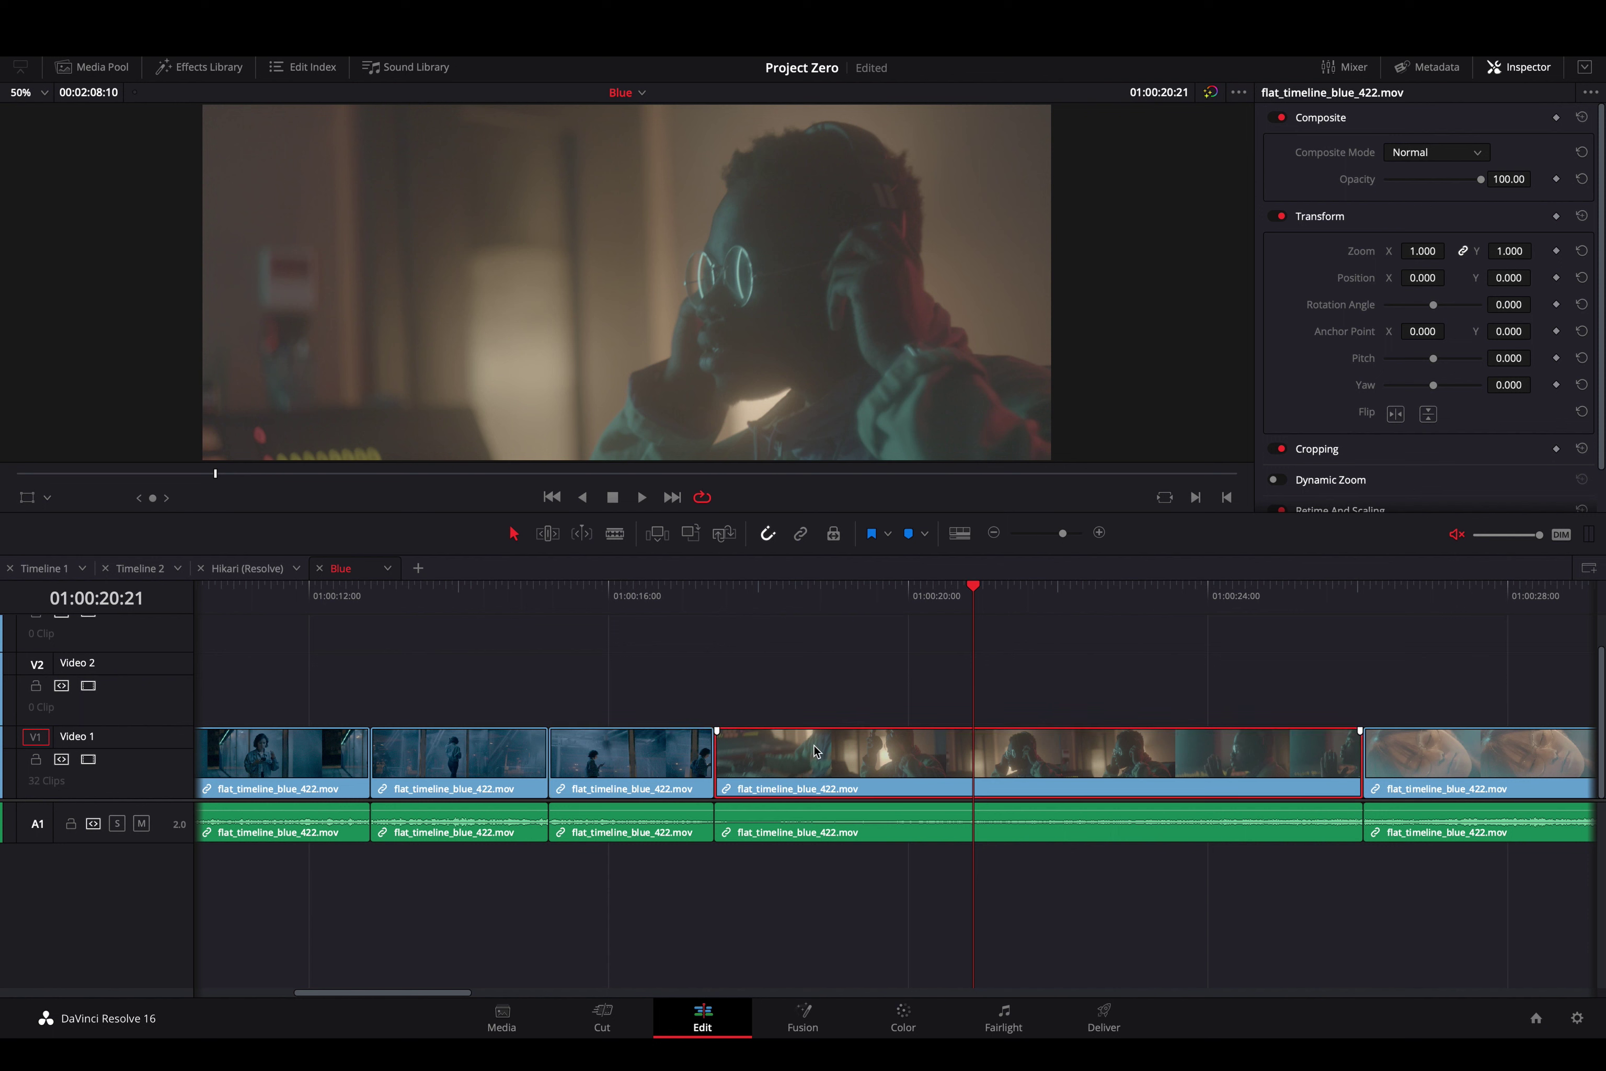
scroll(1332, 360, down, 2)
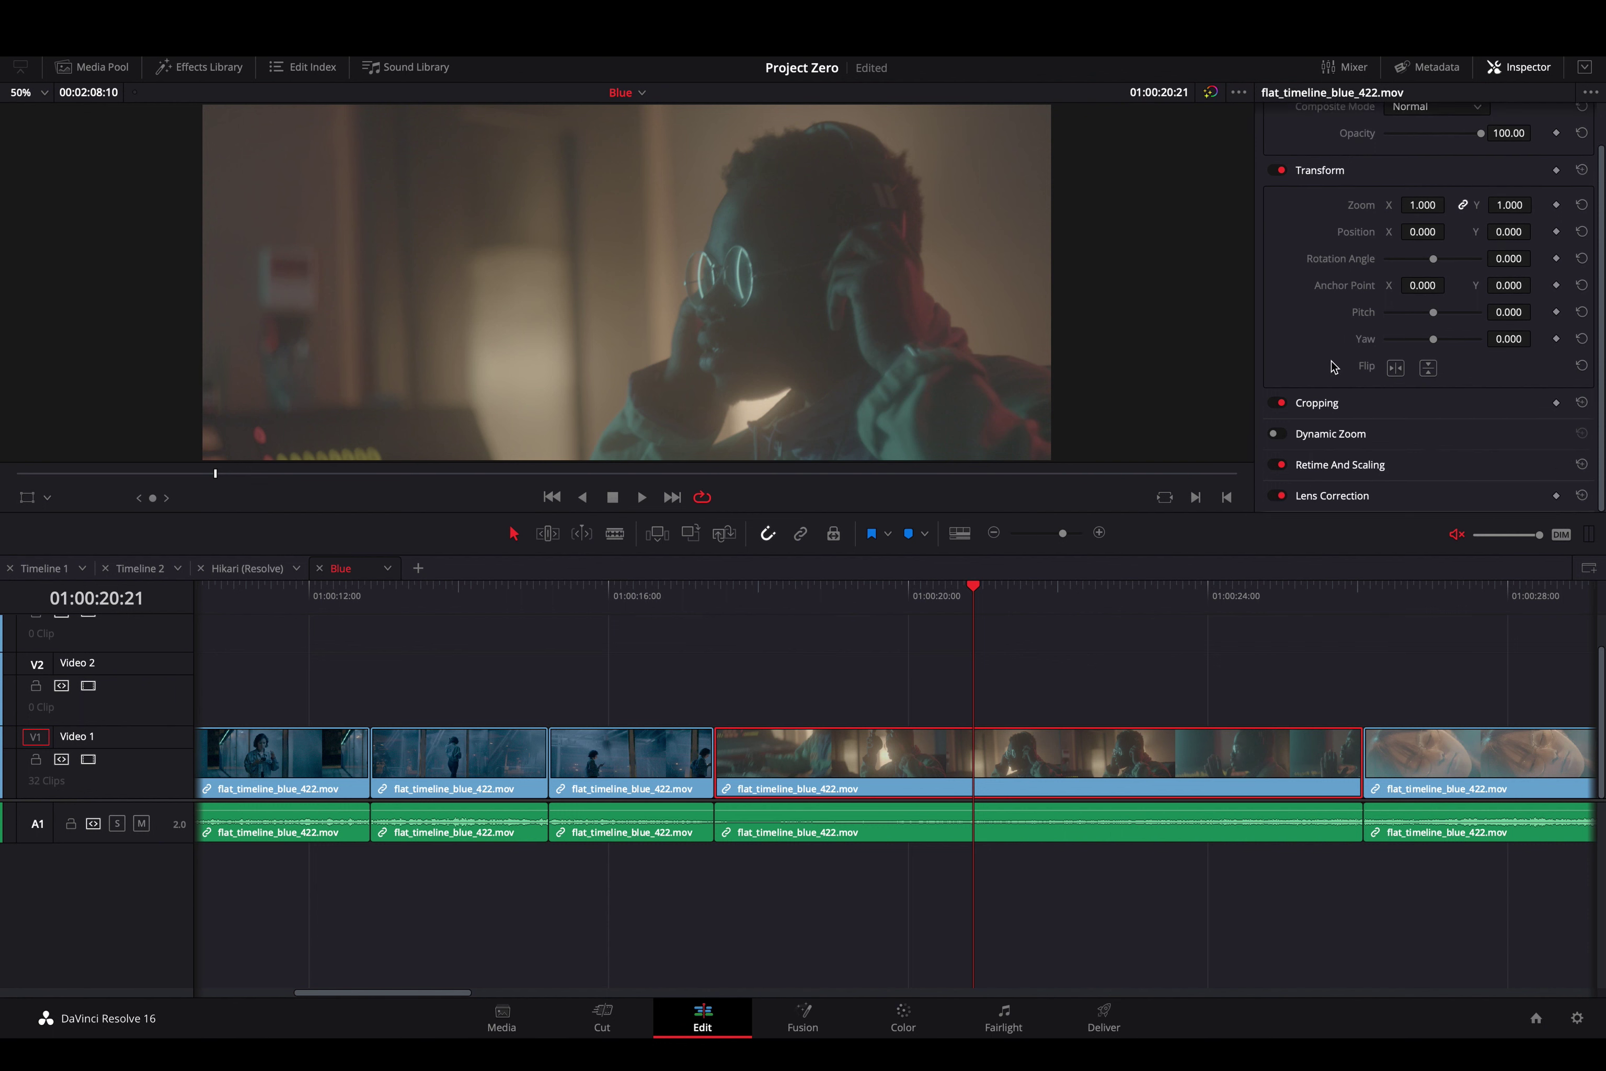
scroll(1331, 360, up, 2)
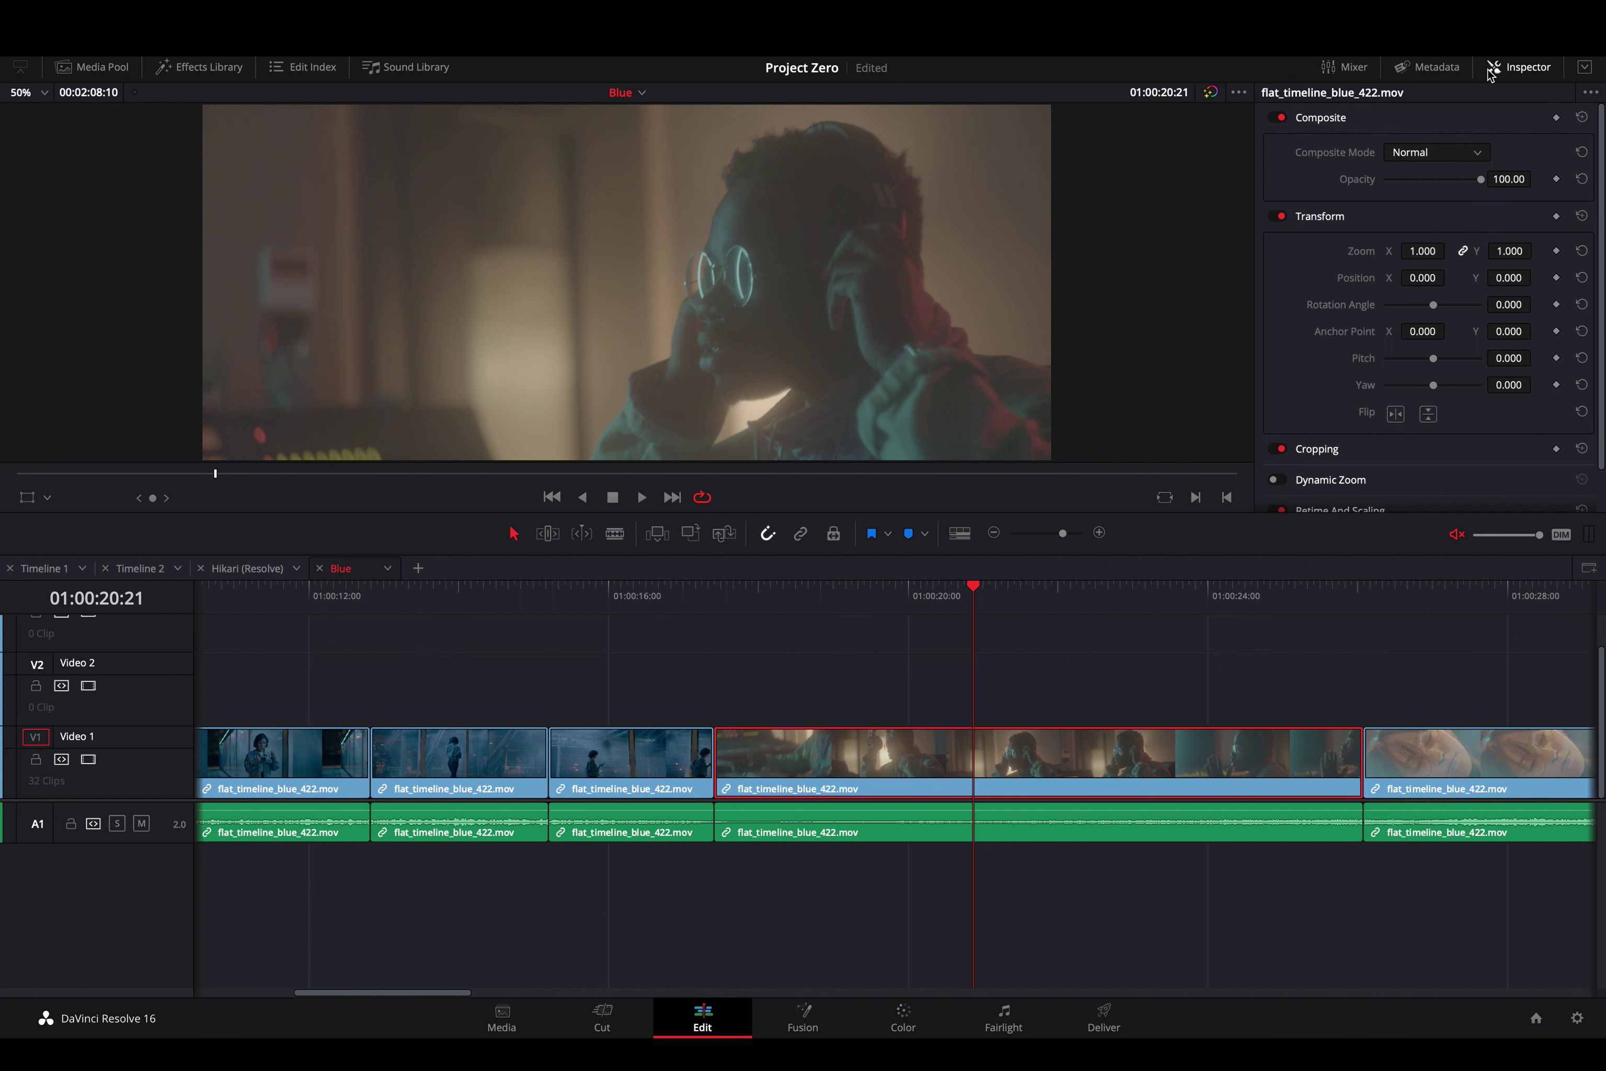
click(1505, 72)
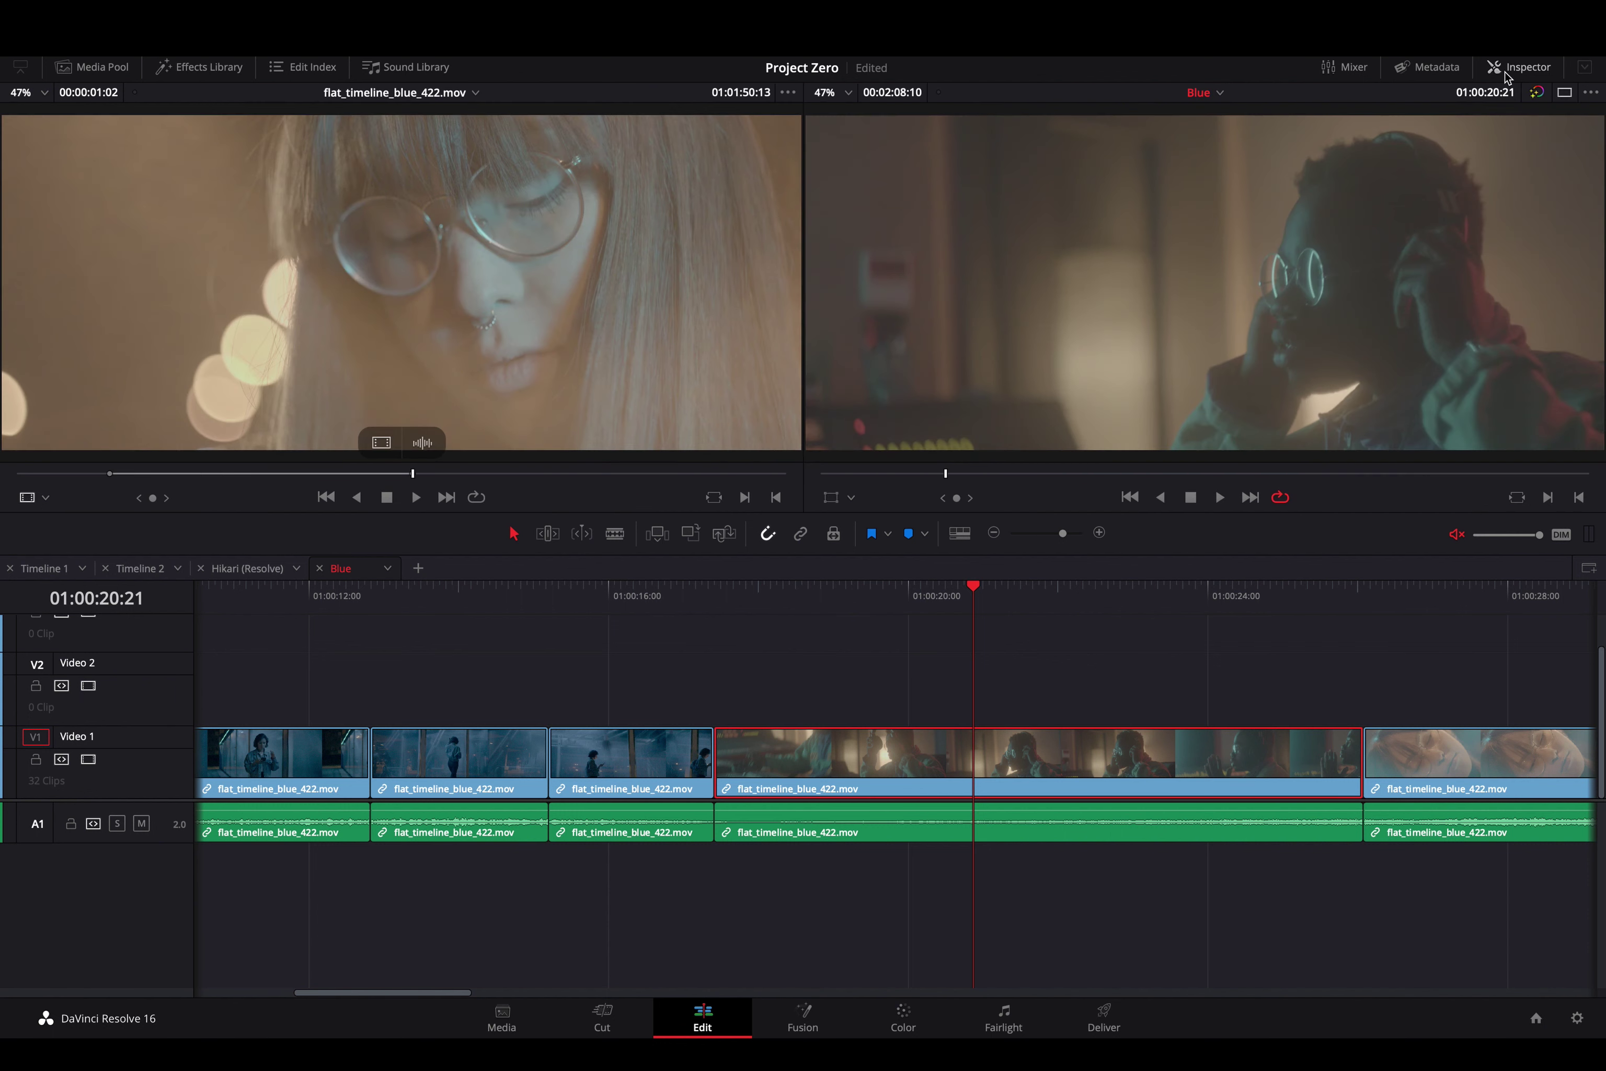
click(1504, 71)
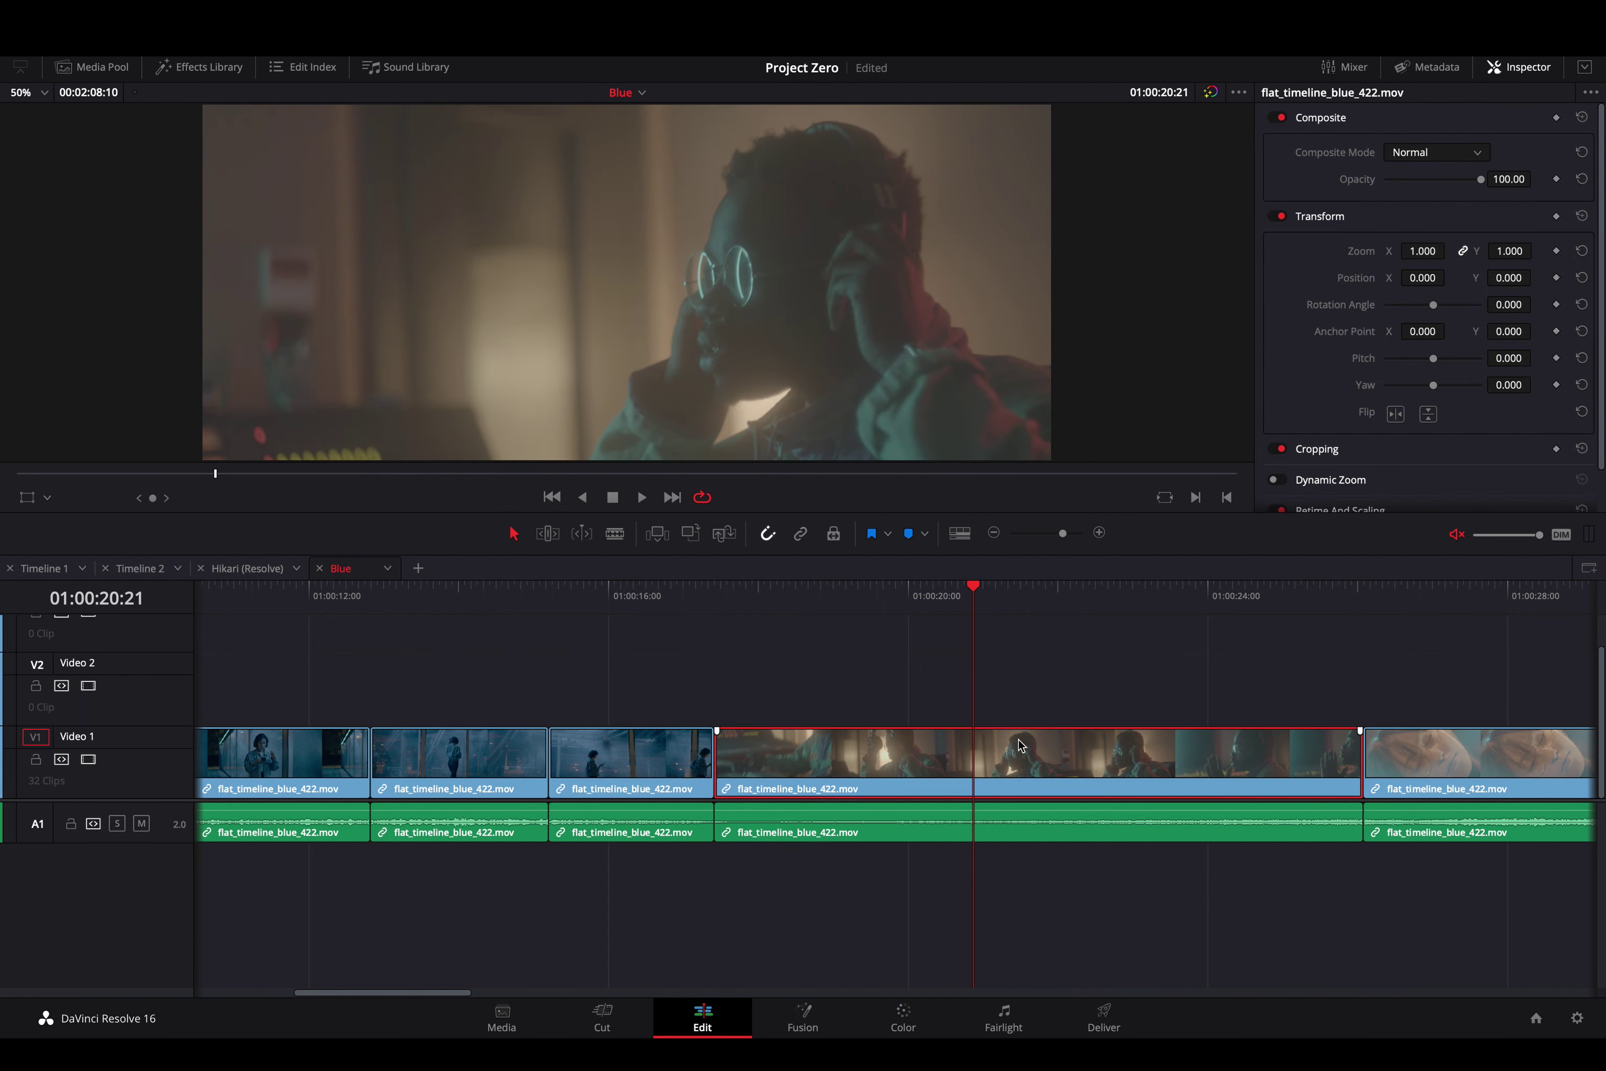
Try a 1.180 zoom on the selected clip at 01:00:20:22, and reset the zoom after comparing with the preceding clip
mouse_move(990, 601)
mouse_down()
mouse_move(940, 604)
mouse_move(979, 607)
mouse_up()
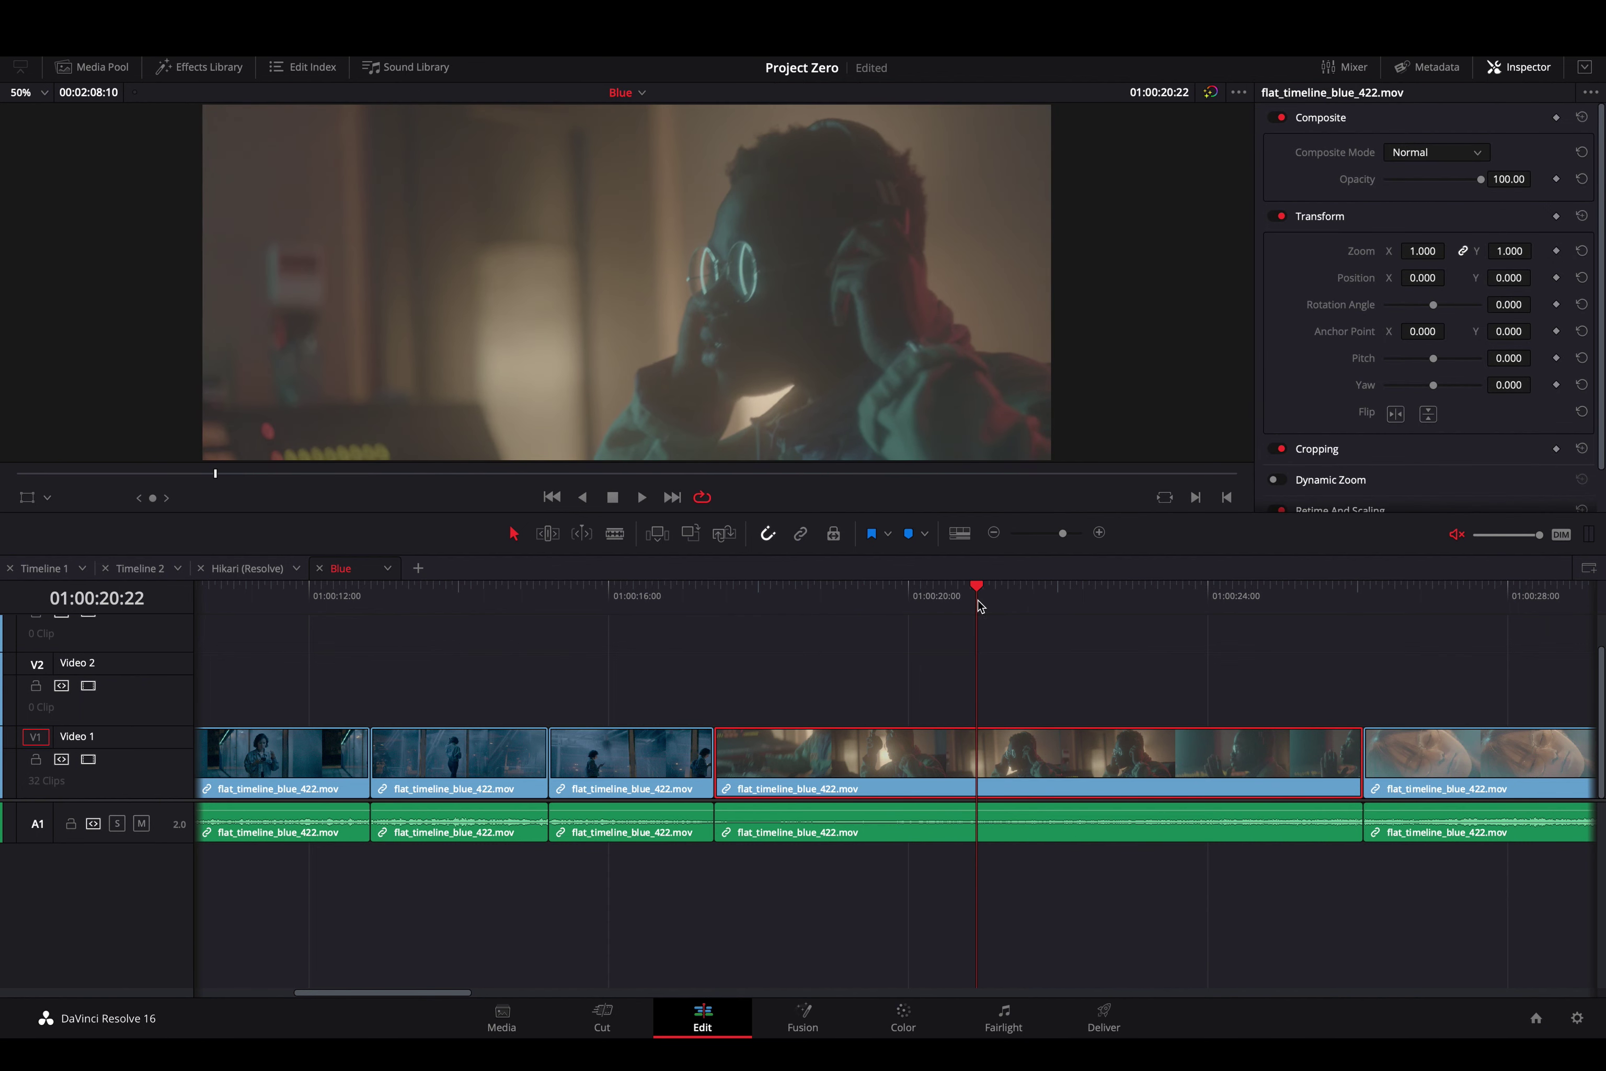
drag(1504, 249, 1501, 249)
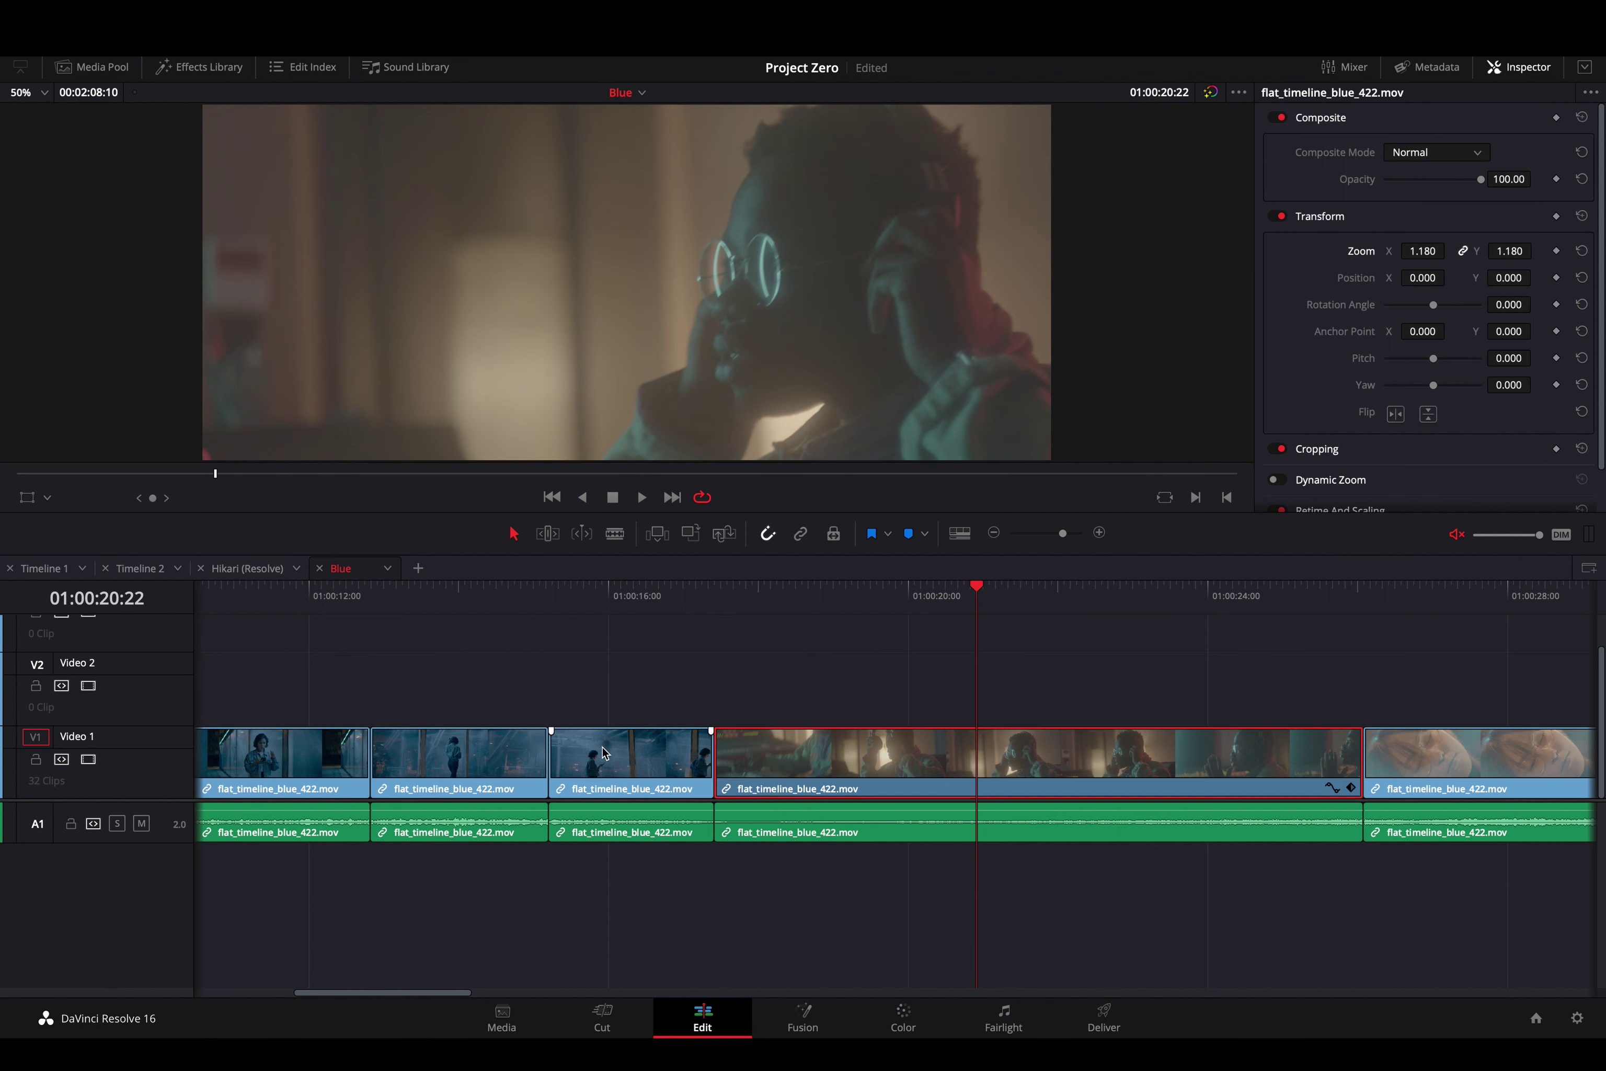
key(ctrl+s)
click(645, 765)
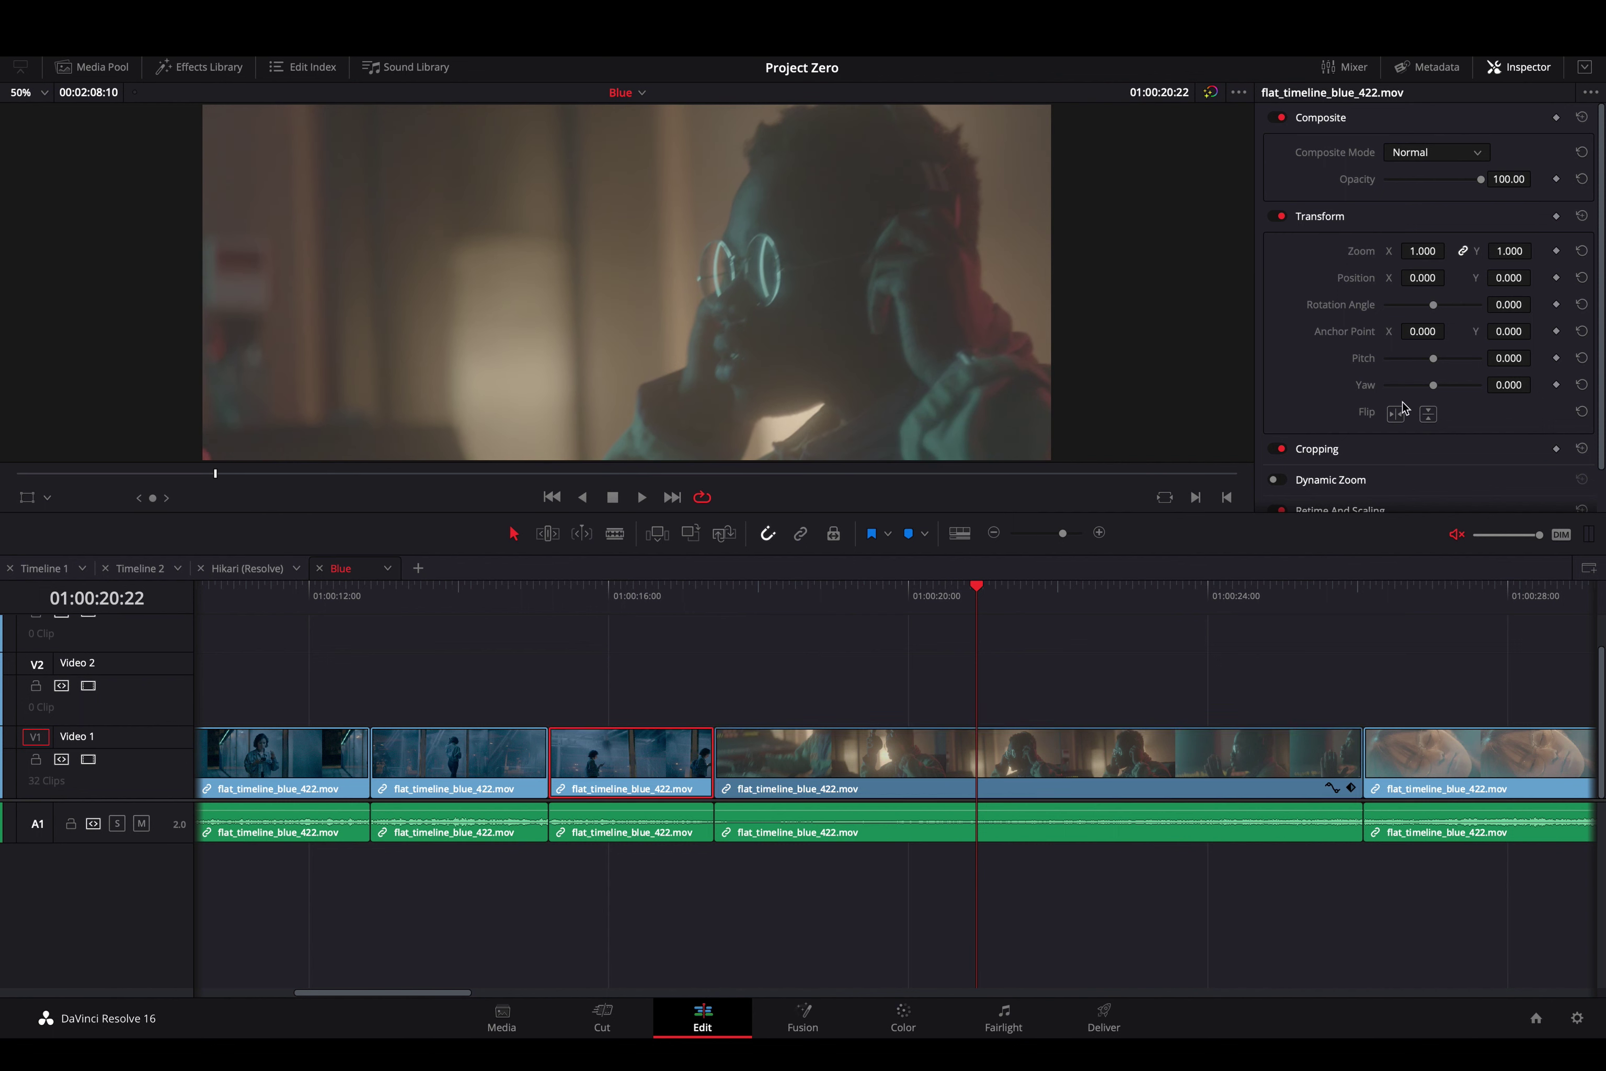
click(900, 752)
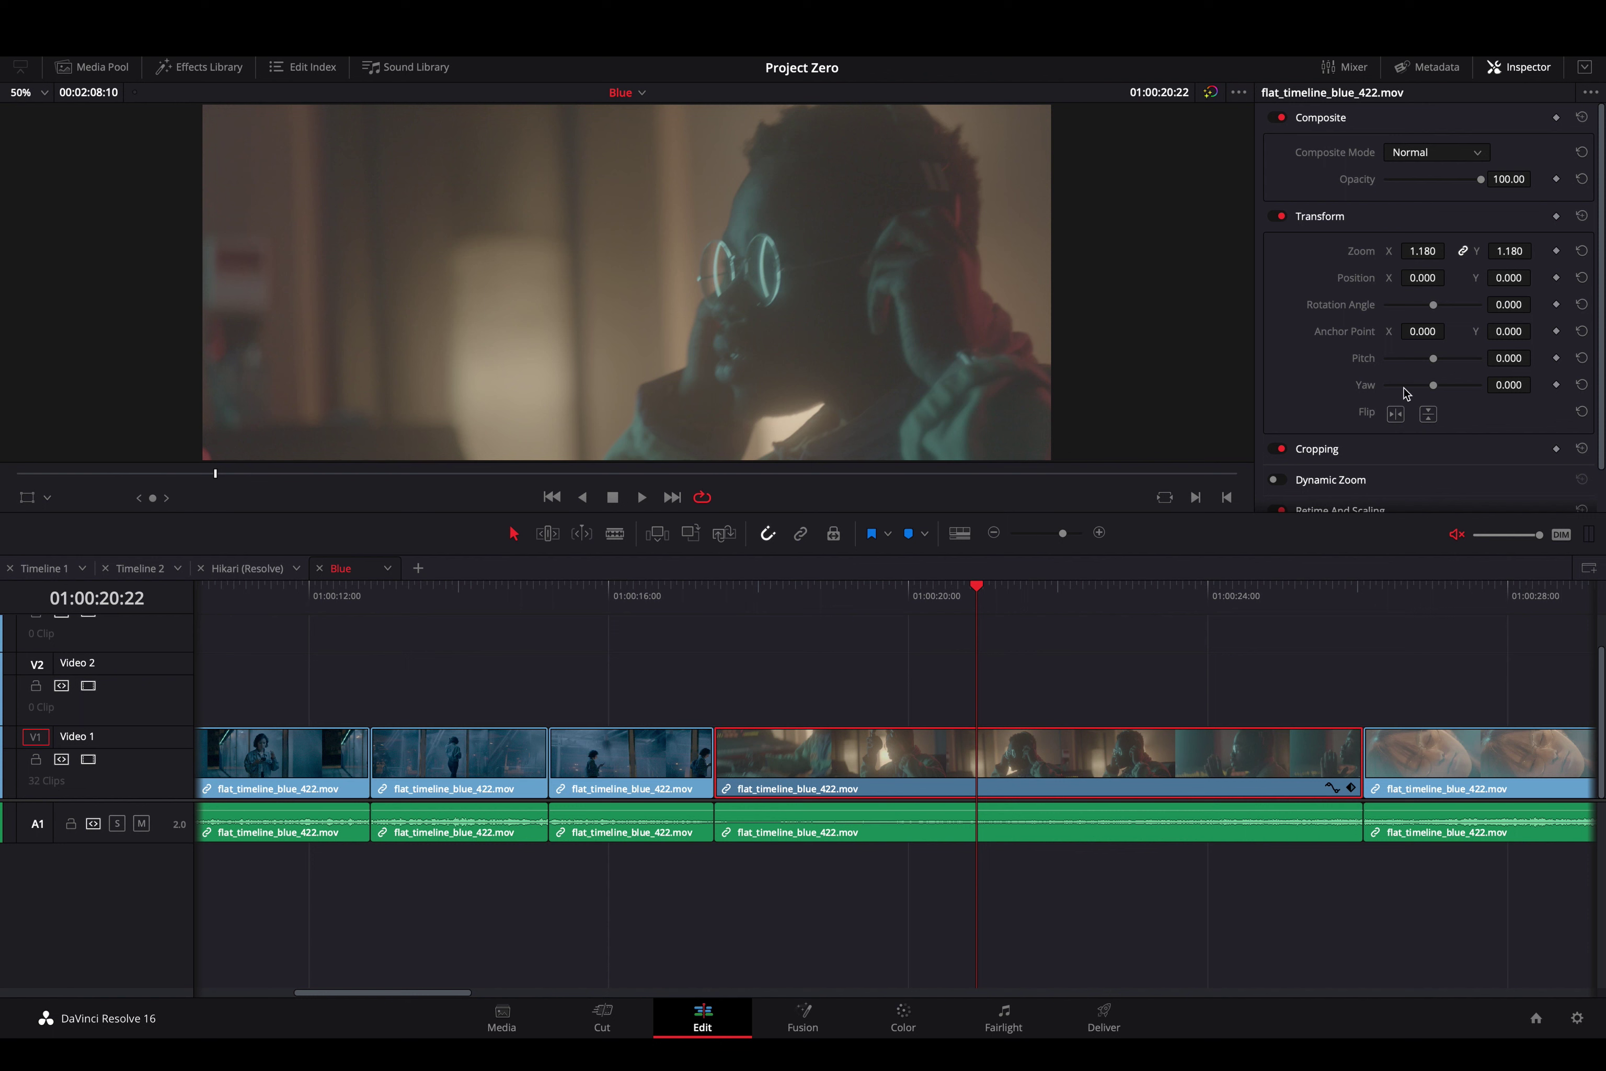
click(1582, 252)
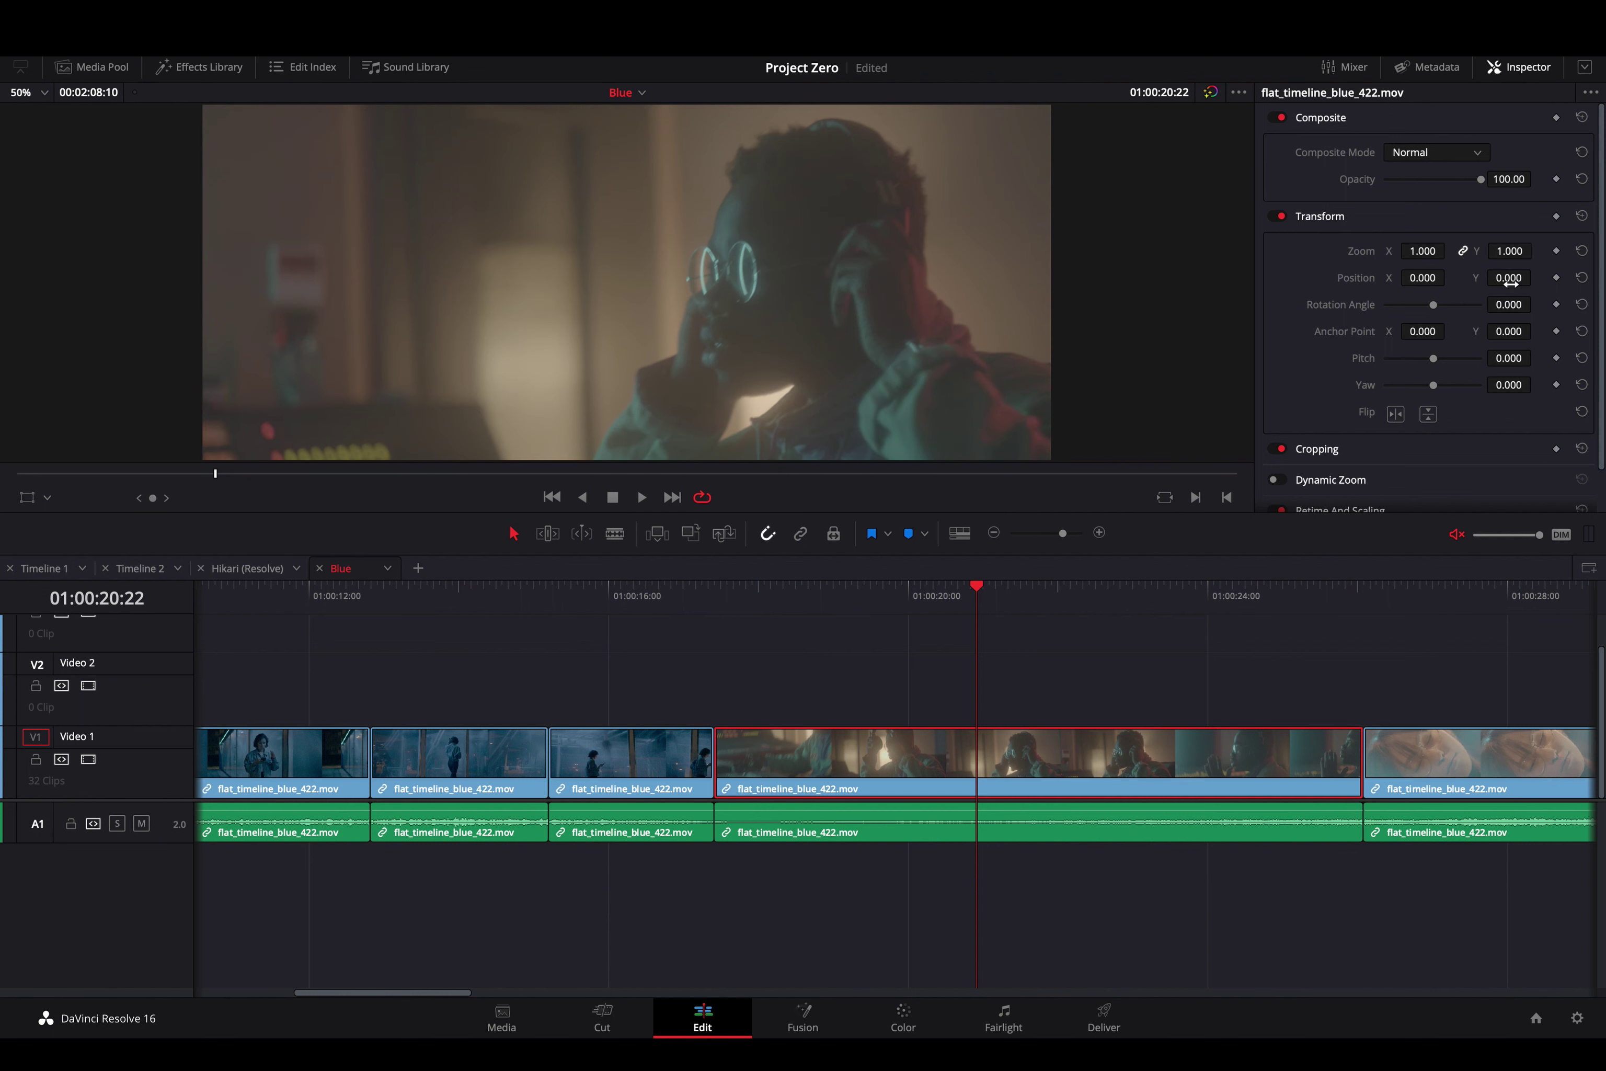
Try a position Y of 18, zoom 1.300, rotation 8.500 and a shifted anchor point Y on the clip, and reset the whole transform
drag(1510, 279, 1563, 253)
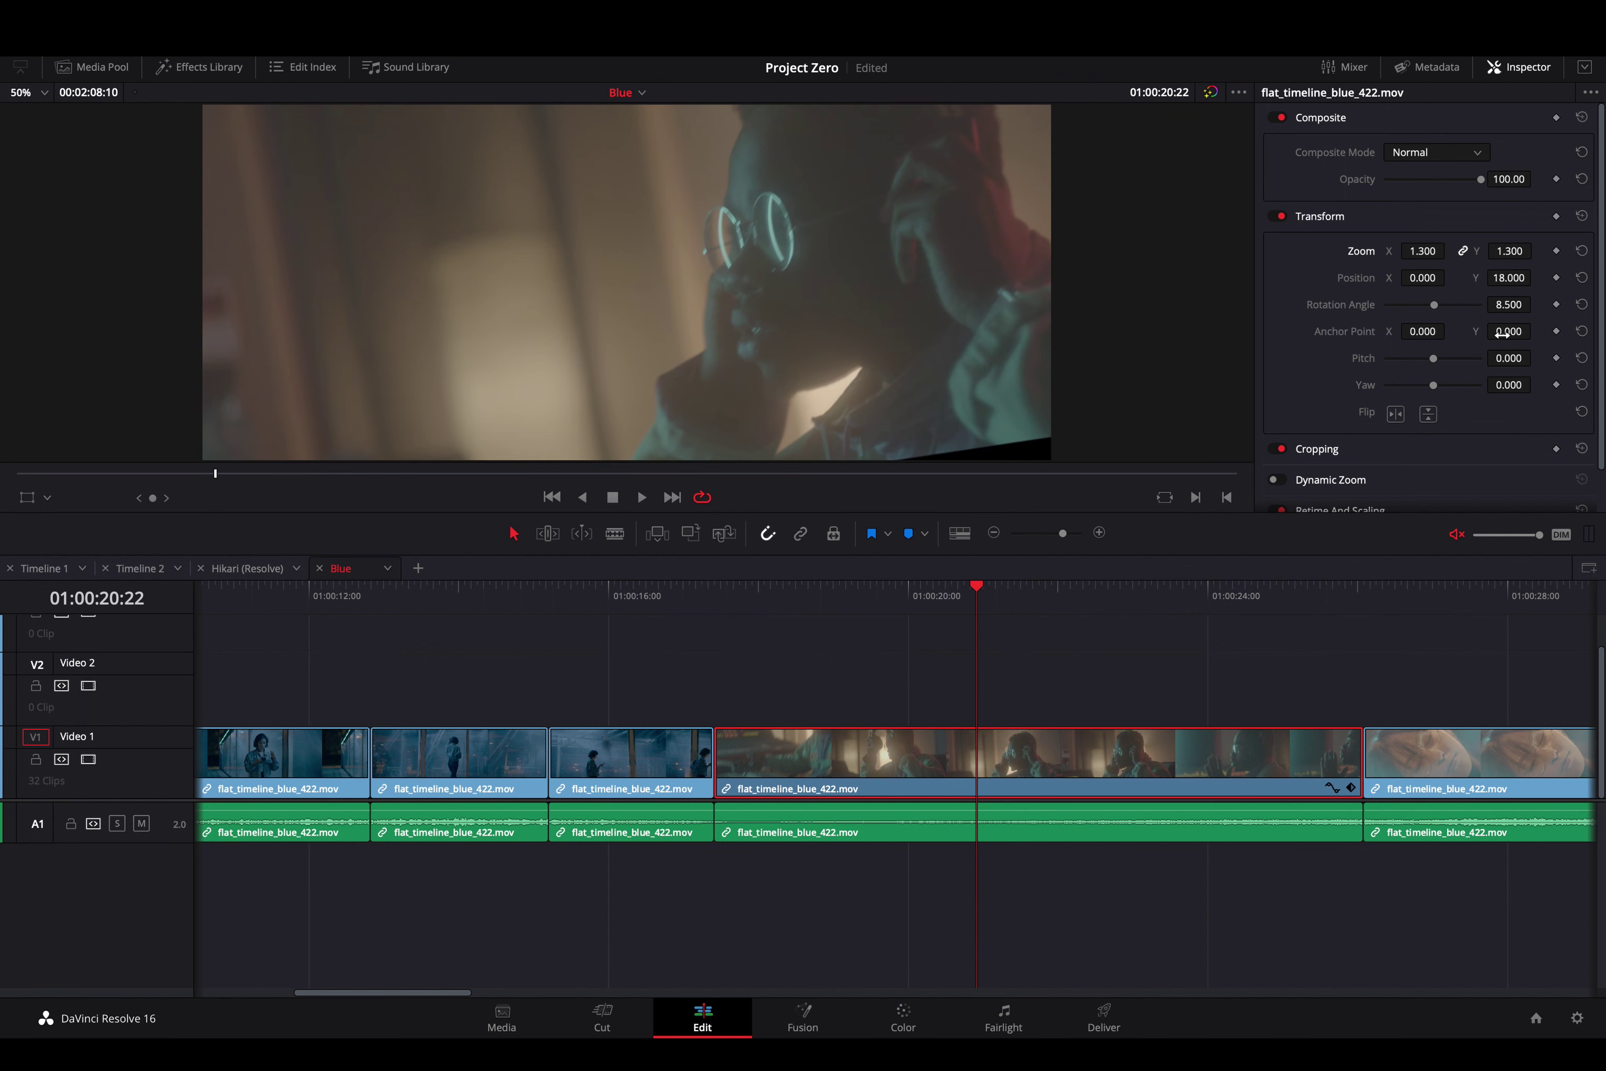
drag(1501, 333, 1502, 333)
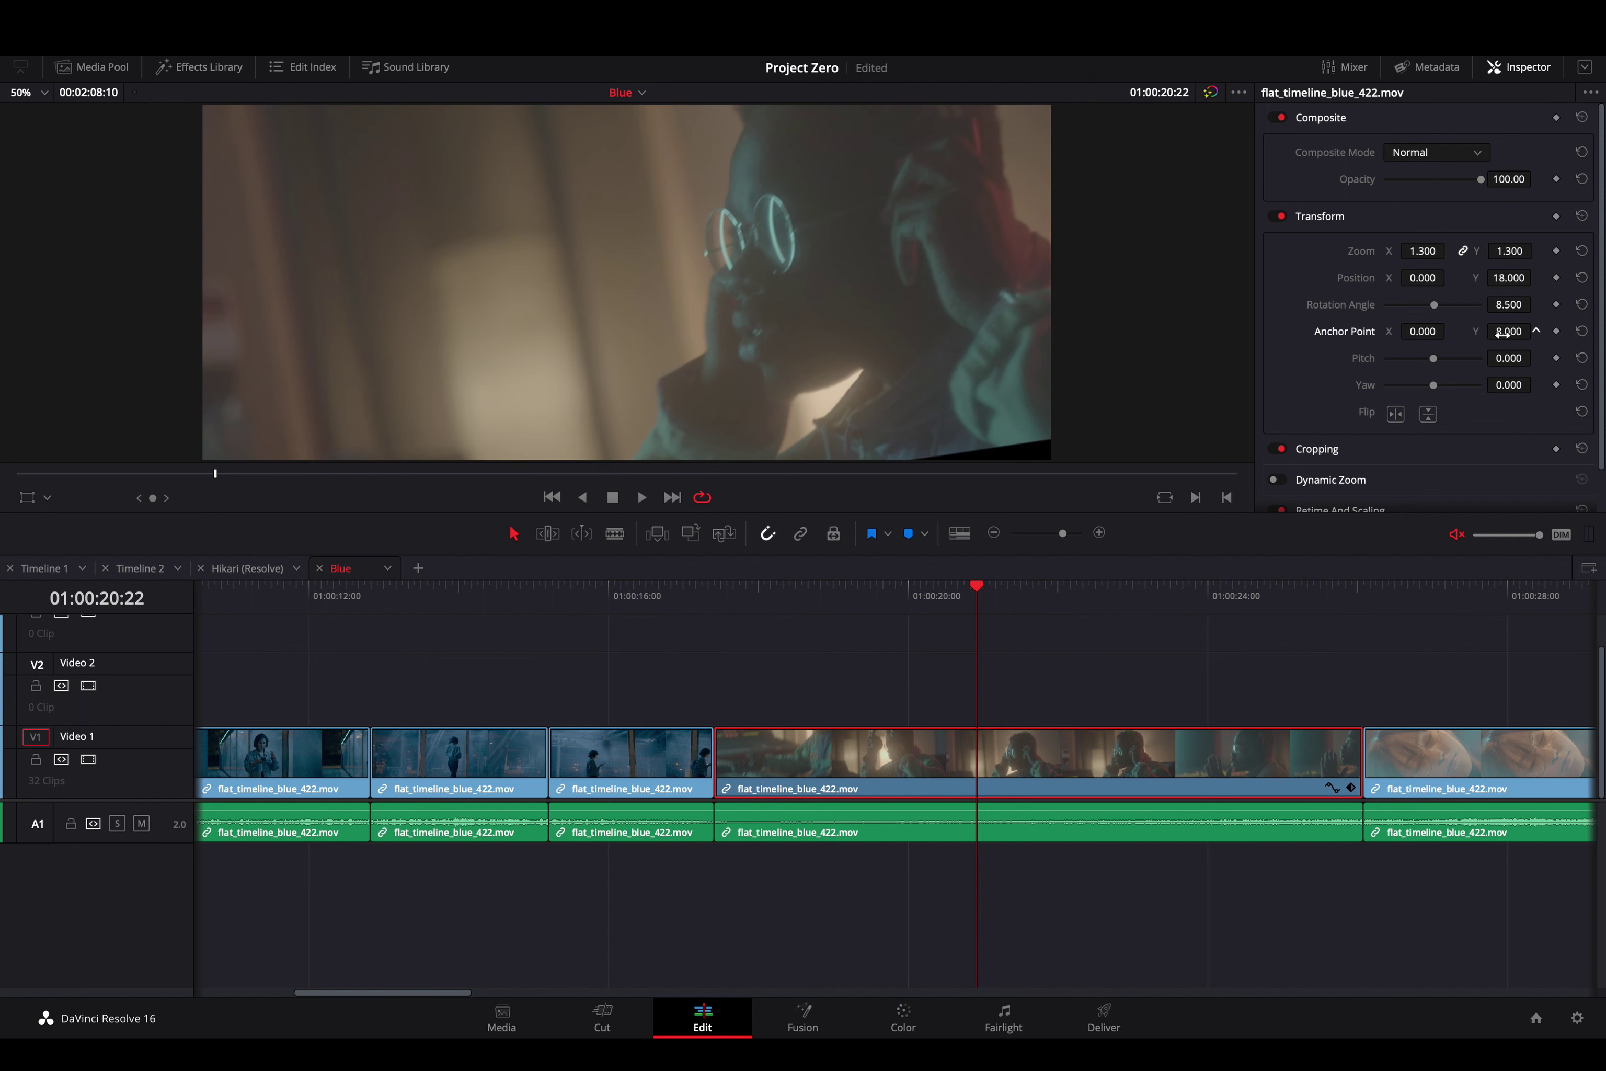
click(1582, 217)
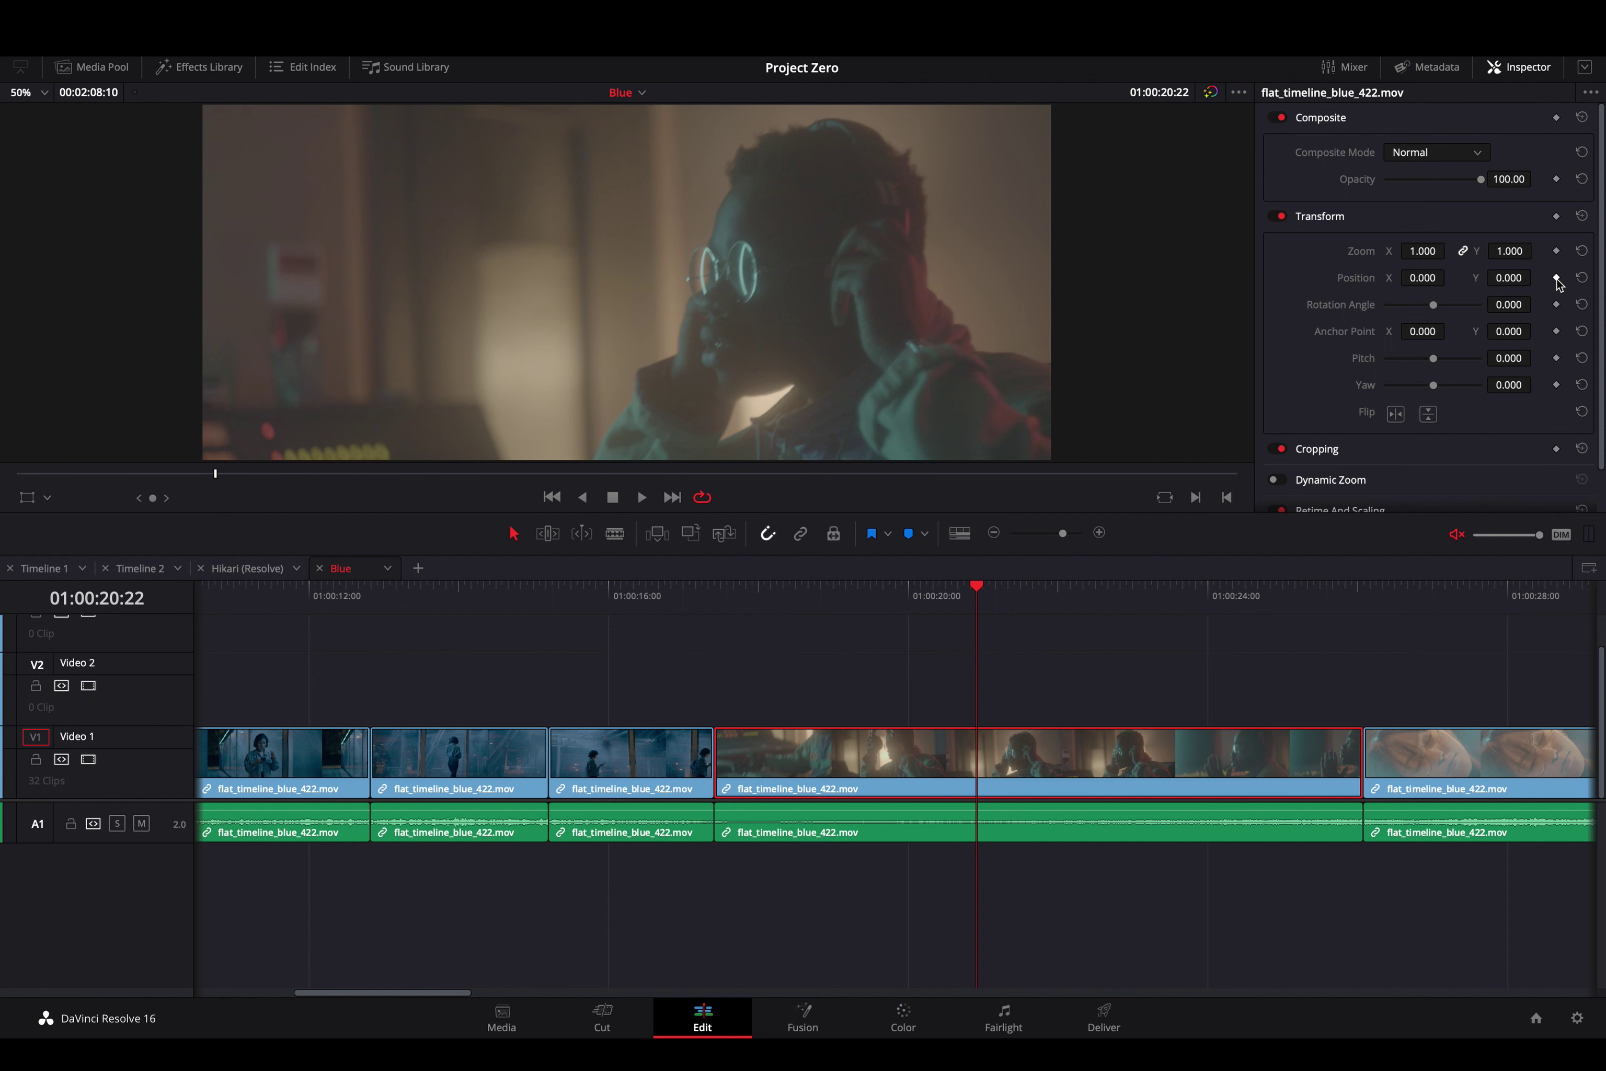
Keyframe the clip's zoom at 1.240 and its position X at -67 at 01:00:18:02
drag(891, 598, 749, 625)
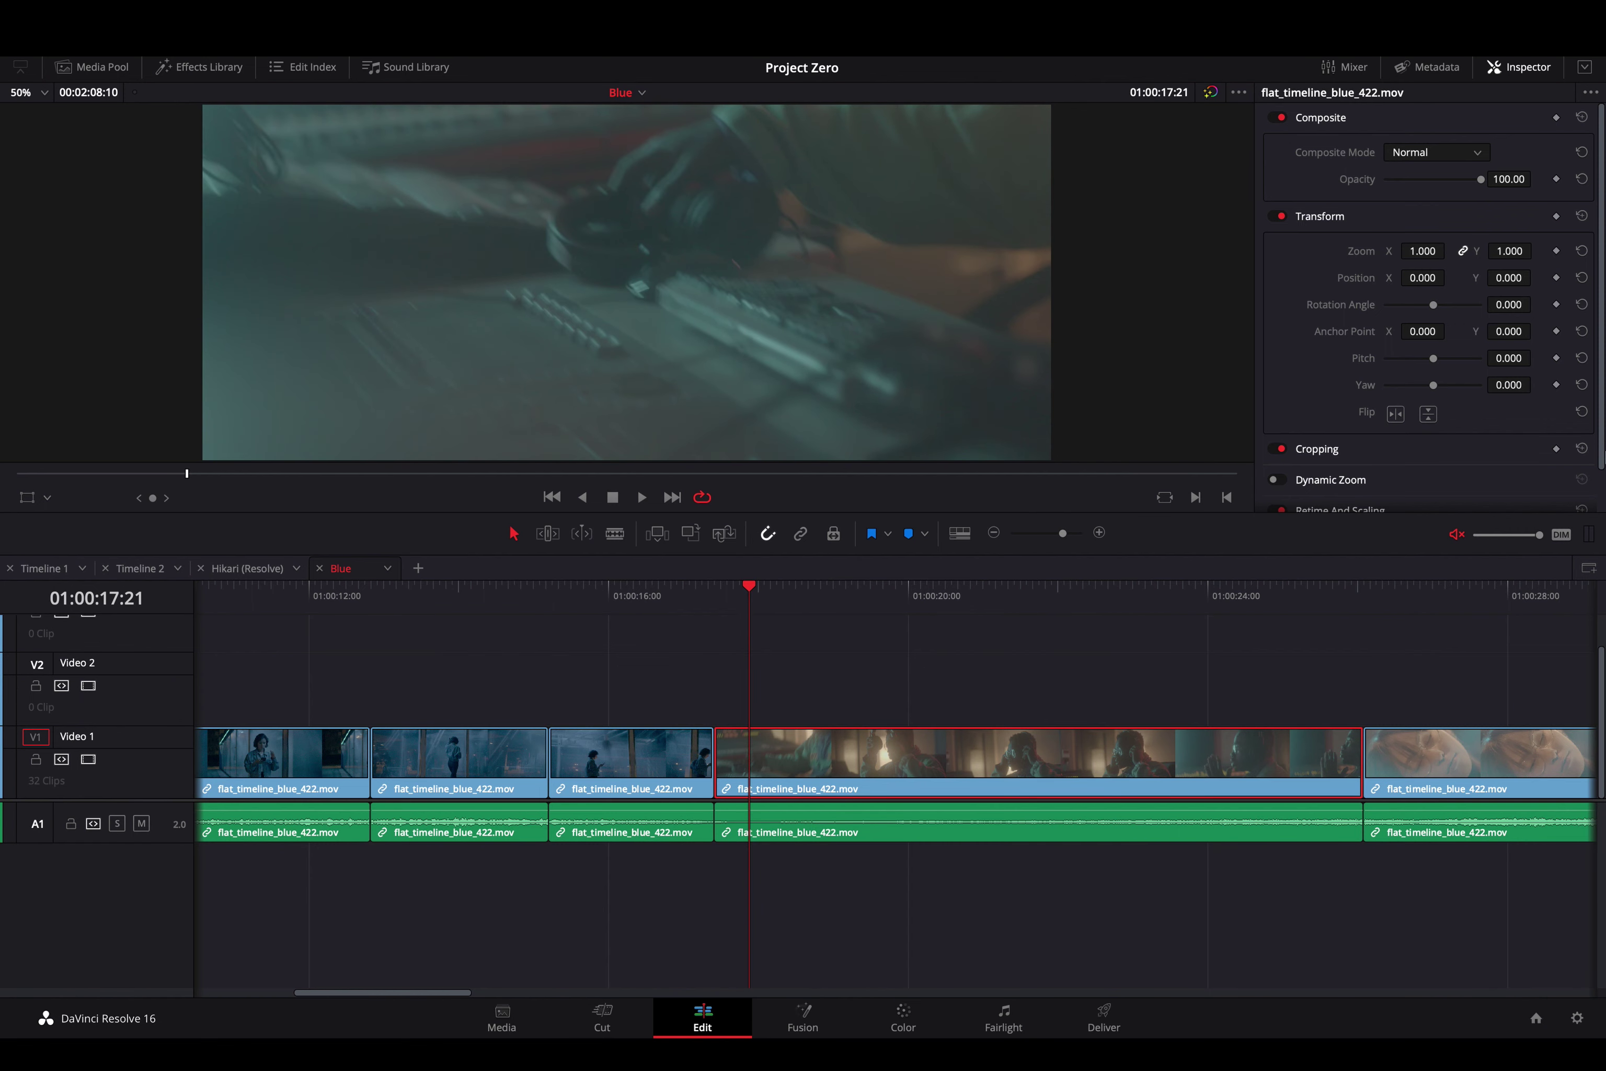
drag(1106, 595, 766, 619)
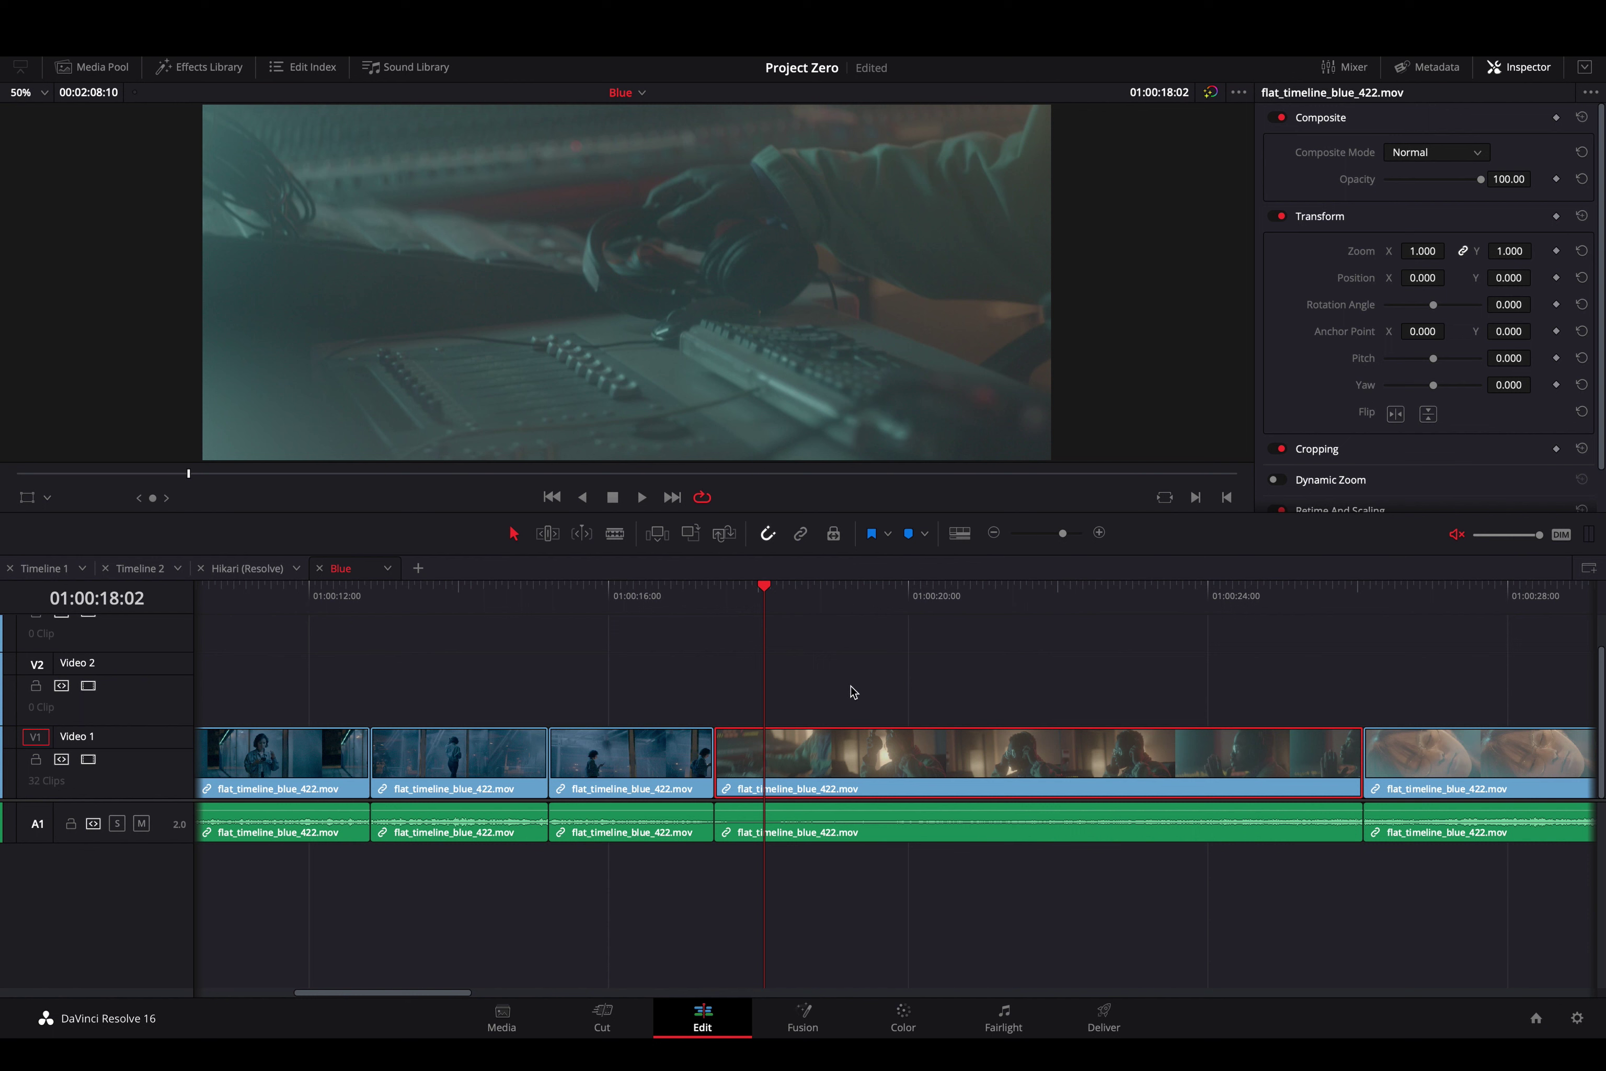
click(1556, 252)
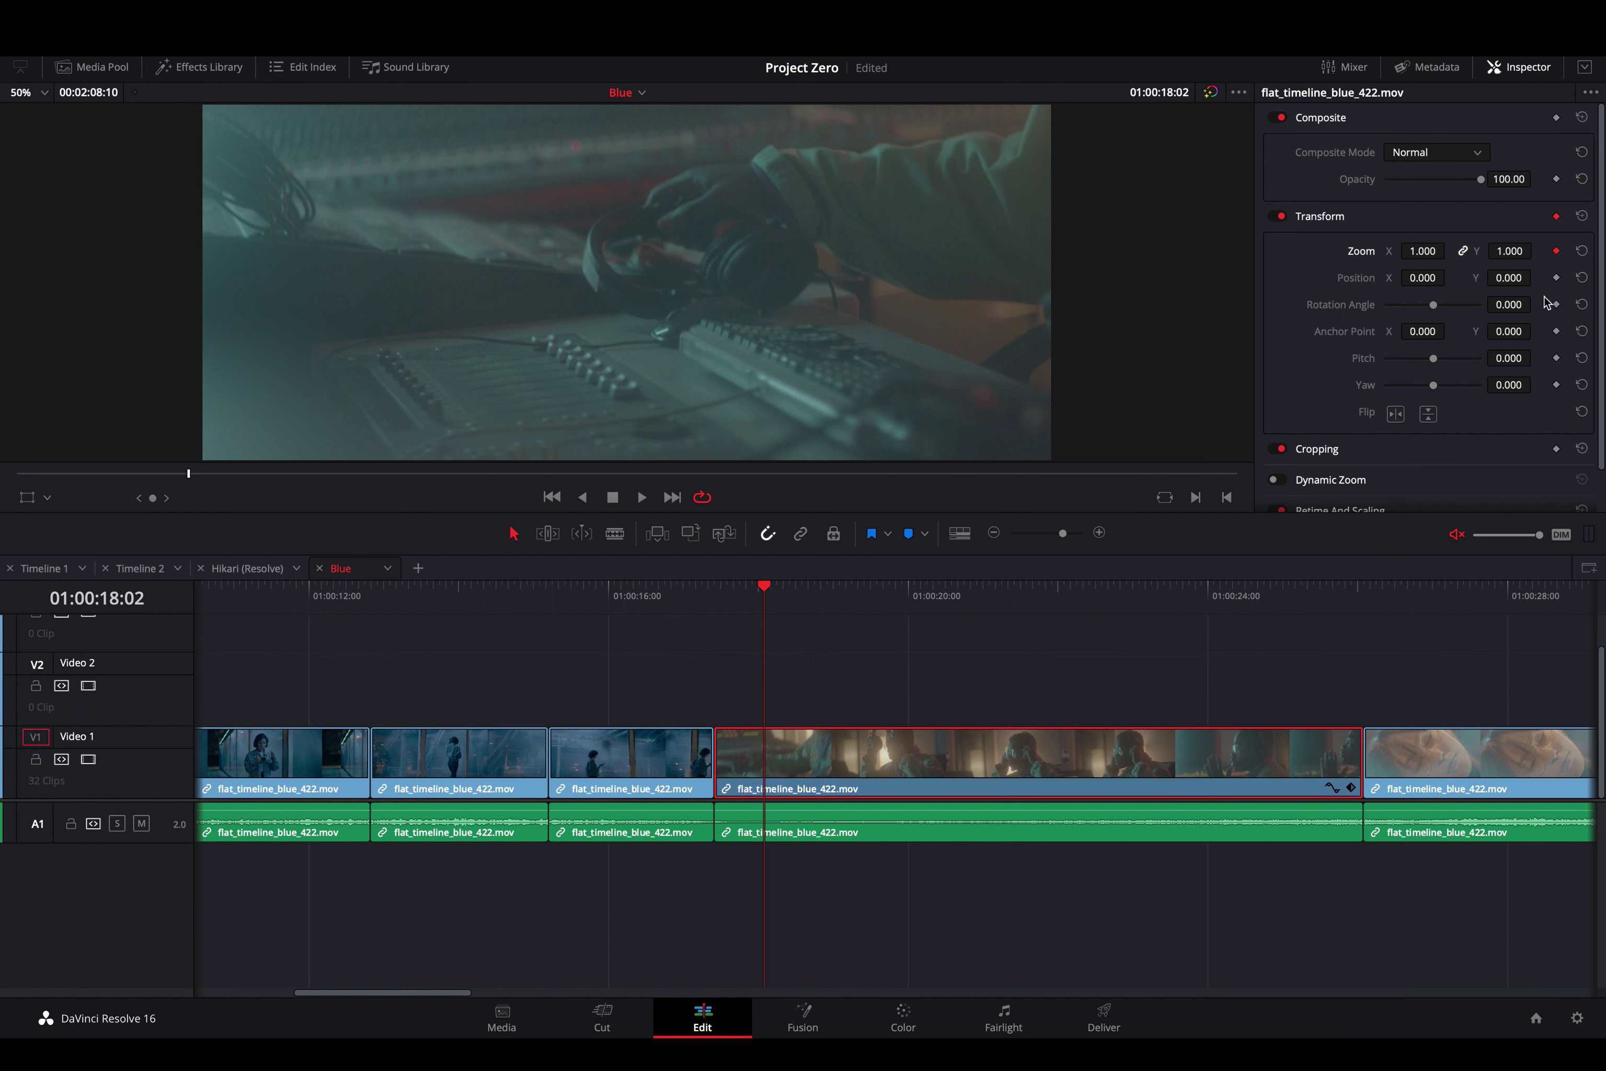
drag(1513, 252, 1533, 250)
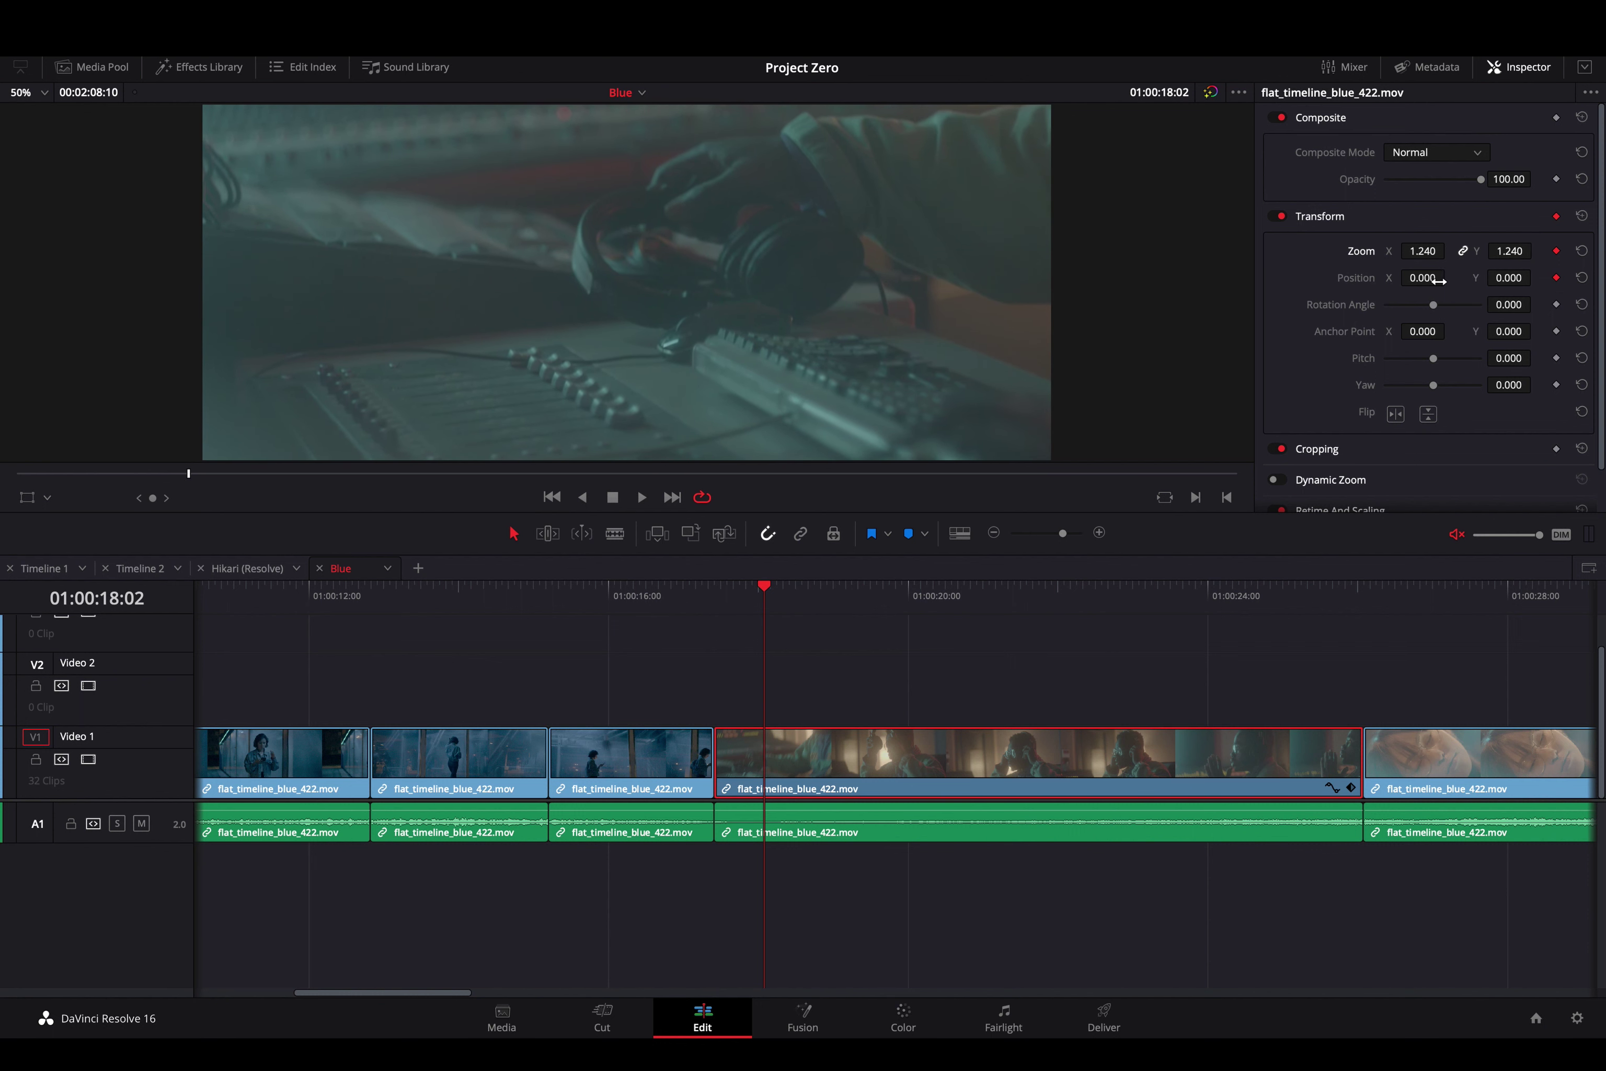
mouse_move(1439, 279)
mouse_down()
mouse_move(1377, 288)
mouse_move(1428, 280)
mouse_up()
Keyframe the clip's zoom at 1.140 and its position X at -8 at 01:00:22:00
drag(766, 586, 1058, 581)
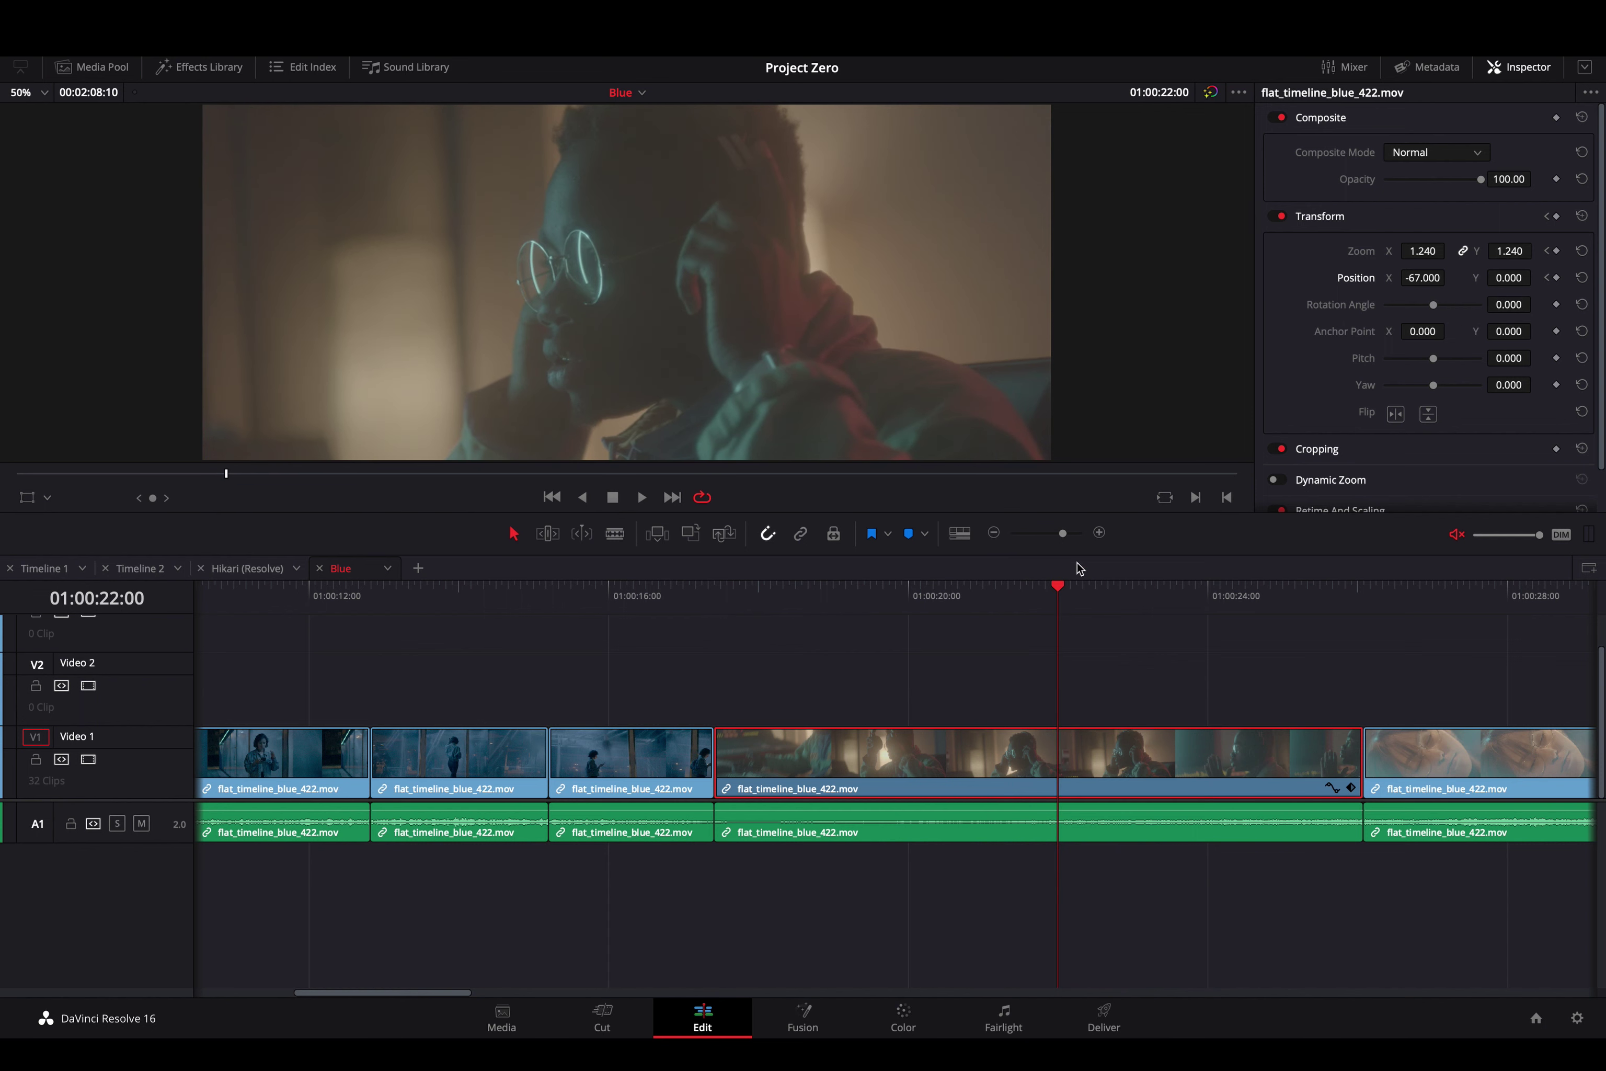
drag(1523, 256, 1515, 256)
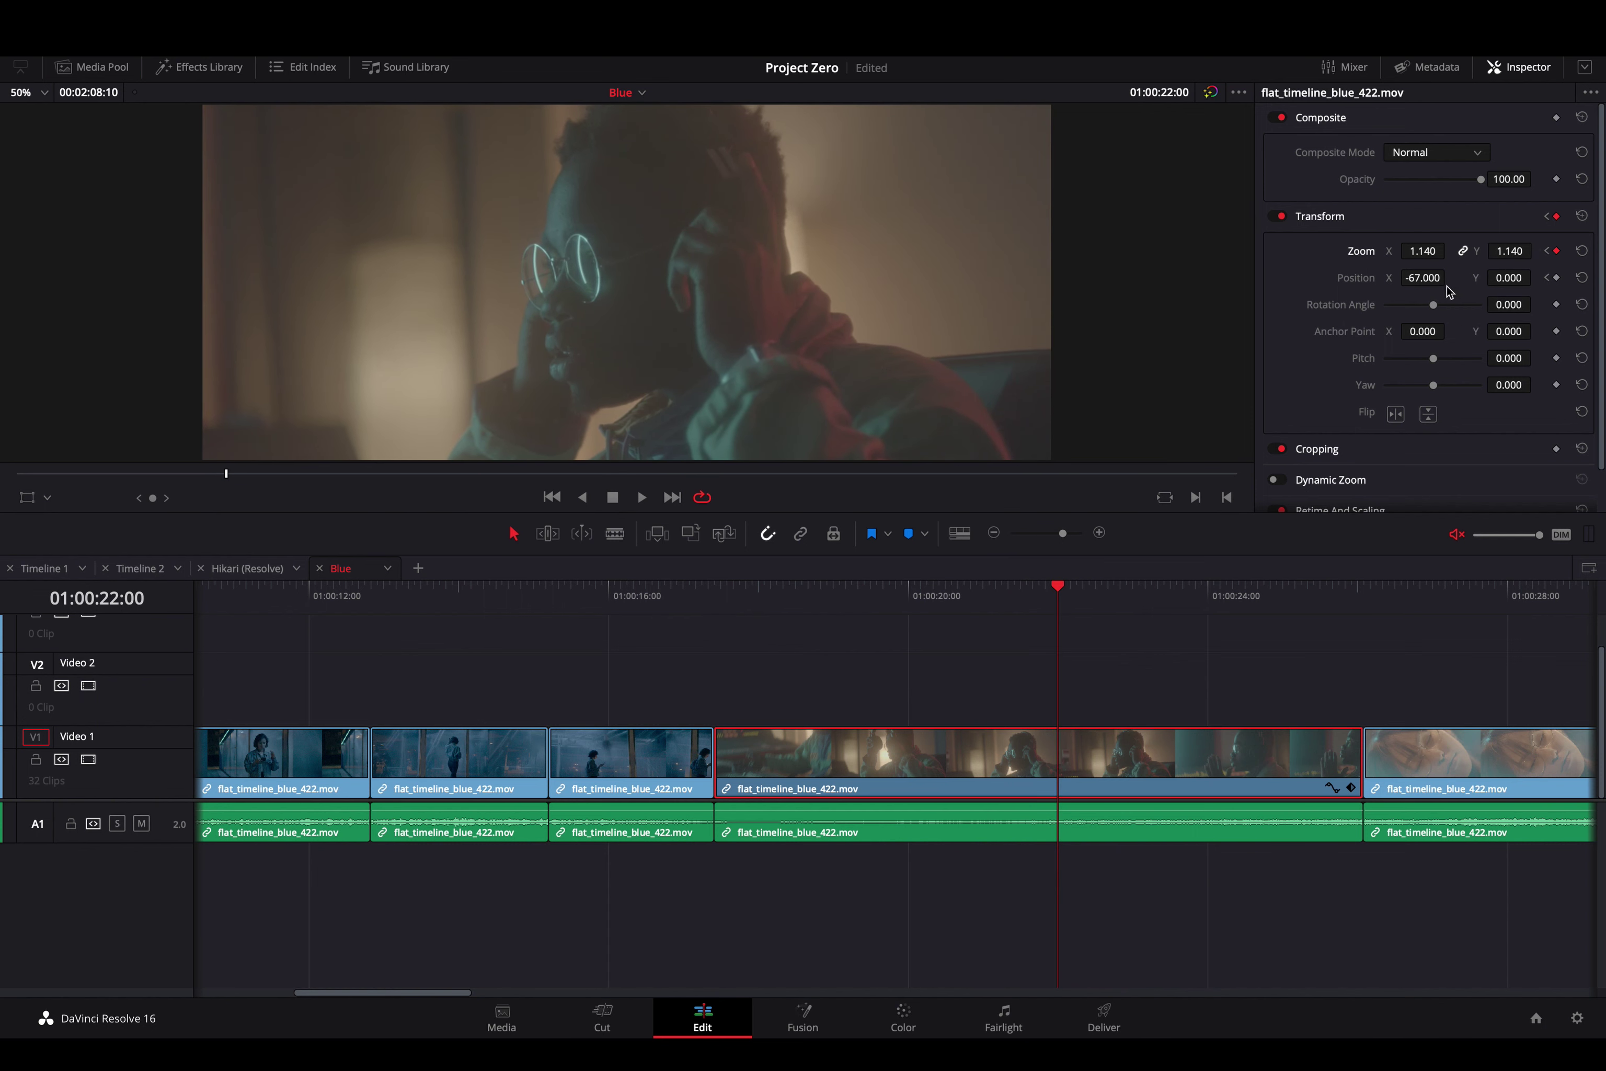
mouse_move(1422, 273)
mouse_down()
mouse_move(1460, 274)
mouse_move(1424, 276)
mouse_up()
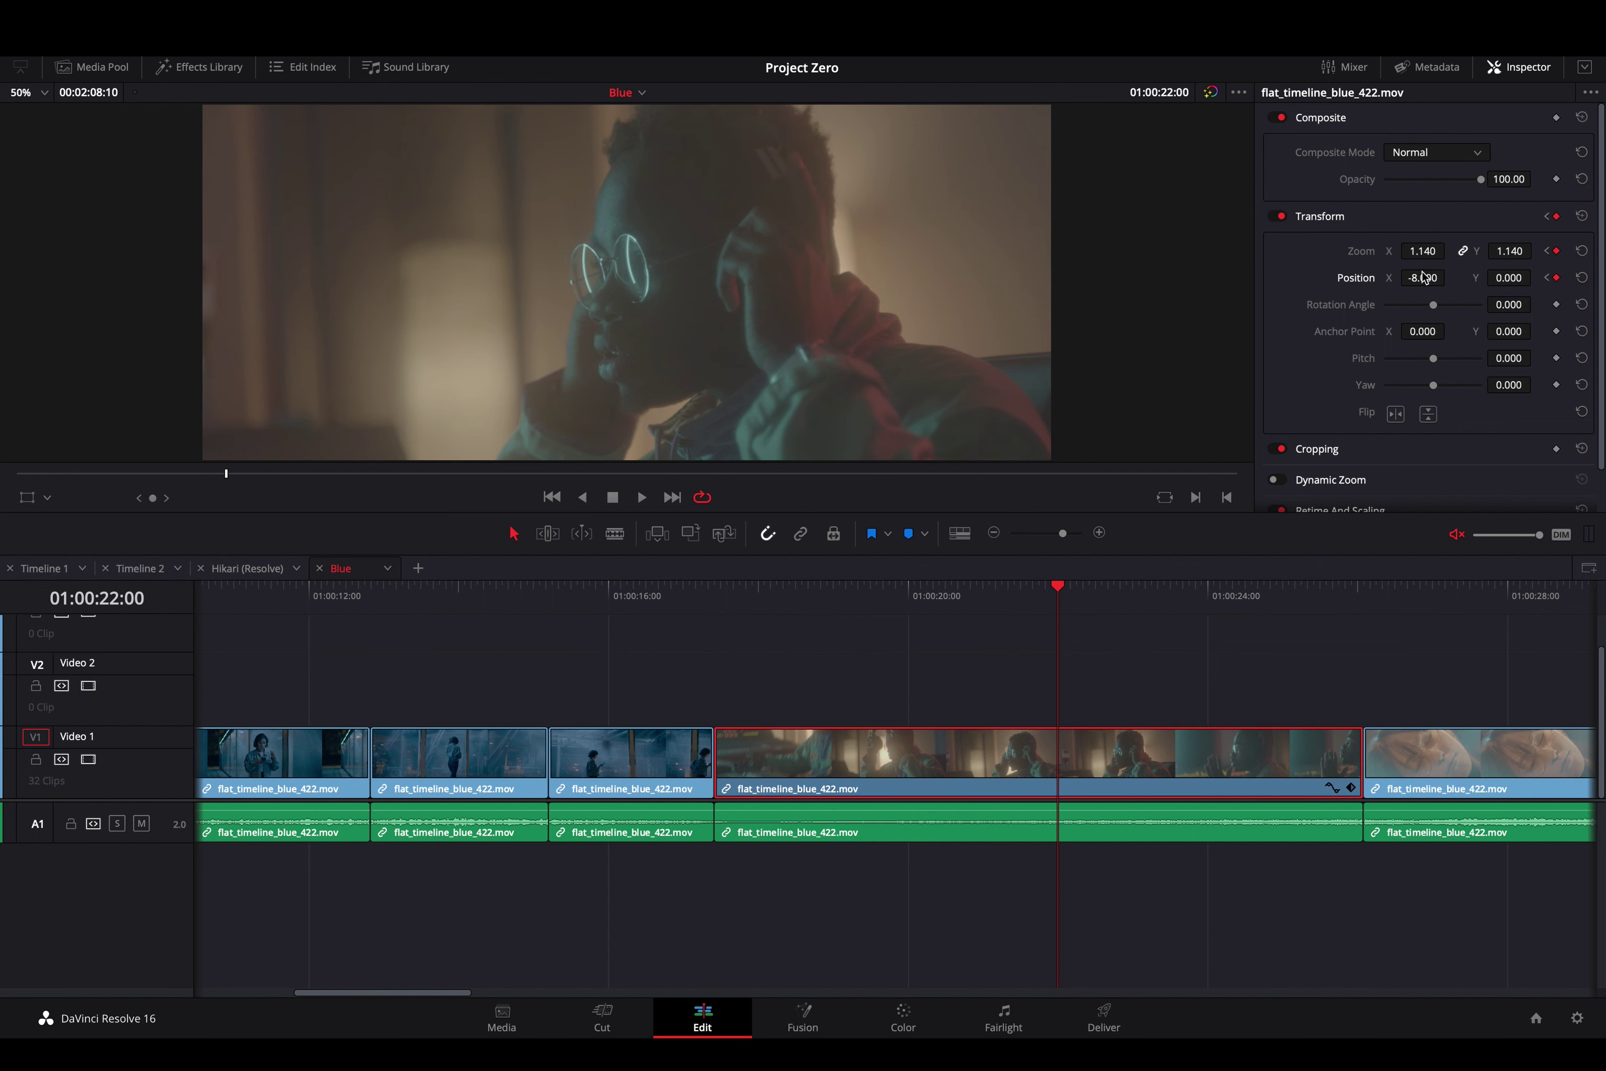
Check the animated zoom and position by stepping between the two keyframes, playing the clip and scrubbing through it
click(1548, 252)
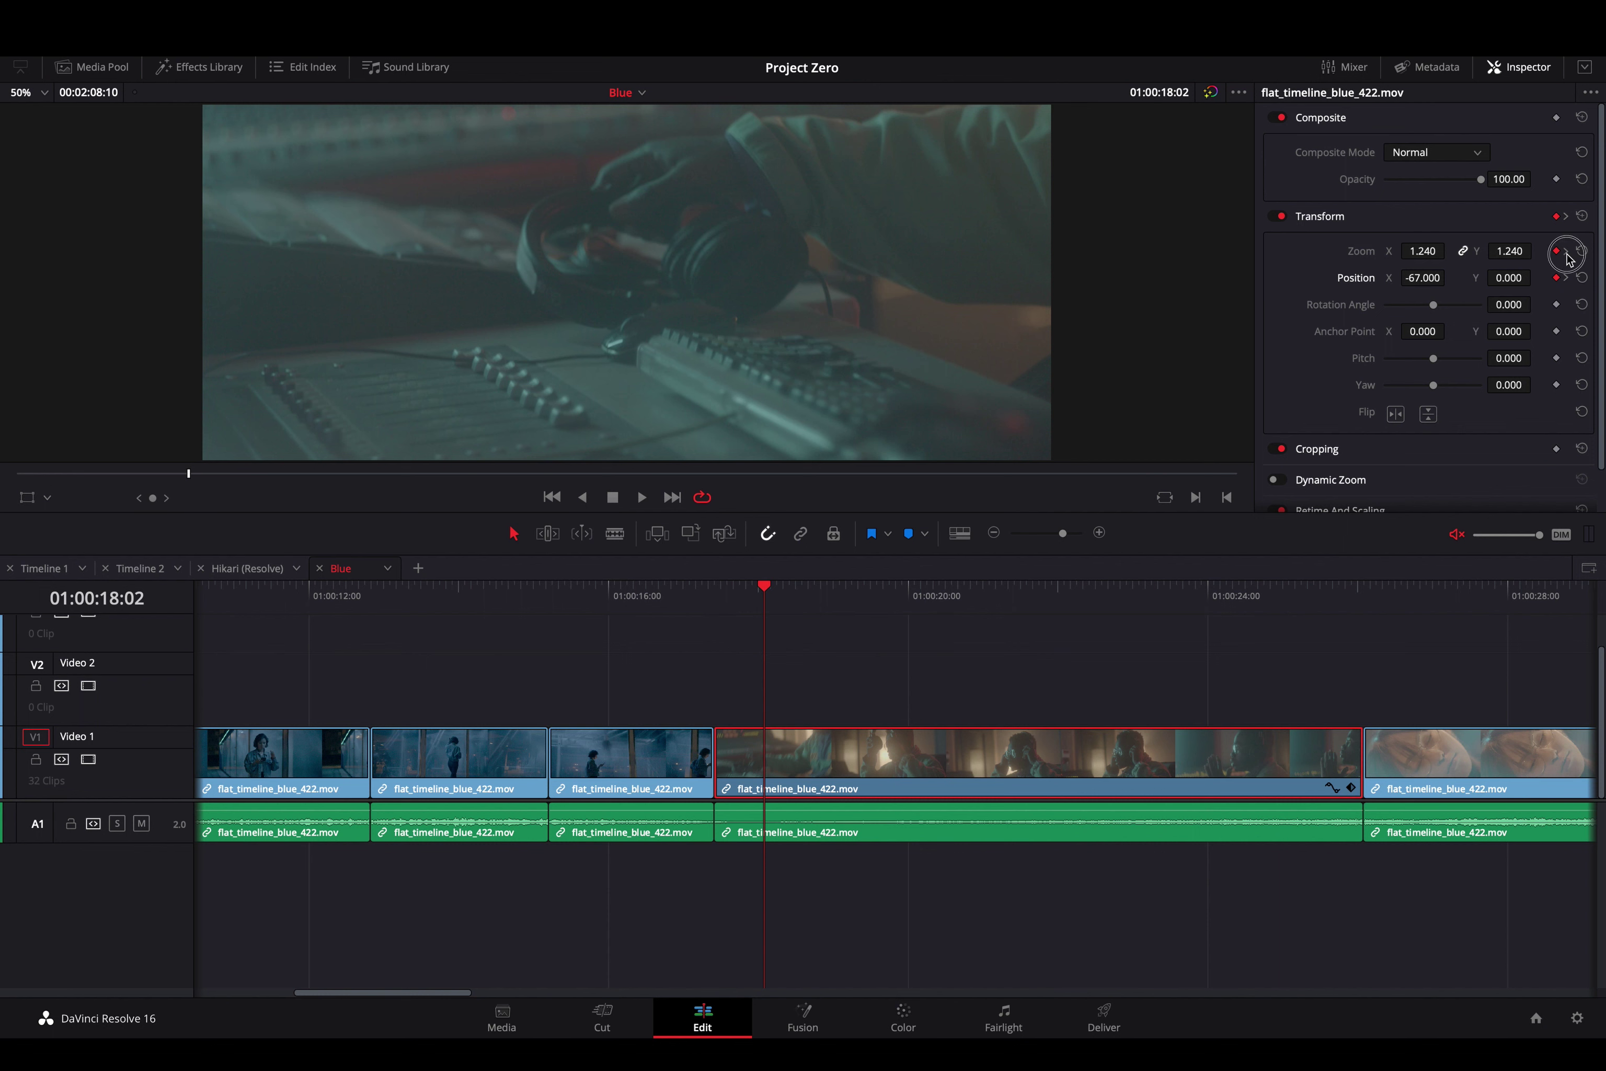
click(1563, 253)
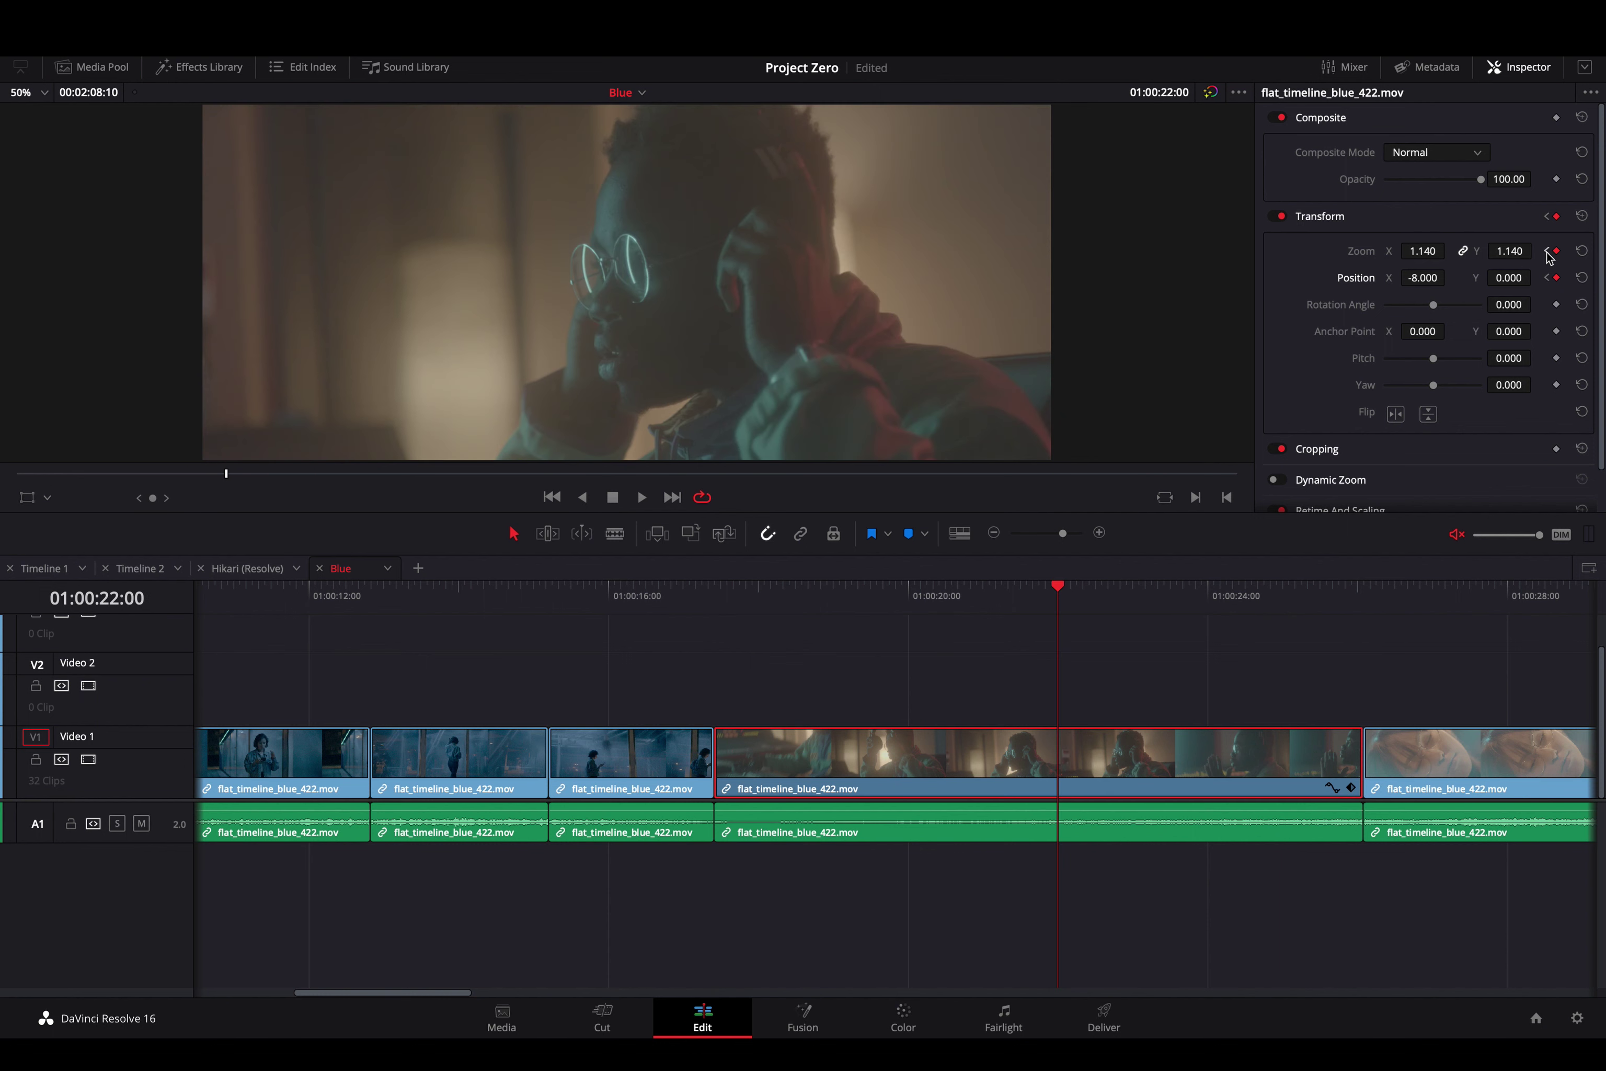
click(1546, 252)
click(1565, 253)
click(1548, 252)
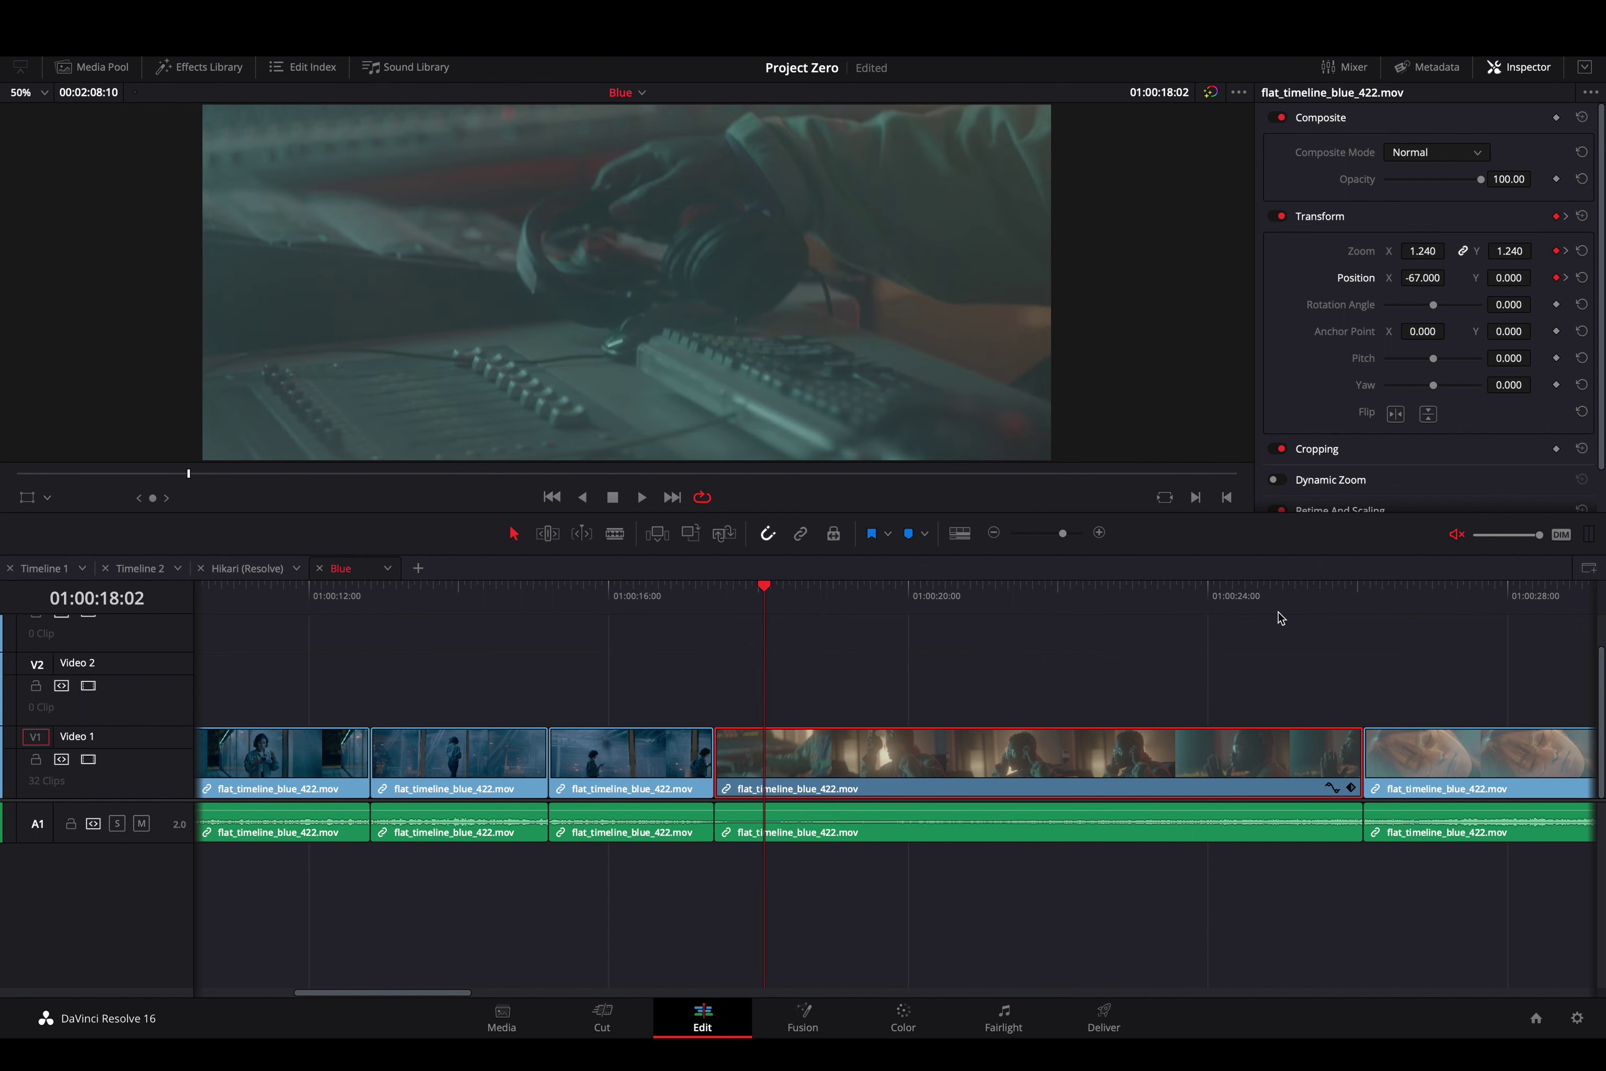
key(space)
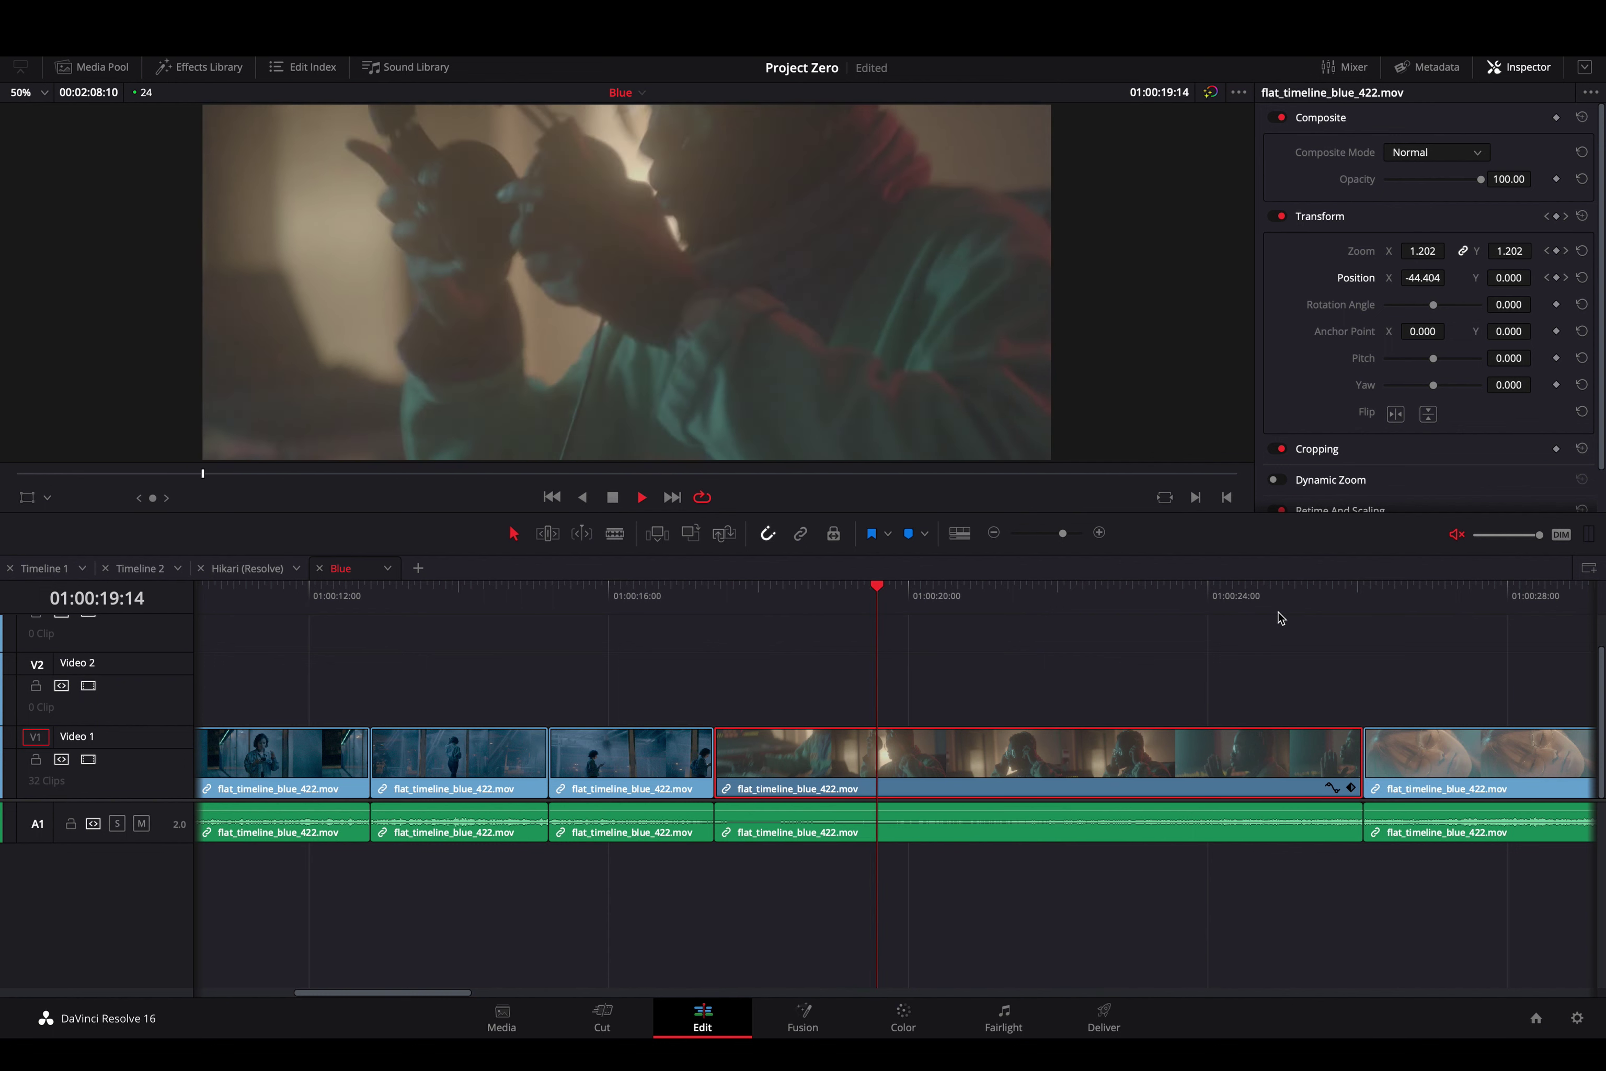
key(space)
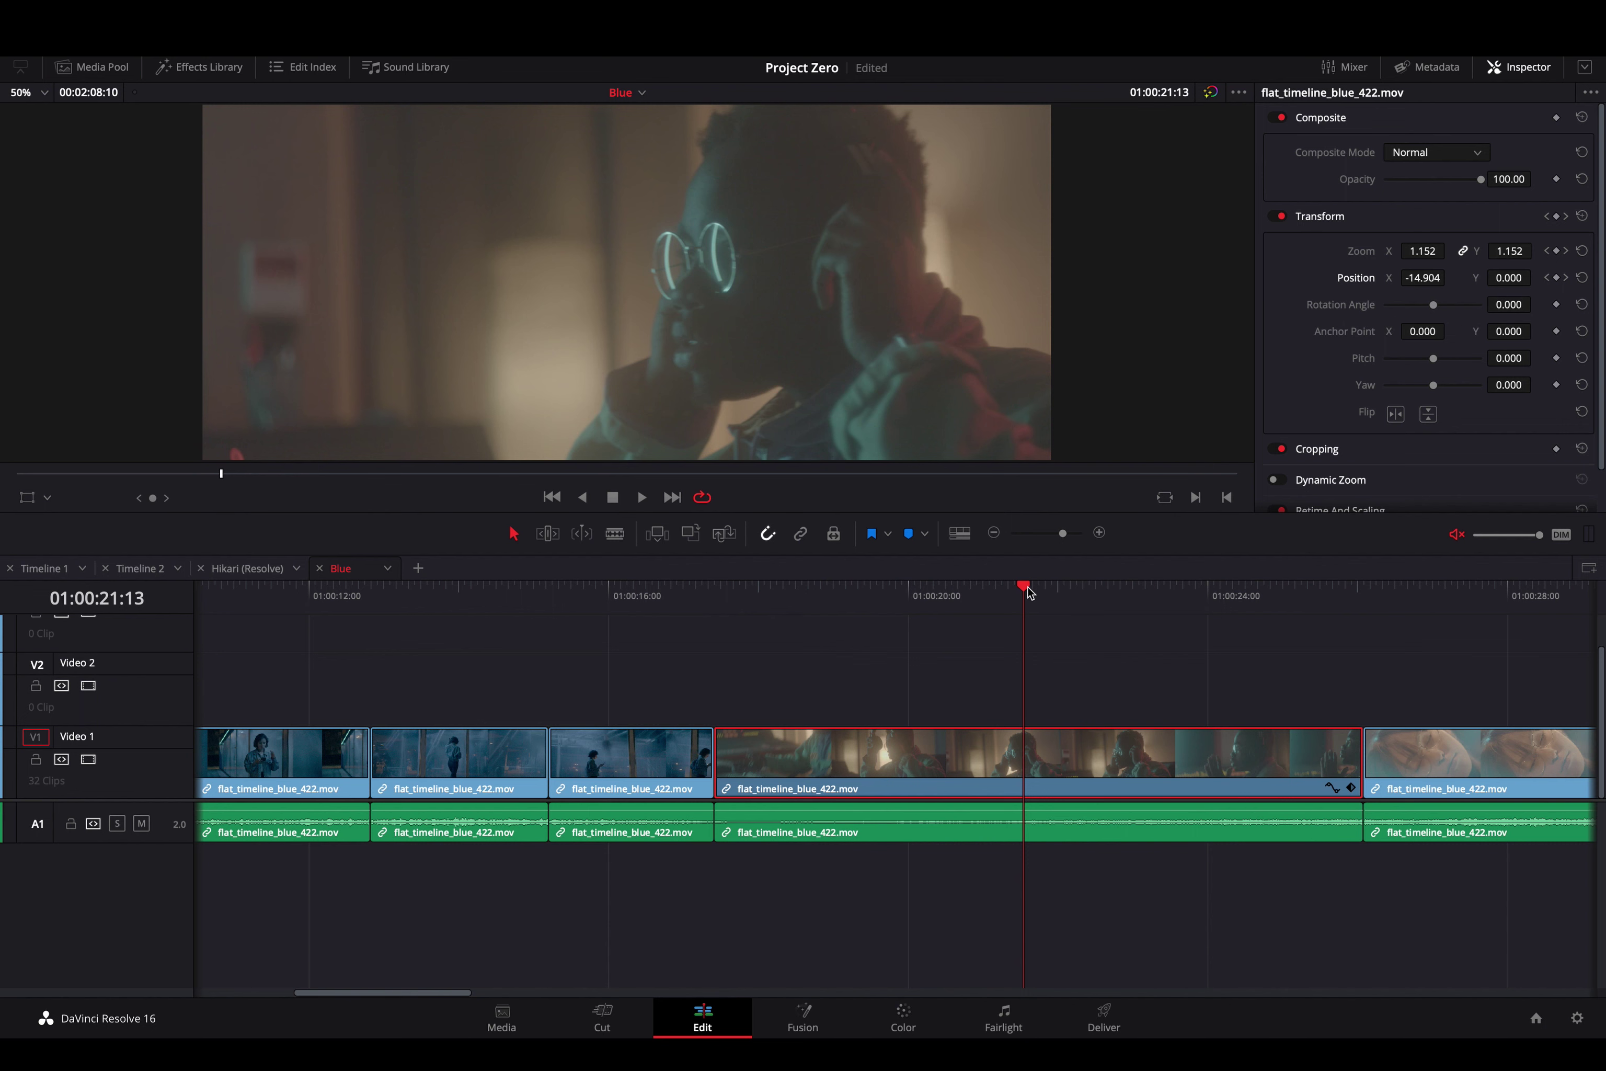
drag(1028, 591, 938, 645)
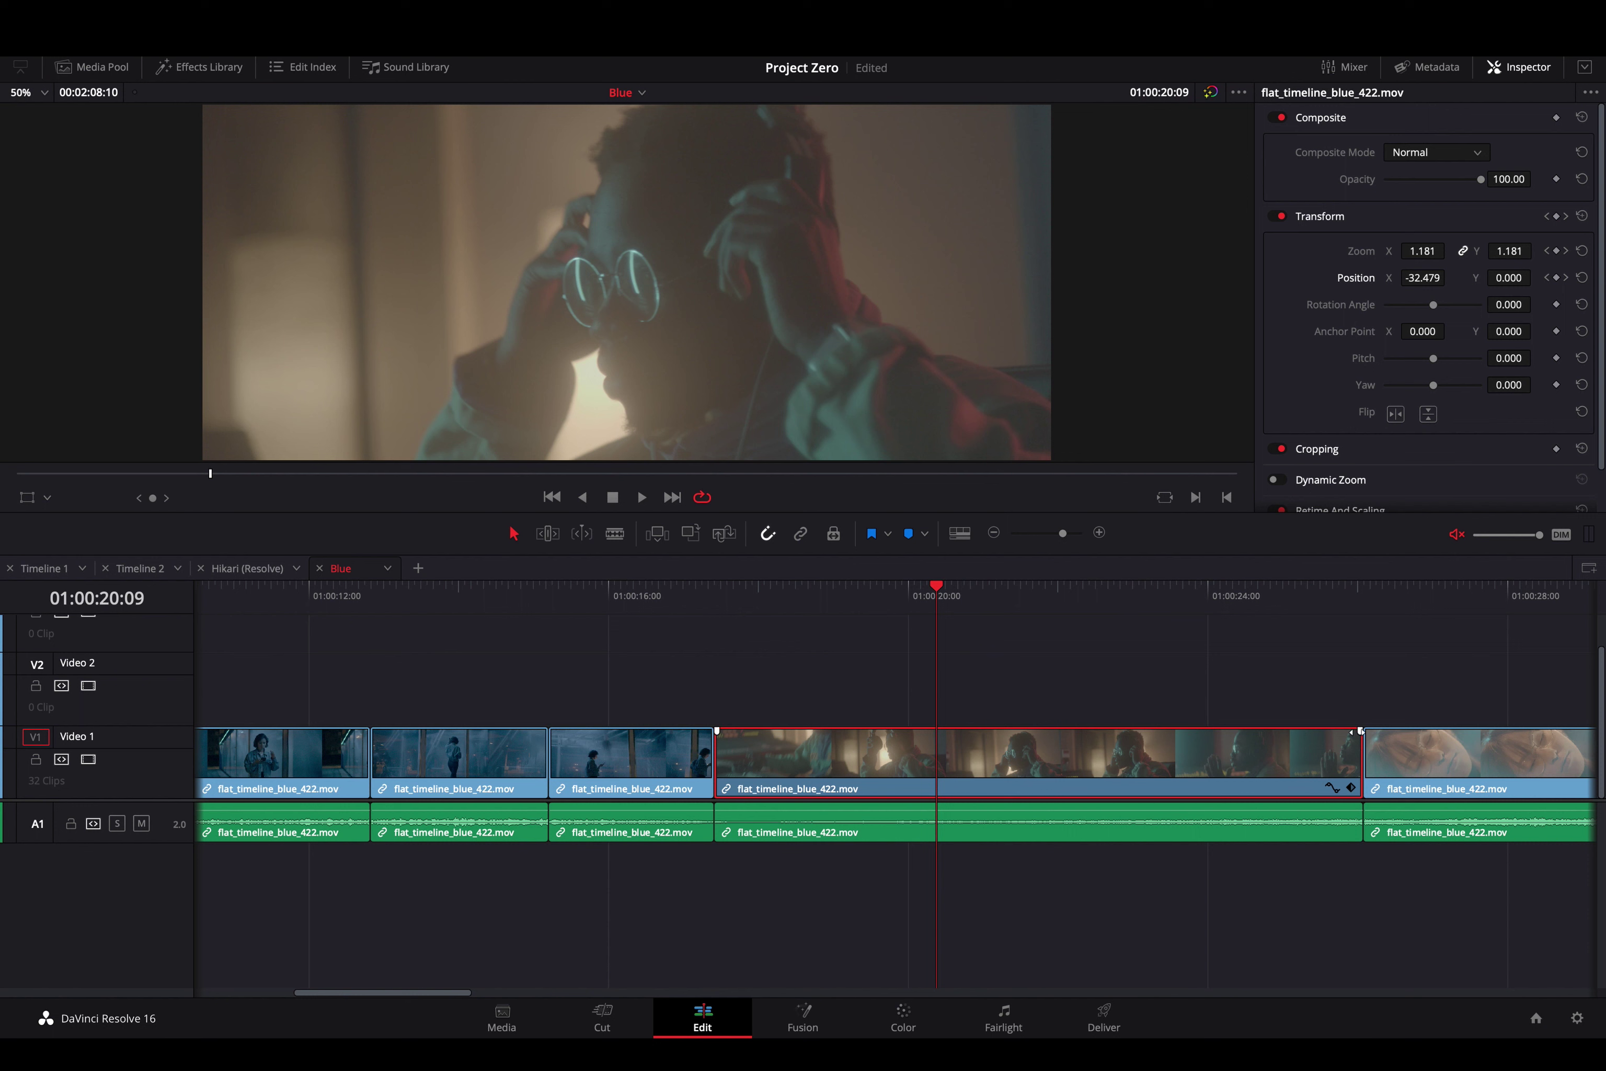
Smooth both Zoom X keyframes with ease in and out in the clip's curve editor, and play back the move
click(1352, 788)
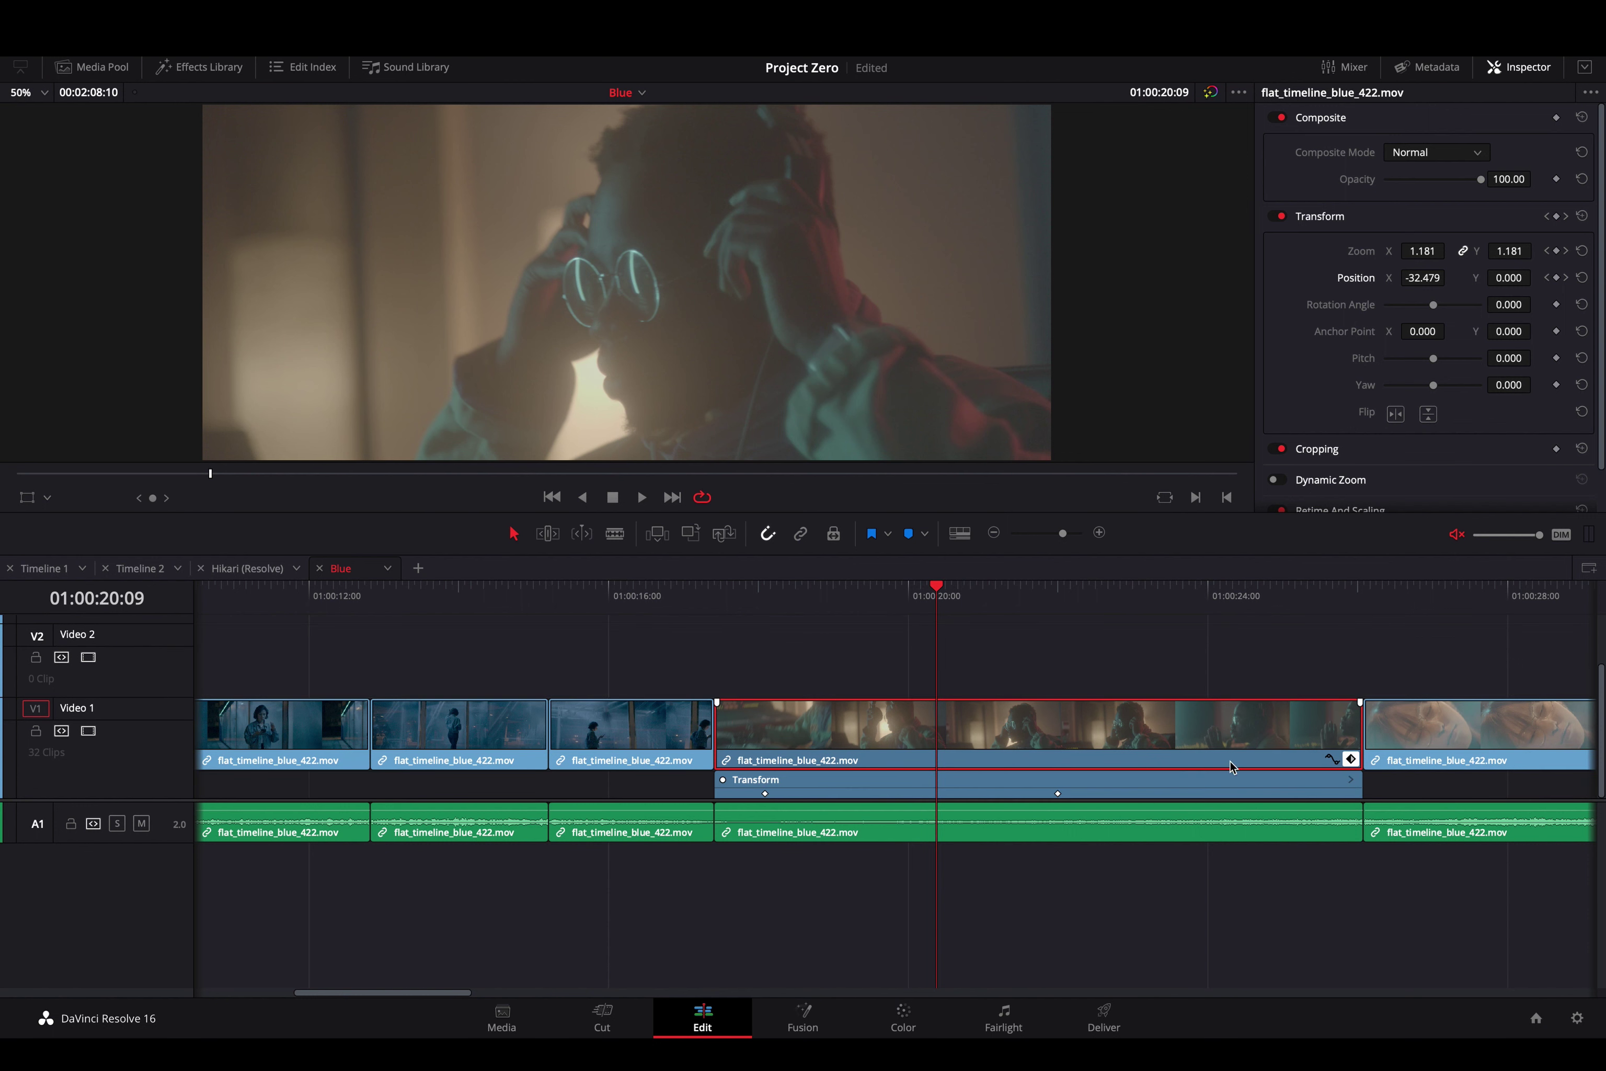
click(1332, 759)
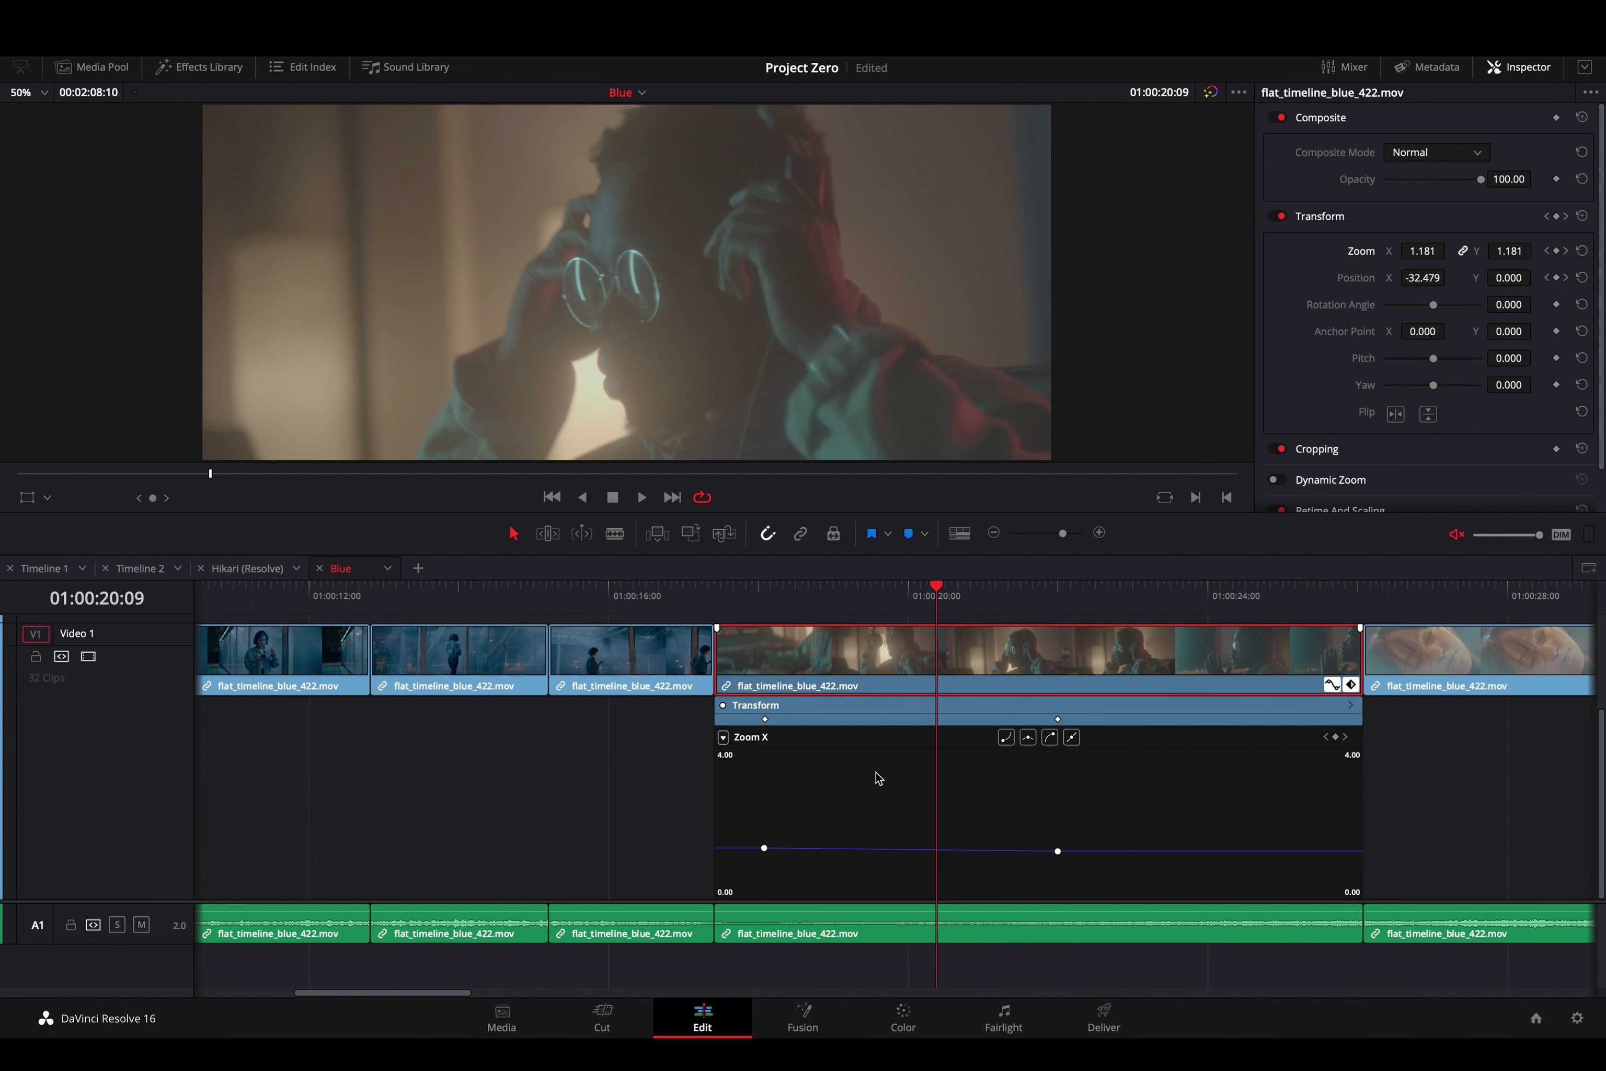
mouse_move(764, 849)
drag(1056, 816, 704, 870)
click(1032, 802)
drag(1099, 785, 736, 890)
click(1028, 743)
click(768, 609)
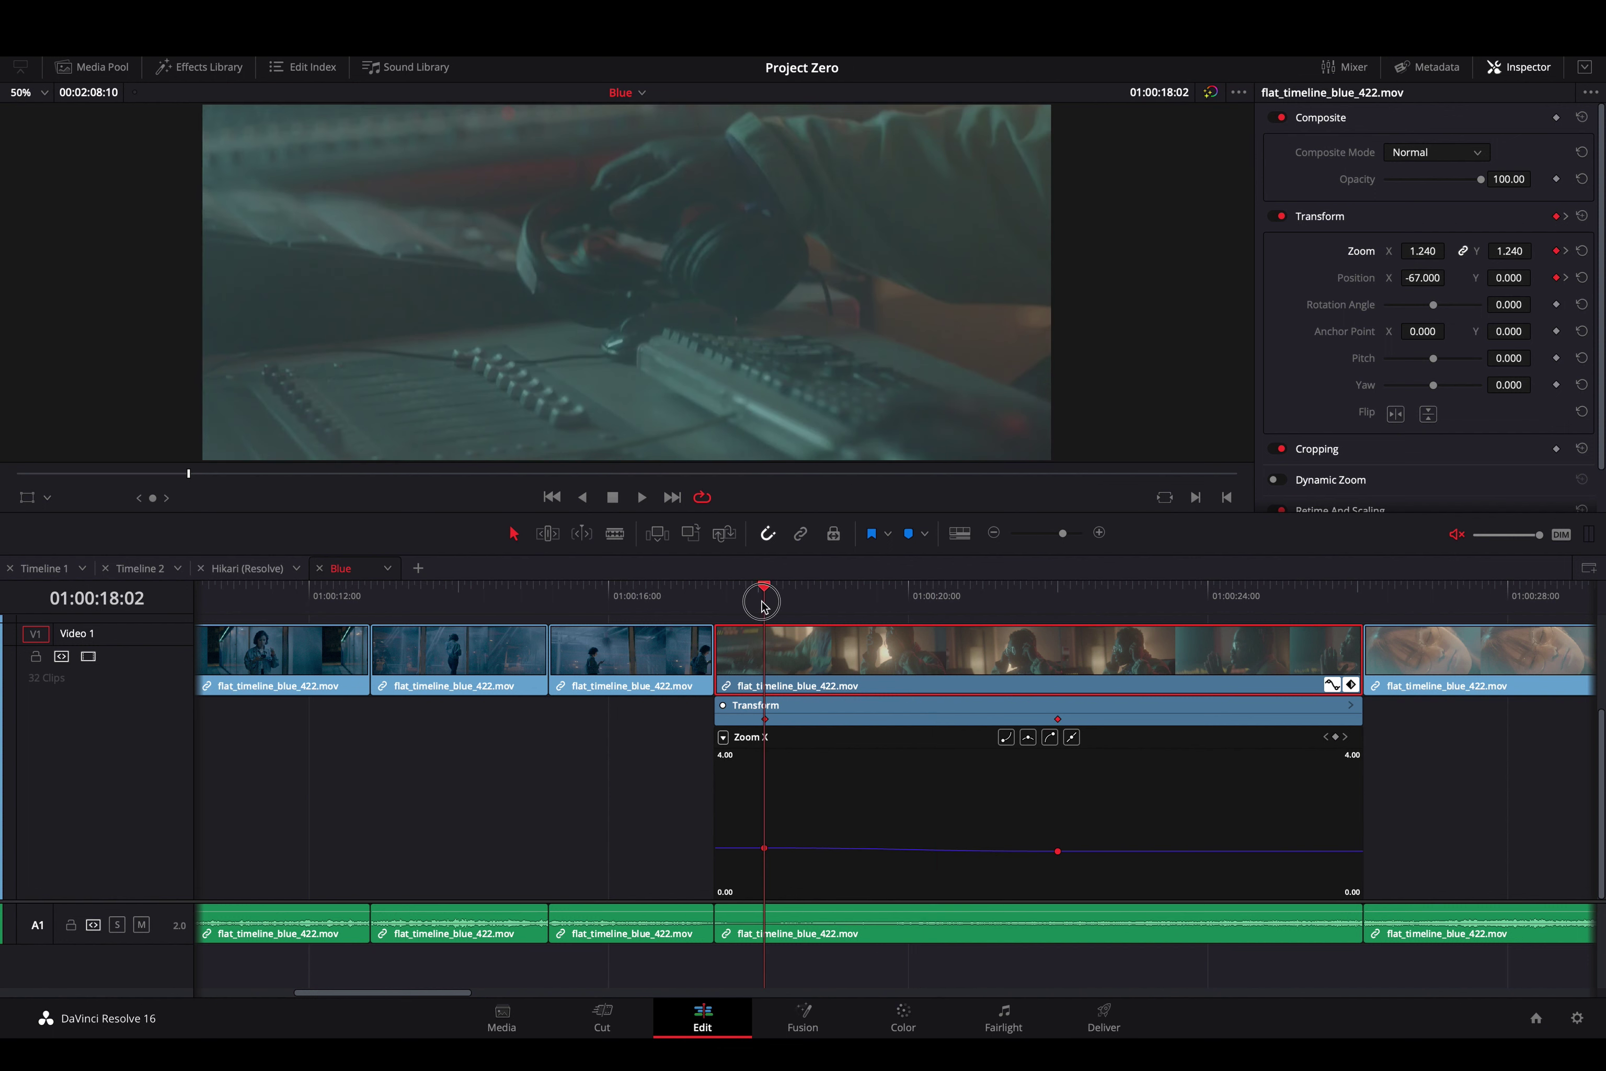
key(space)
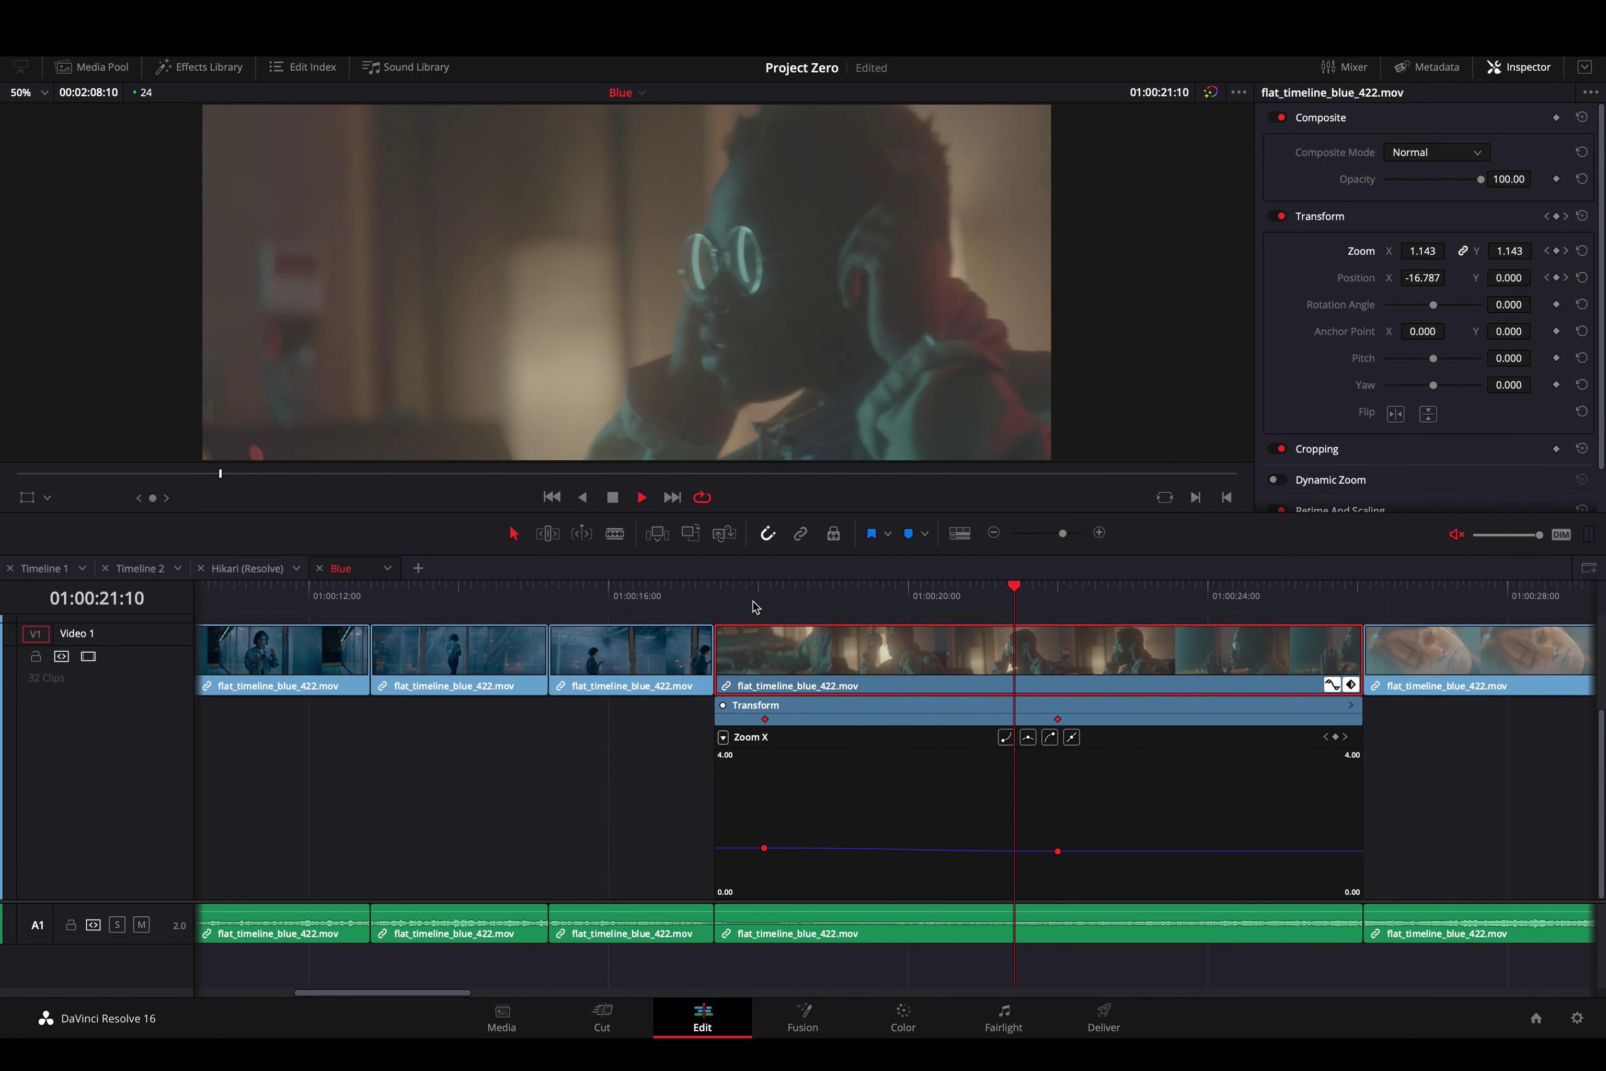
key(space)
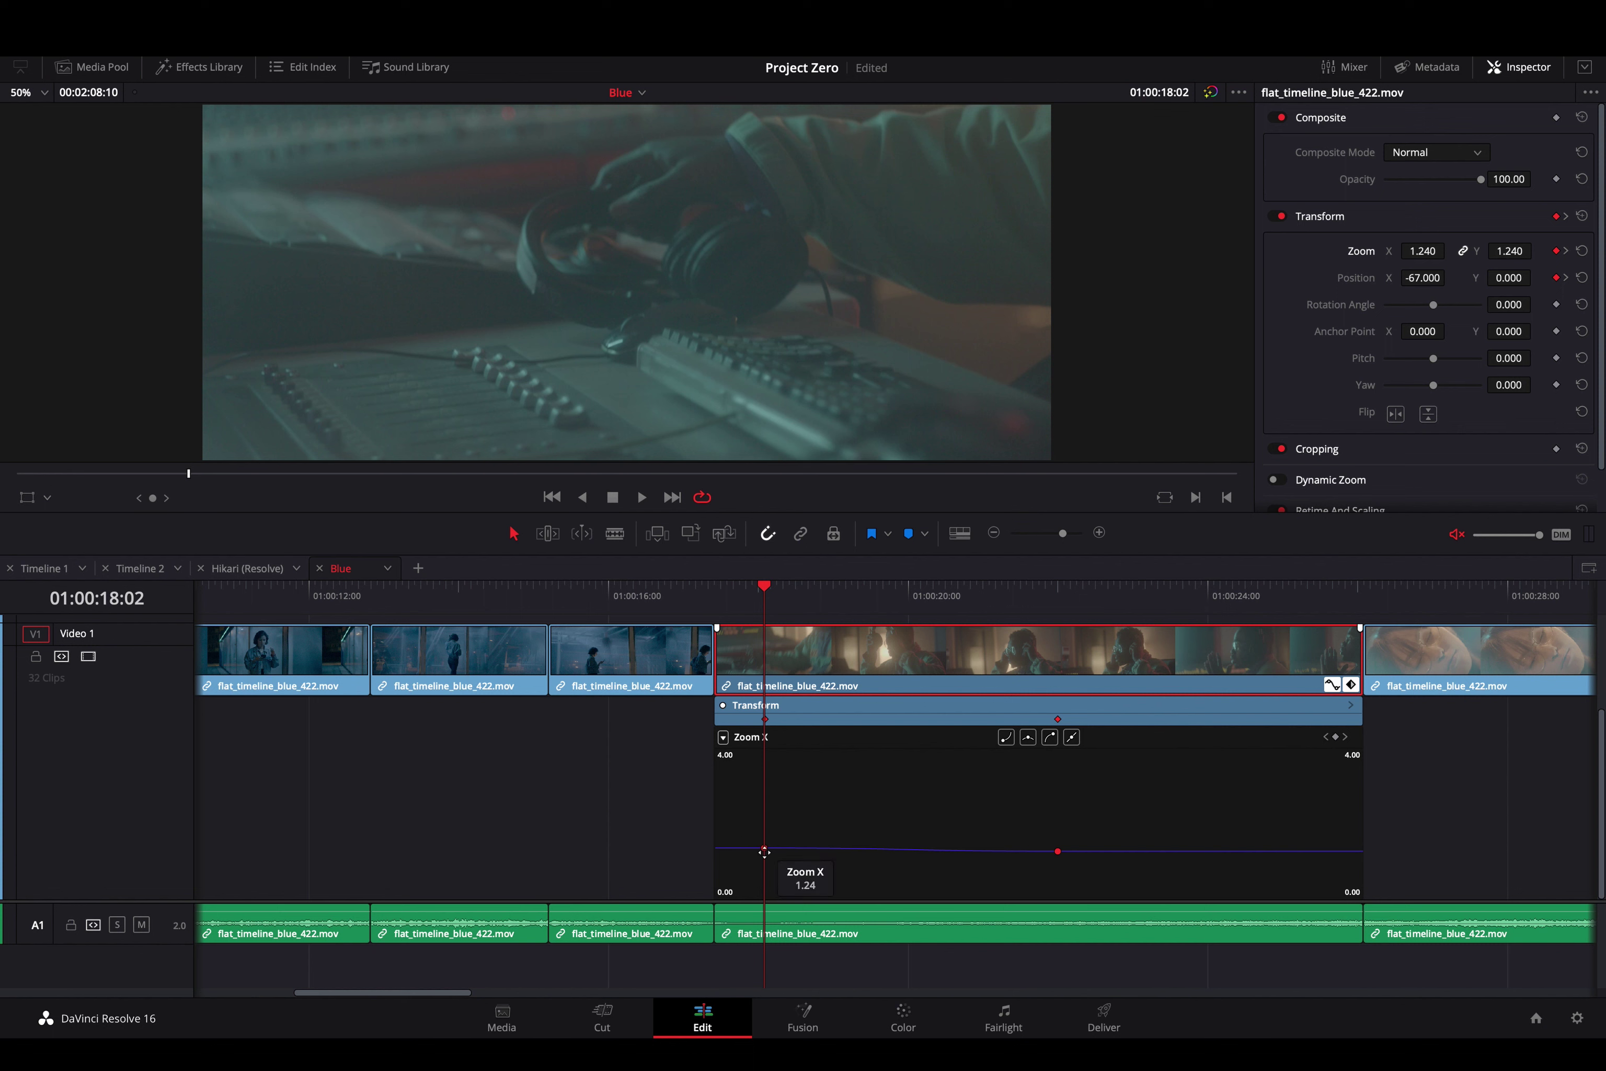
Raise the first Zoom X keyframe on the curve, extend its ease-out handle upward, and play back the change
drag(763, 847, 870, 827)
key(space)
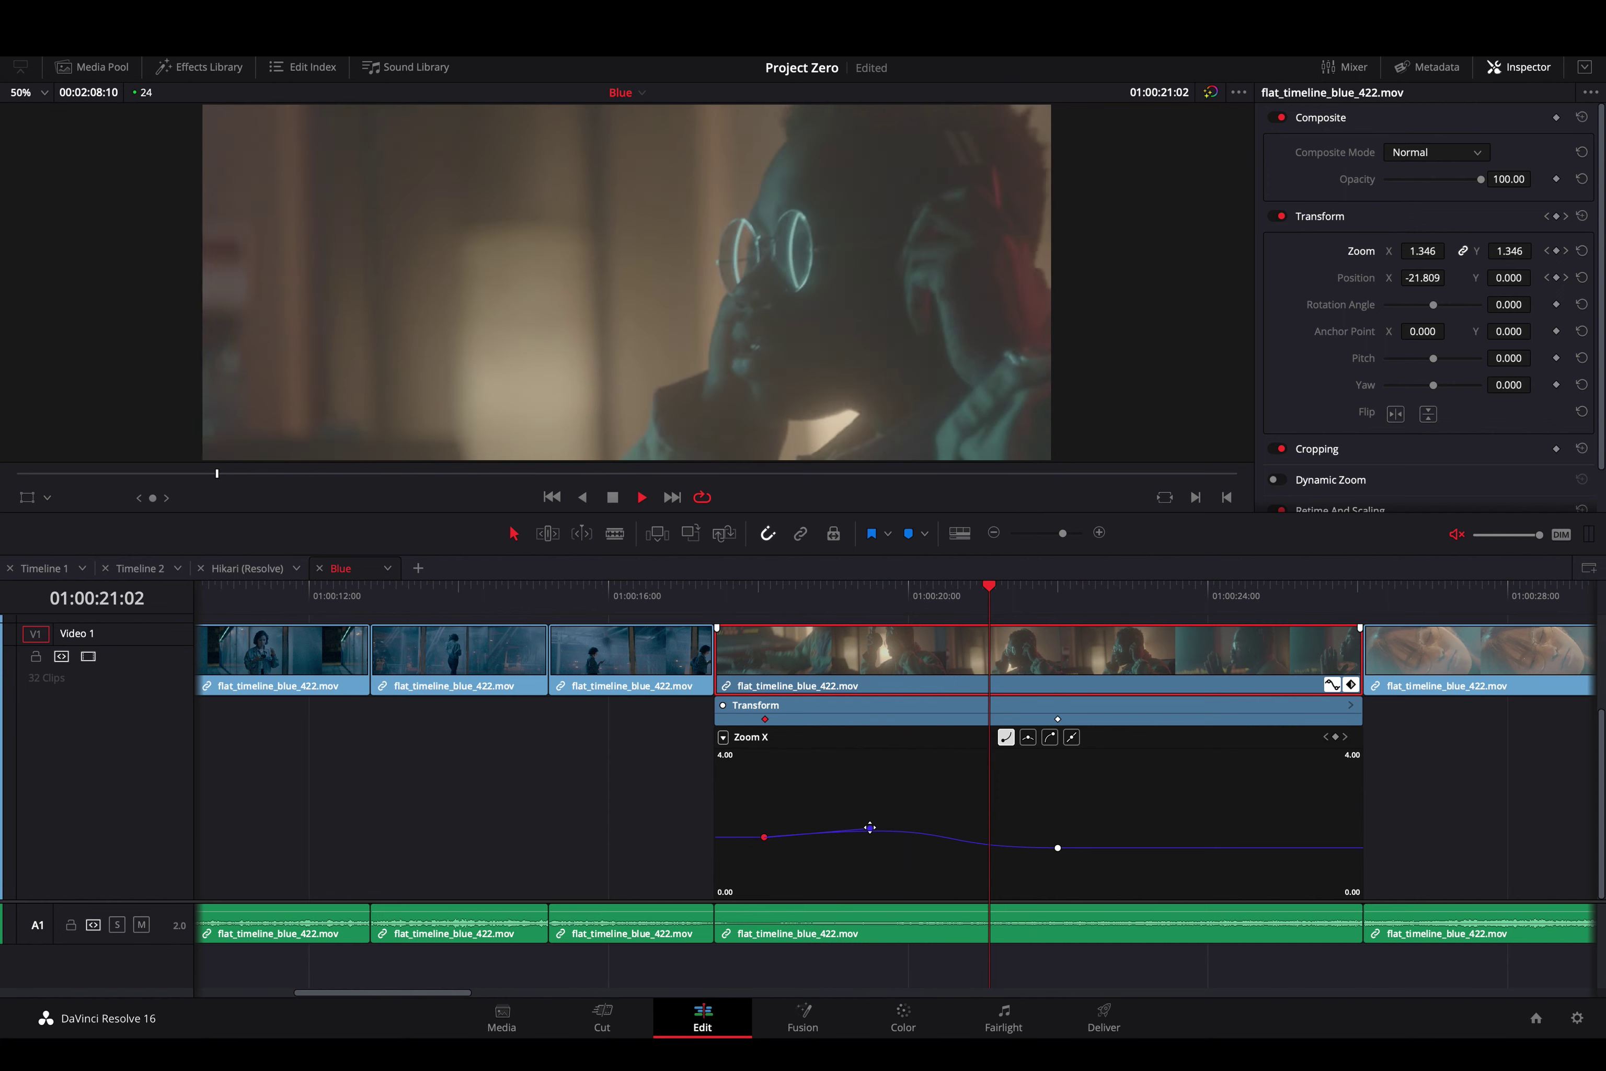
key(space)
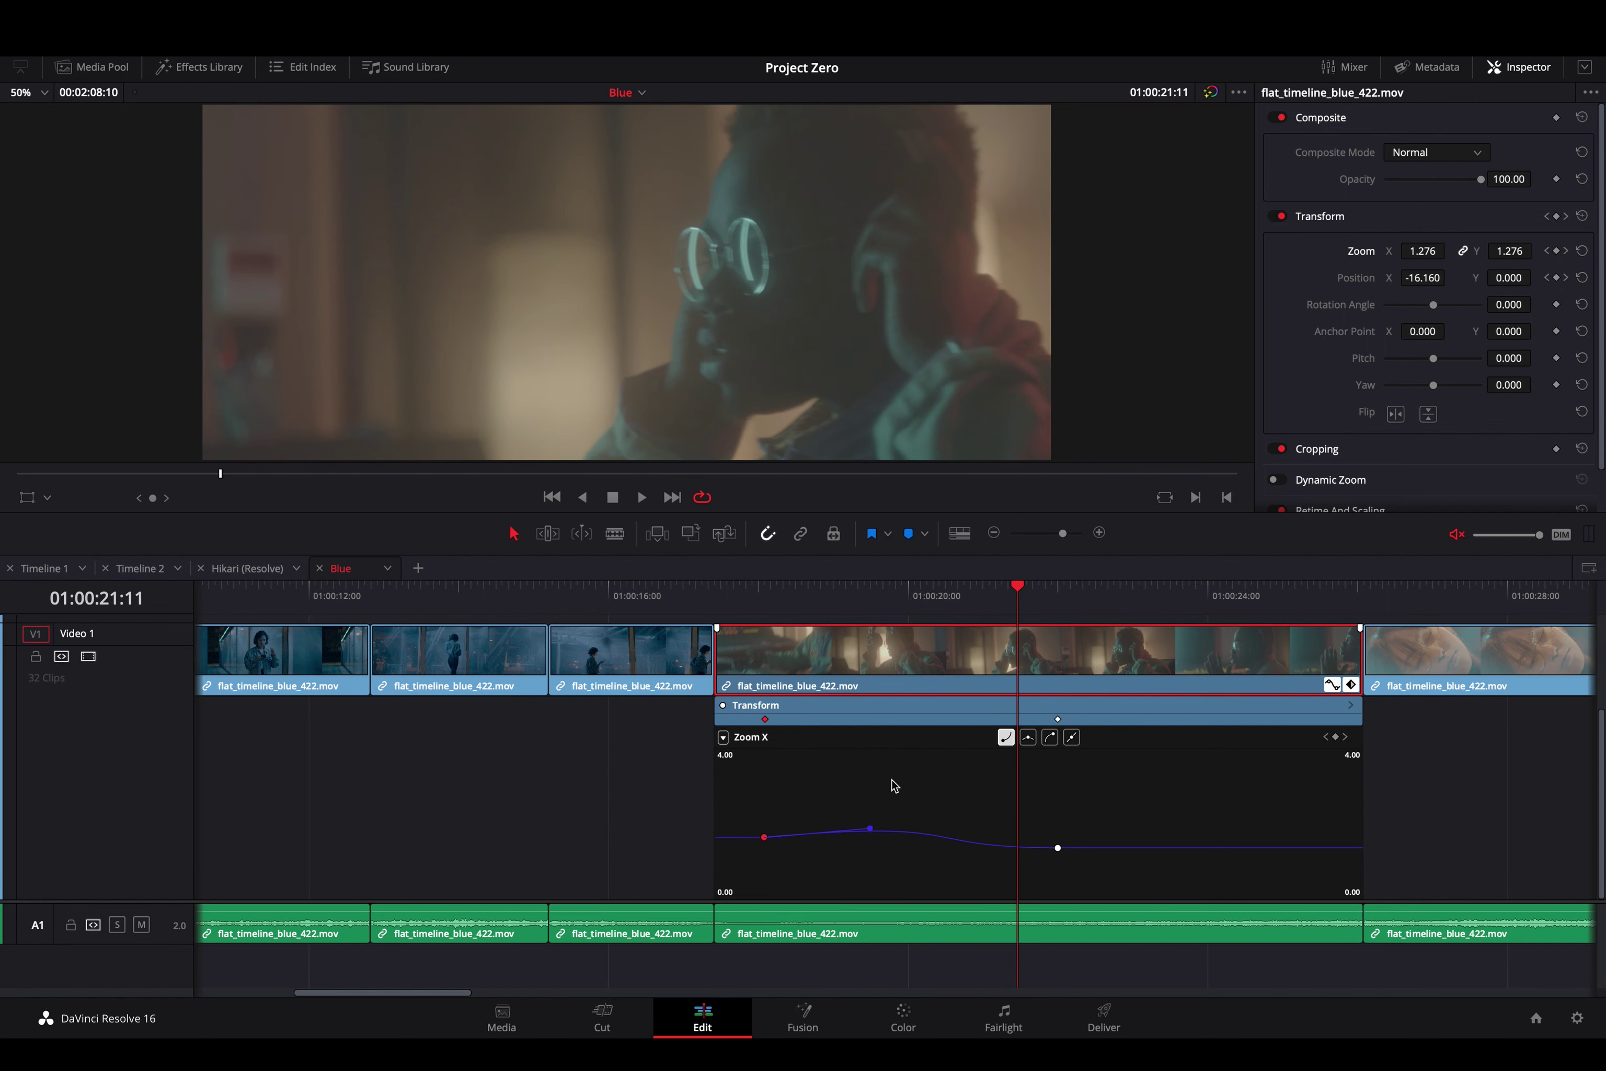
Add a linear Zoom X keyframe to the curve at 01:00:20:04
drag(1002, 609, 924, 612)
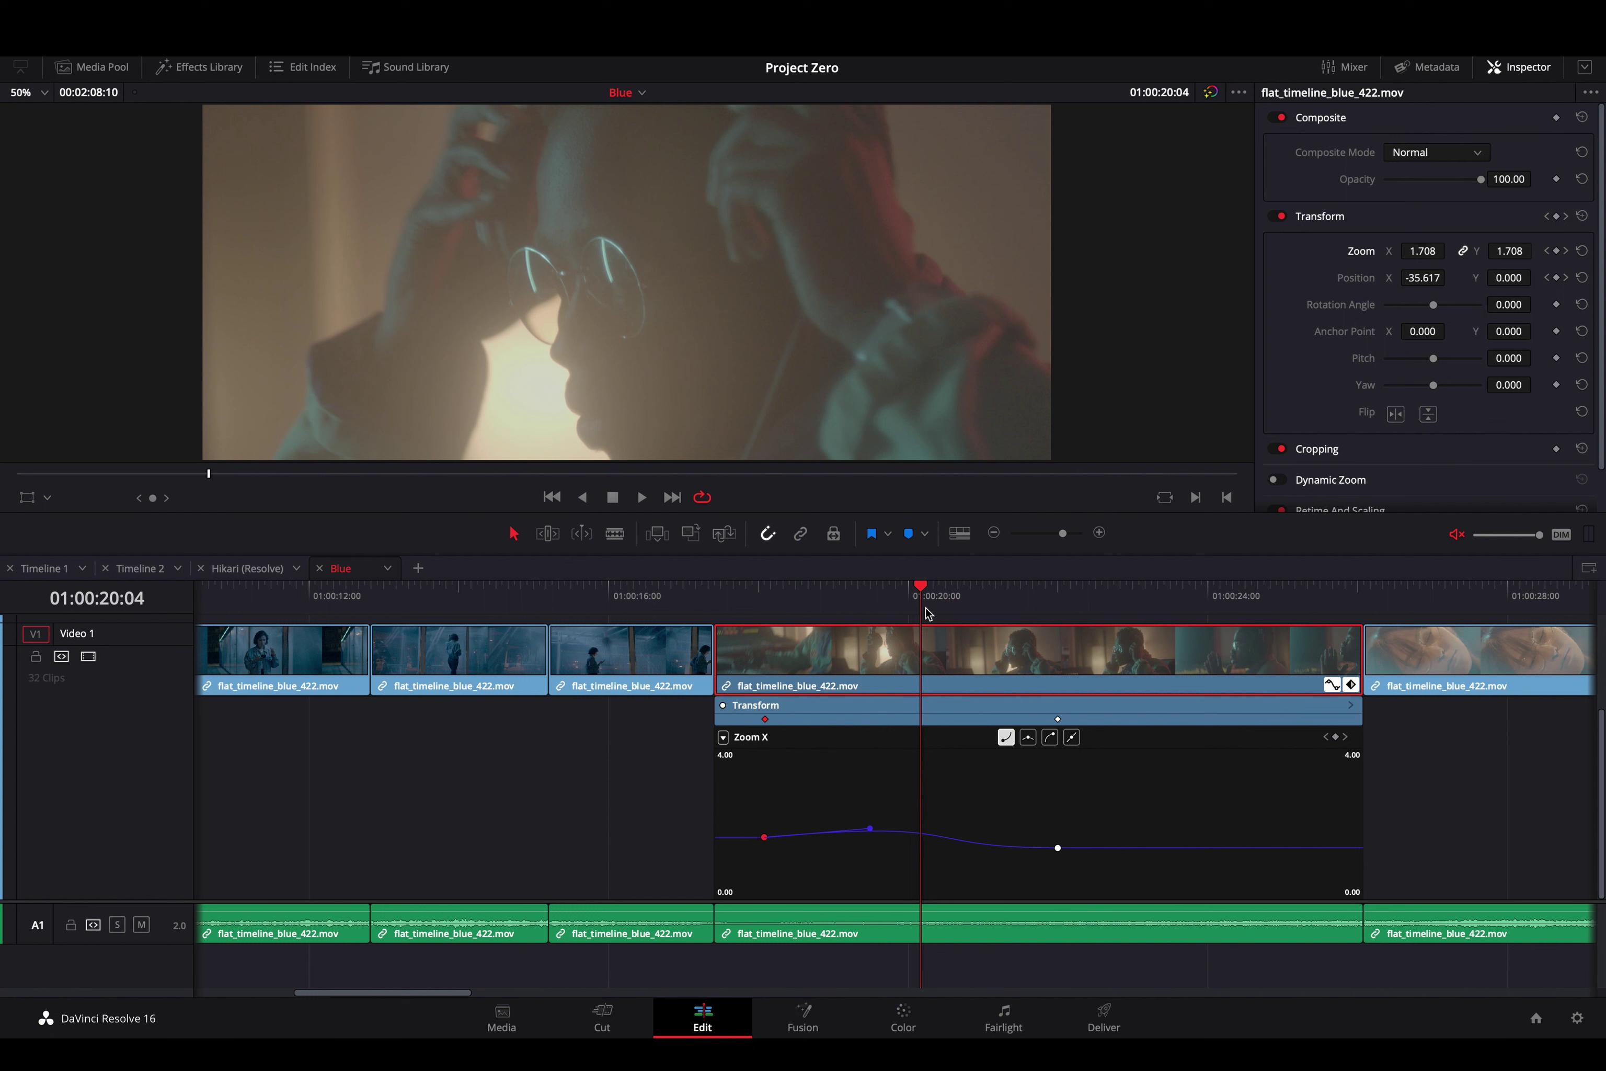
click(1335, 738)
click(1071, 736)
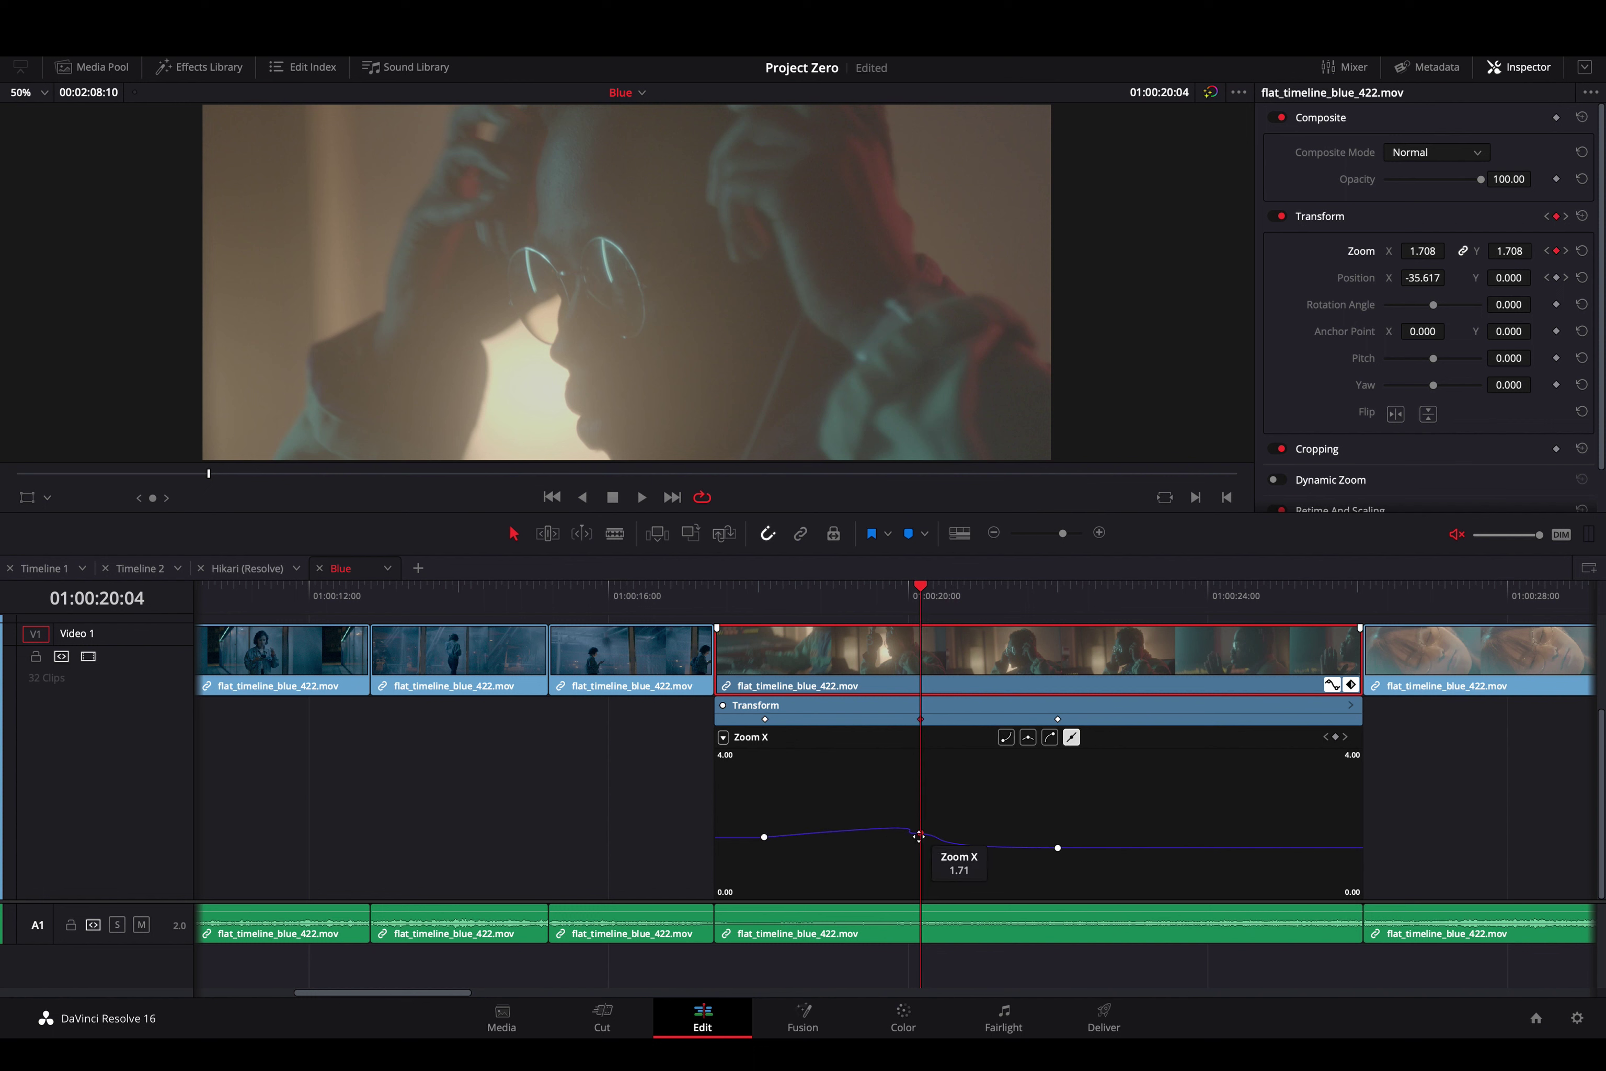
Shift the middle and last Zoom X keyframes forward in time and lower on the curve, and play back the result
click(764, 836)
drag(868, 829, 936, 853)
drag(1057, 847, 1116, 860)
key(space)
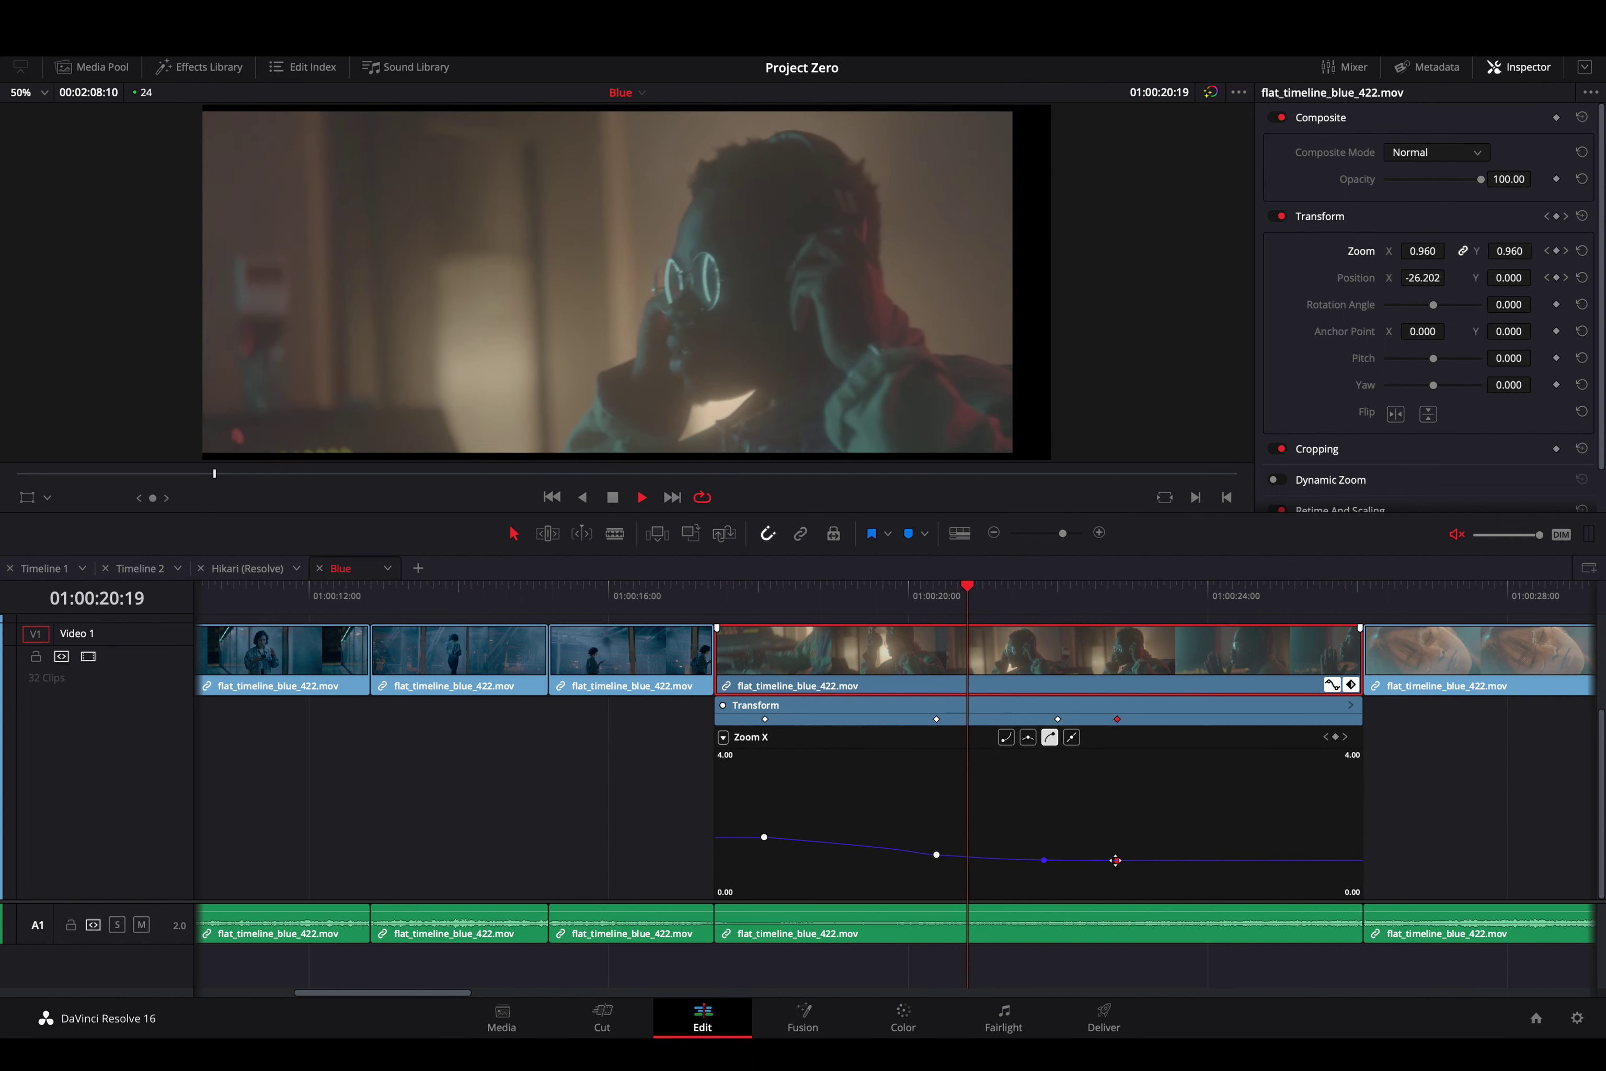
Replay the zoom move from the first keyframe at 01:00:18:02
key(space)
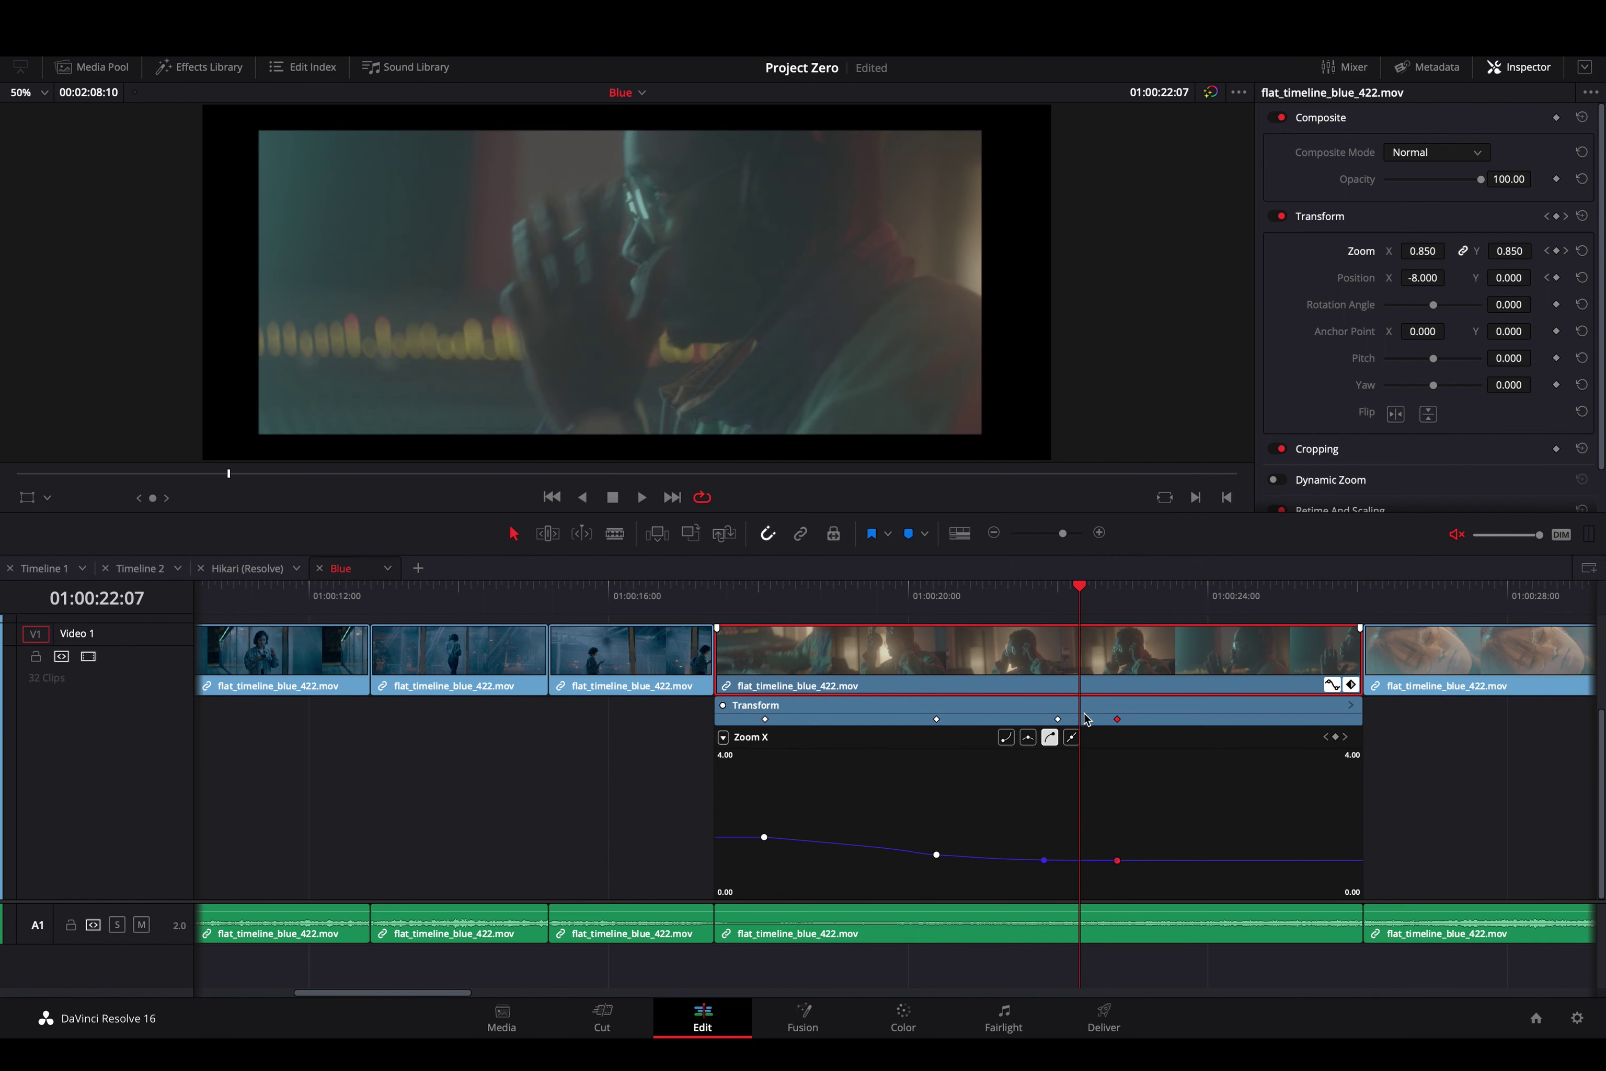
drag(1079, 593, 765, 601)
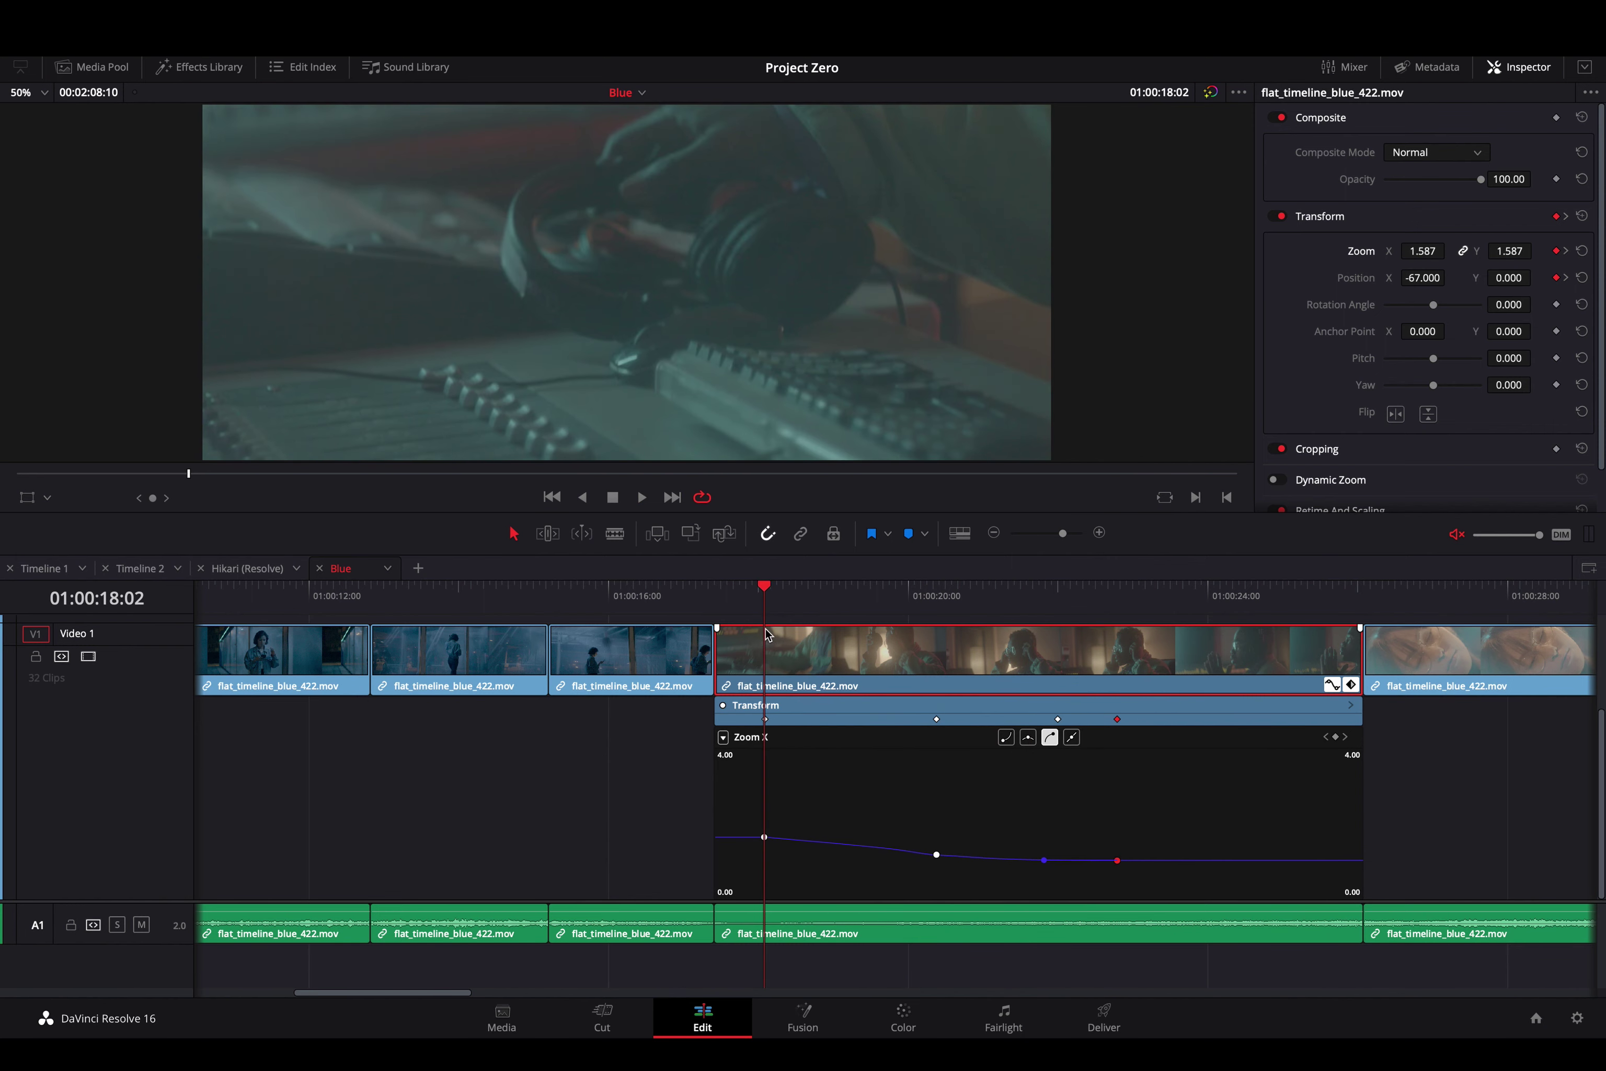
key(space)
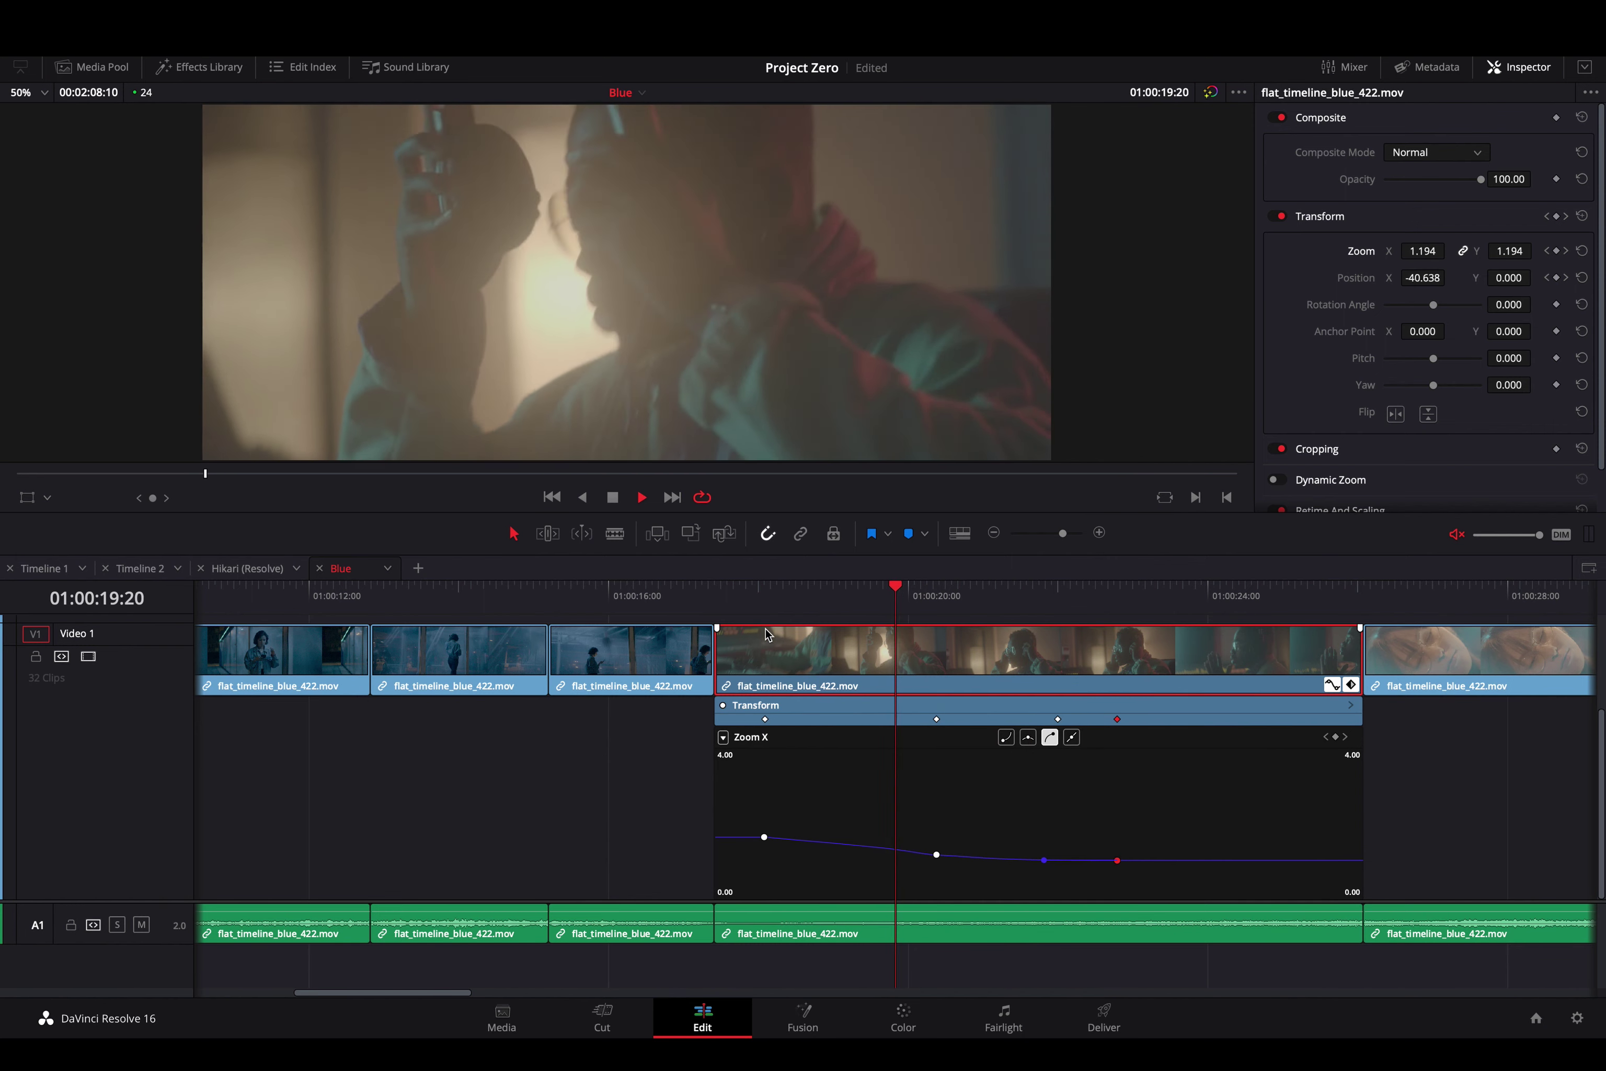
key(space)
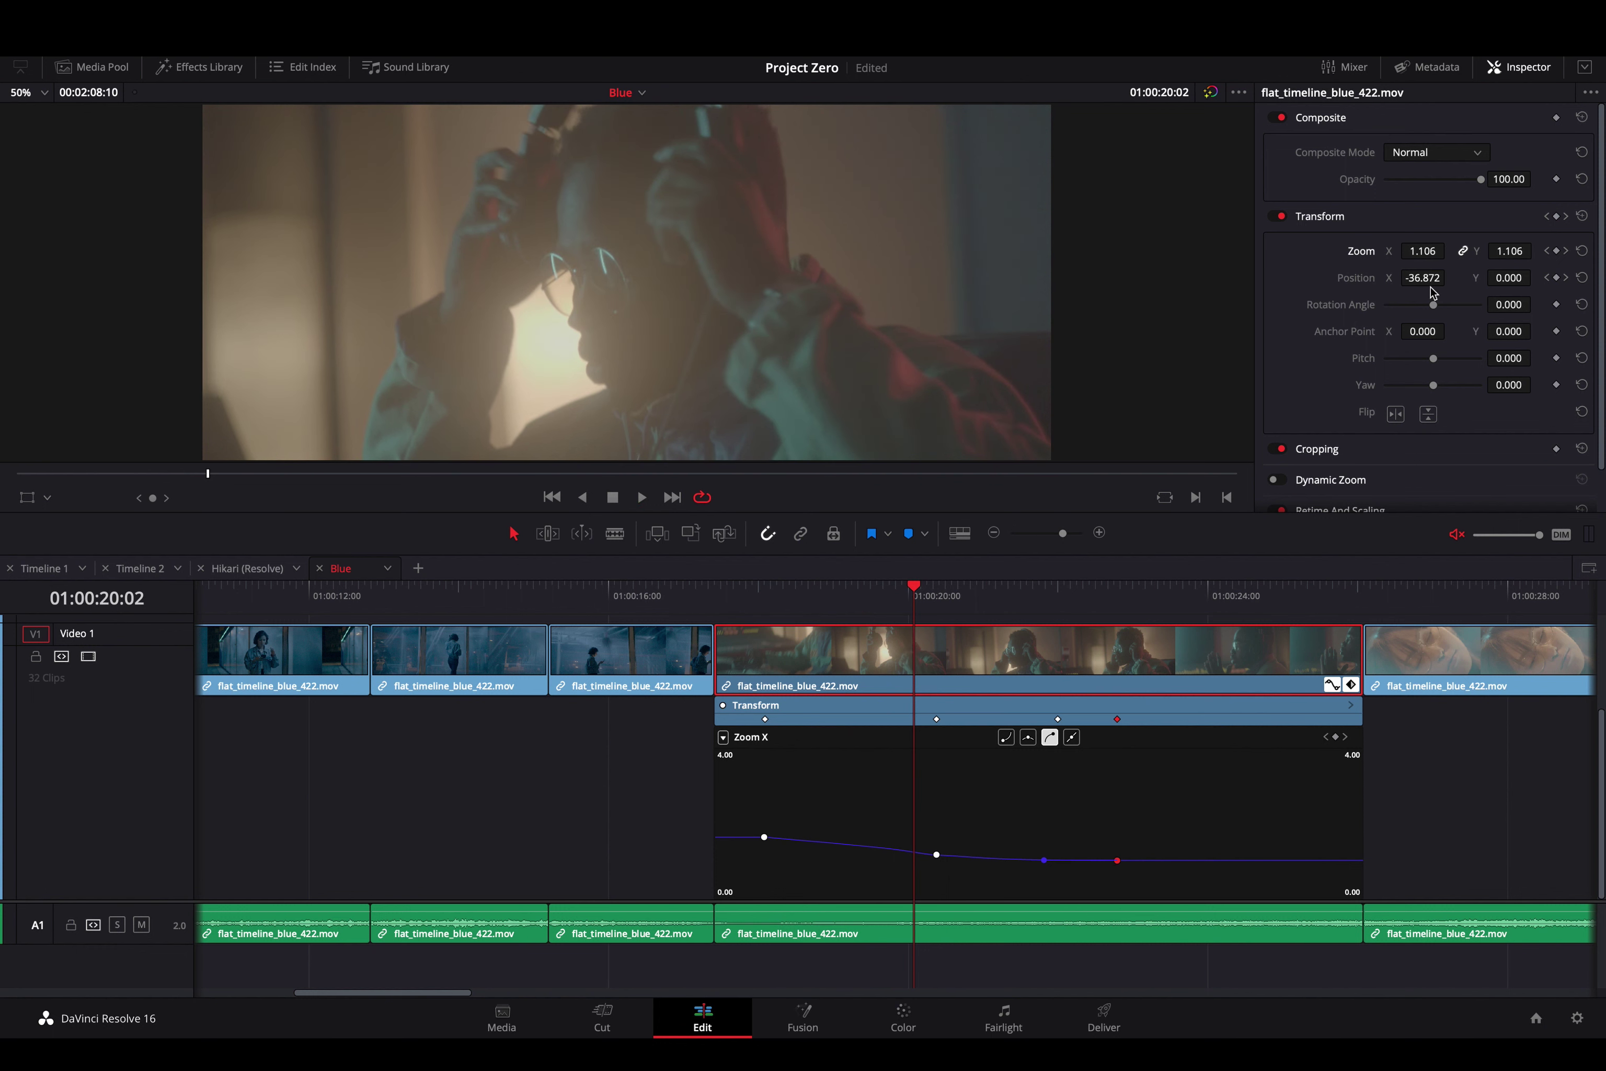
Show the clip's Zoom Y curve, and switch the curve display to Rotation Angle
click(723, 737)
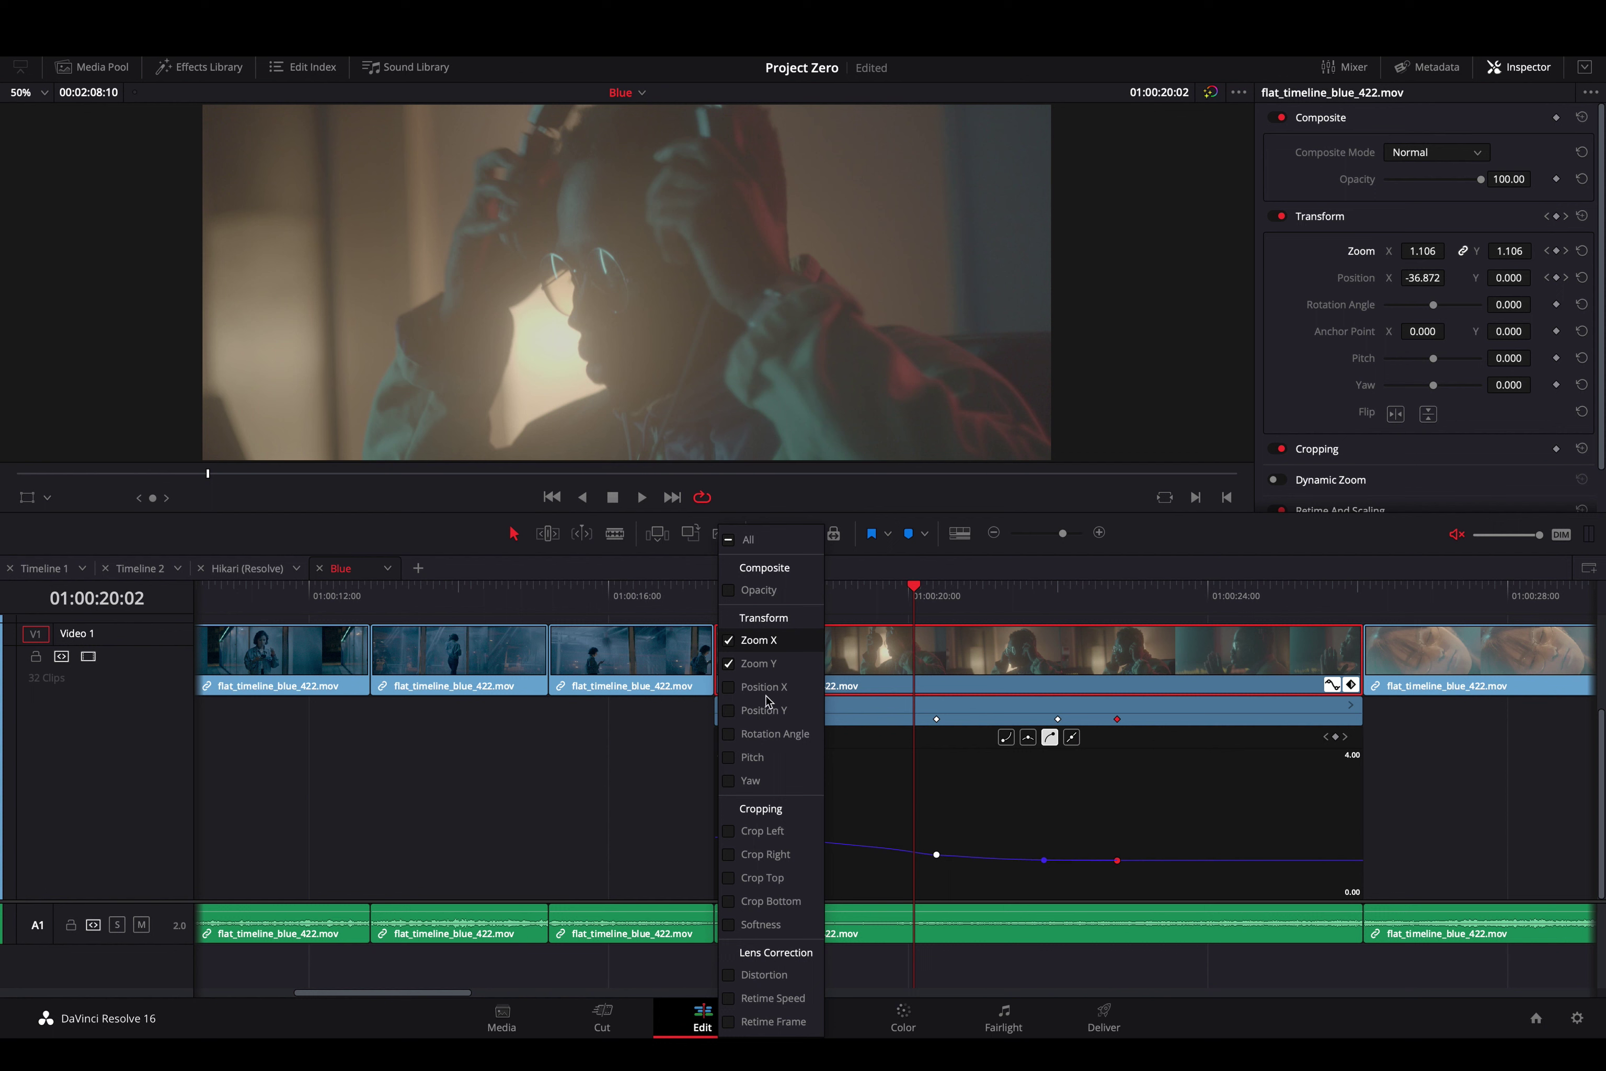
click(767, 664)
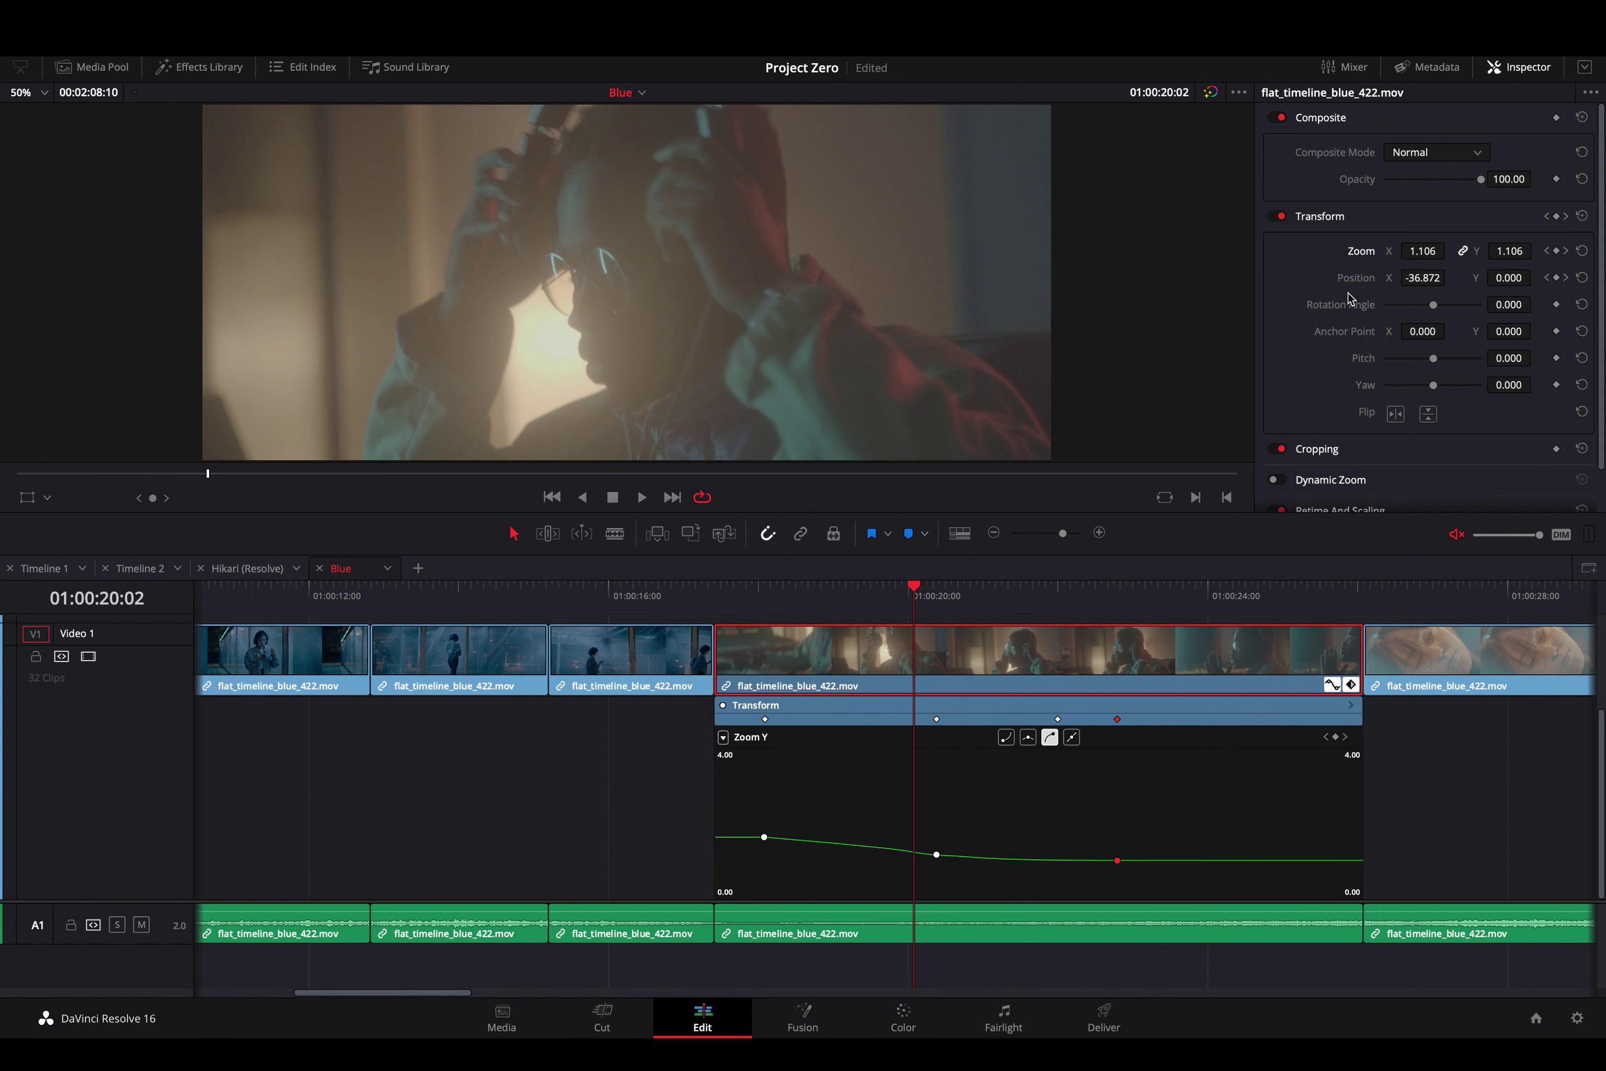
click(724, 738)
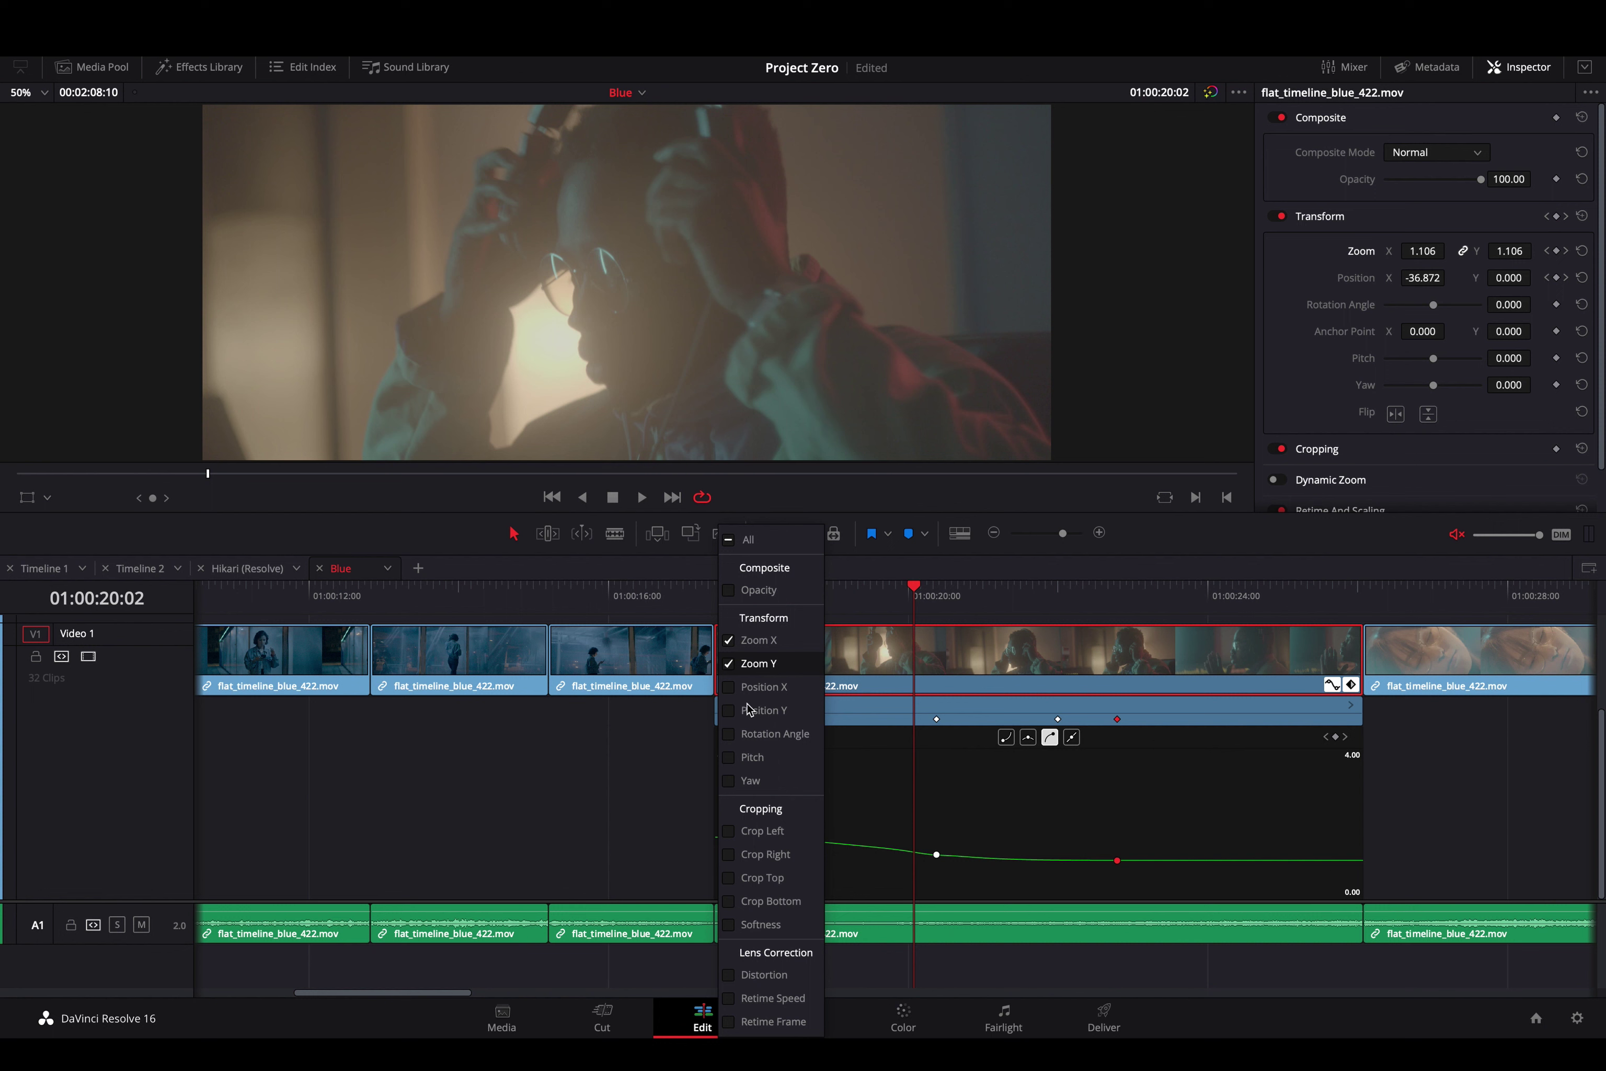
click(729, 737)
click(966, 751)
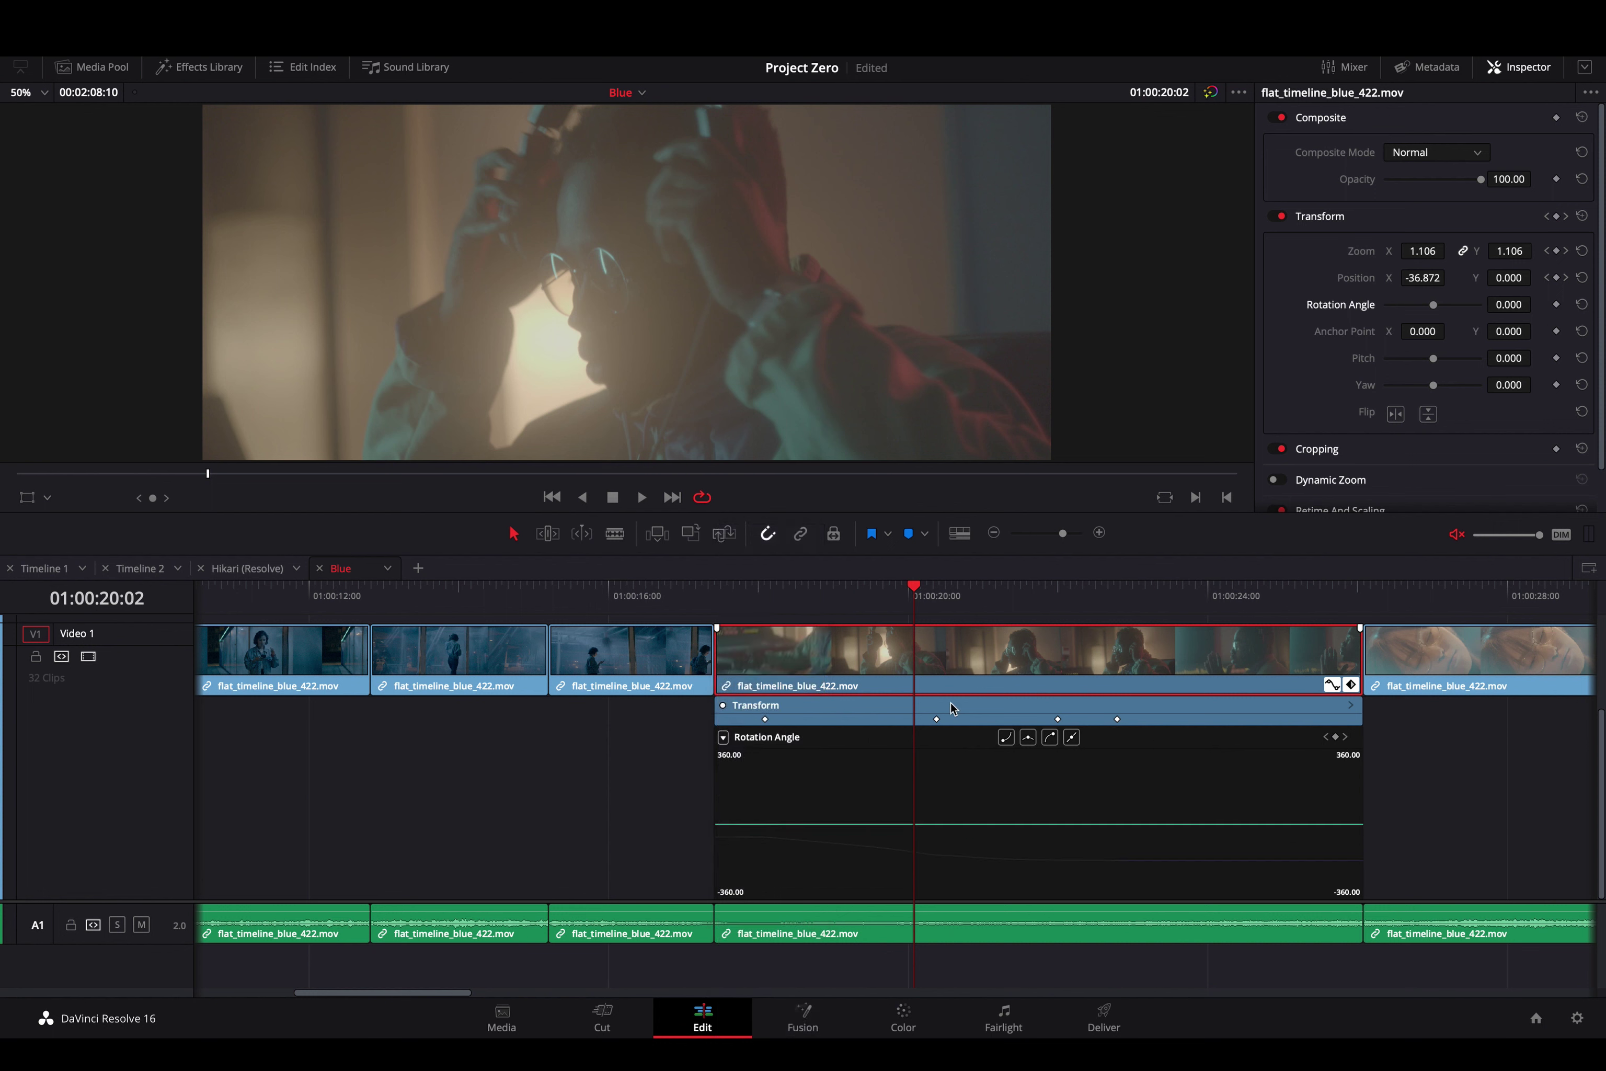
Keyframe the rotation angle at 0 at 01:00:18:18 and 2.200 at 01:00:22:00, and scrub back over the rotation
drag(913, 592, 813, 595)
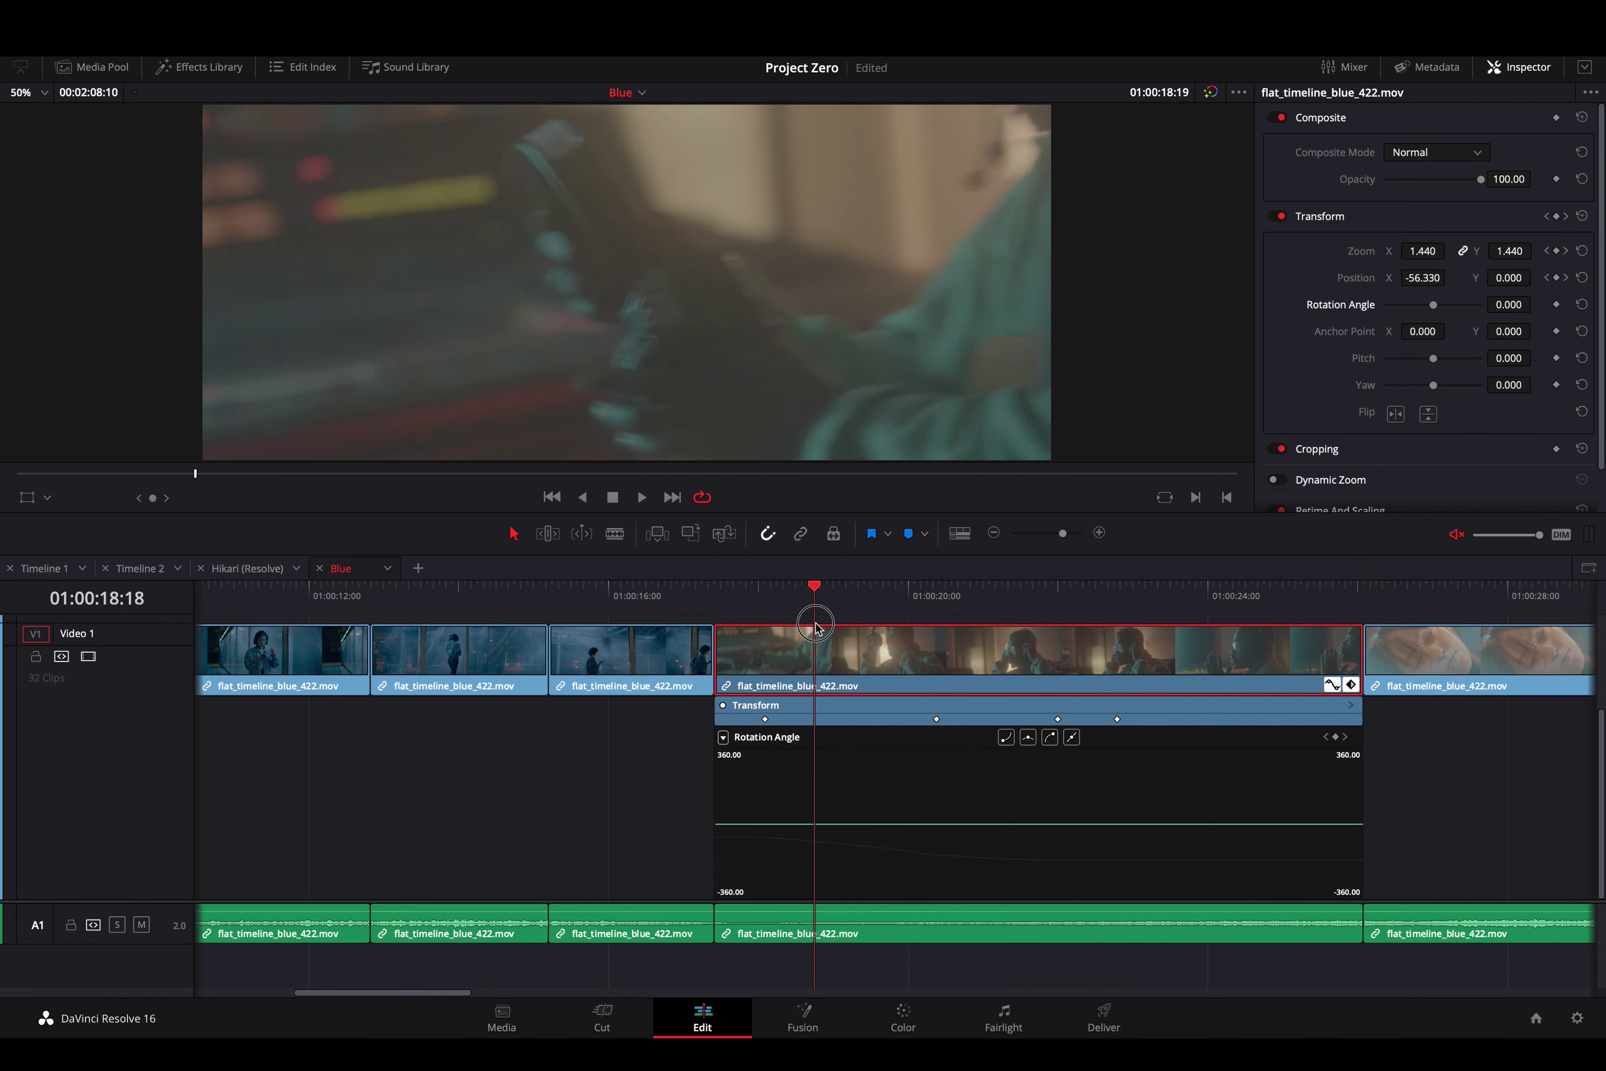
click(1336, 739)
drag(837, 598, 1054, 617)
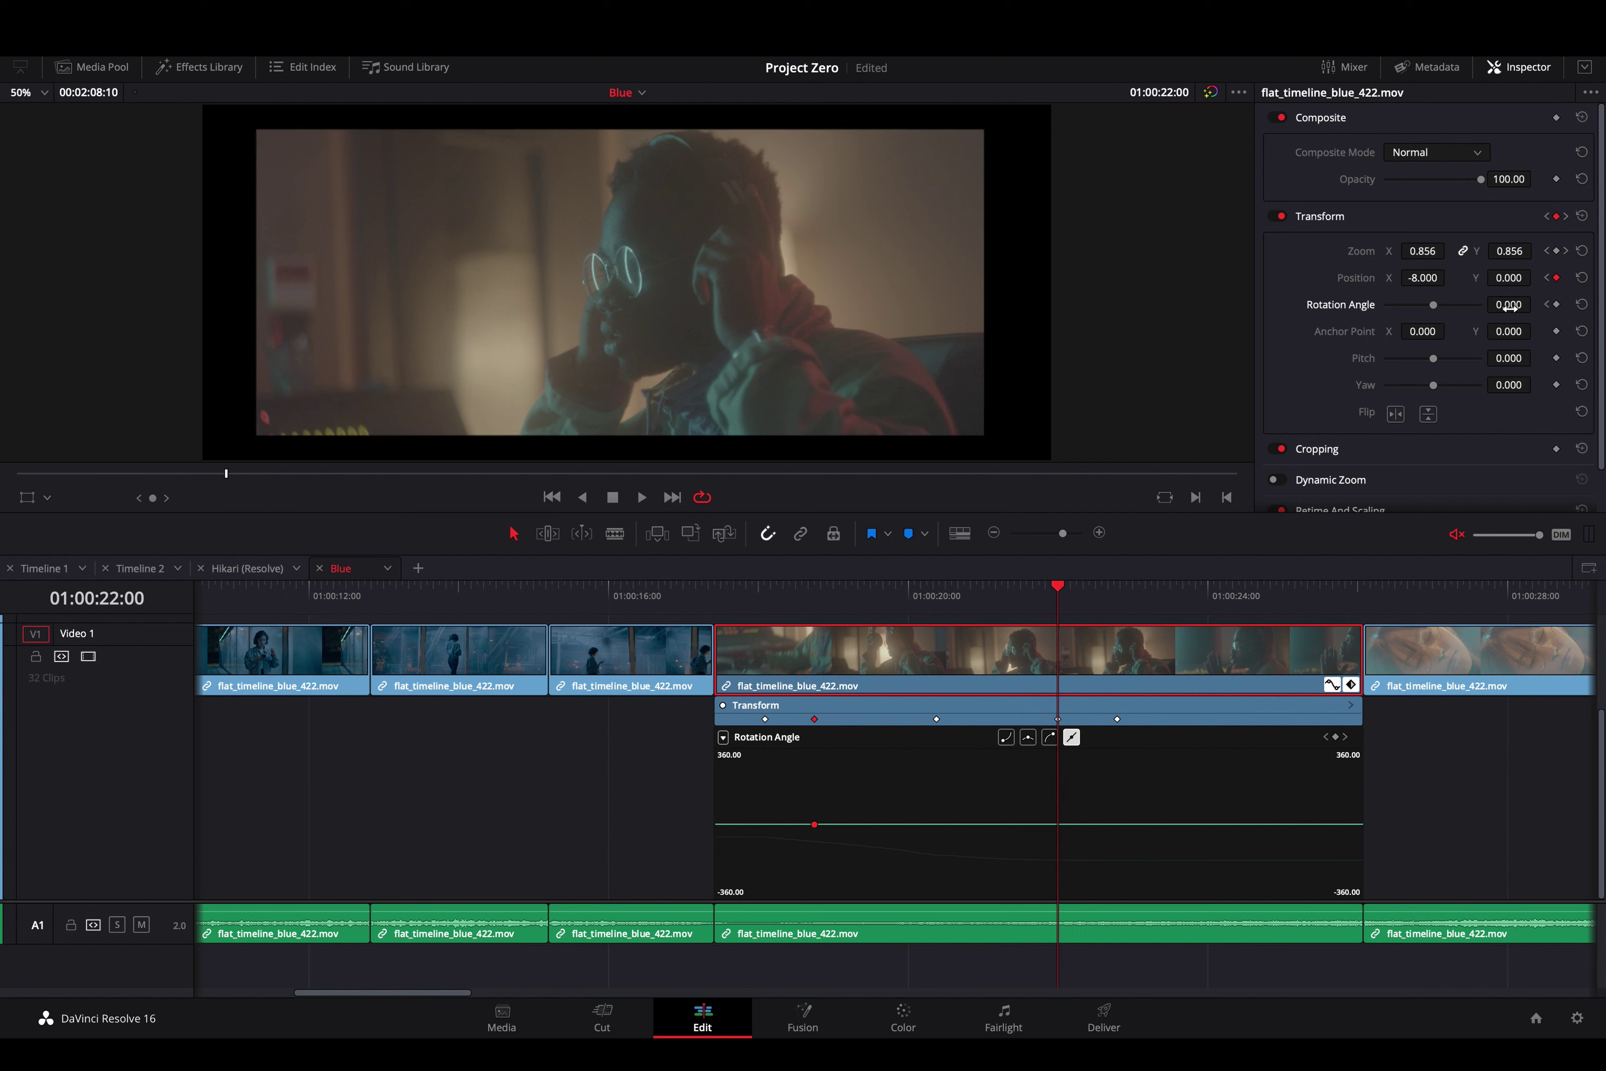
drag(1509, 307, 1510, 306)
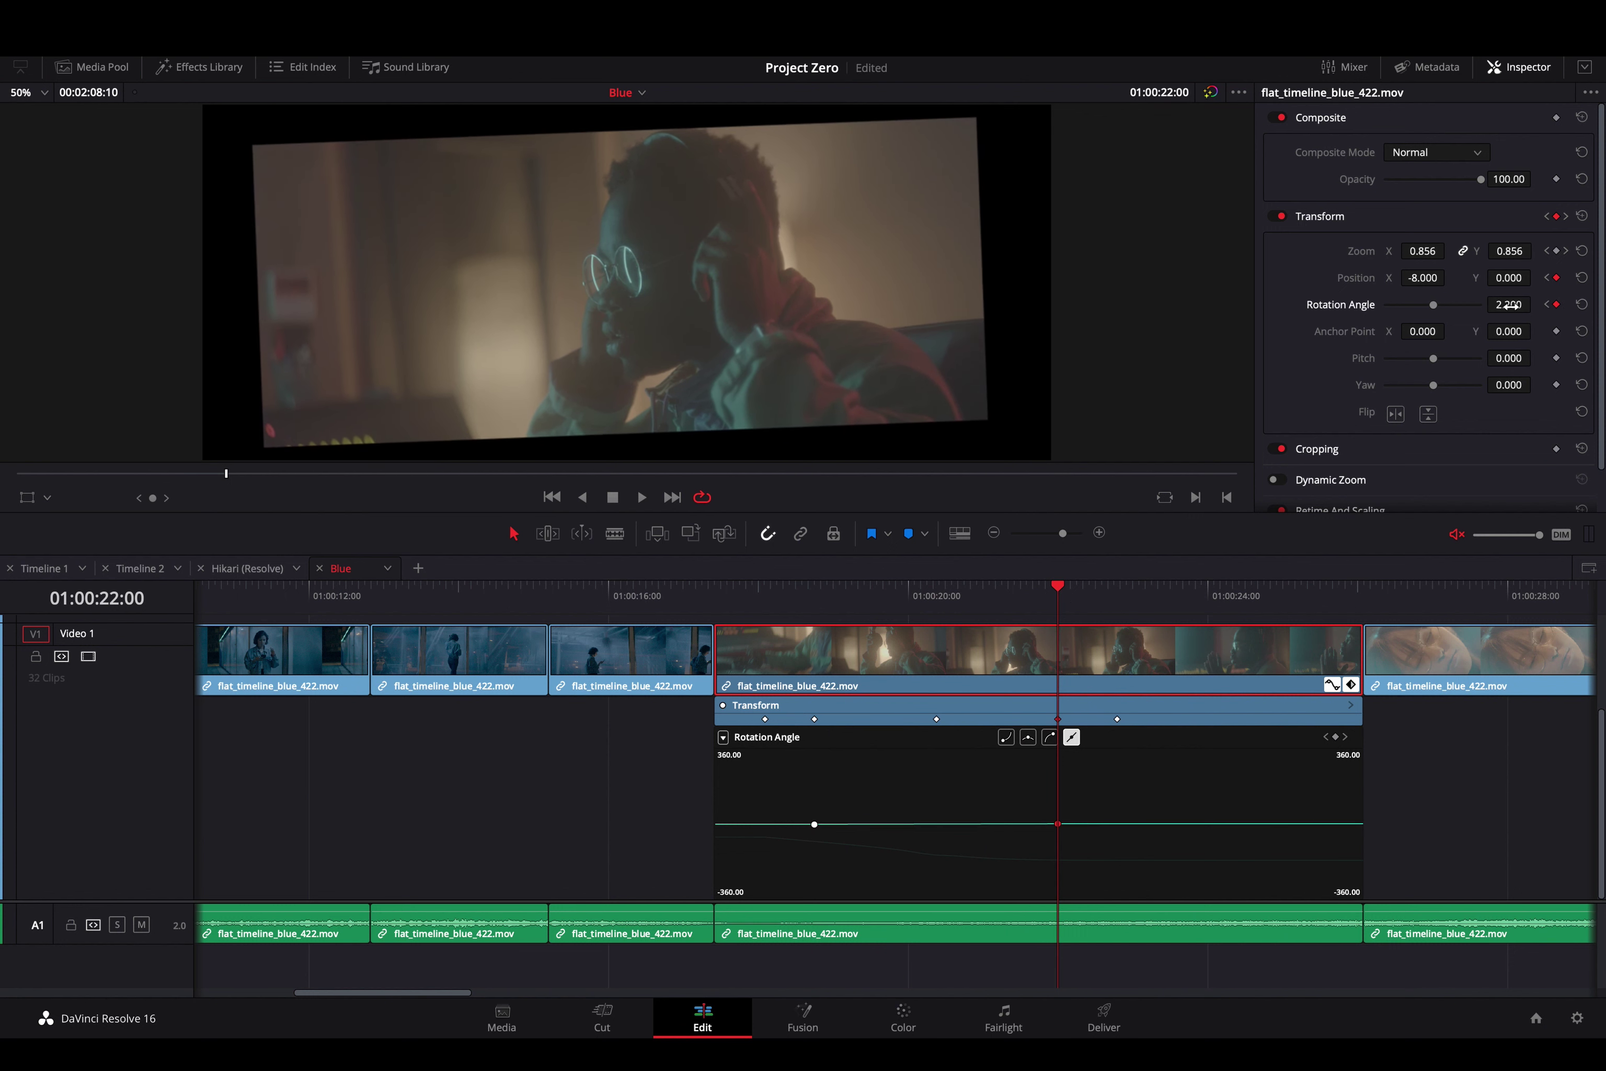
drag(1044, 589, 816, 638)
Set the last Zoom keyframe, at 01:00:22:19, to 1.147 with the Zoom X curve displayed, and play back the move
click(724, 738)
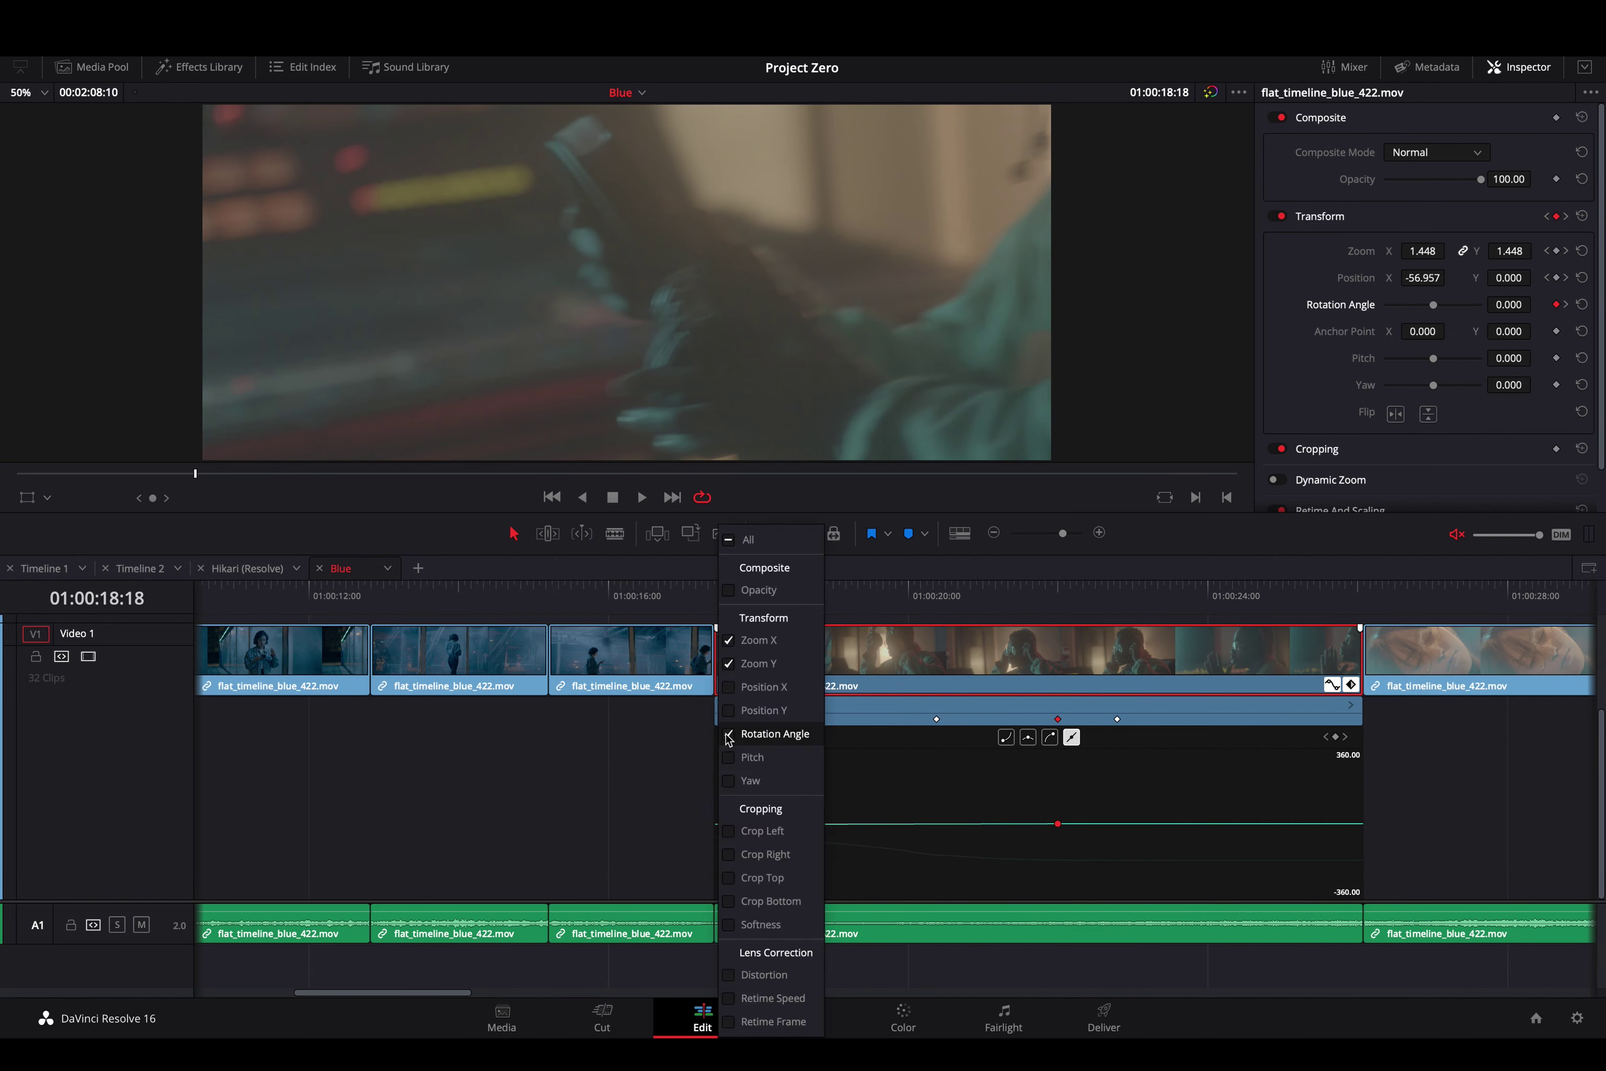
click(765, 643)
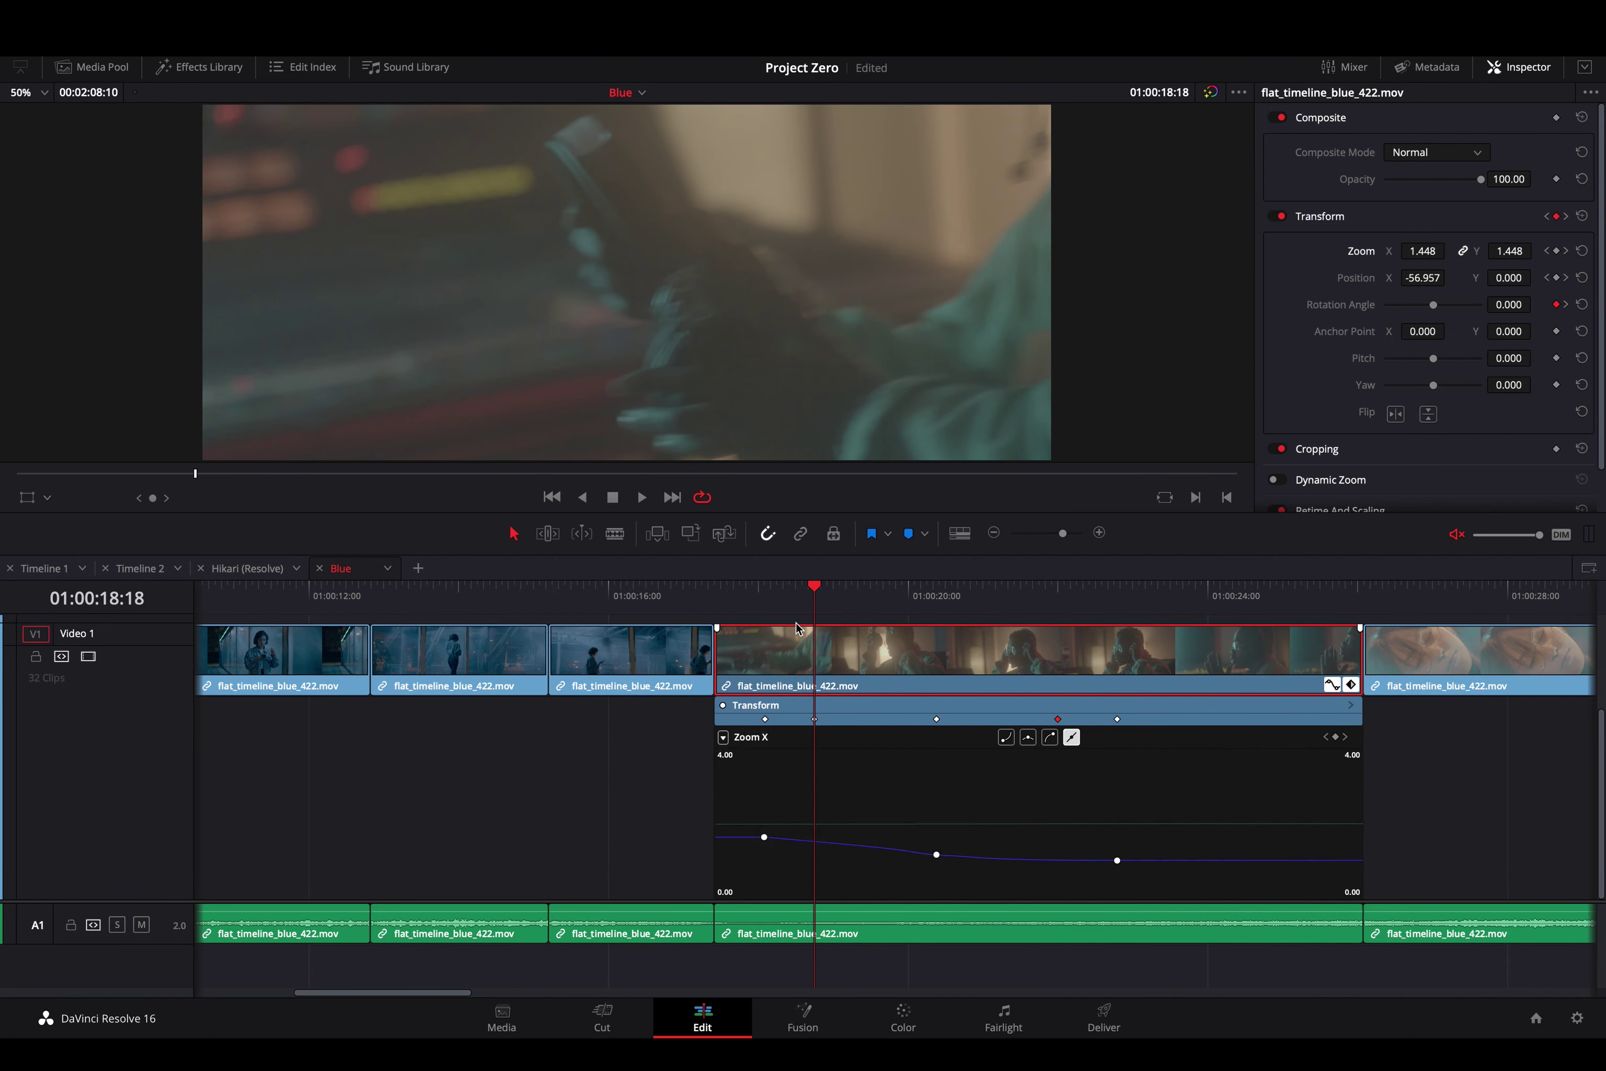
drag(799, 593, 779, 601)
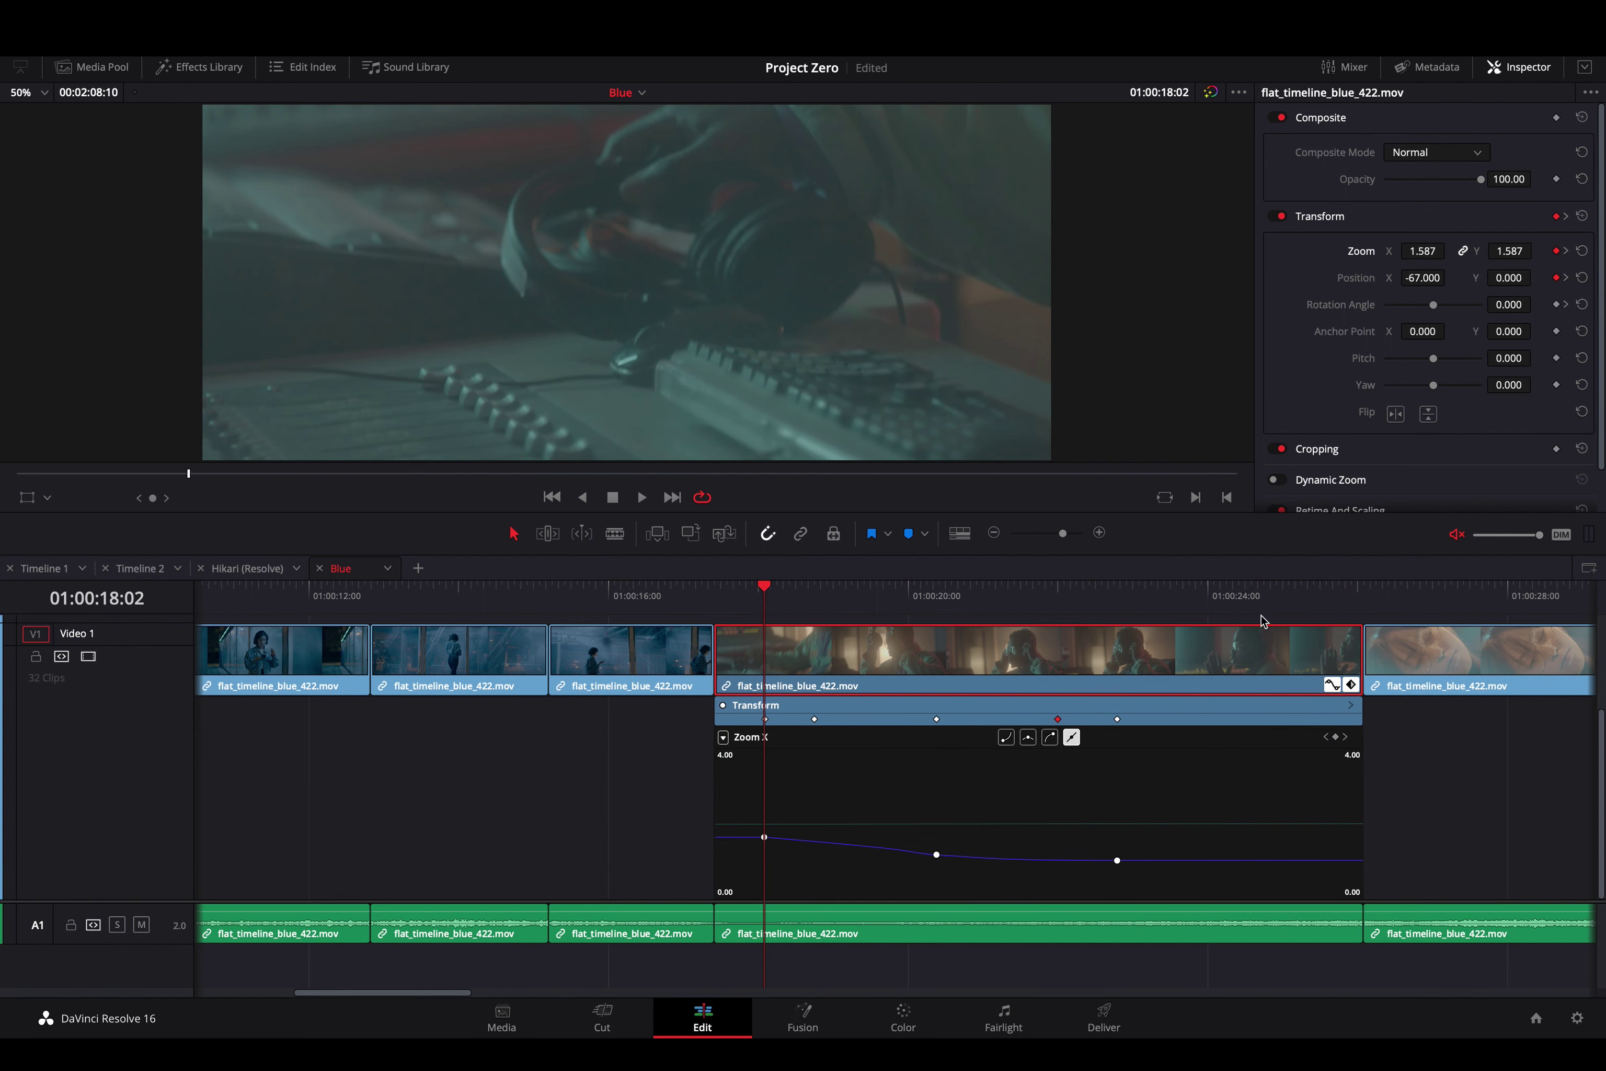
click(1346, 737)
click(1346, 737)
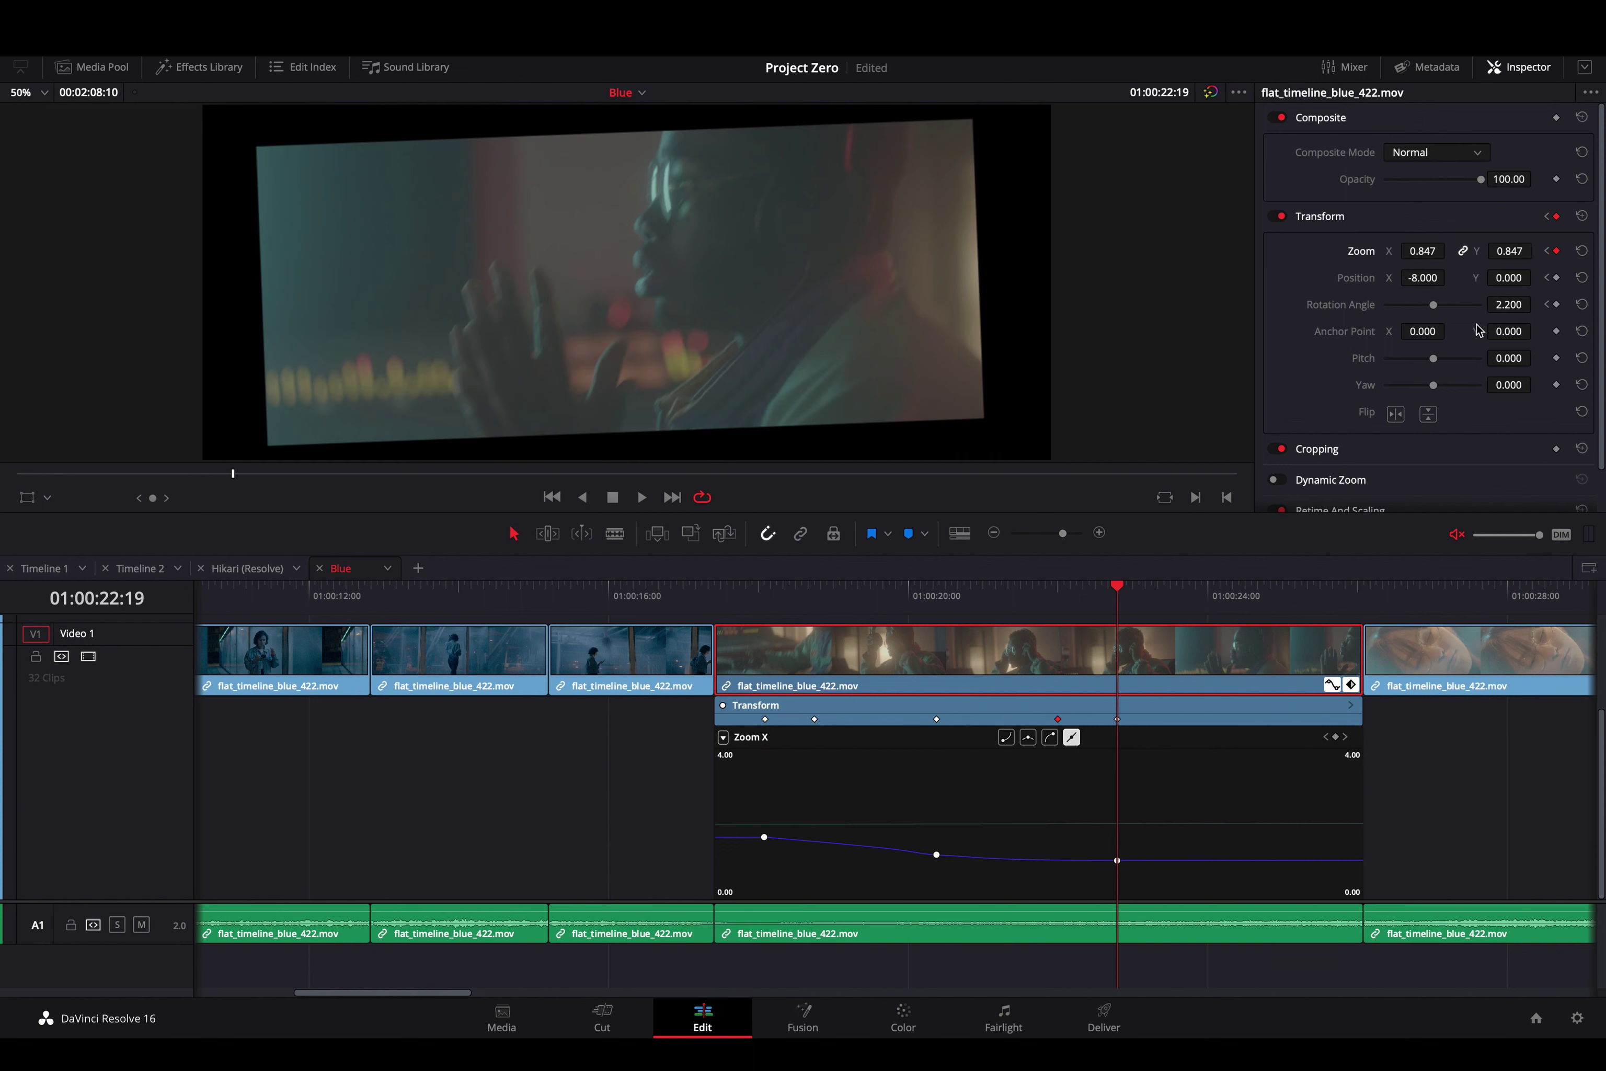
mouse_move(1507, 241)
mouse_down()
mouse_move(1494, 239)
mouse_move(1536, 239)
mouse_up()
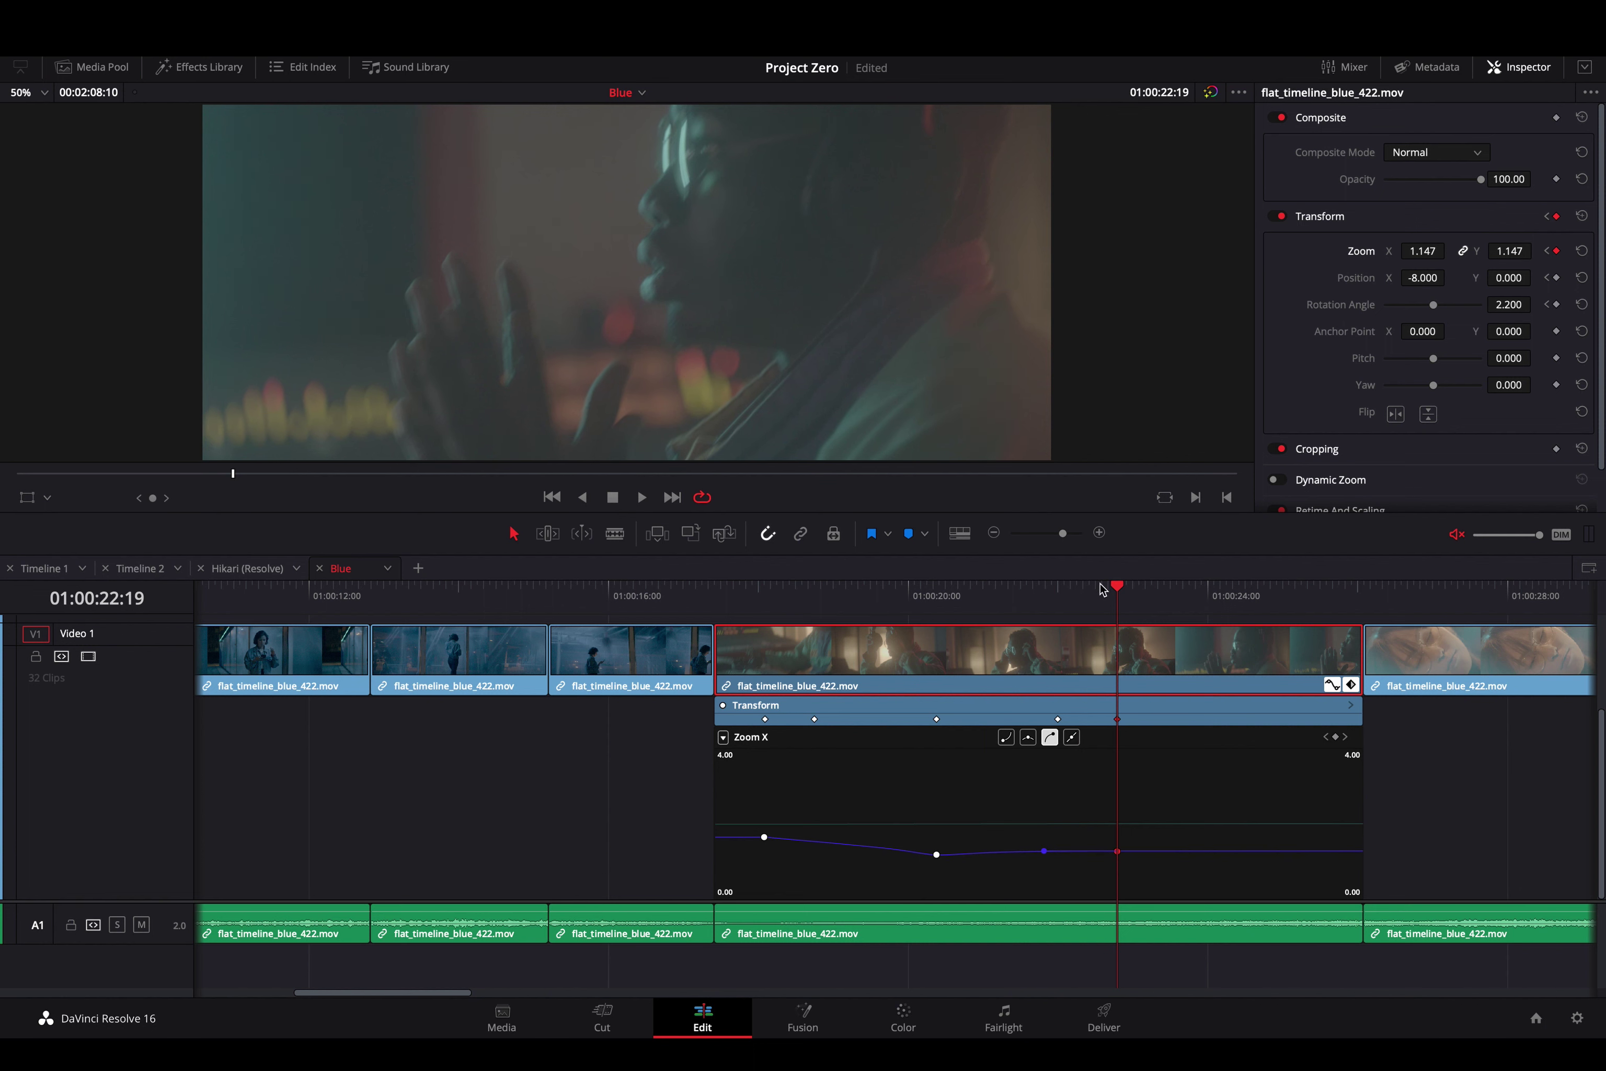
drag(1039, 603, 749, 631)
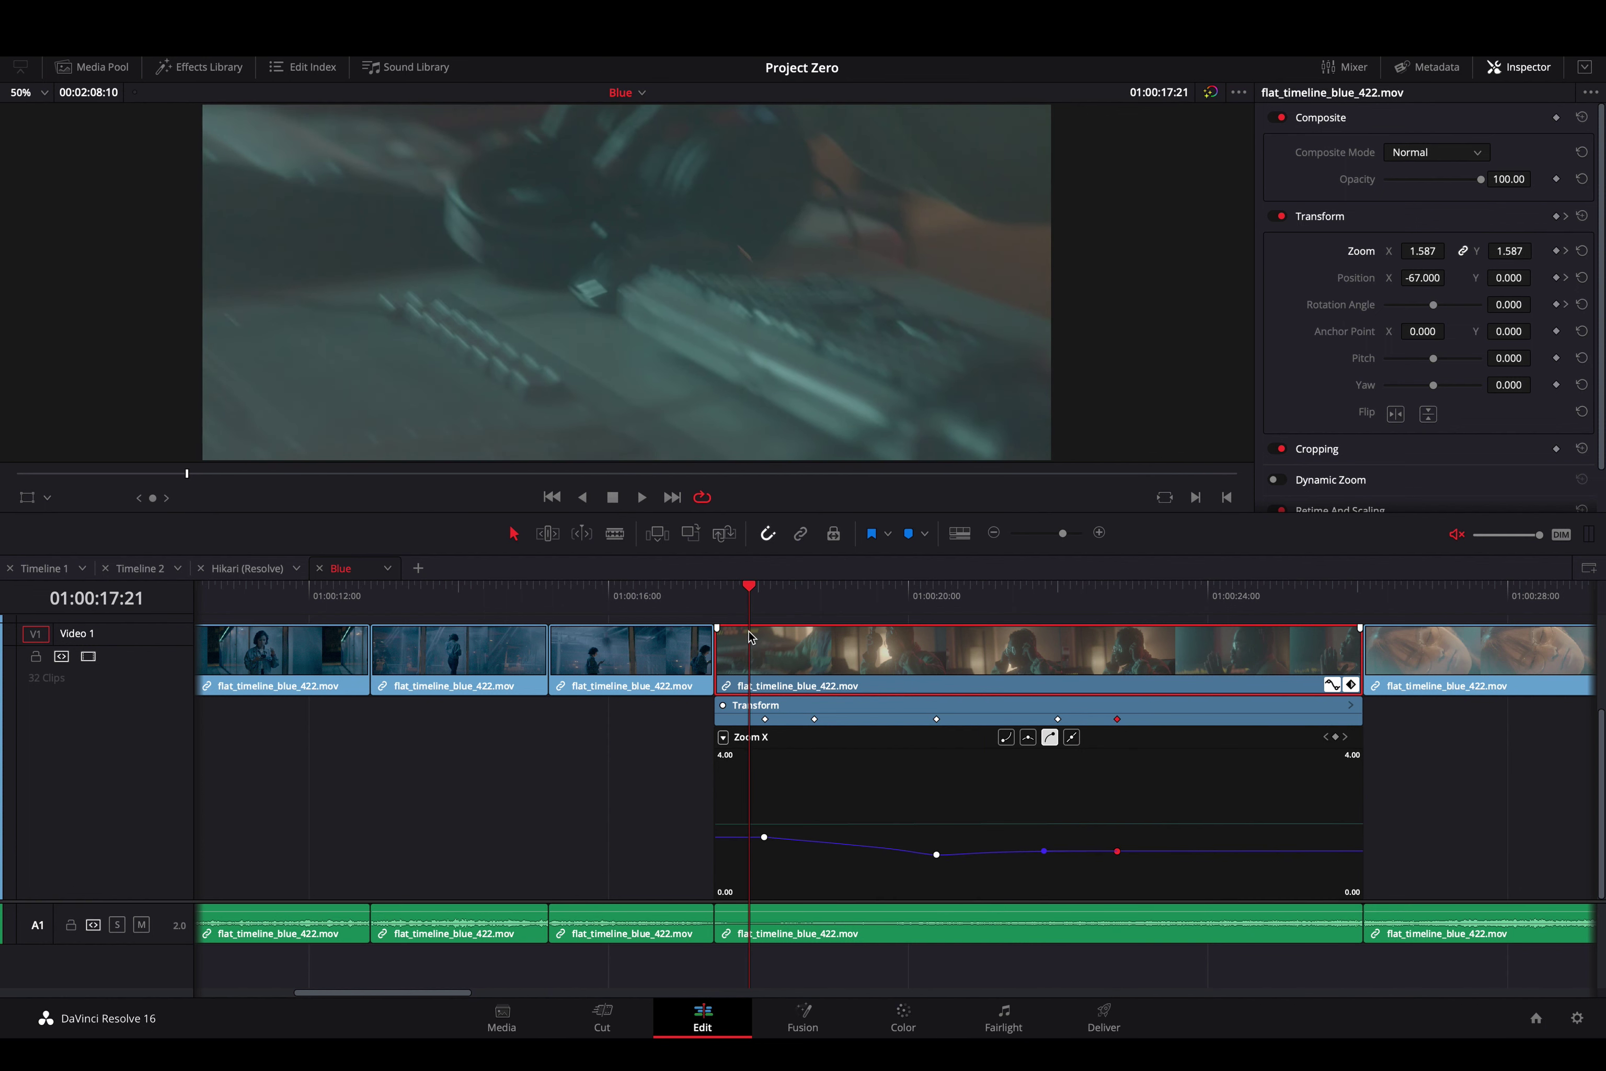
key(space)
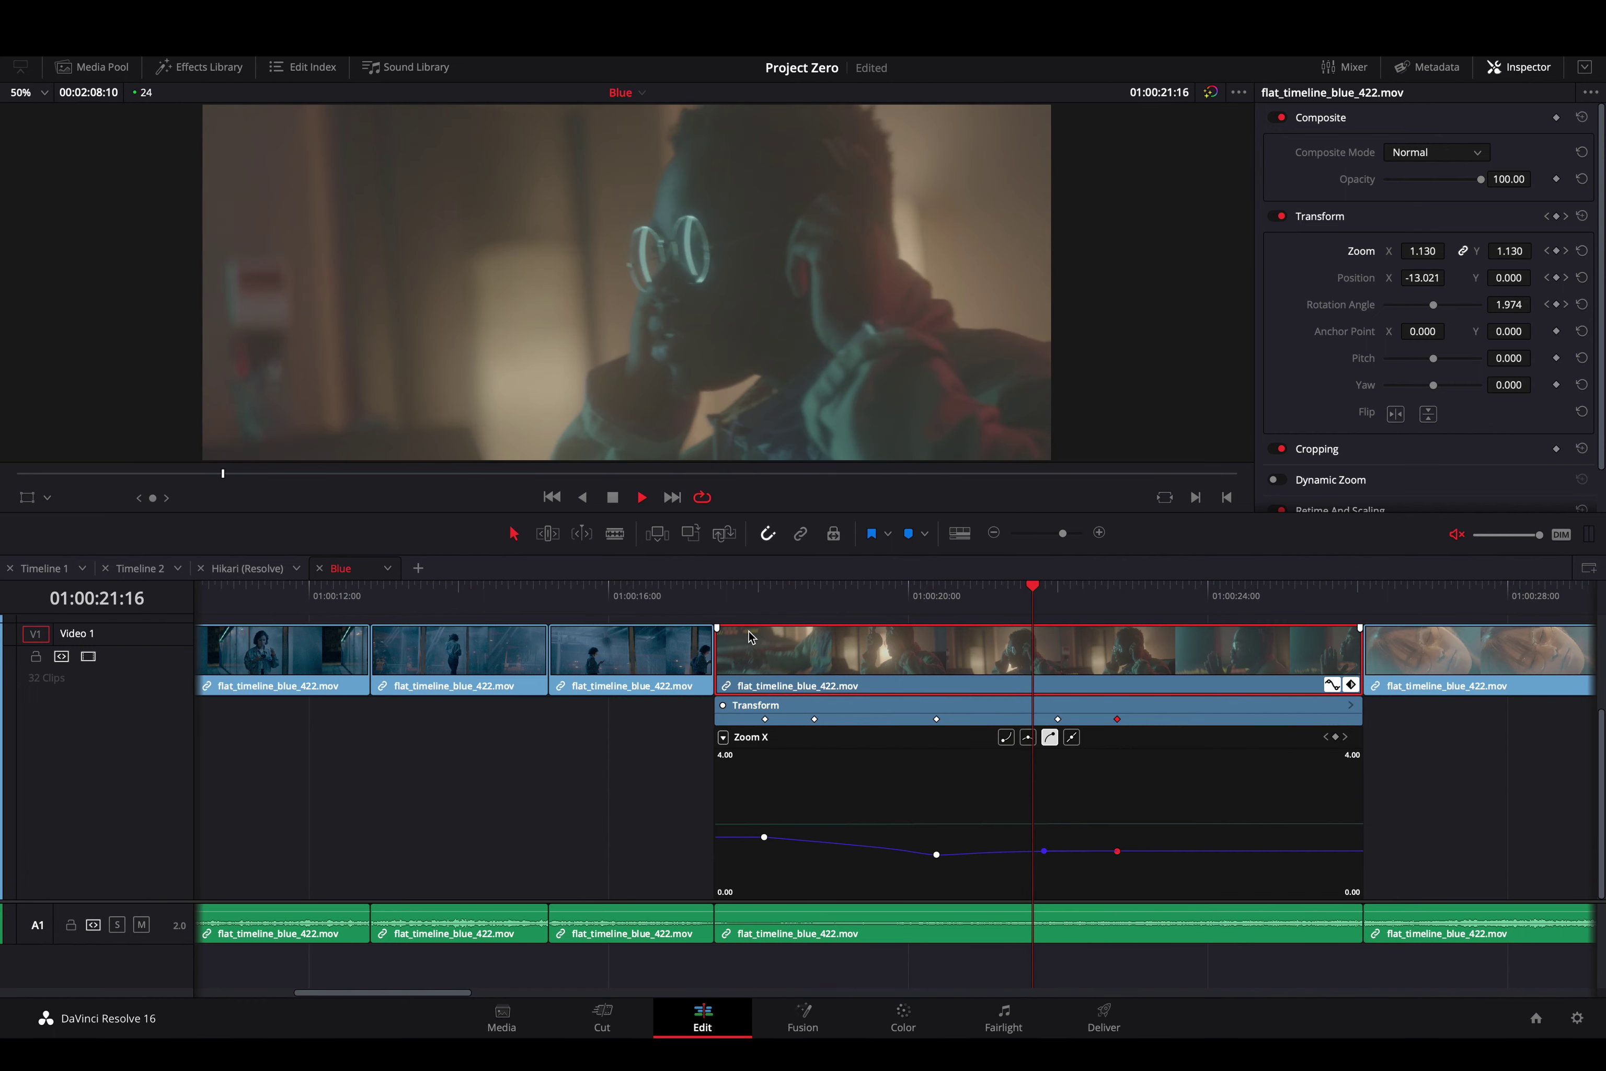
key(space)
Raise the middle Zoom X keyframe near 01:00:20:09 slightly on the curve, and return to the first keyframe
click(936, 601)
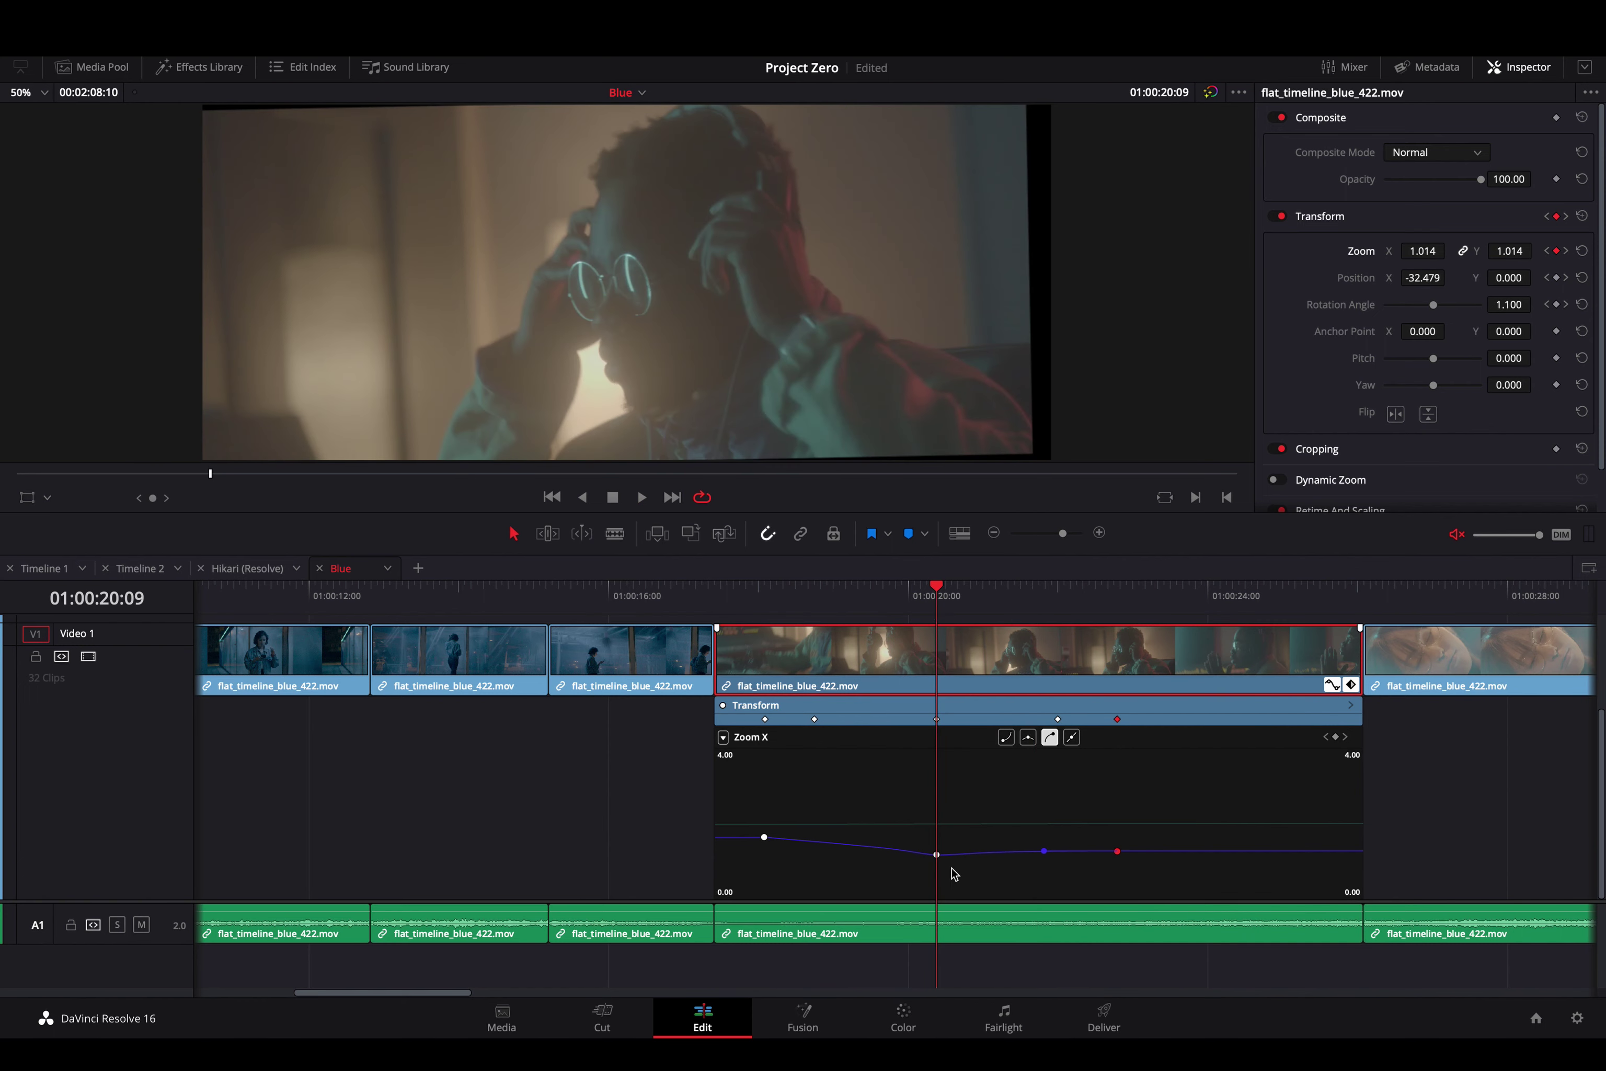
drag(936, 854, 931, 850)
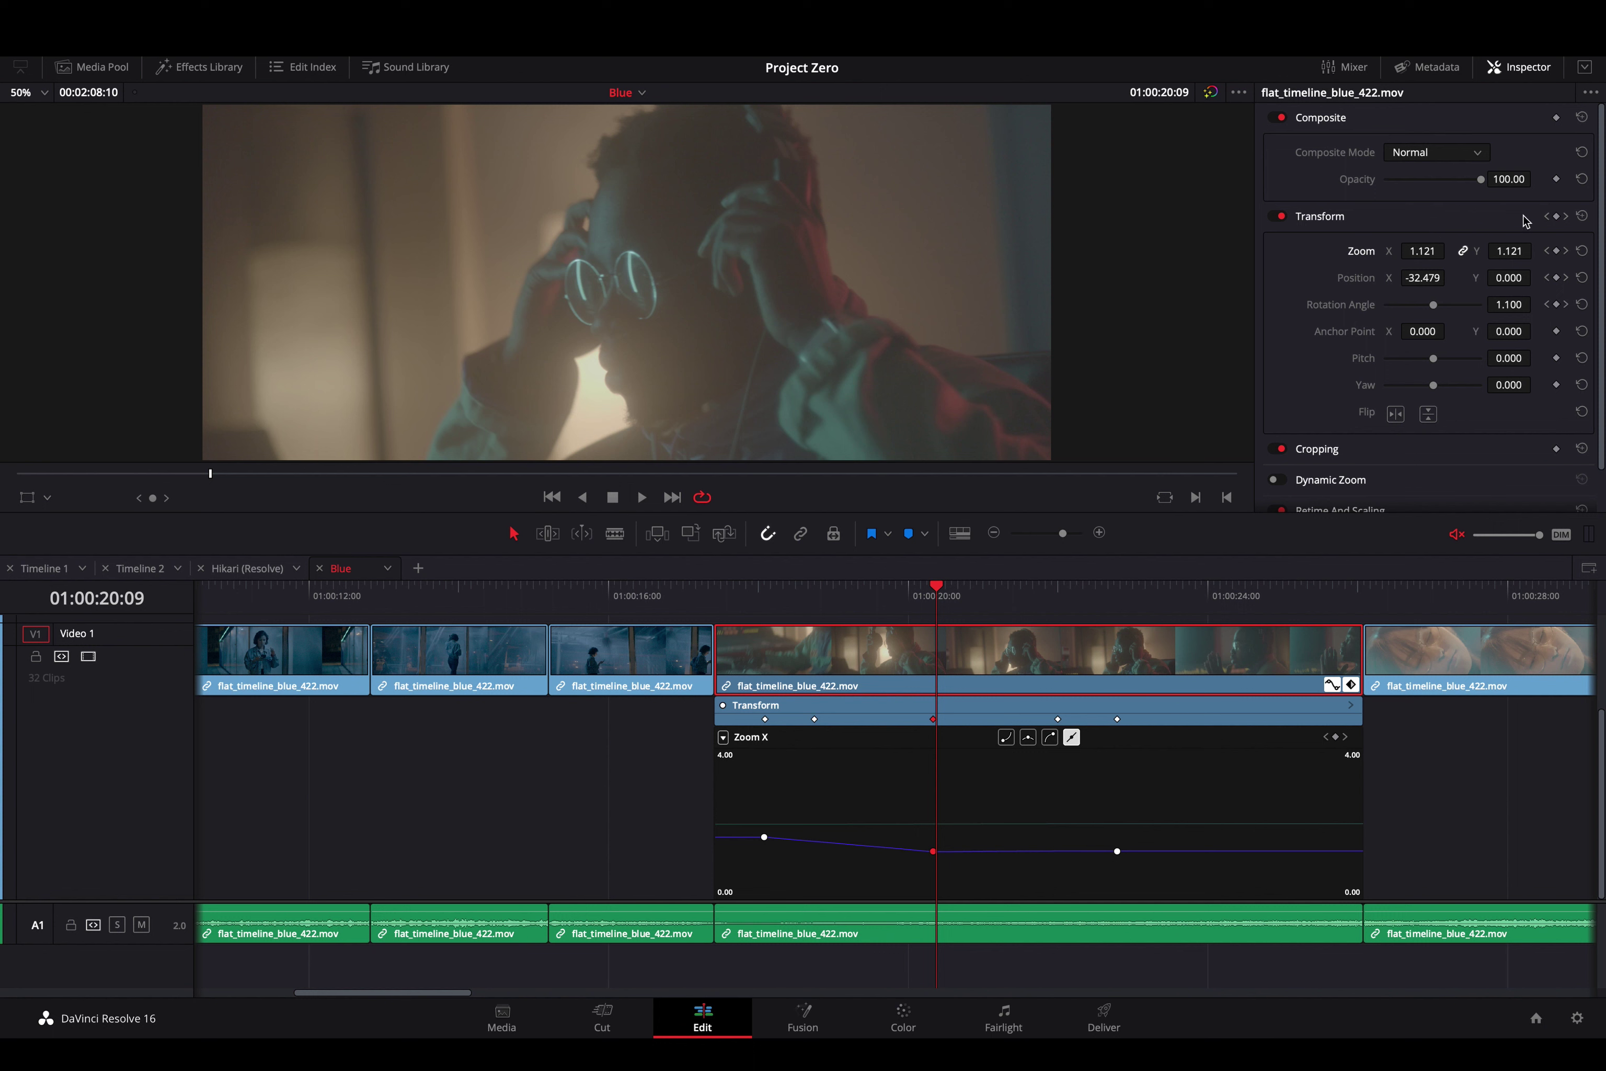
click(780, 612)
drag(780, 612, 765, 612)
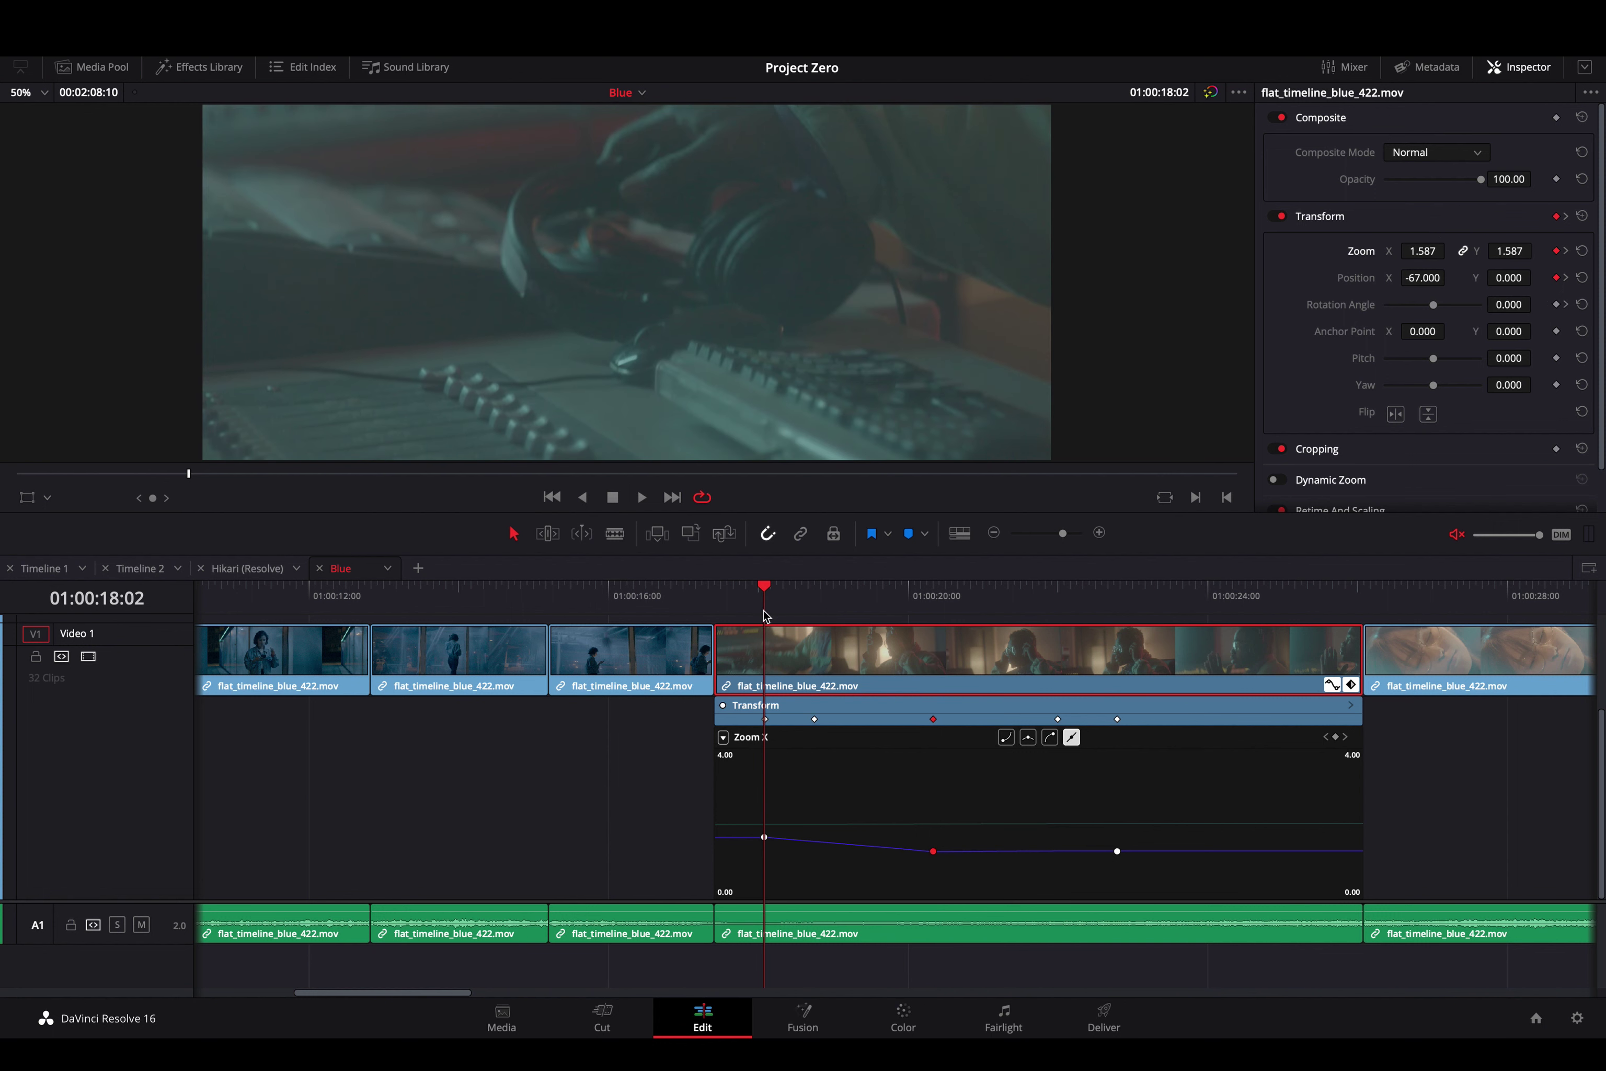
Keyframe the clip's opacity from 100 at 01:00:22:19 down to 0 shortly before the clip ends, and play back the fade
click(1119, 608)
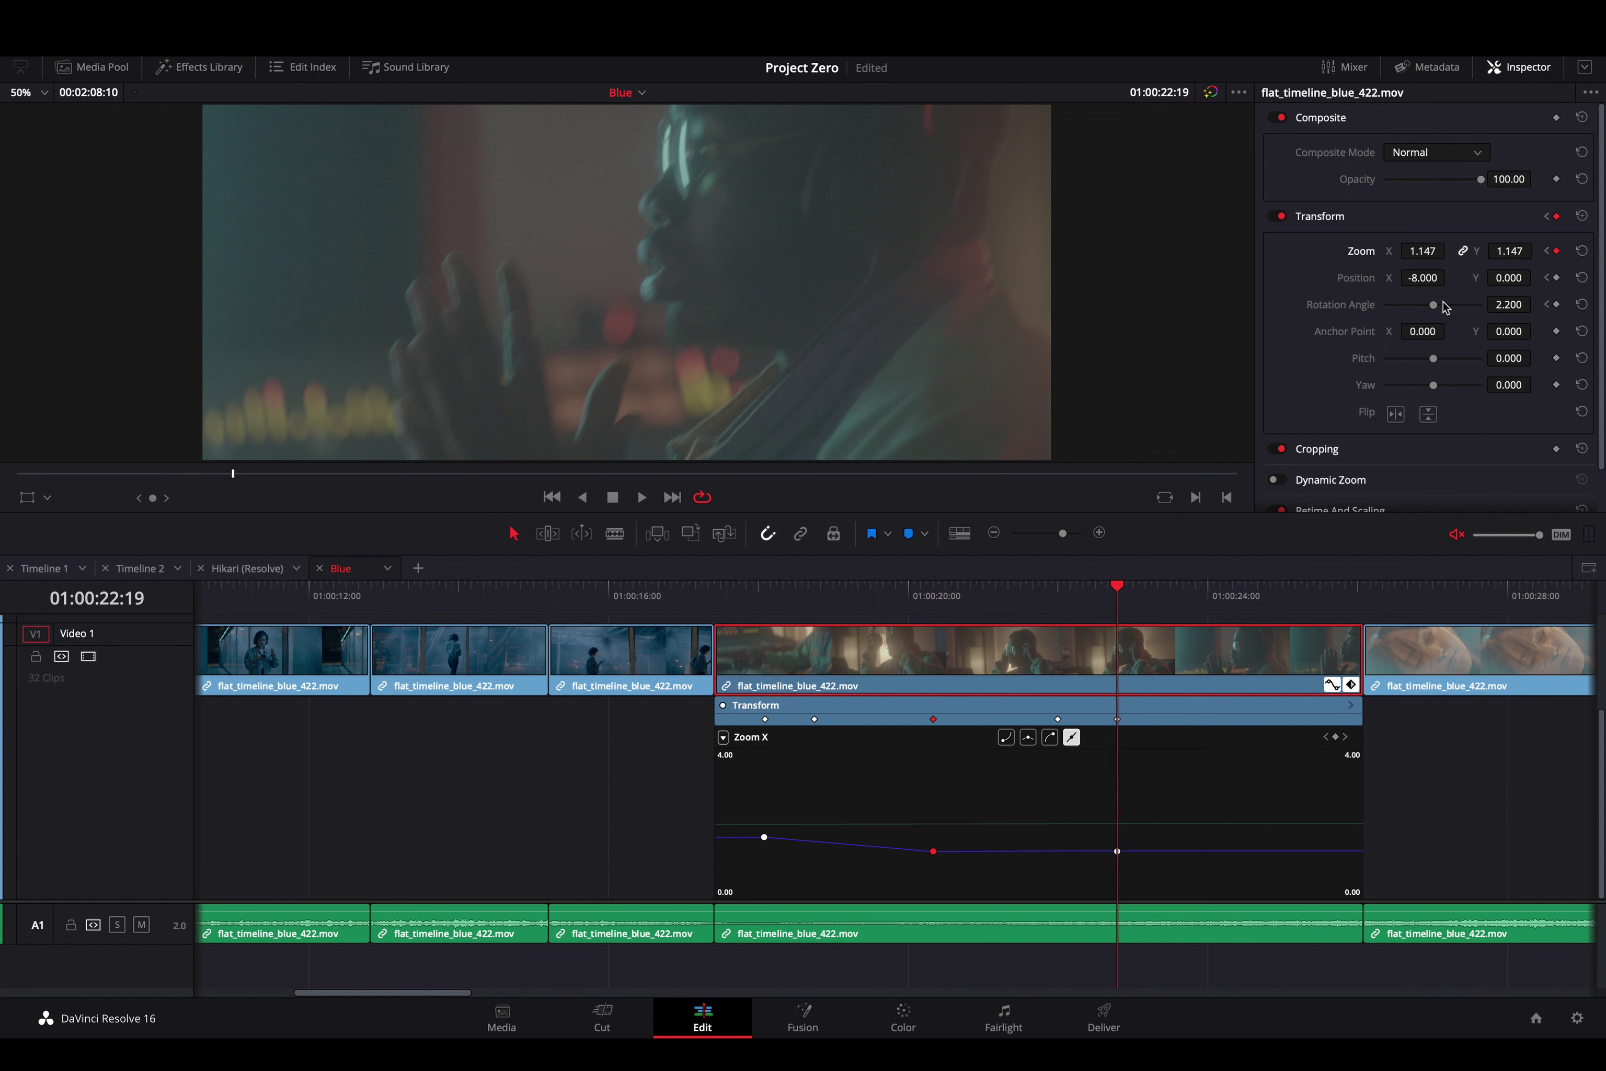
click(1557, 180)
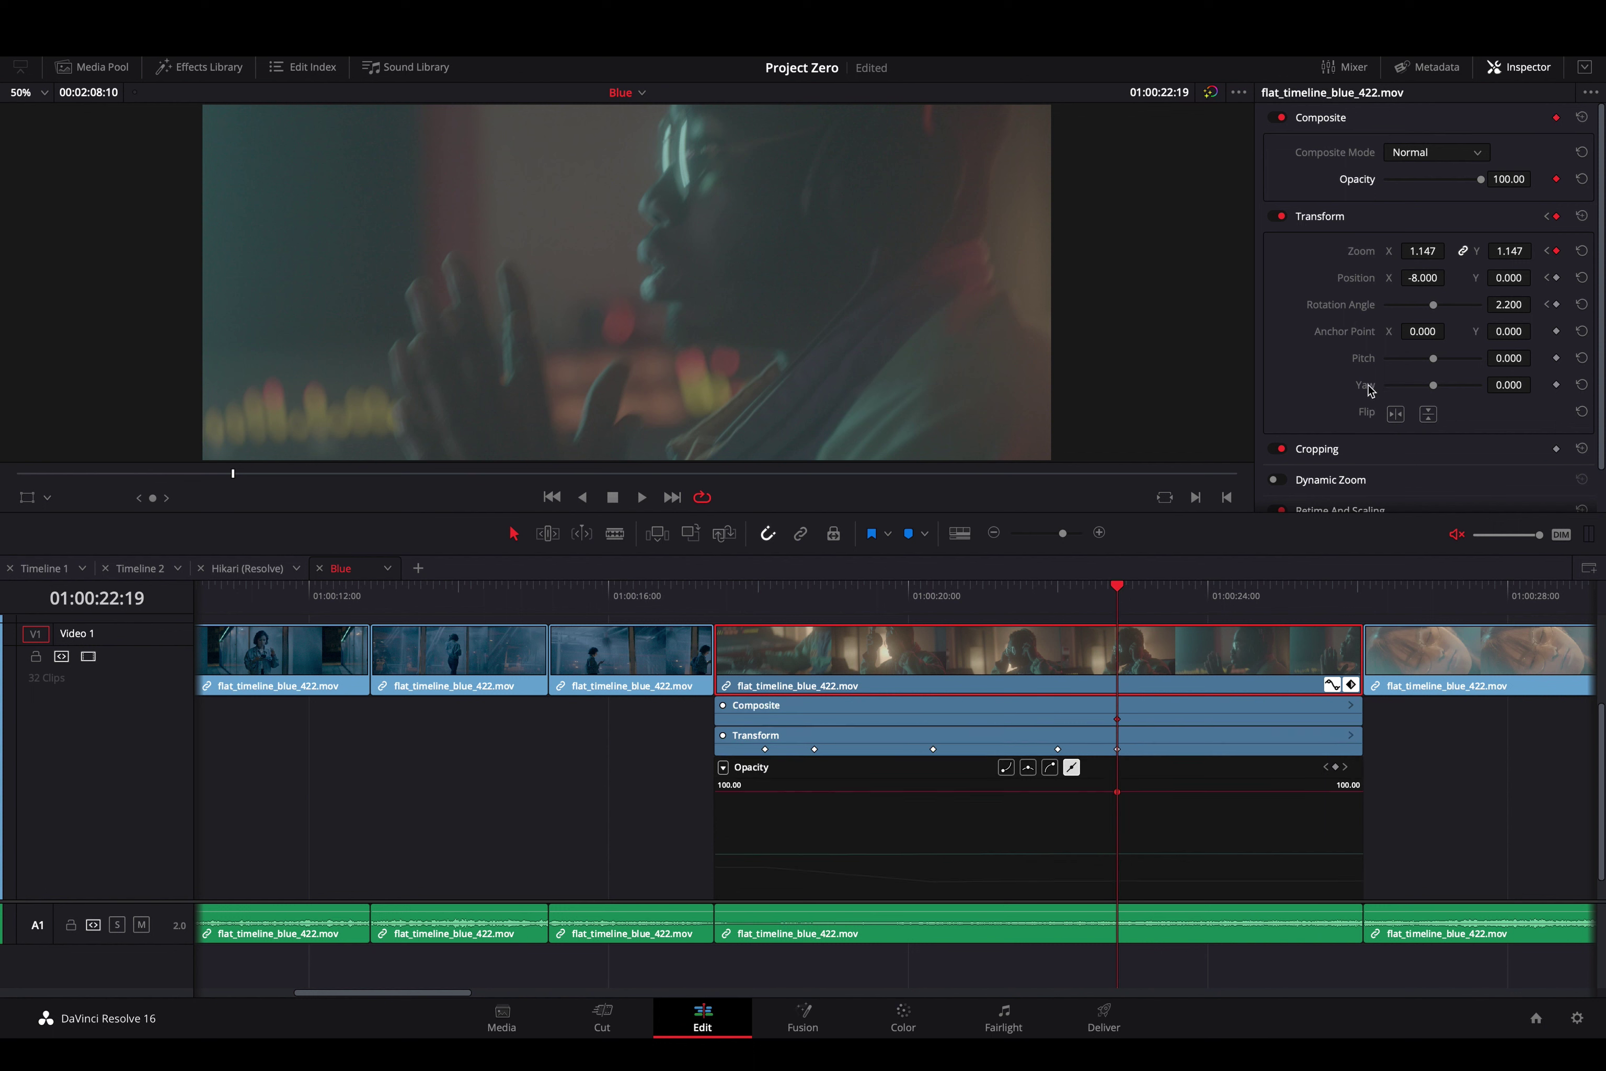
drag(1199, 598, 1280, 603)
drag(1480, 185, 1355, 197)
click(1082, 599)
key(space)
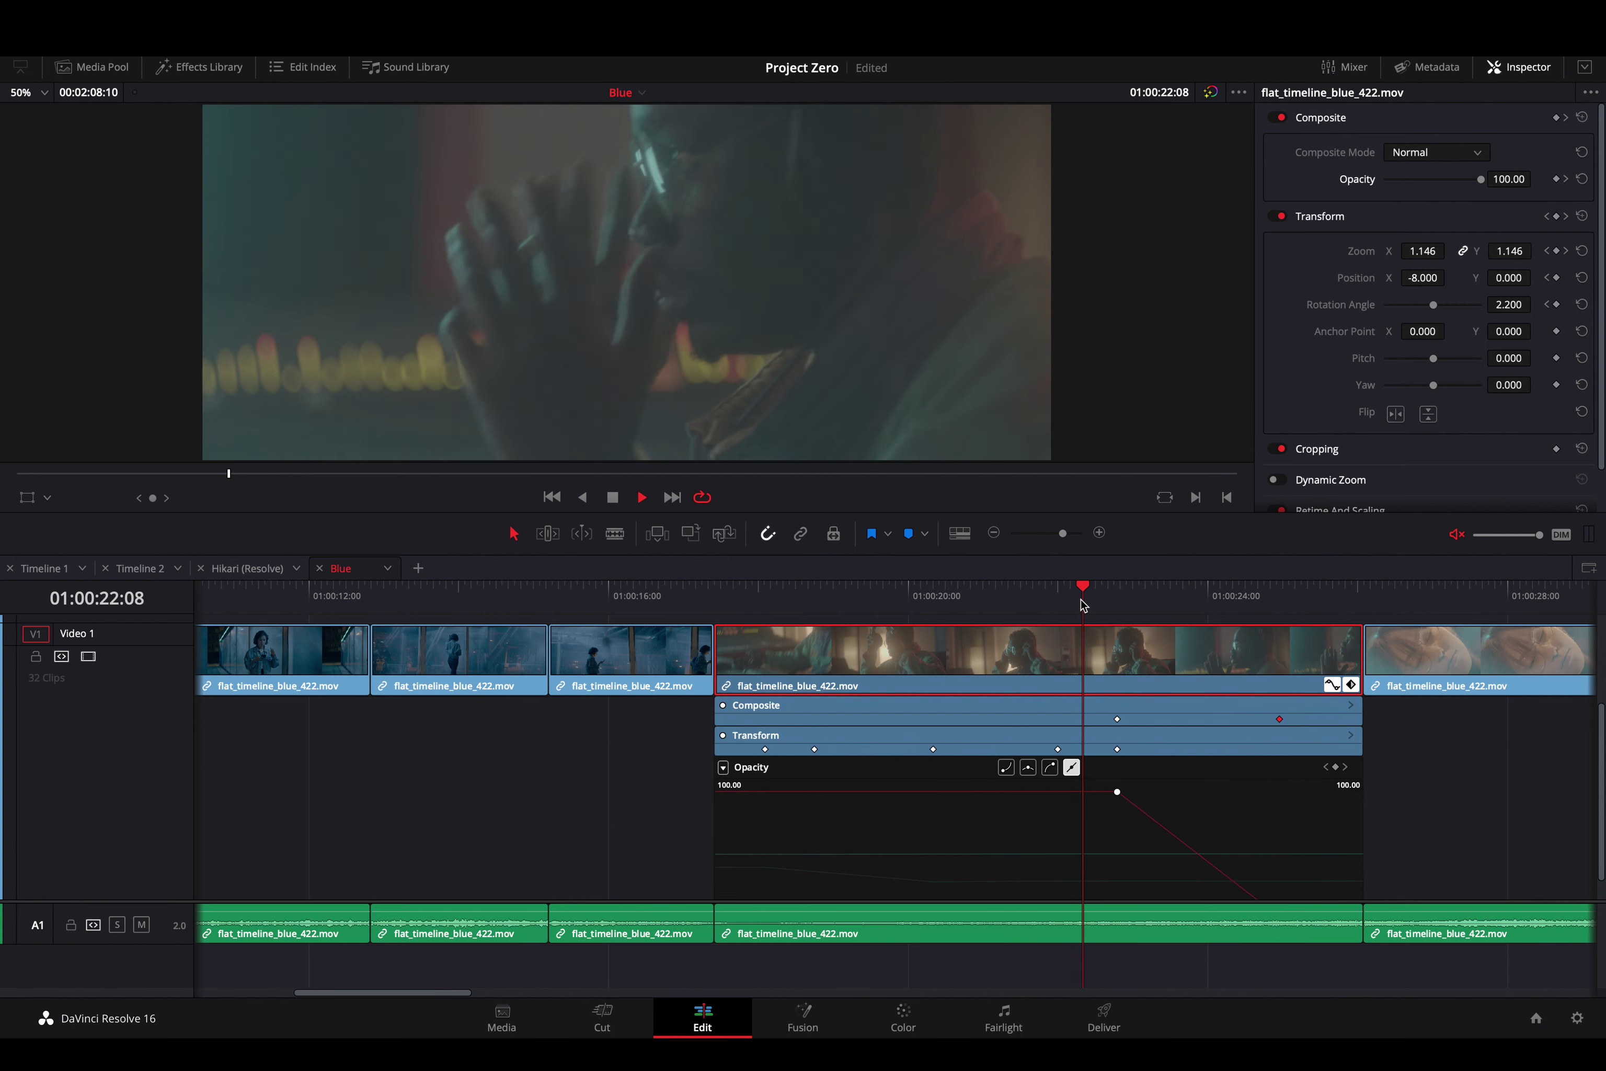
scroll(1046, 761, down, 1)
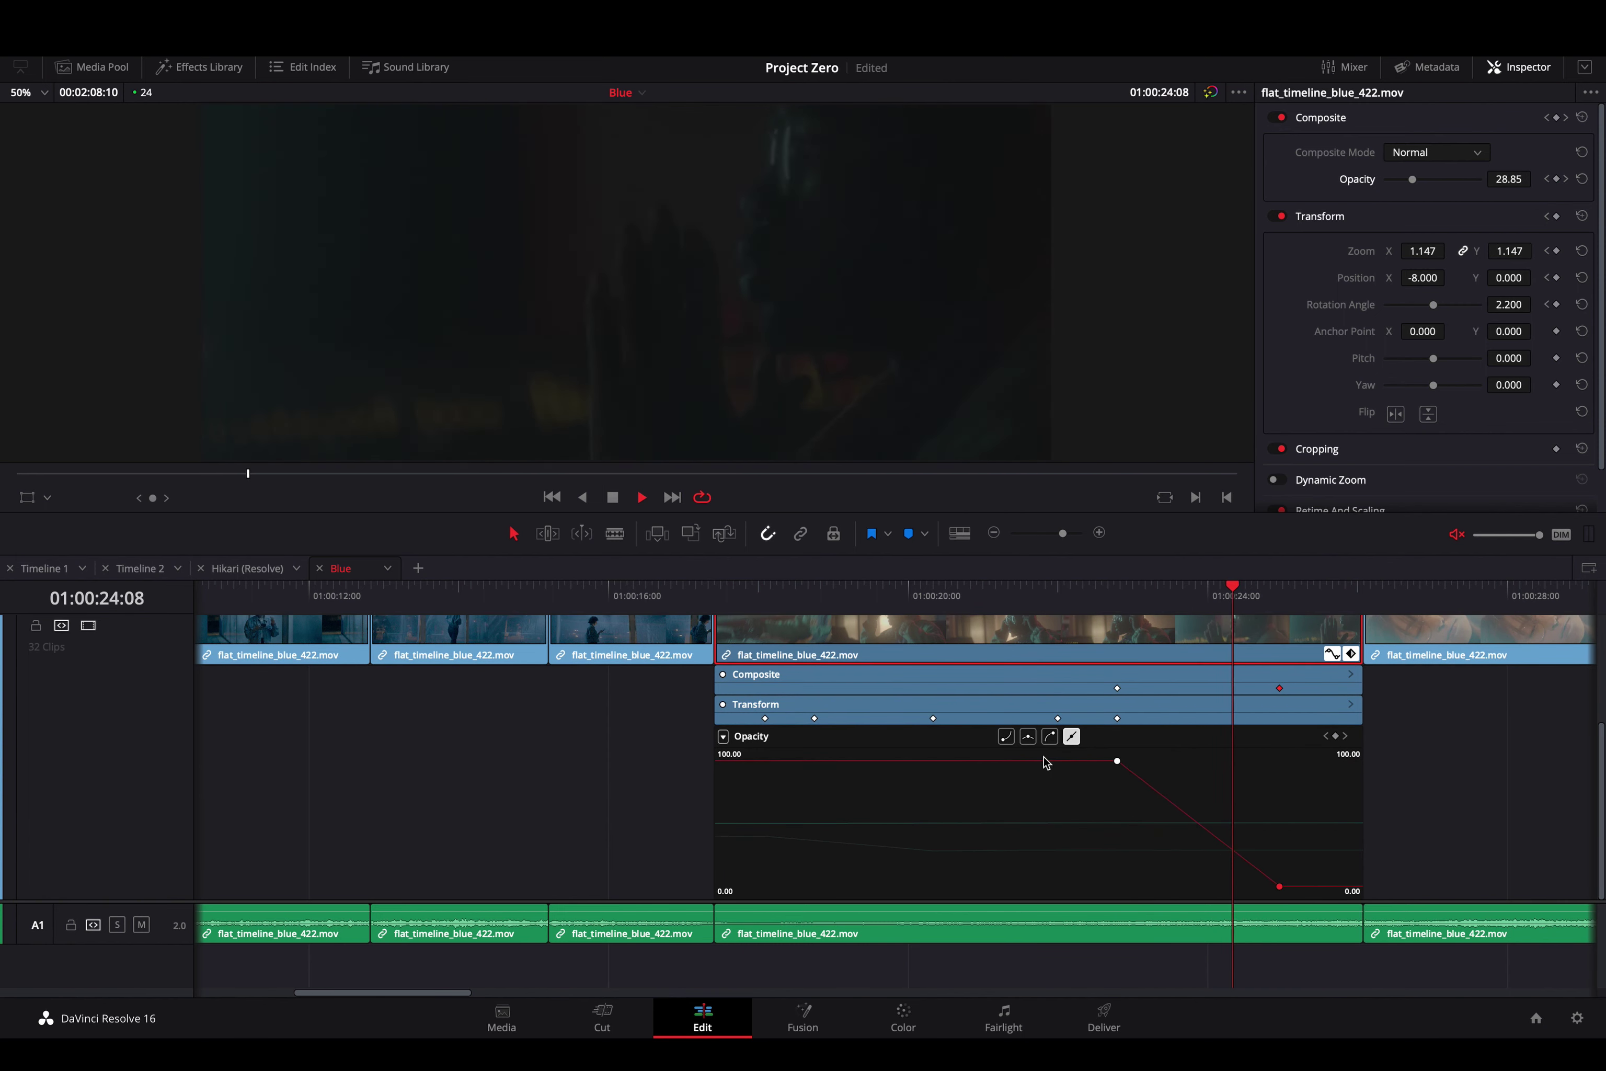
key(space)
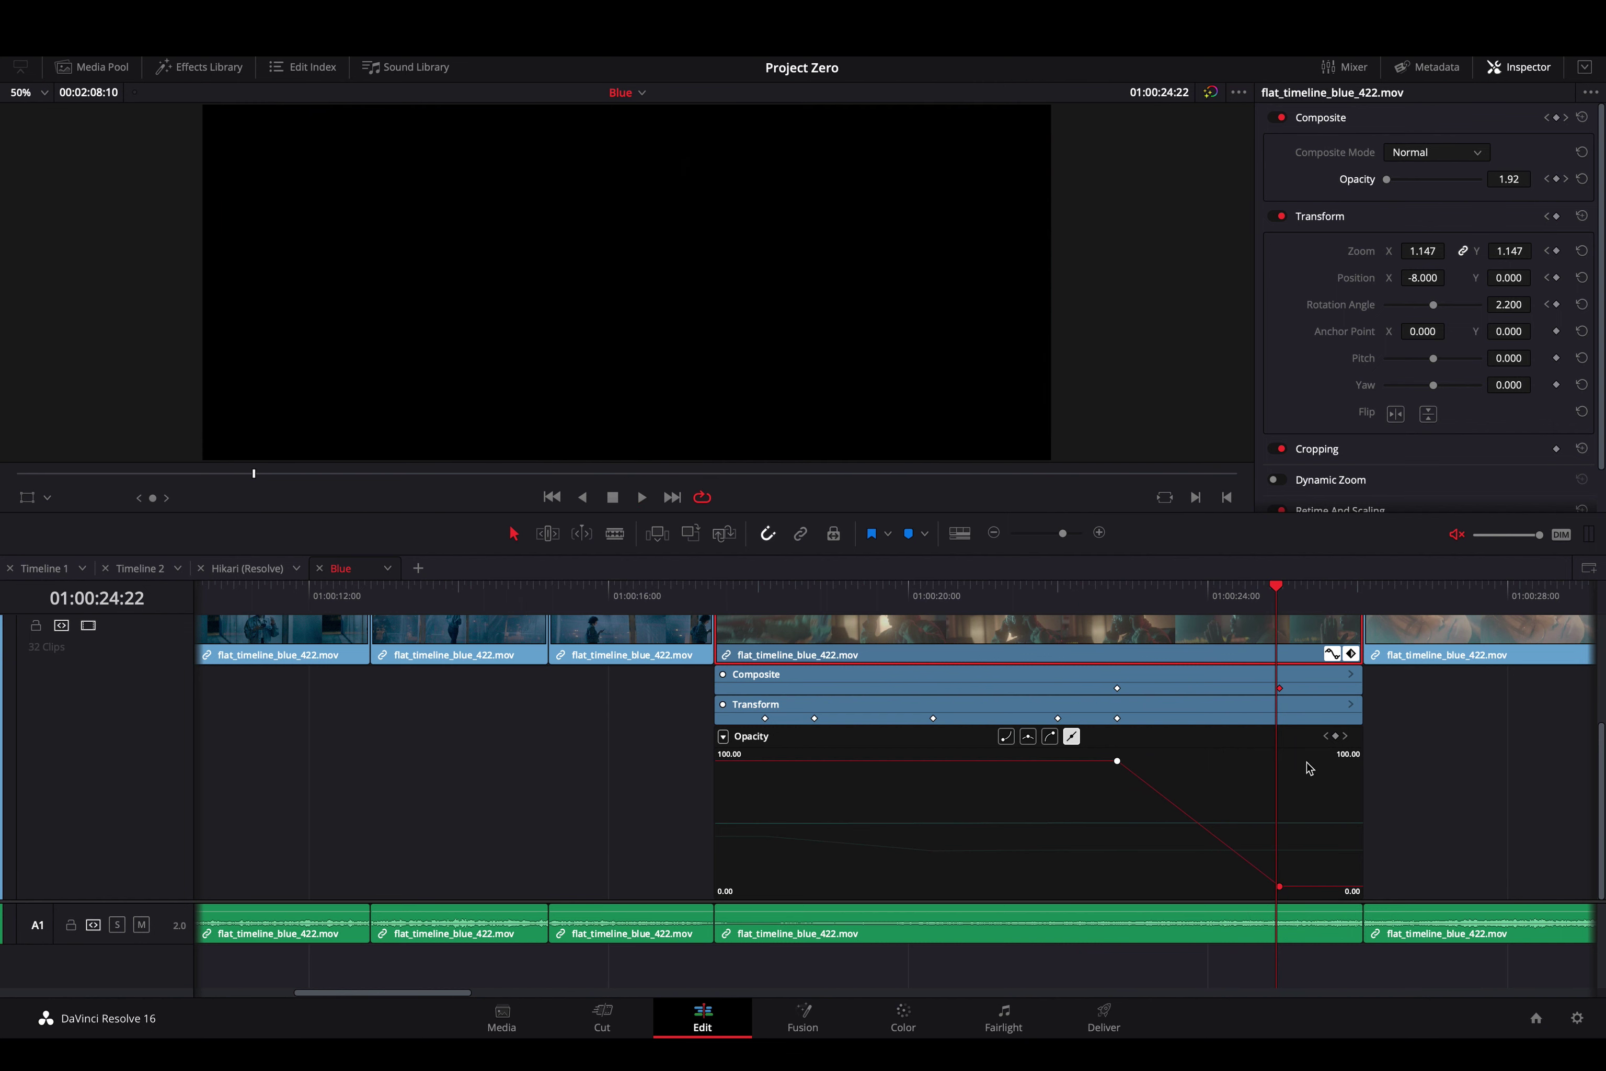
Smooth both Opacity keyframes with ease in and out, and play back the fade
drag(1308, 753, 1080, 894)
click(1028, 736)
click(1104, 585)
key(space)
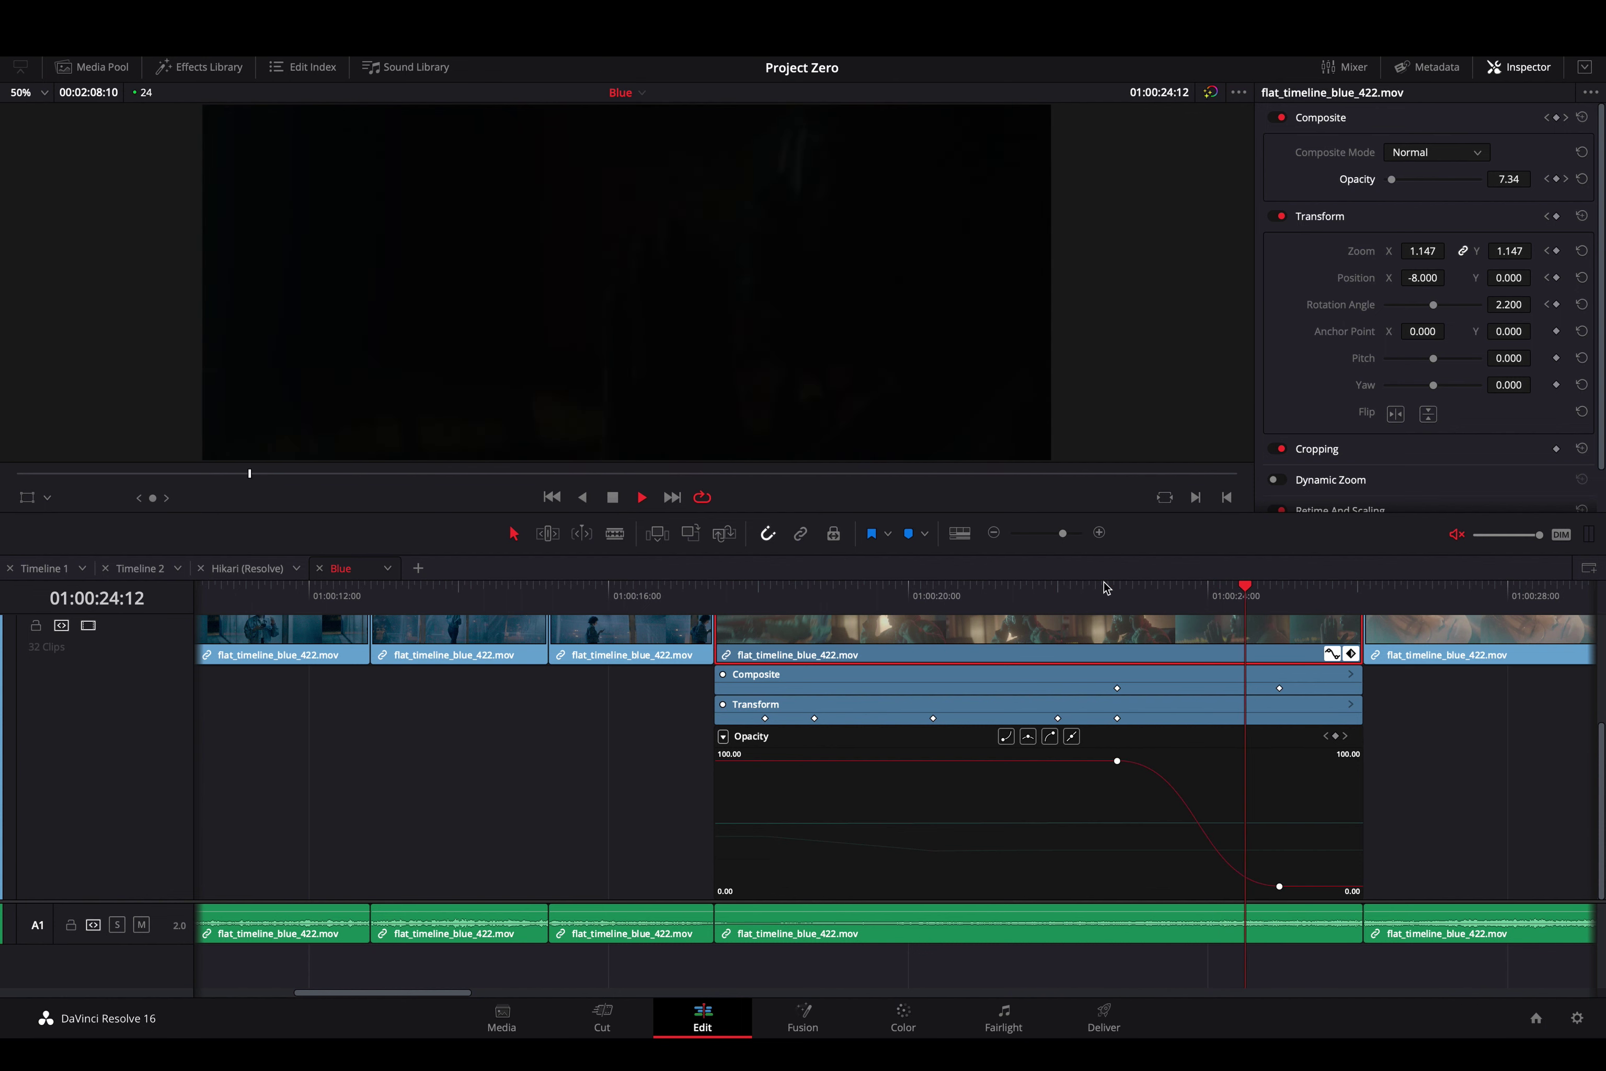
key(space)
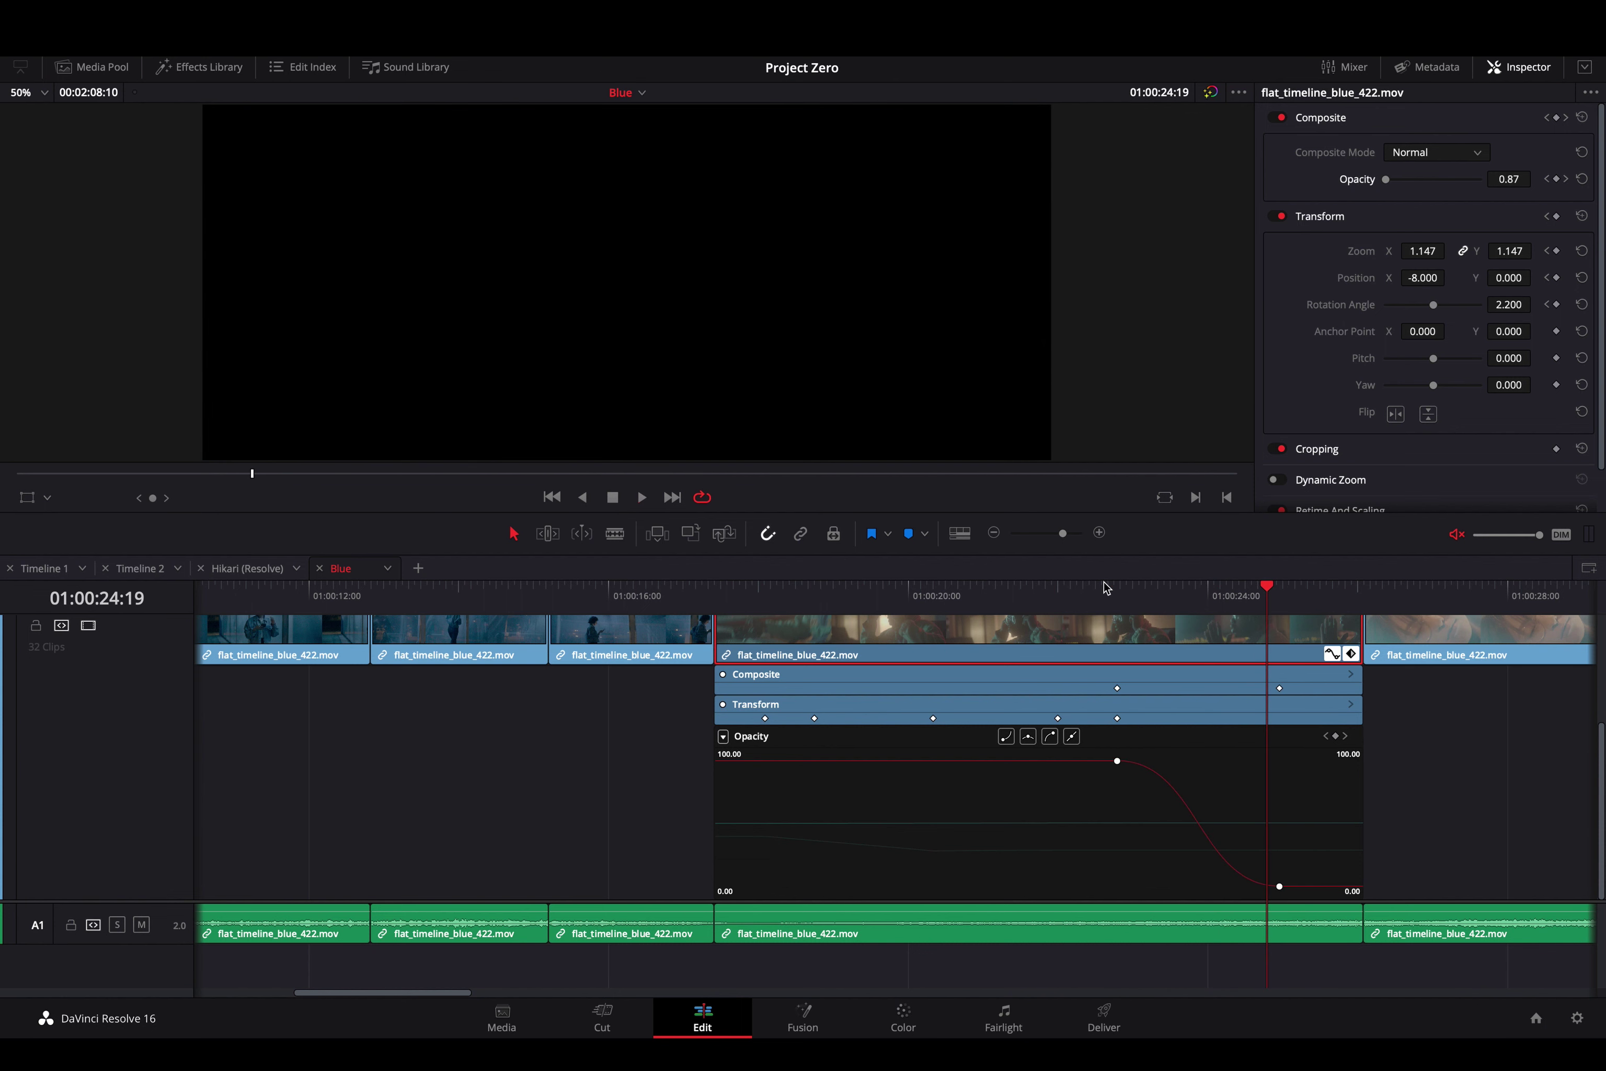
Display the Zoom X curve again, and collapse the clip's curve editor and keyframe tracks
click(723, 737)
click(761, 643)
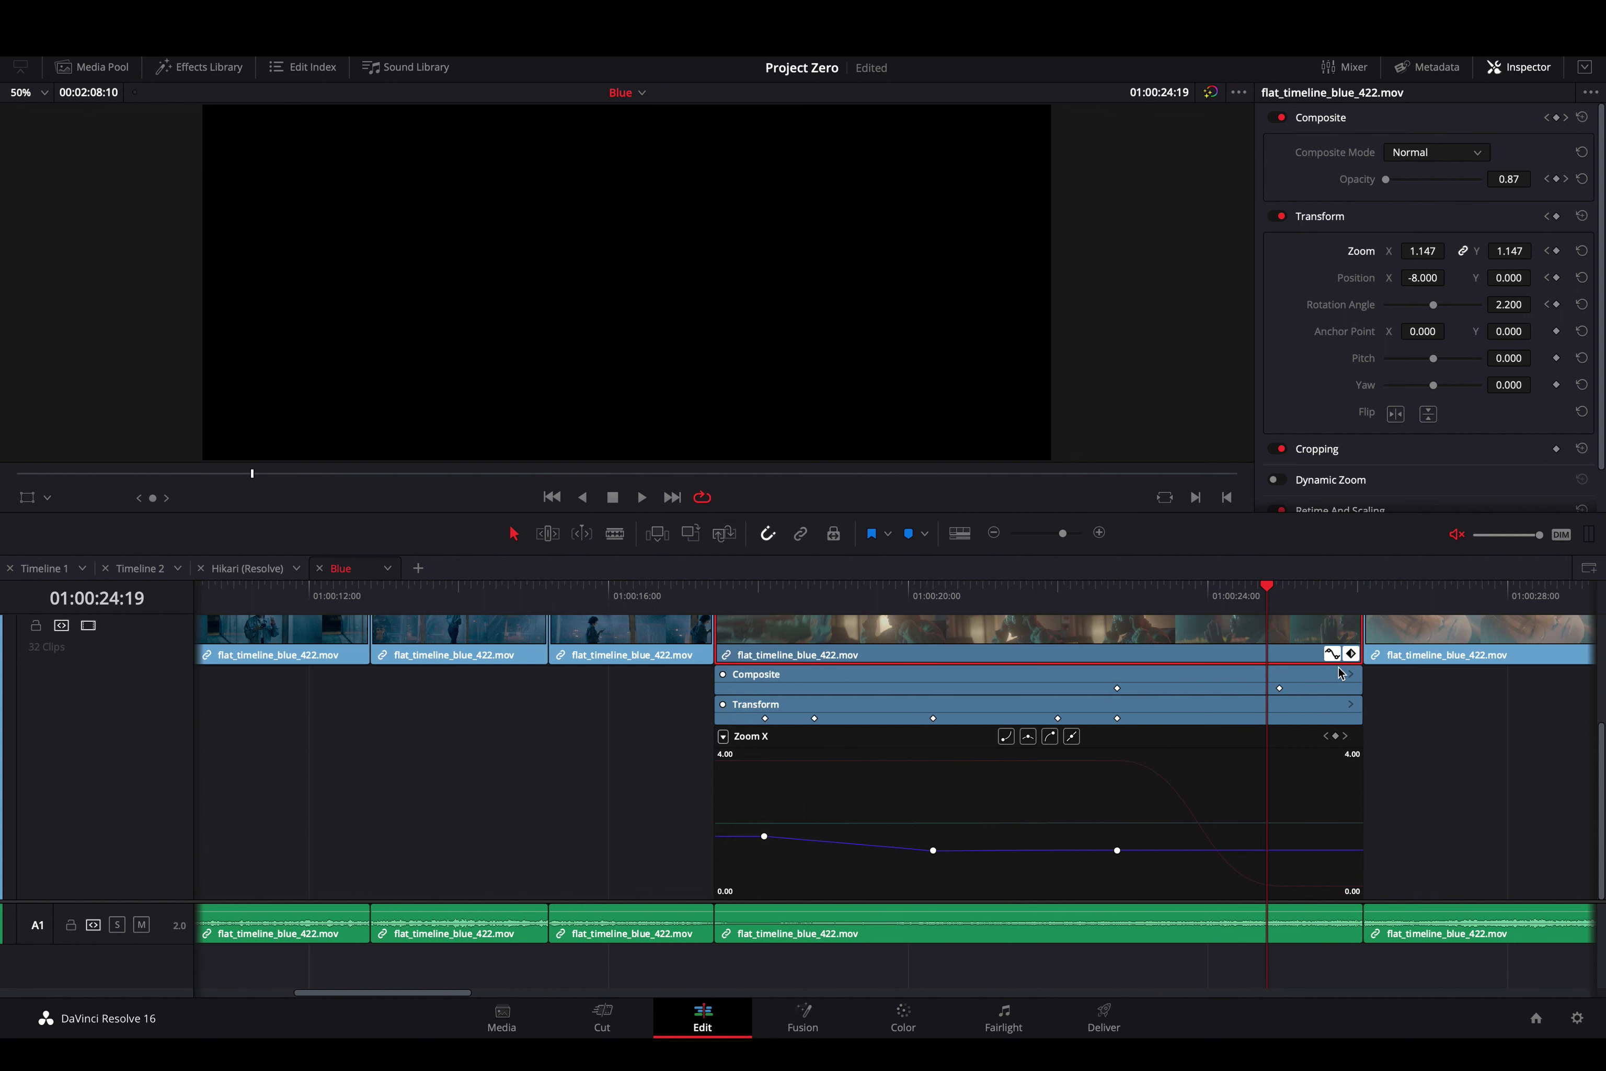
scroll(1234, 810, right, 3)
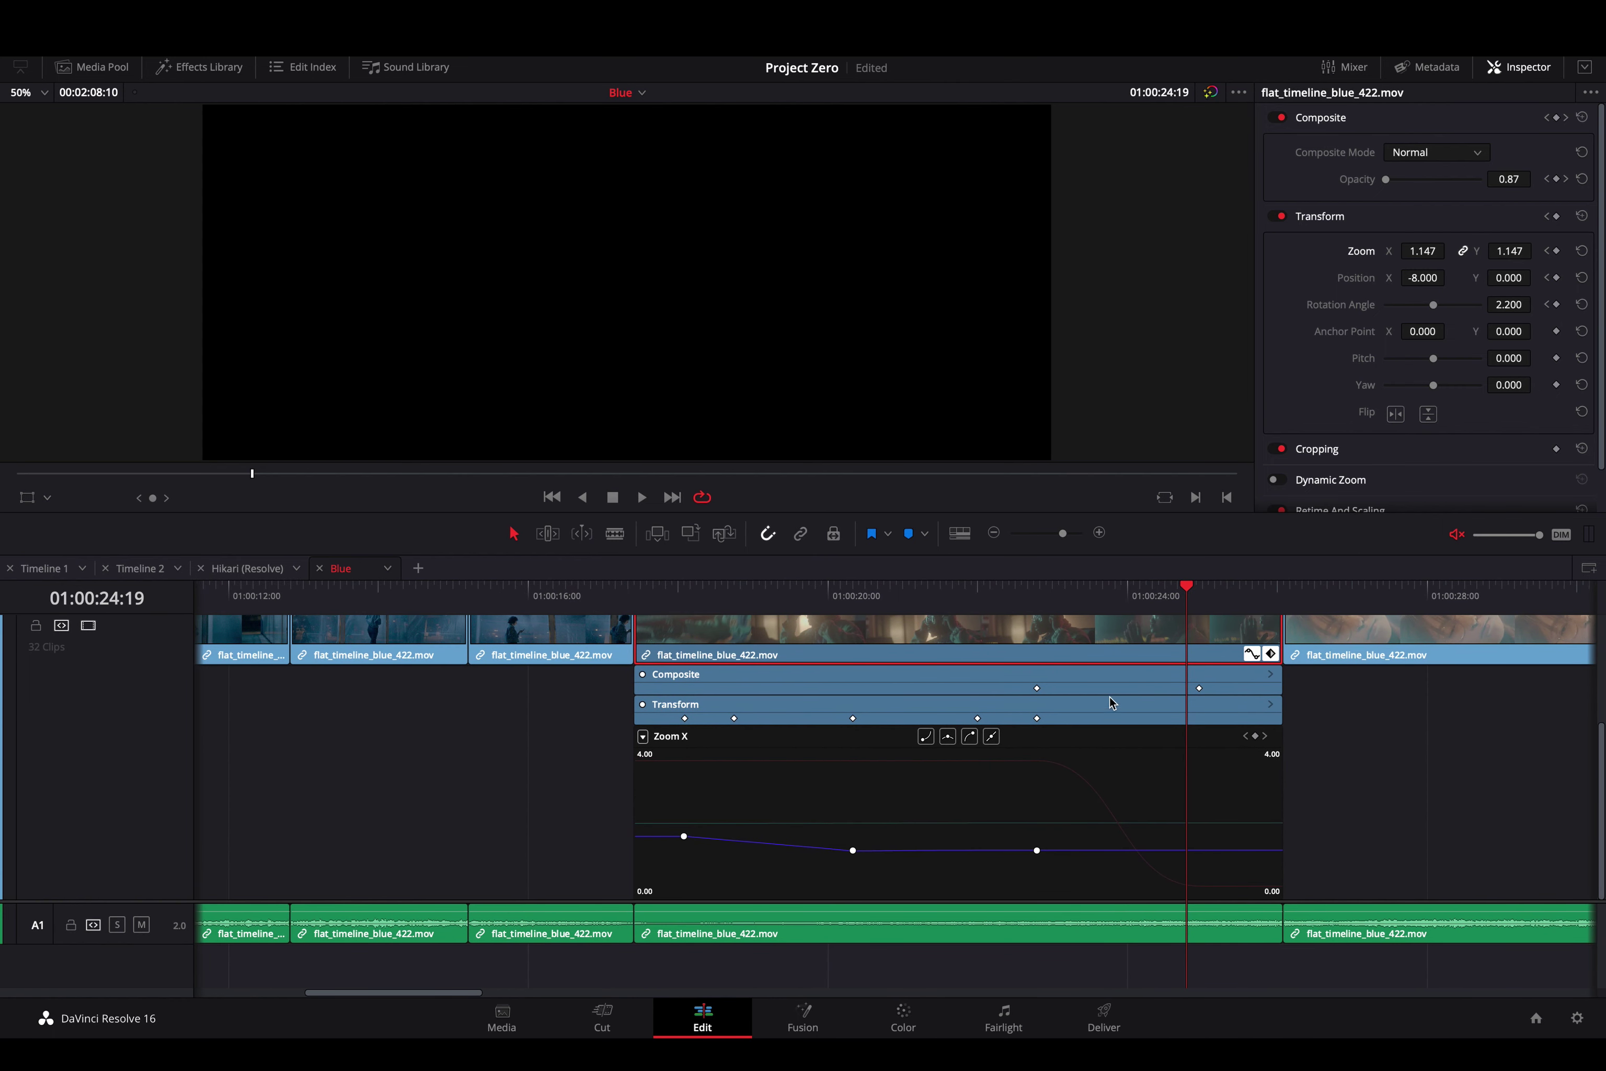
click(1252, 654)
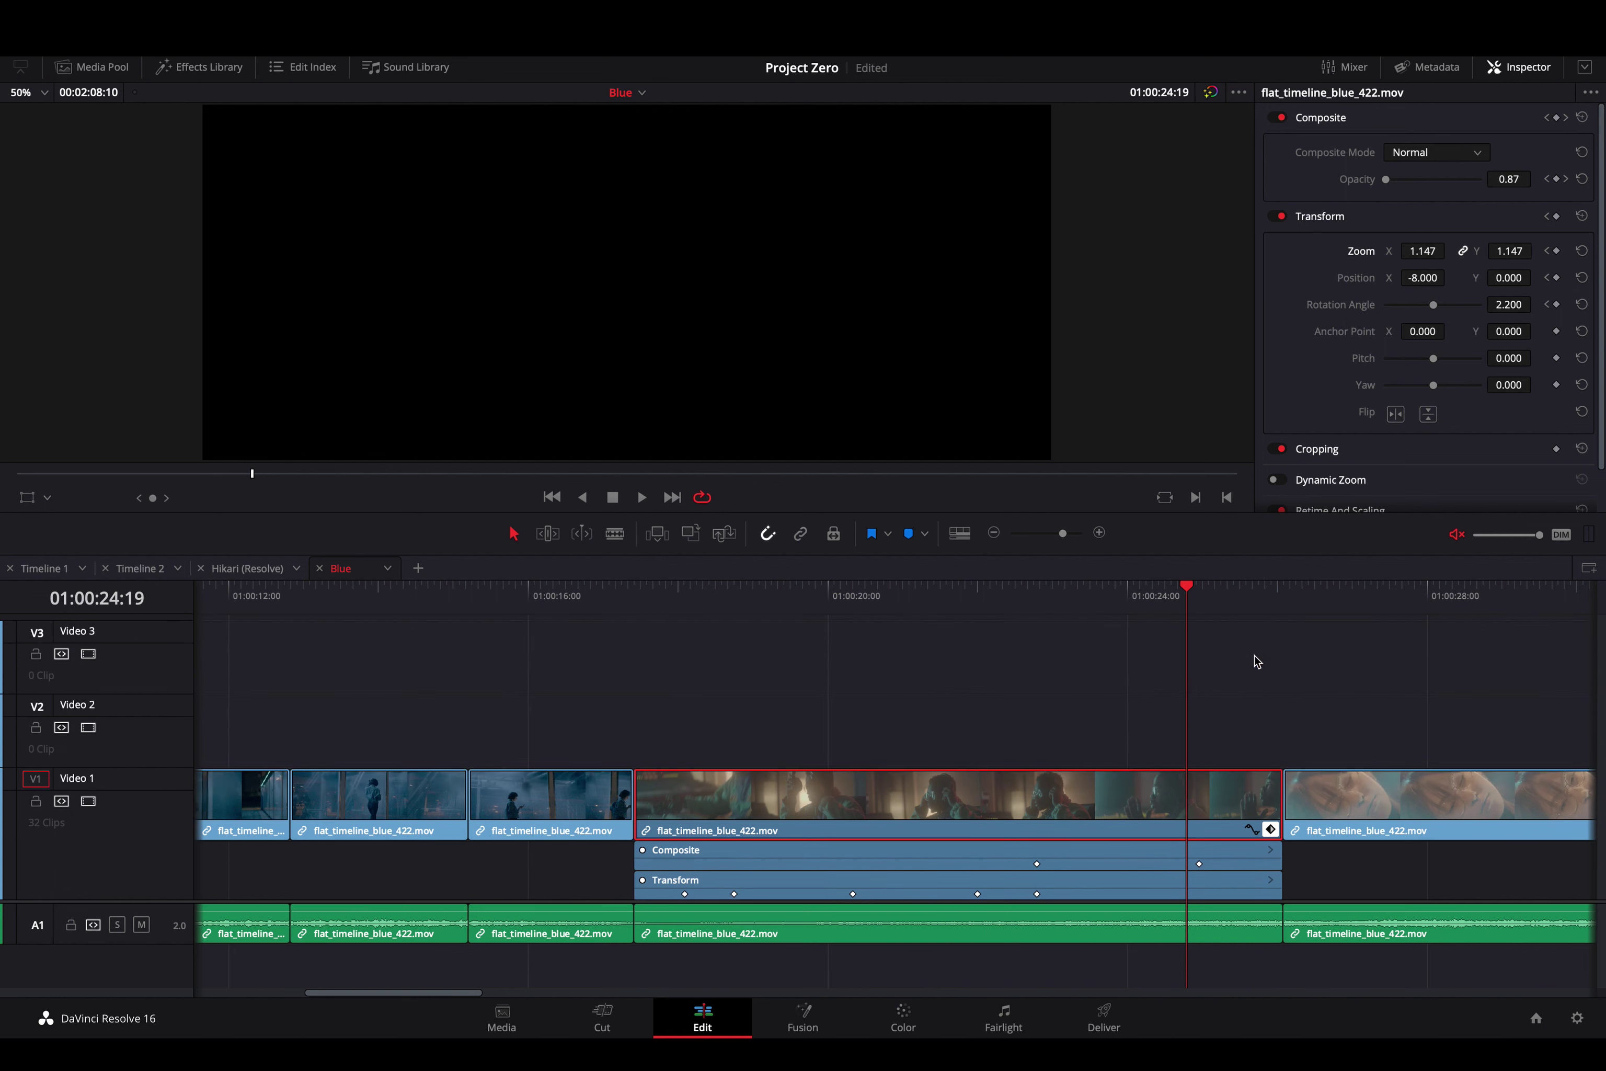
click(1269, 832)
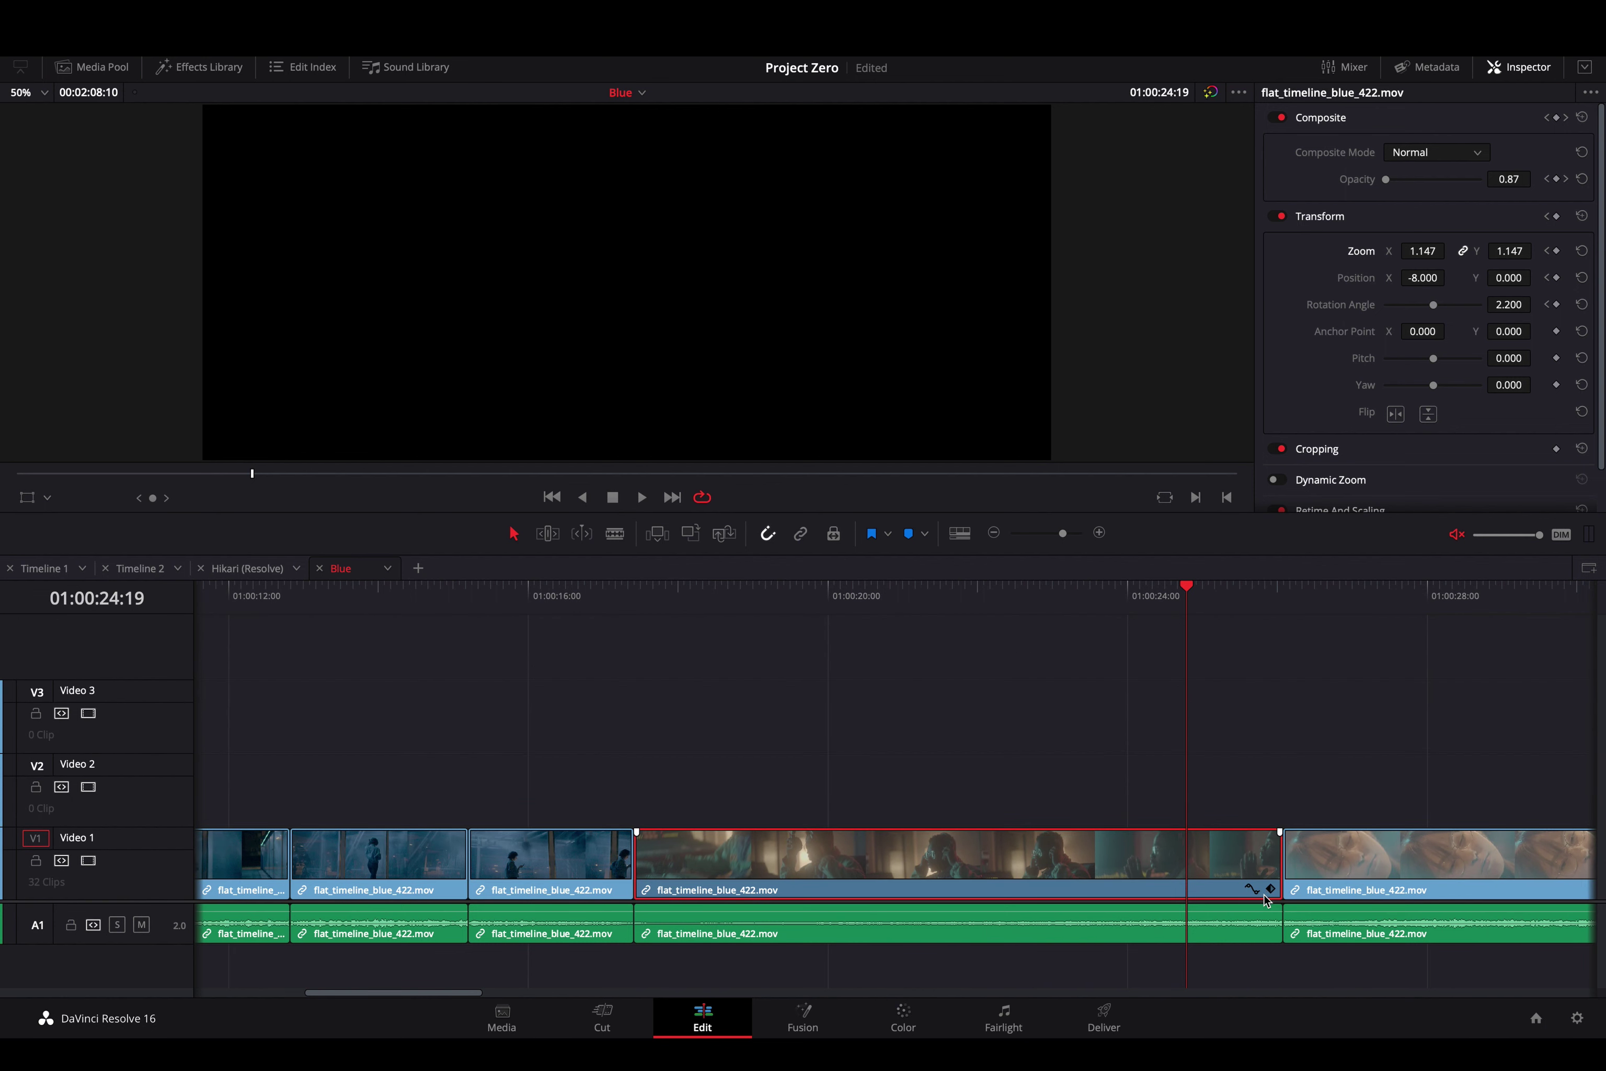
Reopen the clip's keyframe tracks and curve editor, and collapse both again
click(1269, 889)
click(1251, 829)
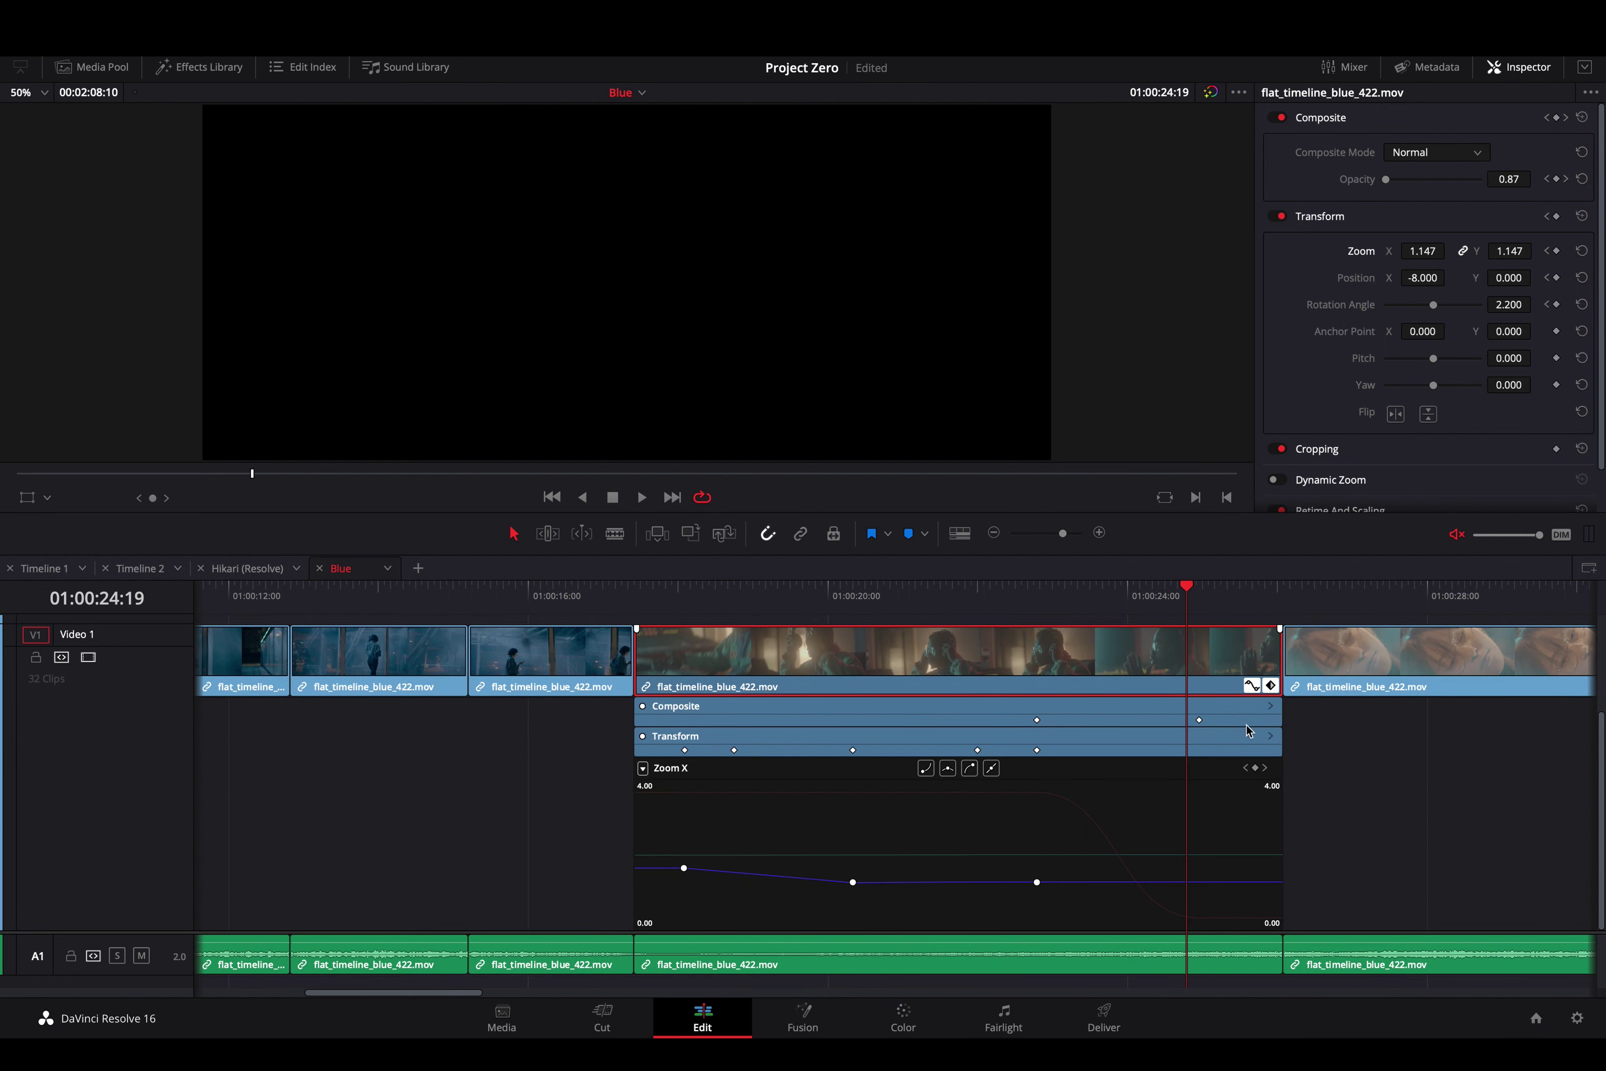
click(1251, 686)
click(1271, 859)
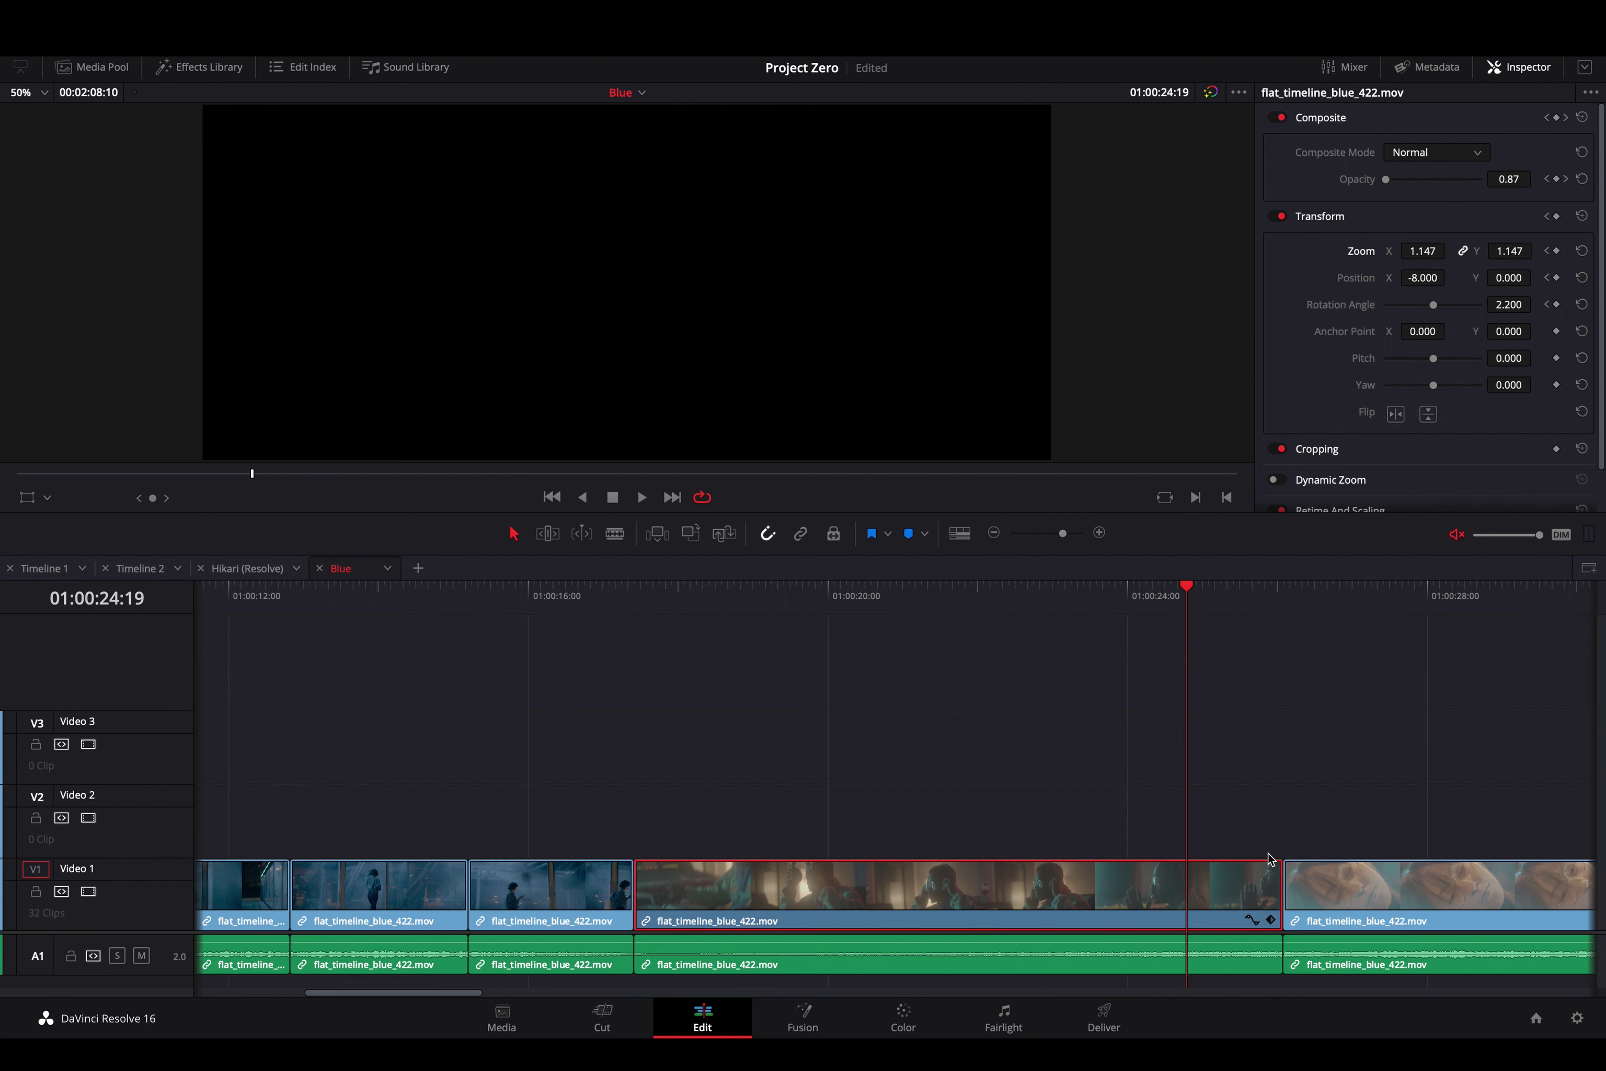
Move the playhead back to 01:00:18:05, near the start of the clip
drag(879, 606, 693, 632)
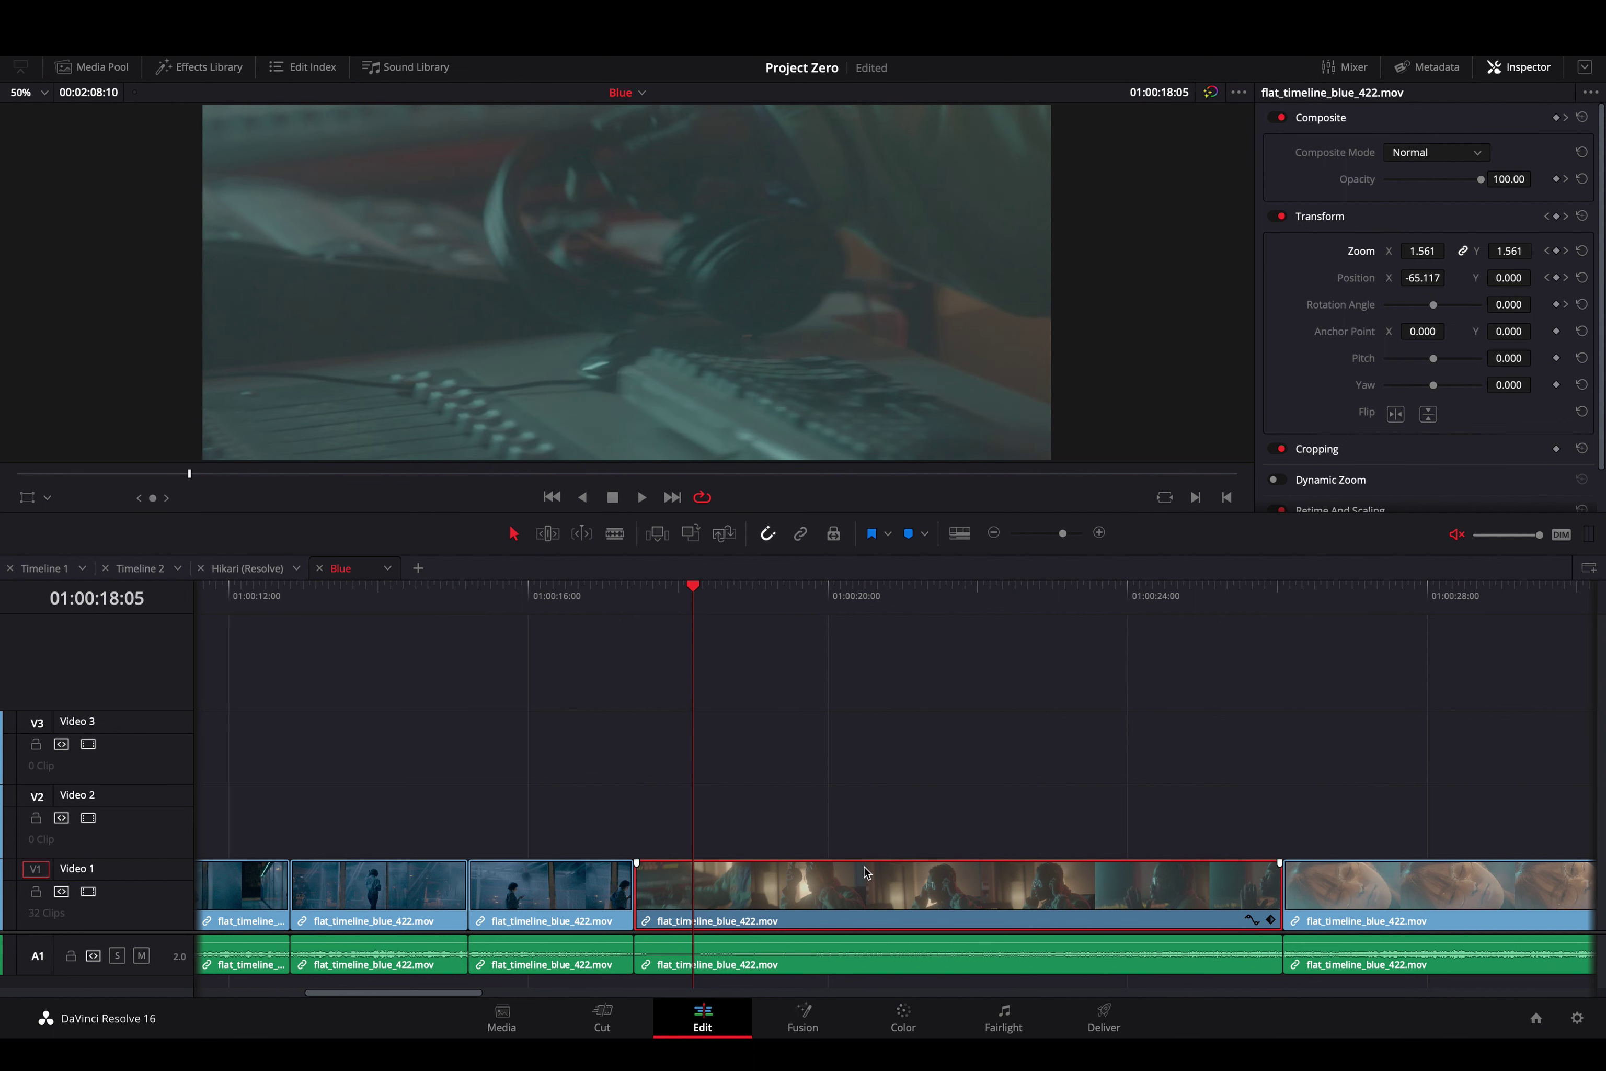
Inspect the Change Clip Speed settings of the selected clip and close them without applying anything
key(r)
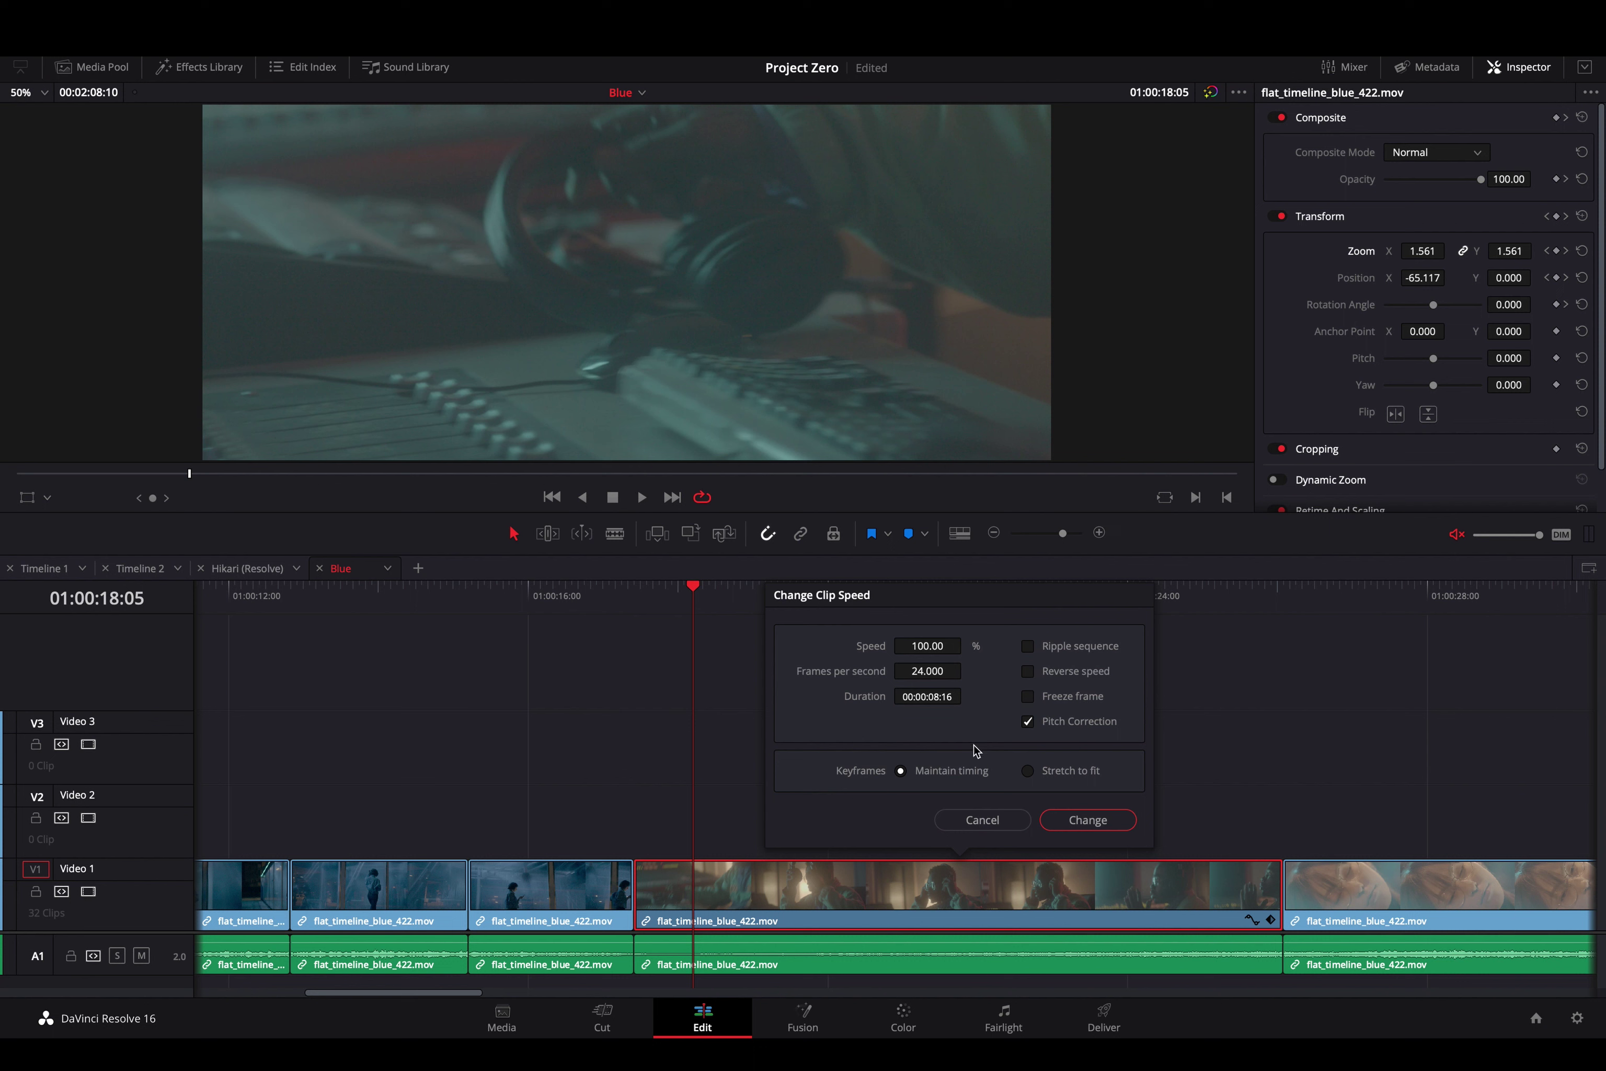
click(973, 818)
Display the clip's Retime Frame curve, scrub through the clip, and play it from about 01:00:19:10
right_click(887, 896)
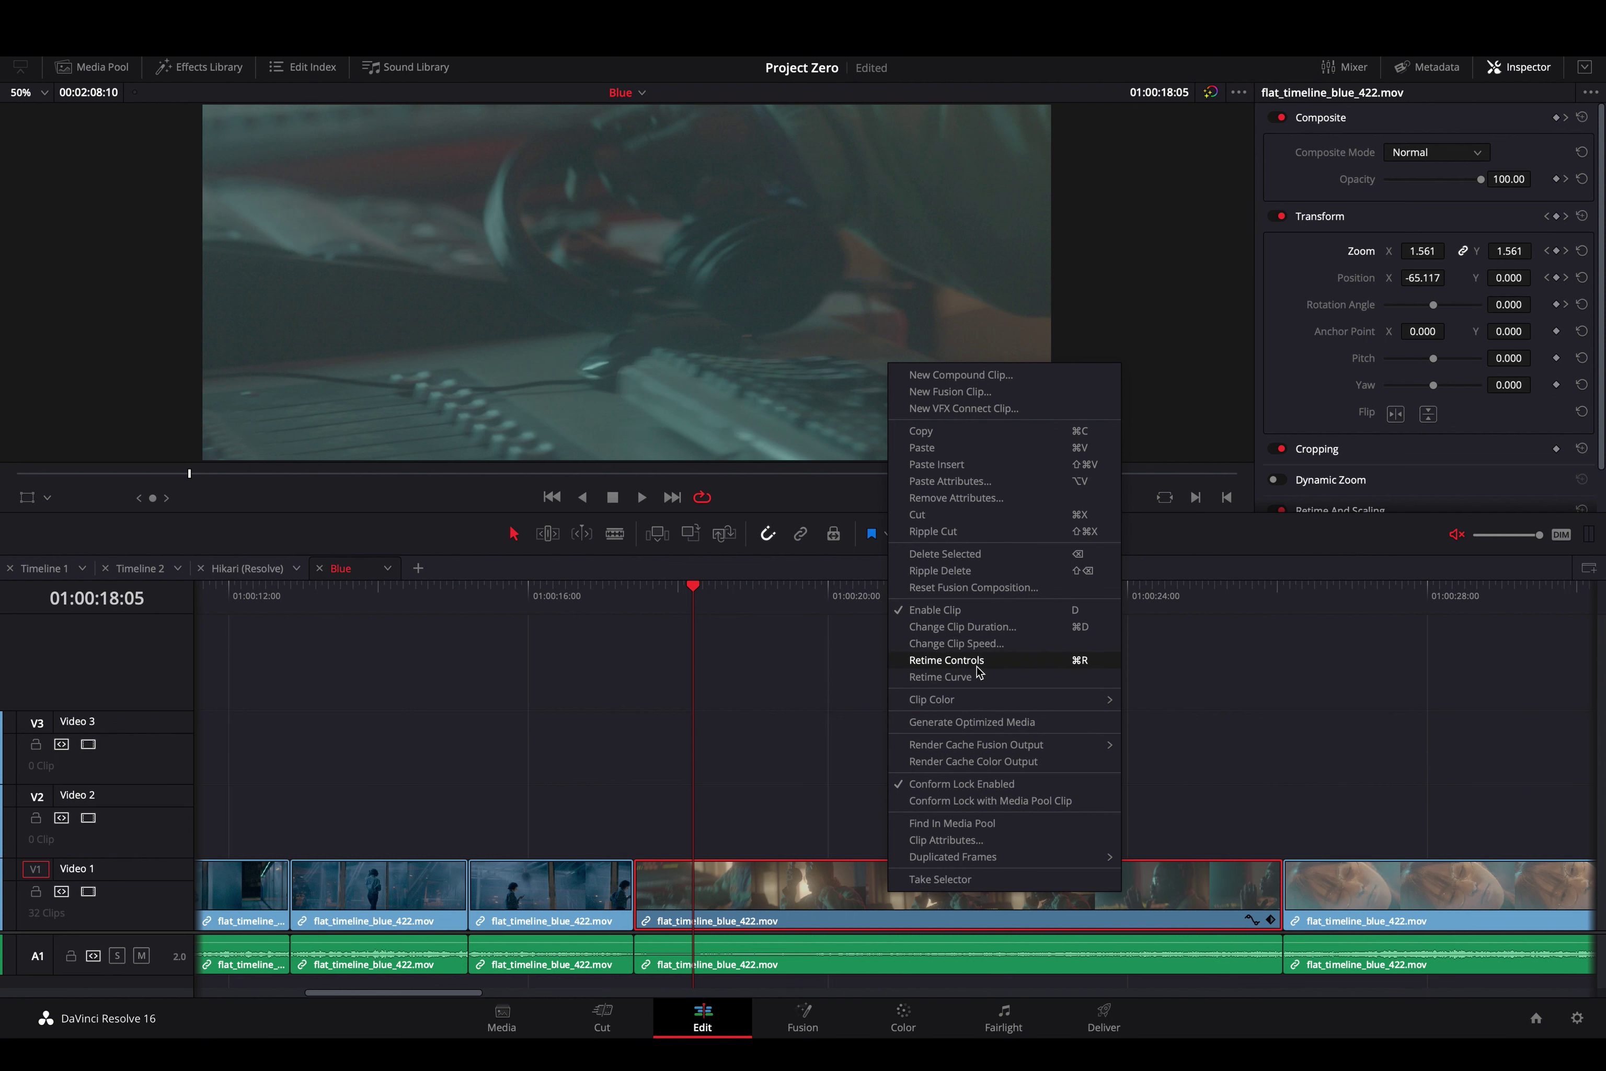
click(985, 683)
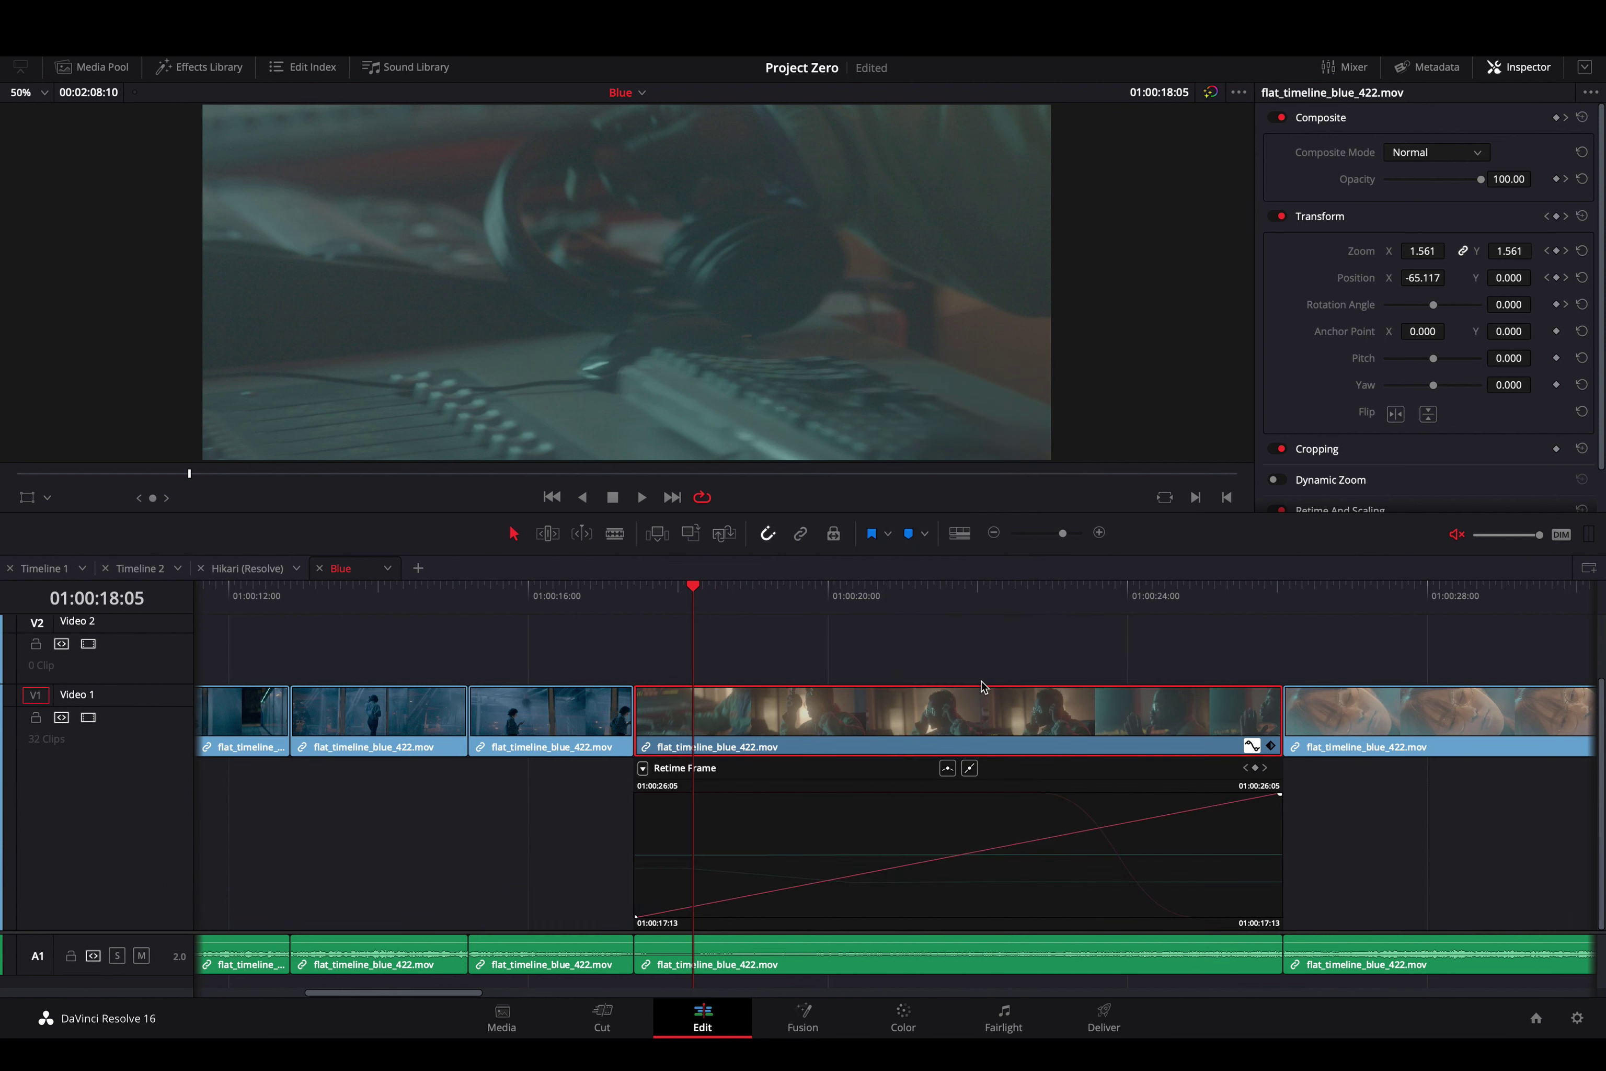
drag(787, 593, 939, 628)
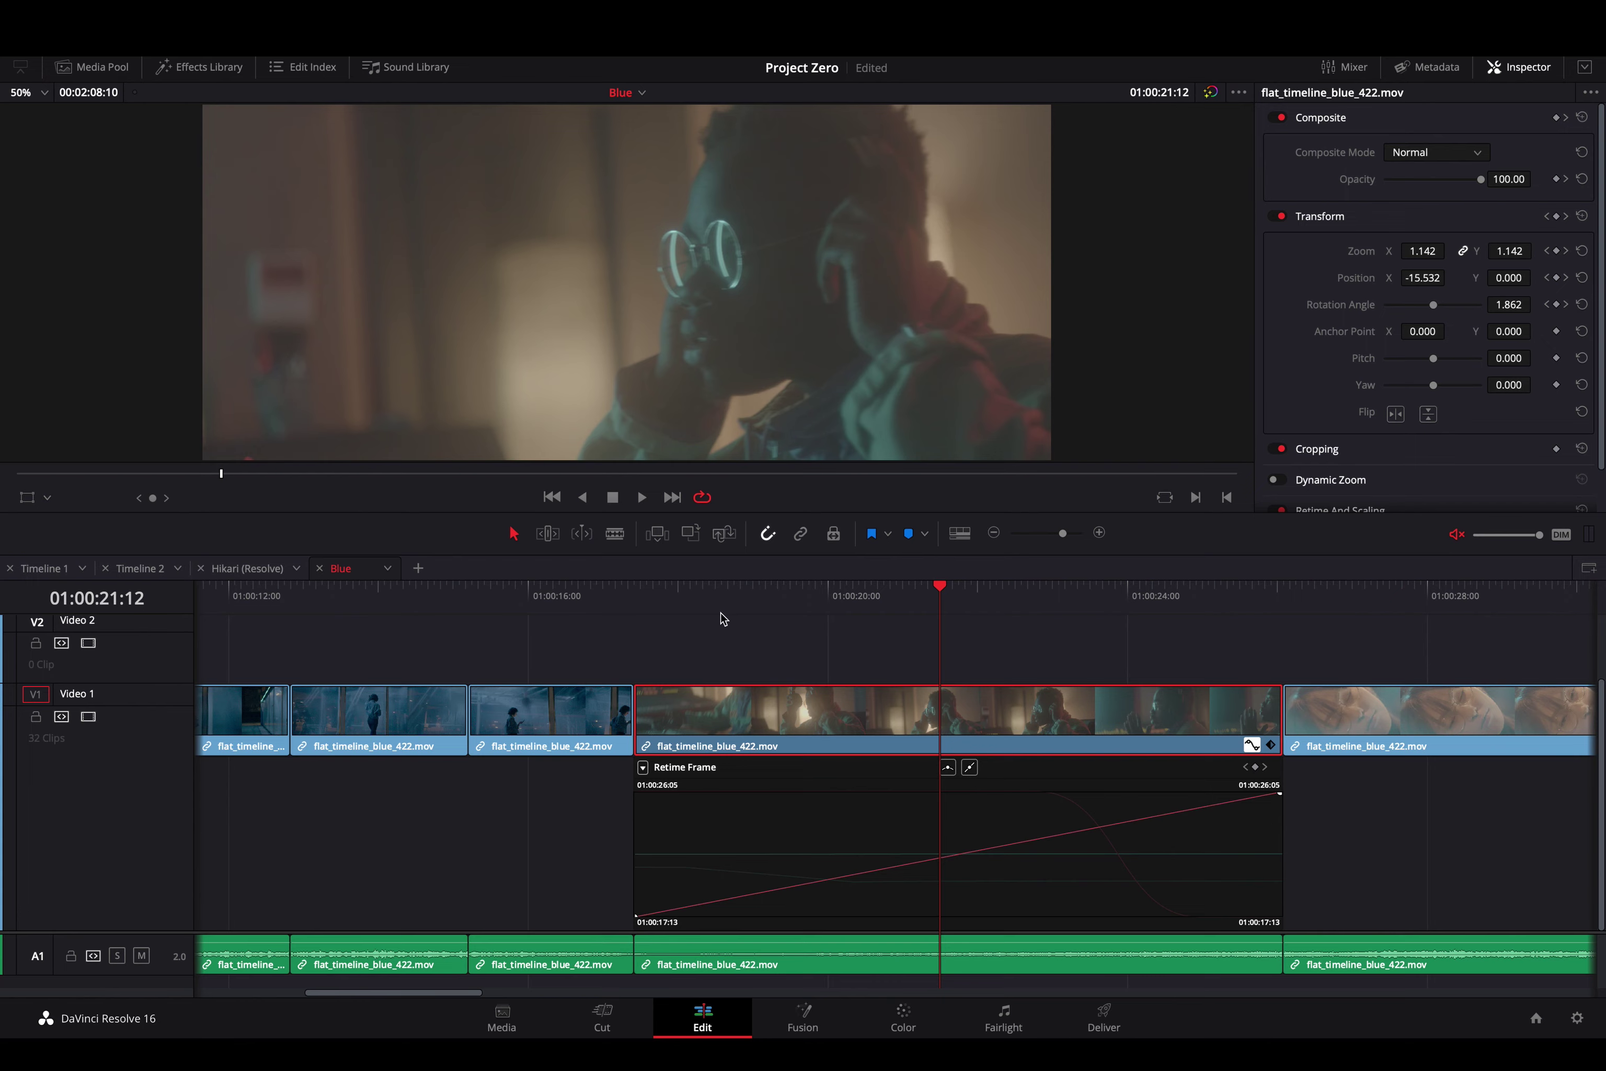
drag(723, 619, 781, 646)
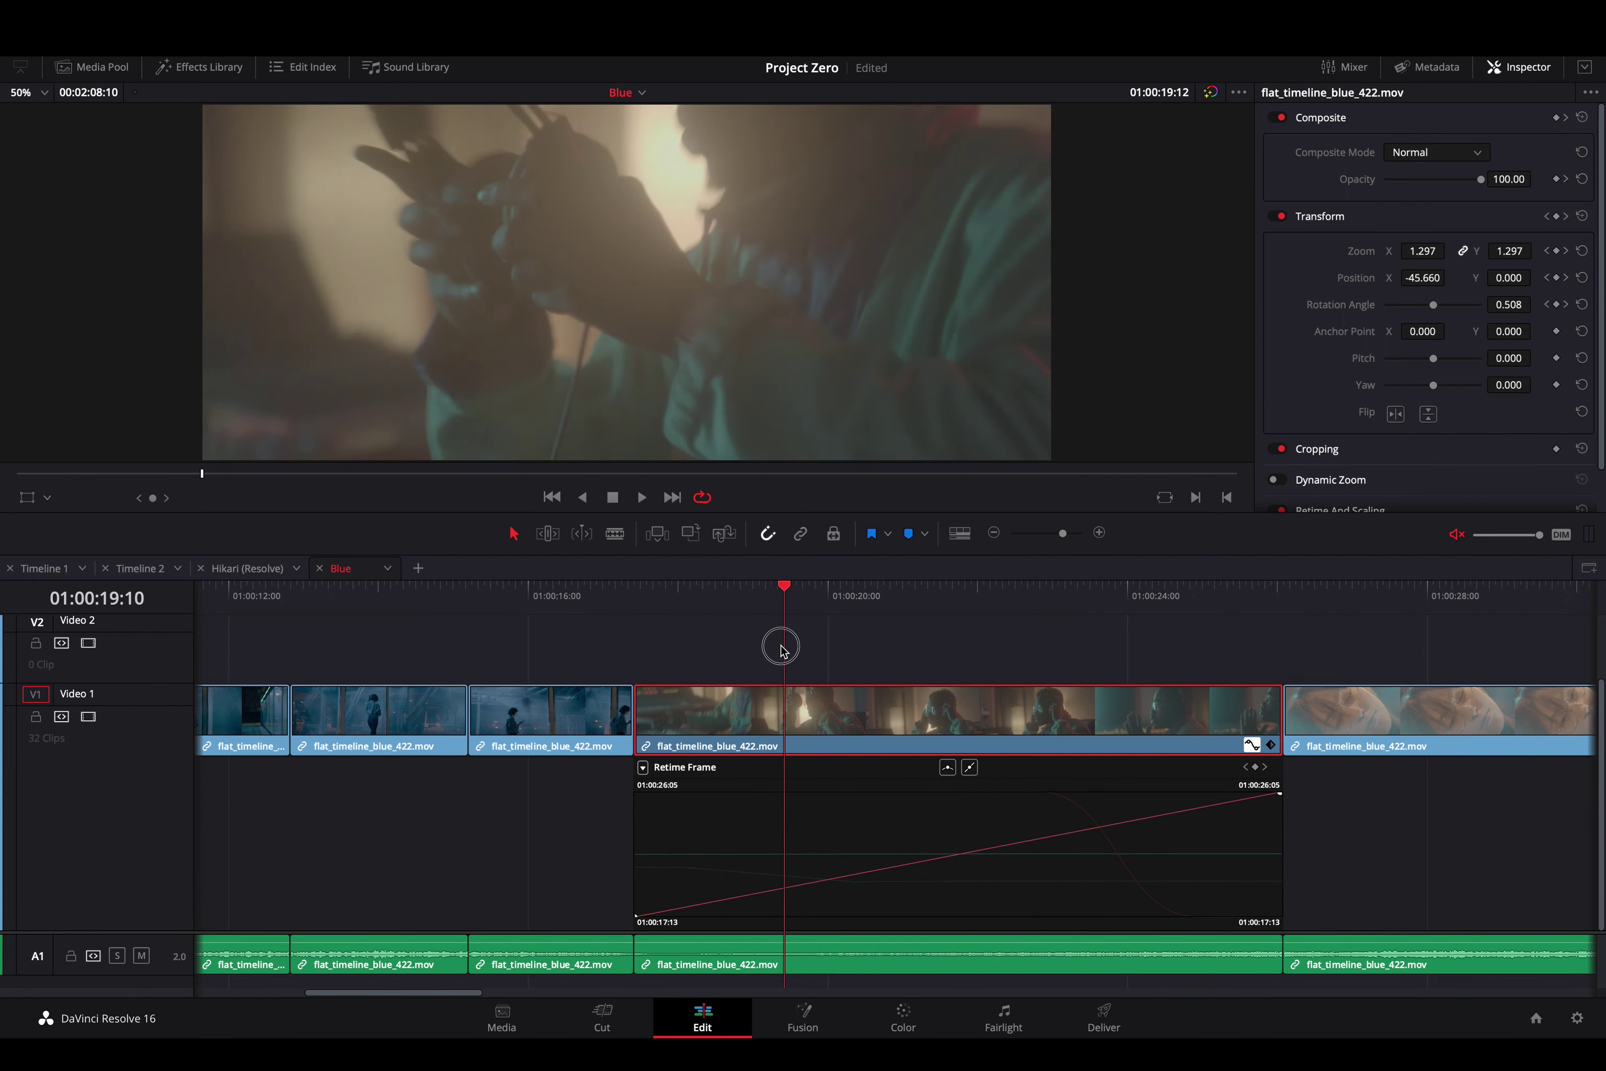
key(space)
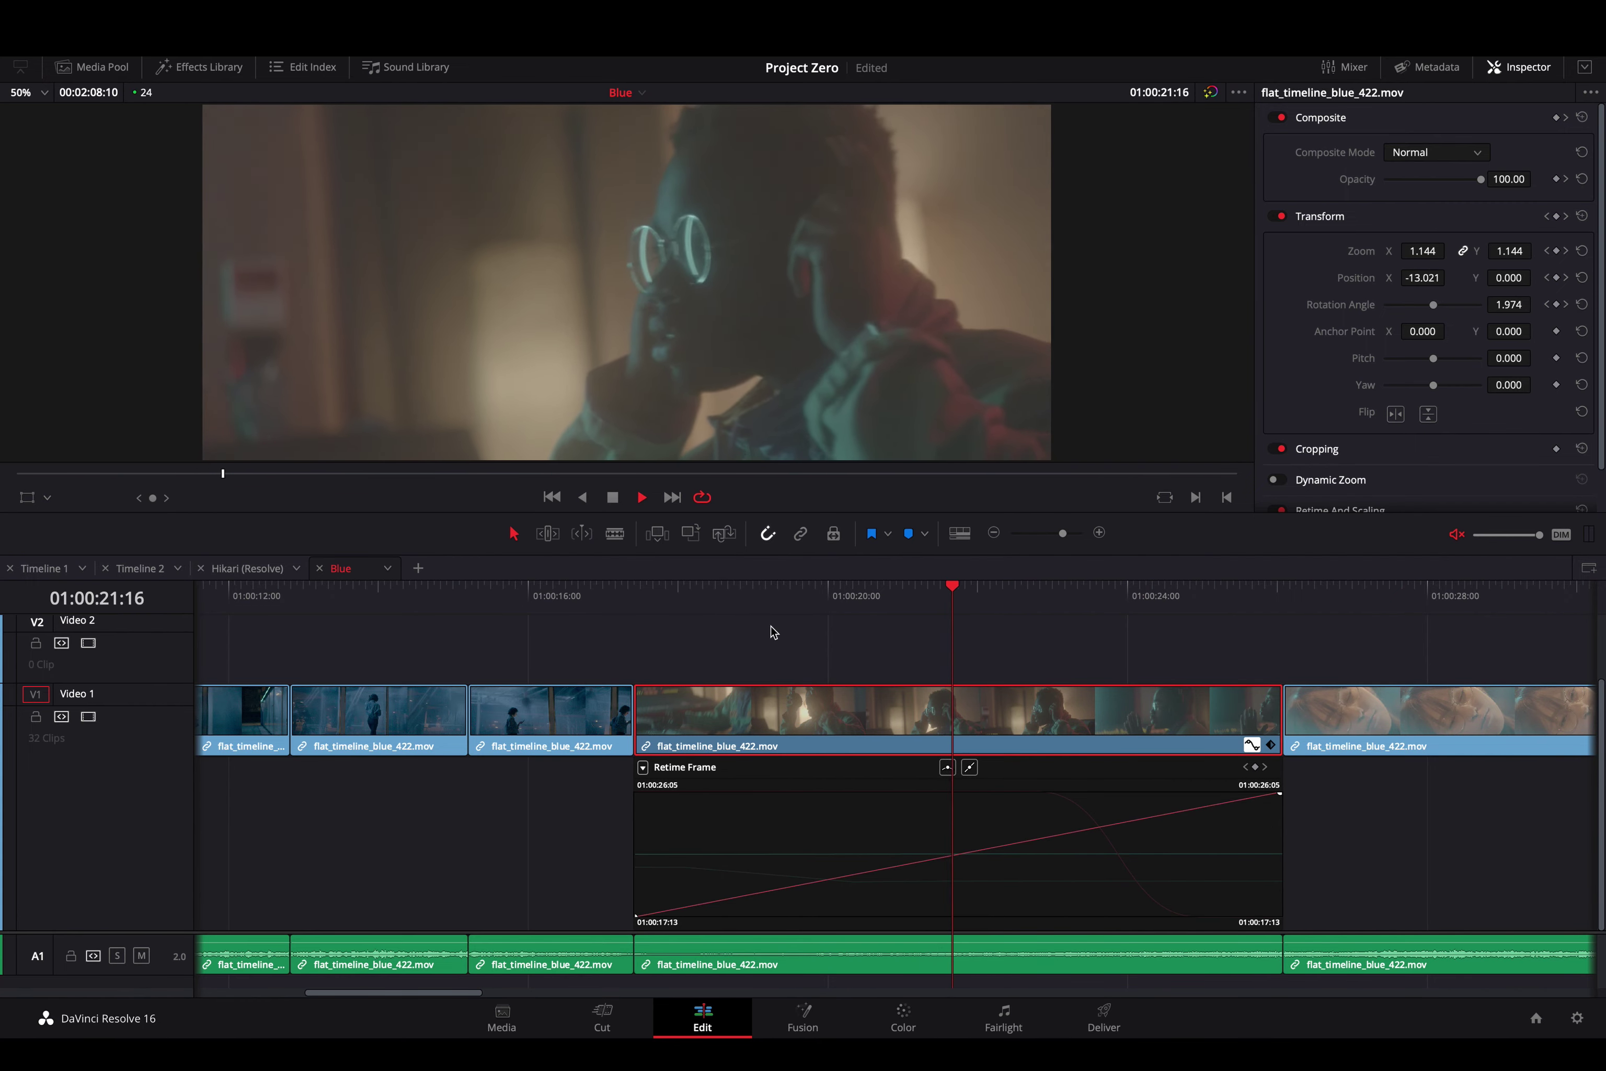
key(space)
Select the Opacity curve on the clip and collapse the clip's curve editor
click(896, 704)
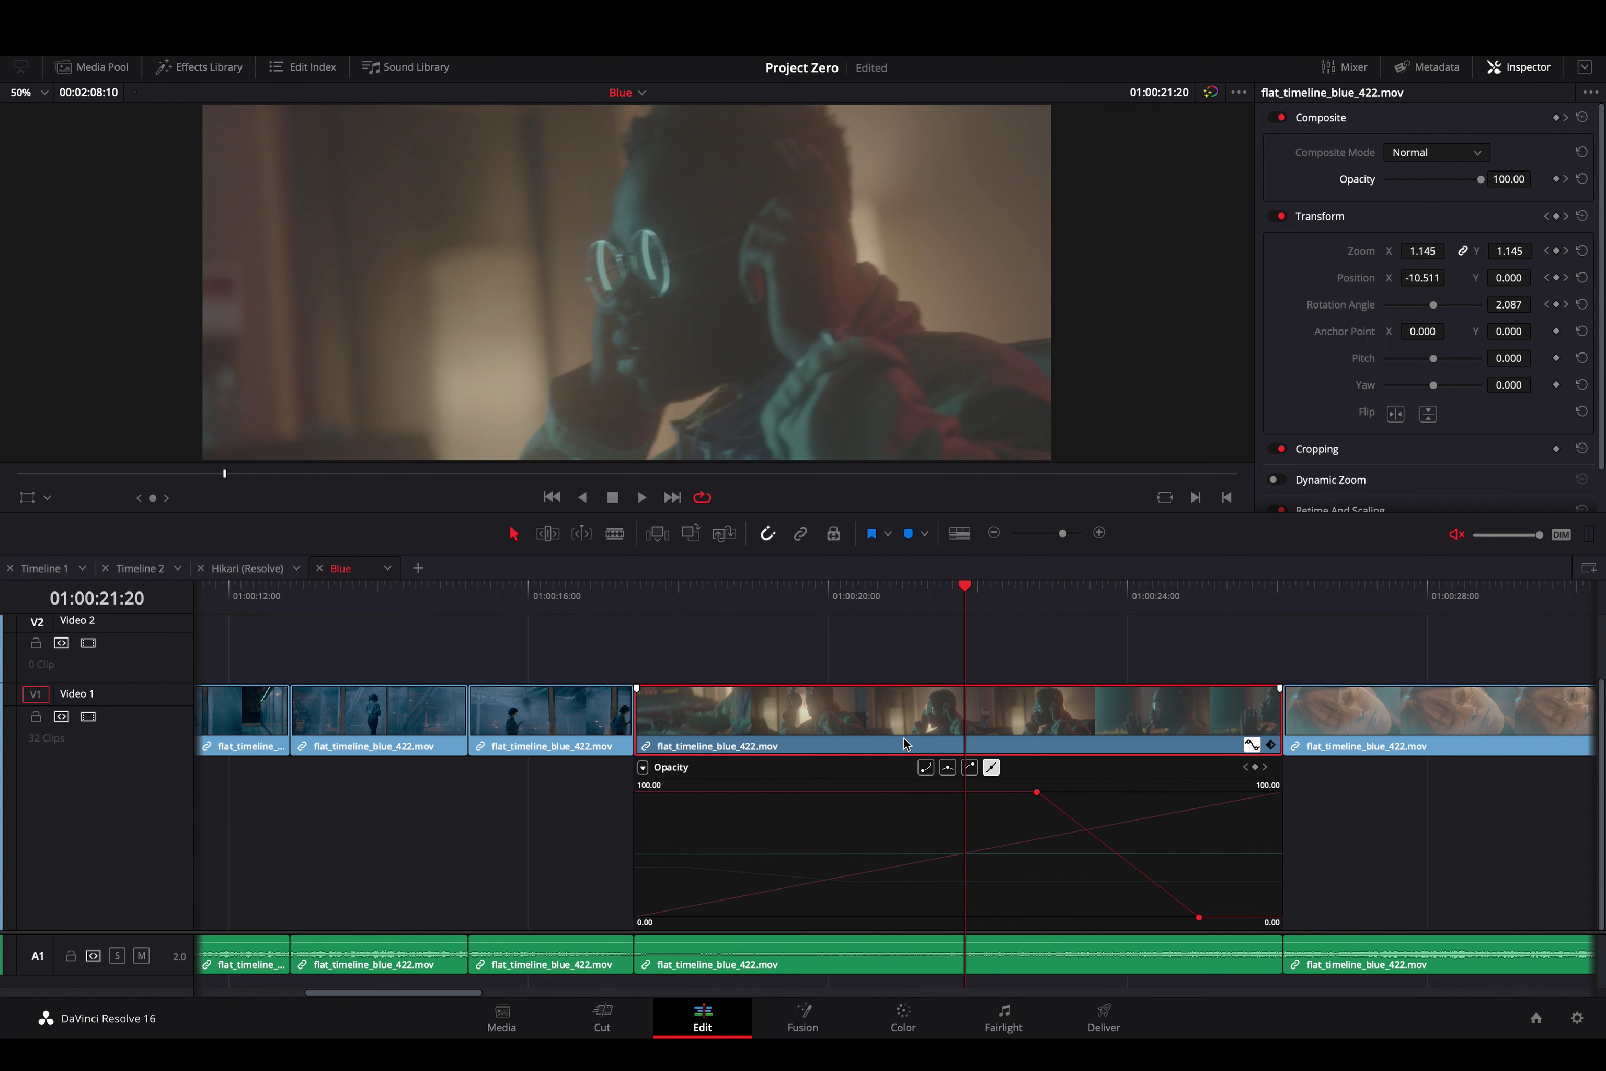
right_click(883, 722)
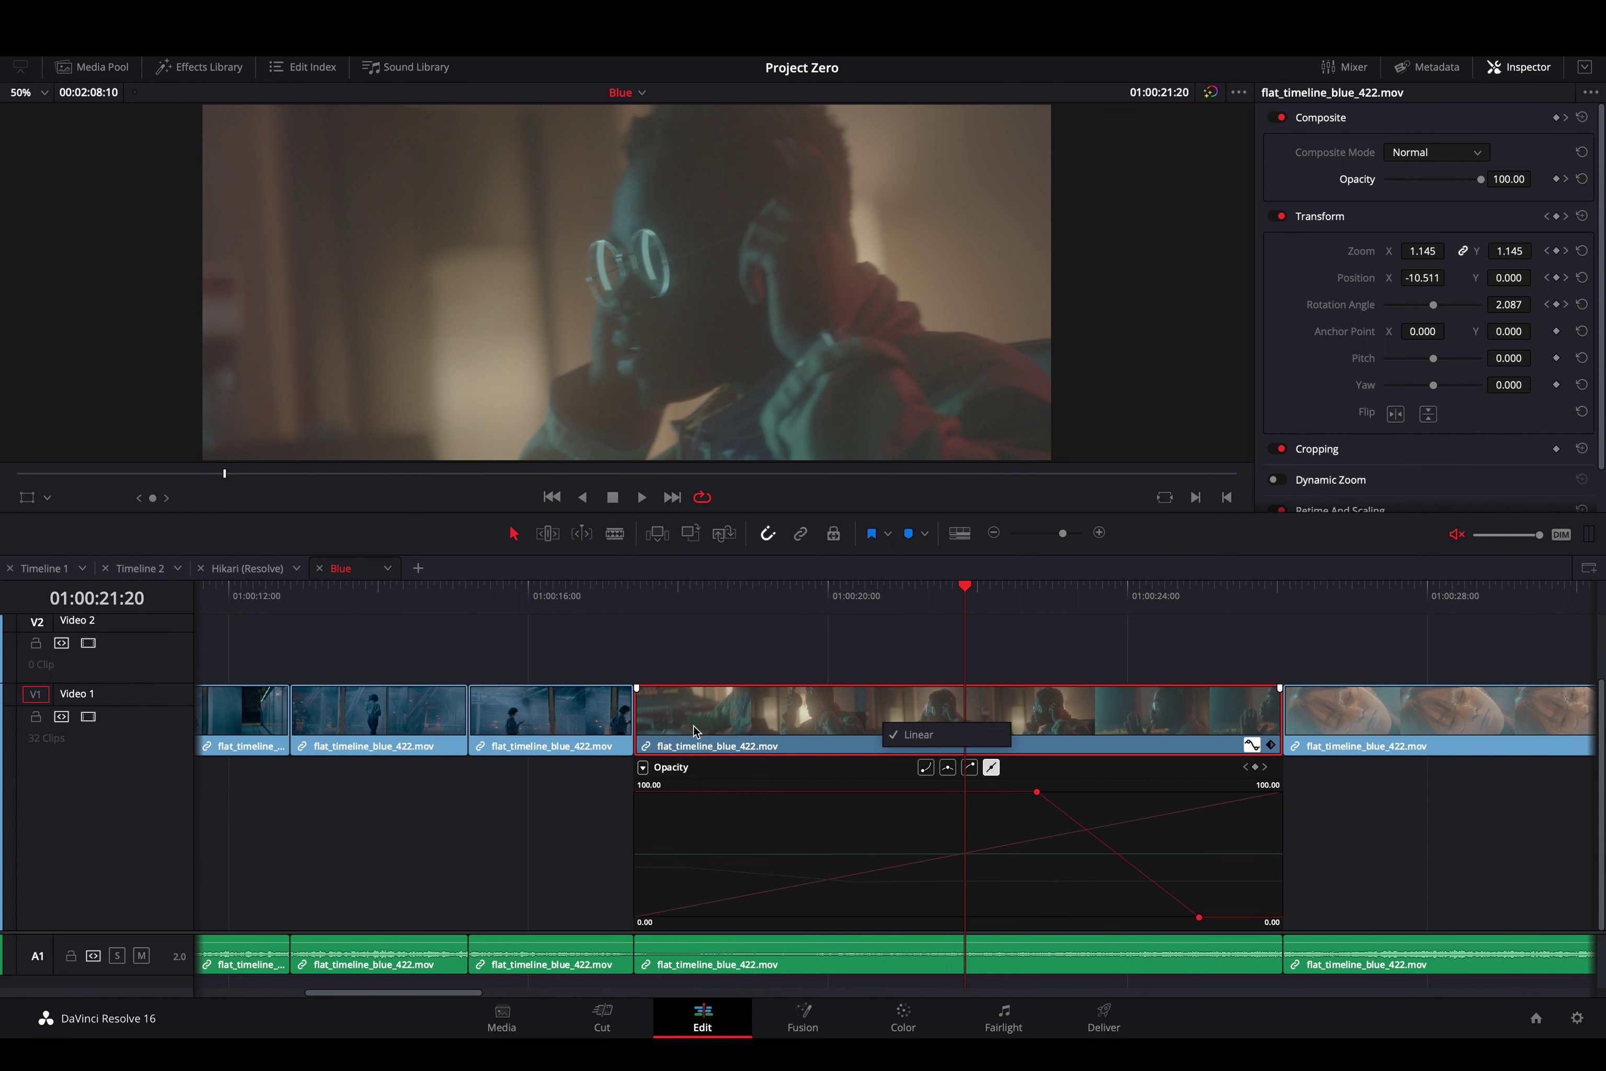
click(1252, 744)
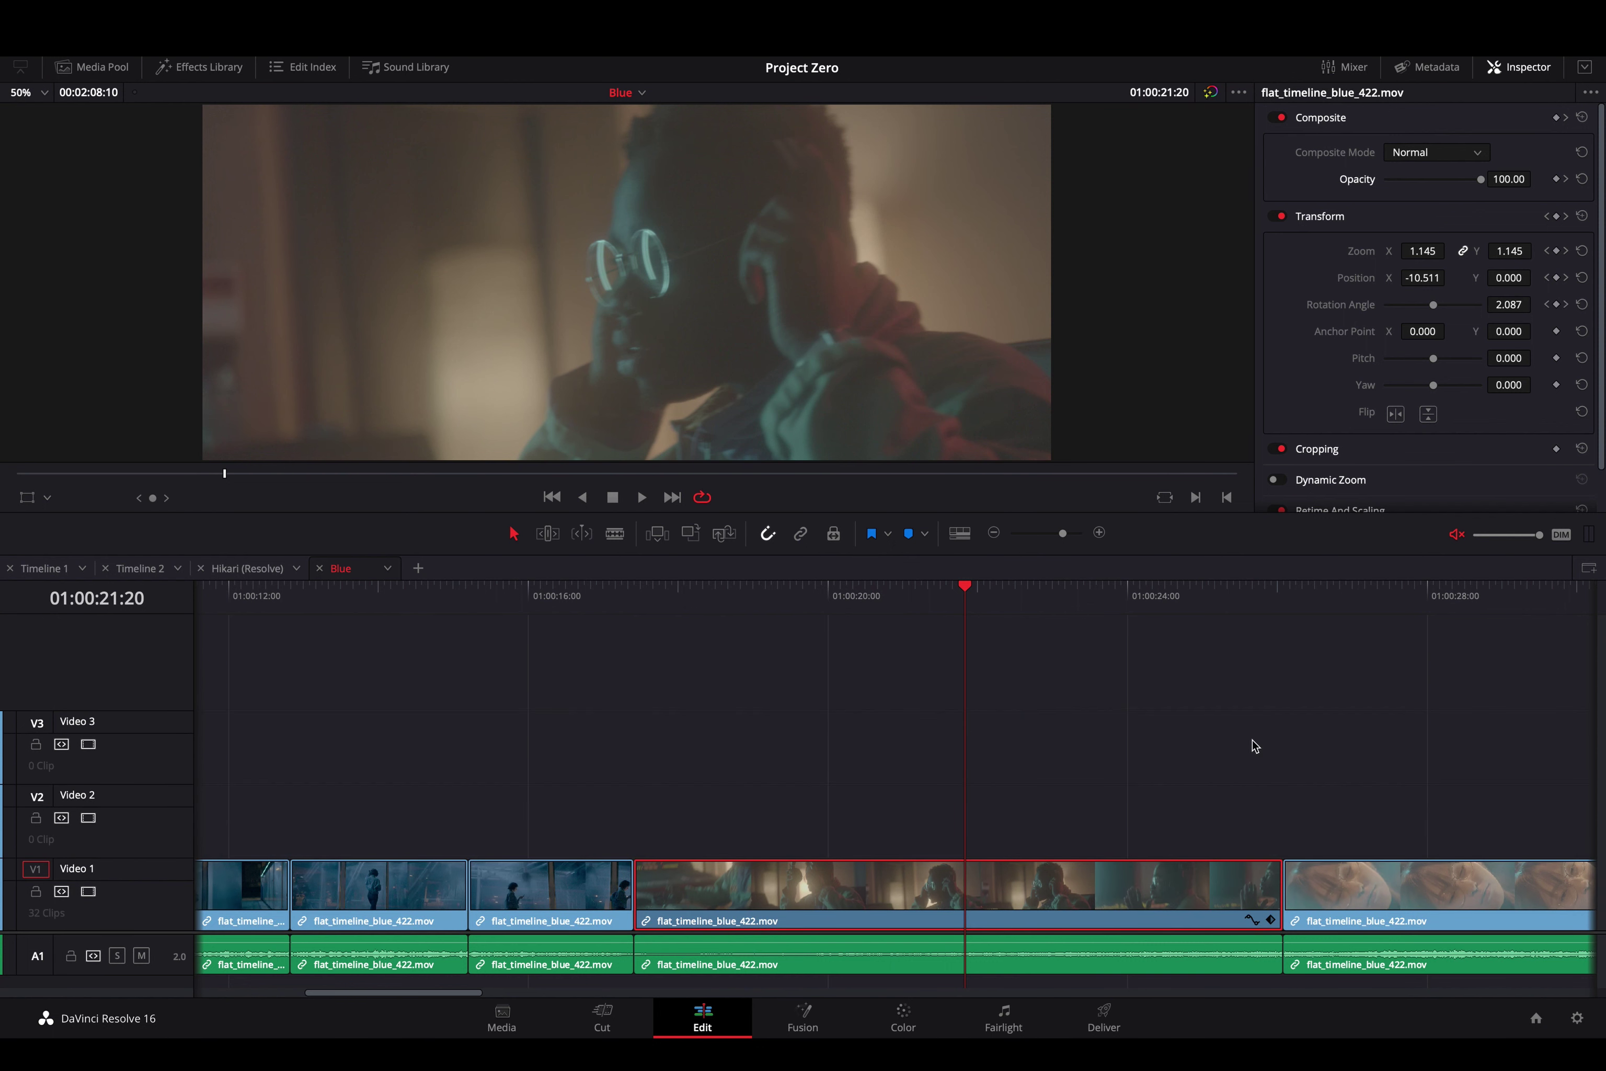
Inspect the clip's Change Clip Duration setting and close it without applying a new duration
right_click(989, 894)
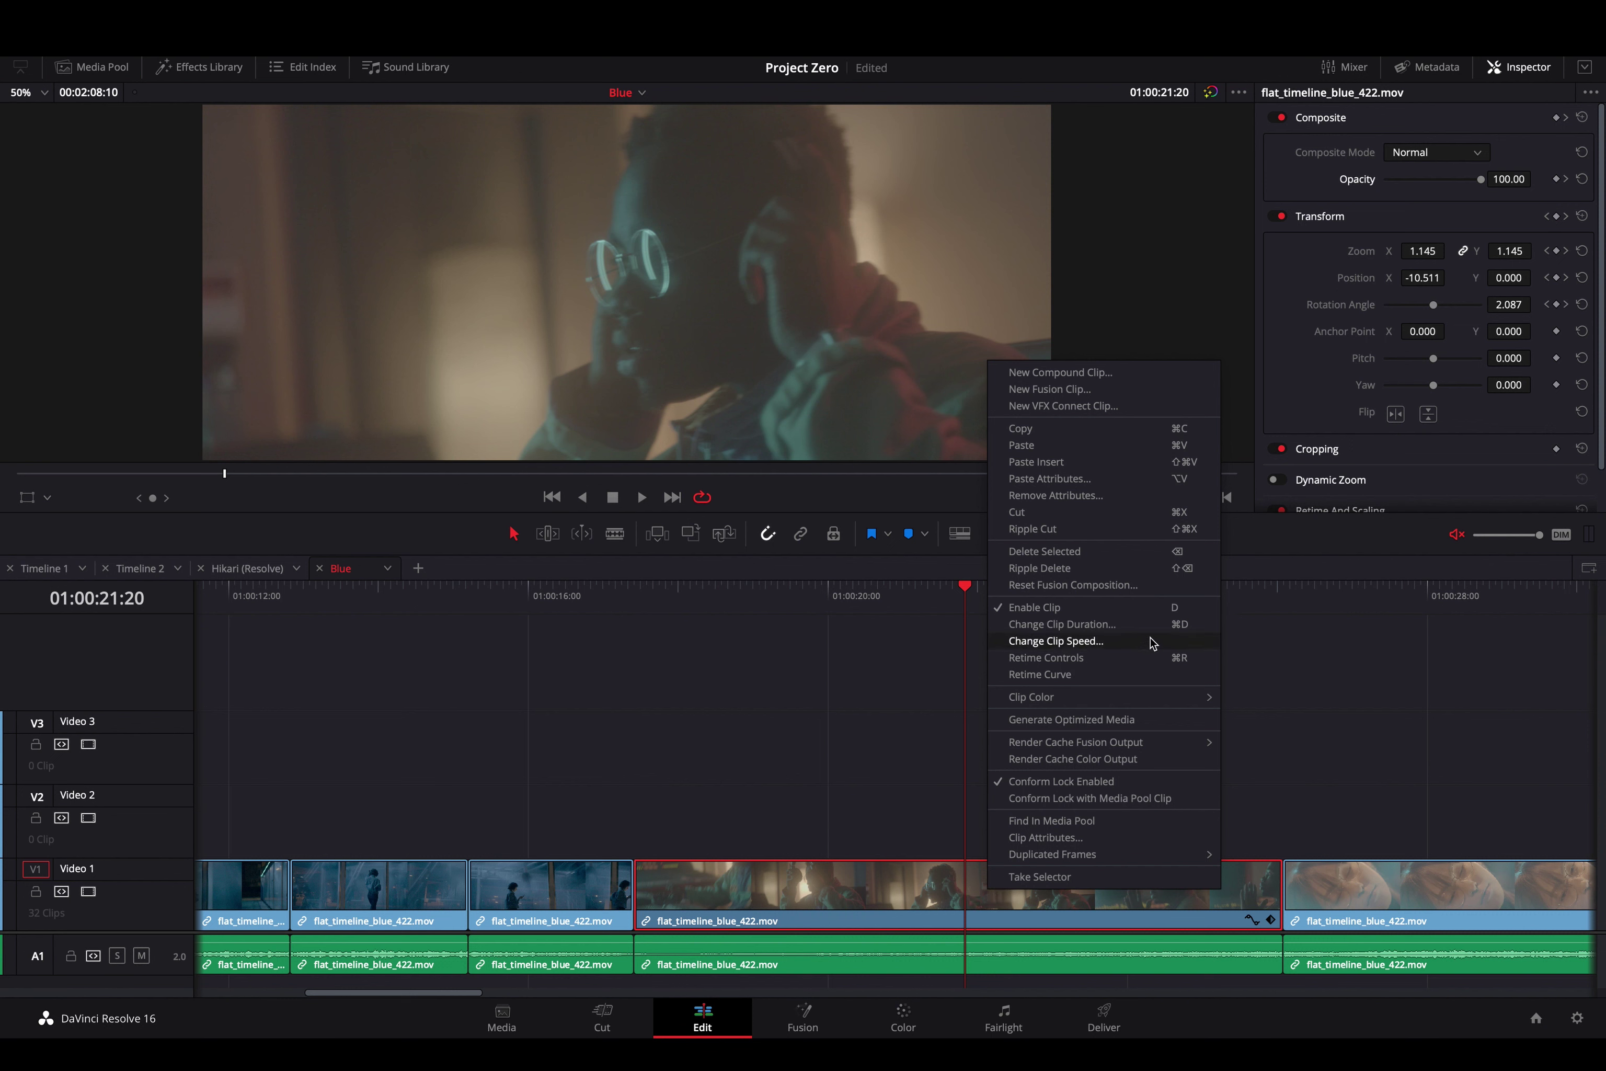
click(1125, 626)
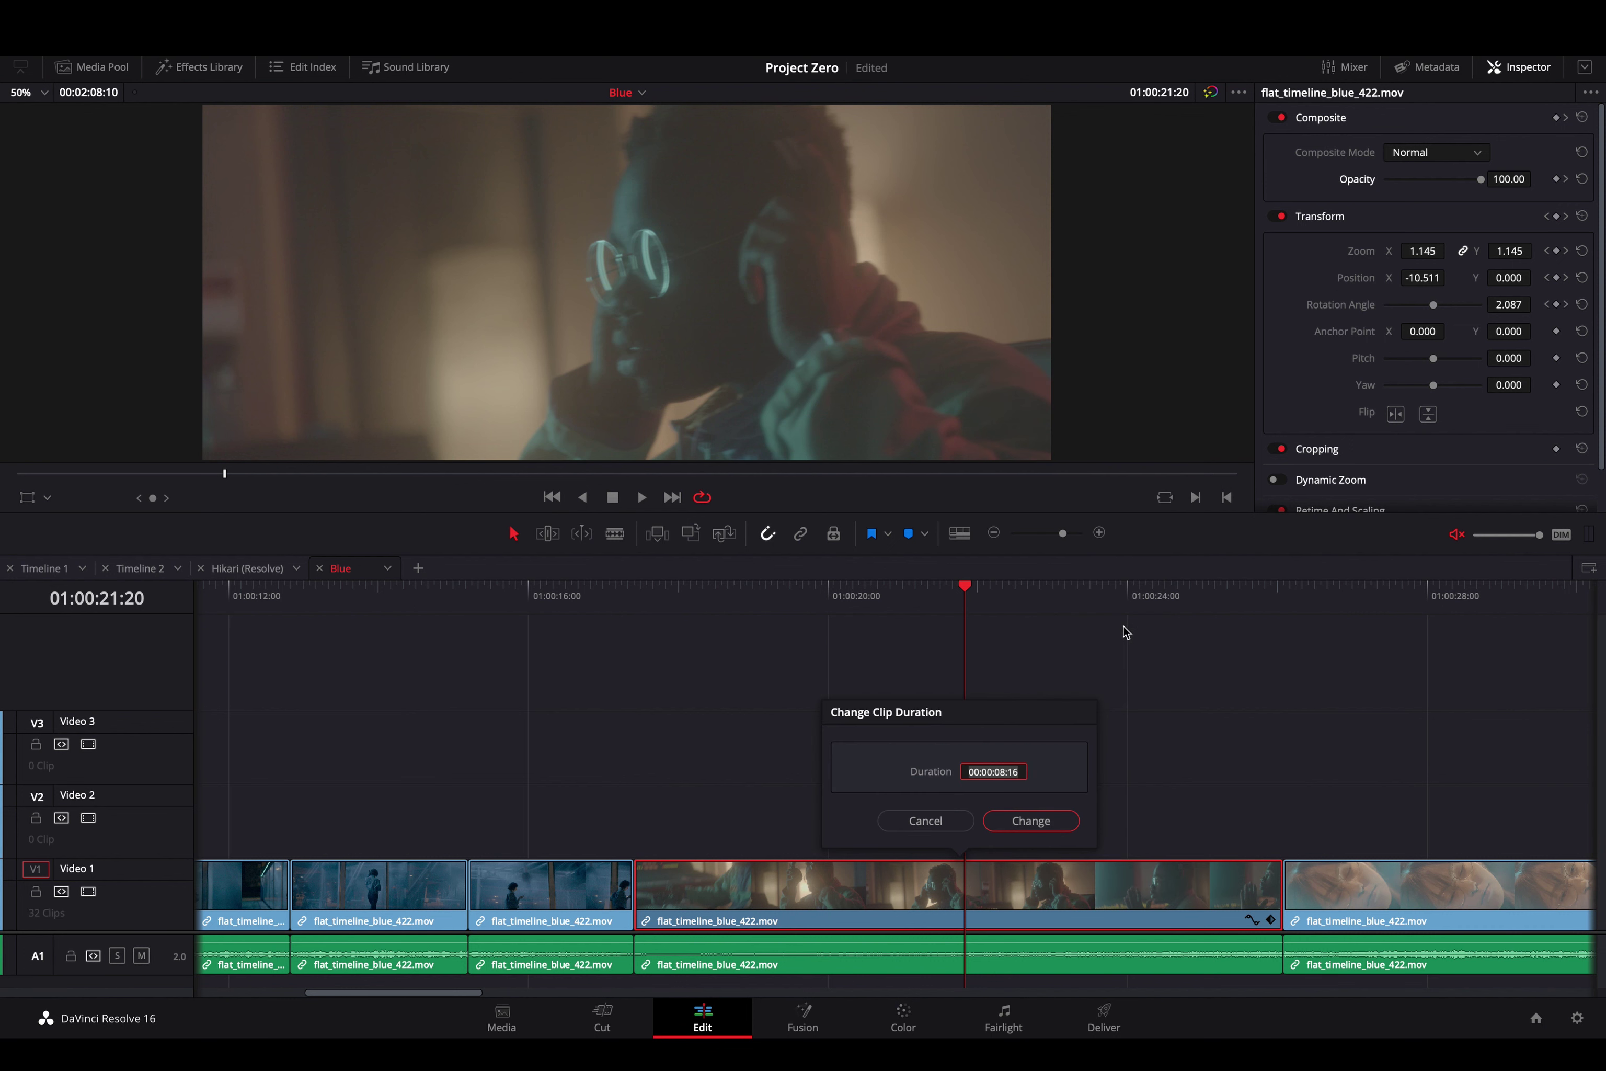
click(942, 821)
Enable Retime Controls on the selected clip
right_click(926, 898)
mouse_move(1063, 700)
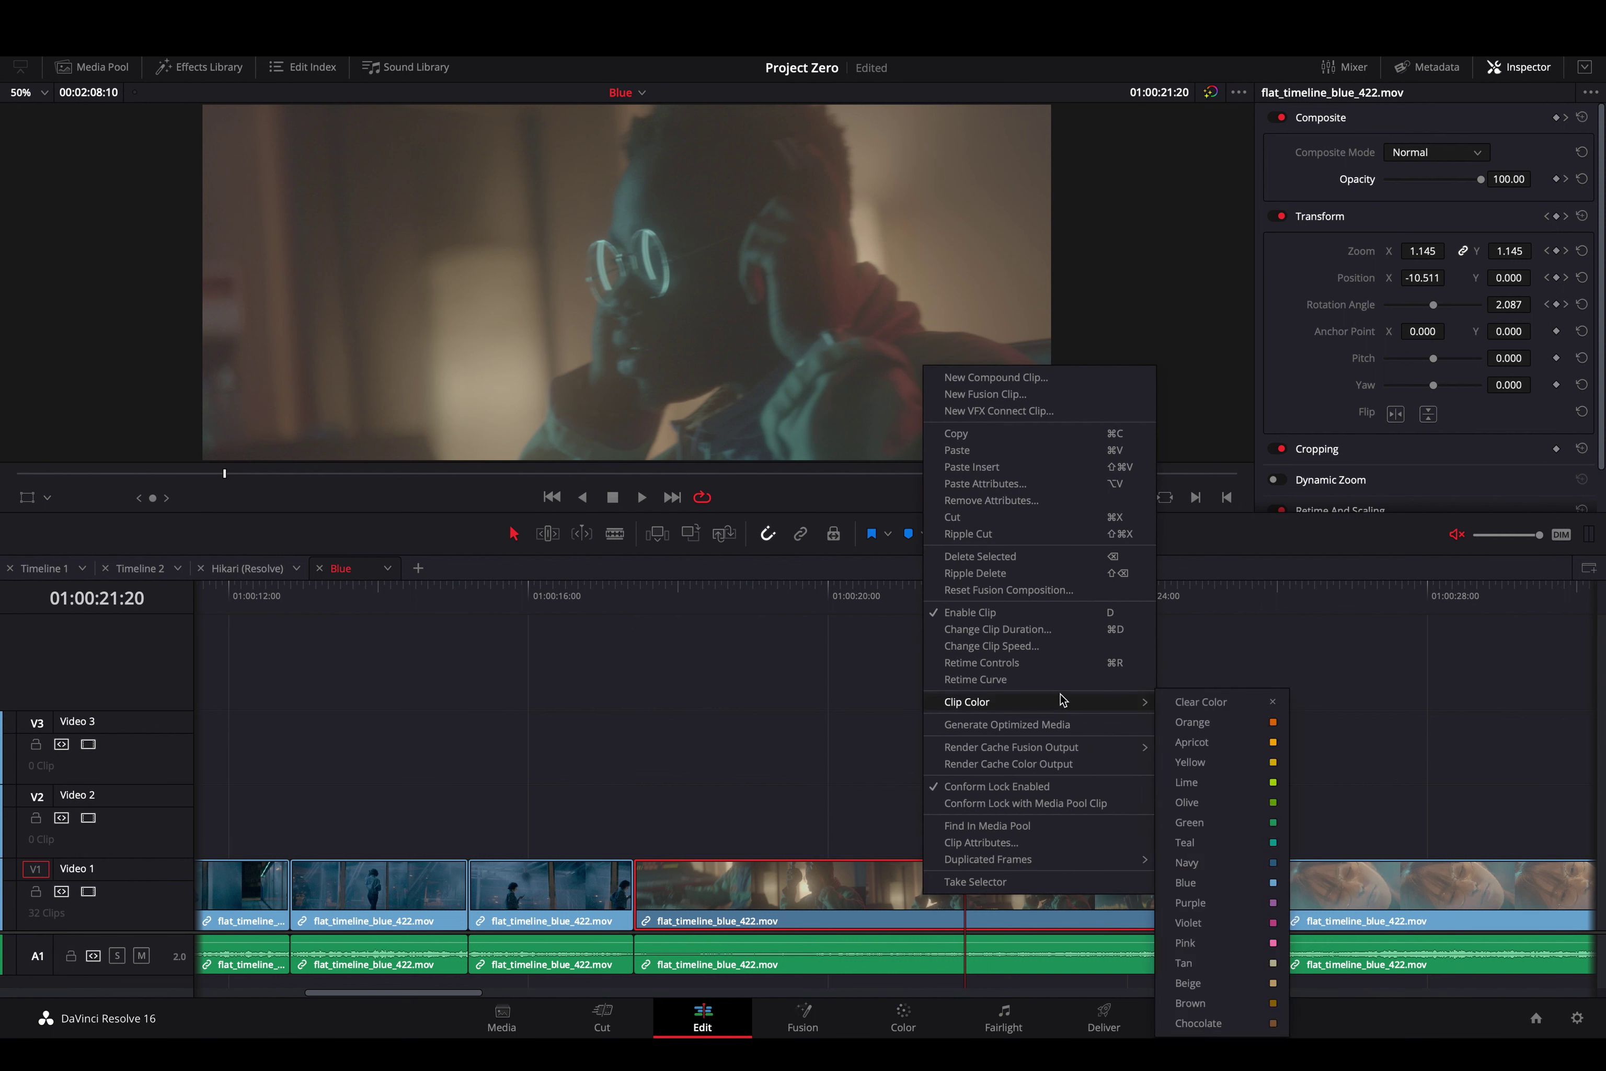
click(1045, 664)
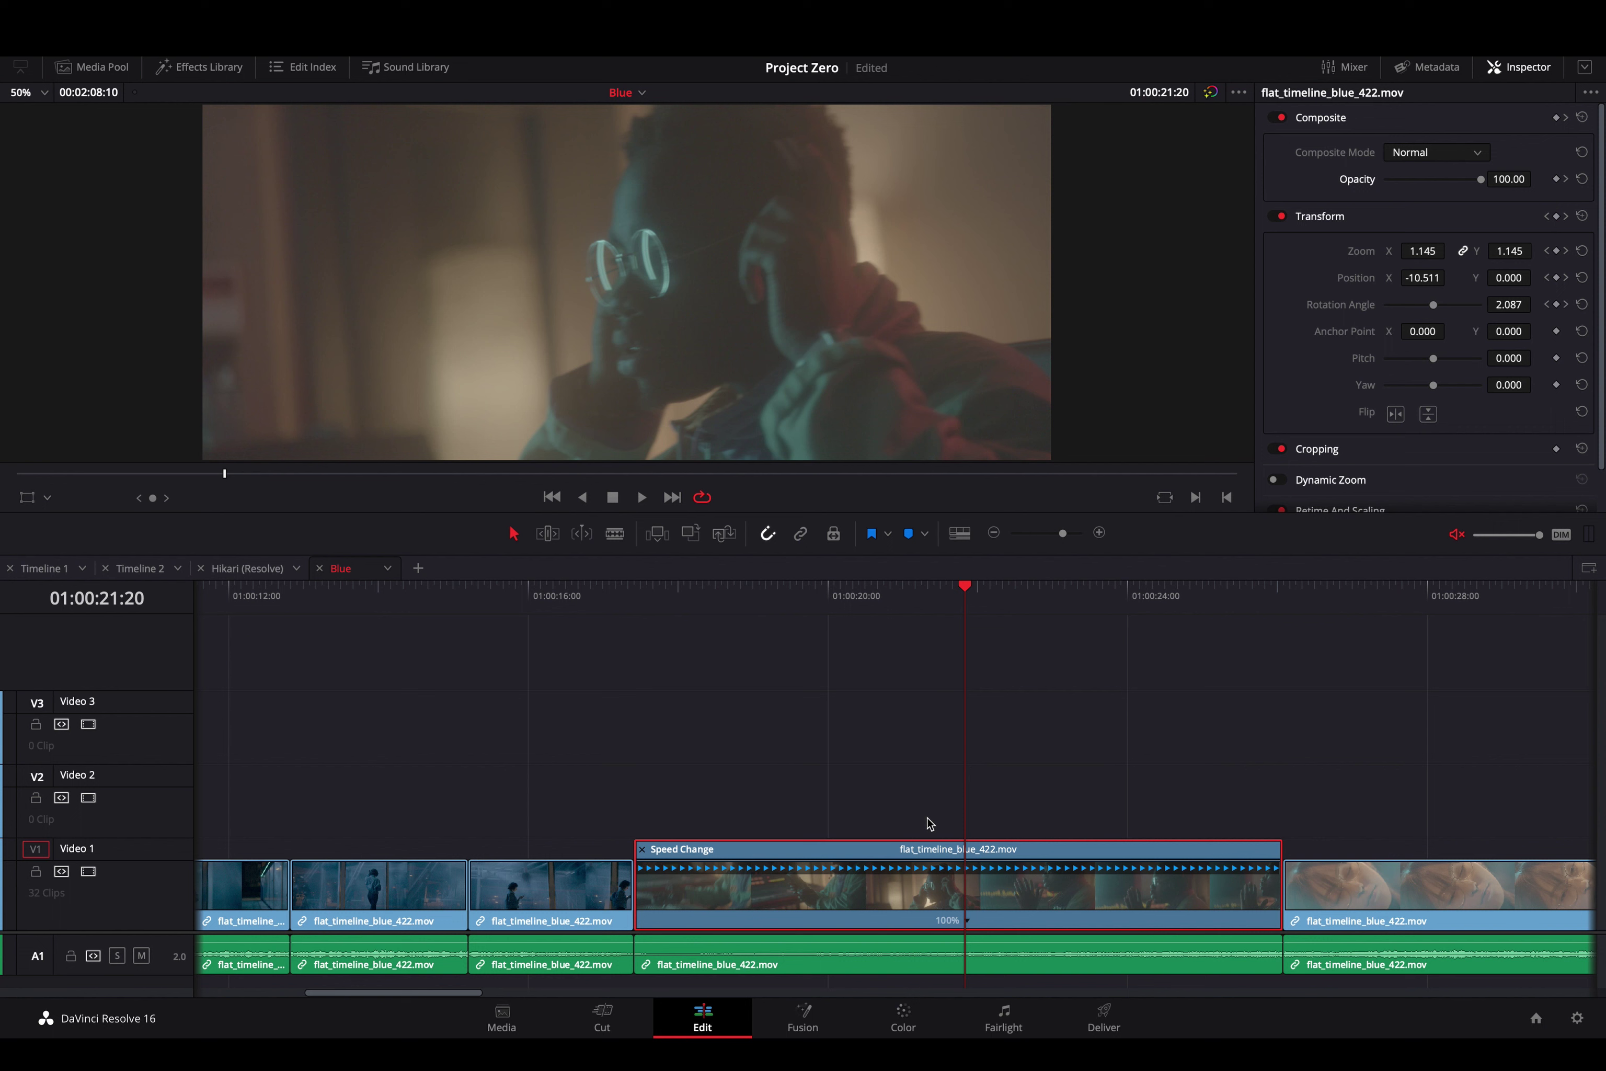
Review the Change Clip Speed options with the retime controls enabled, and cancel without changing the speed
right_click(954, 898)
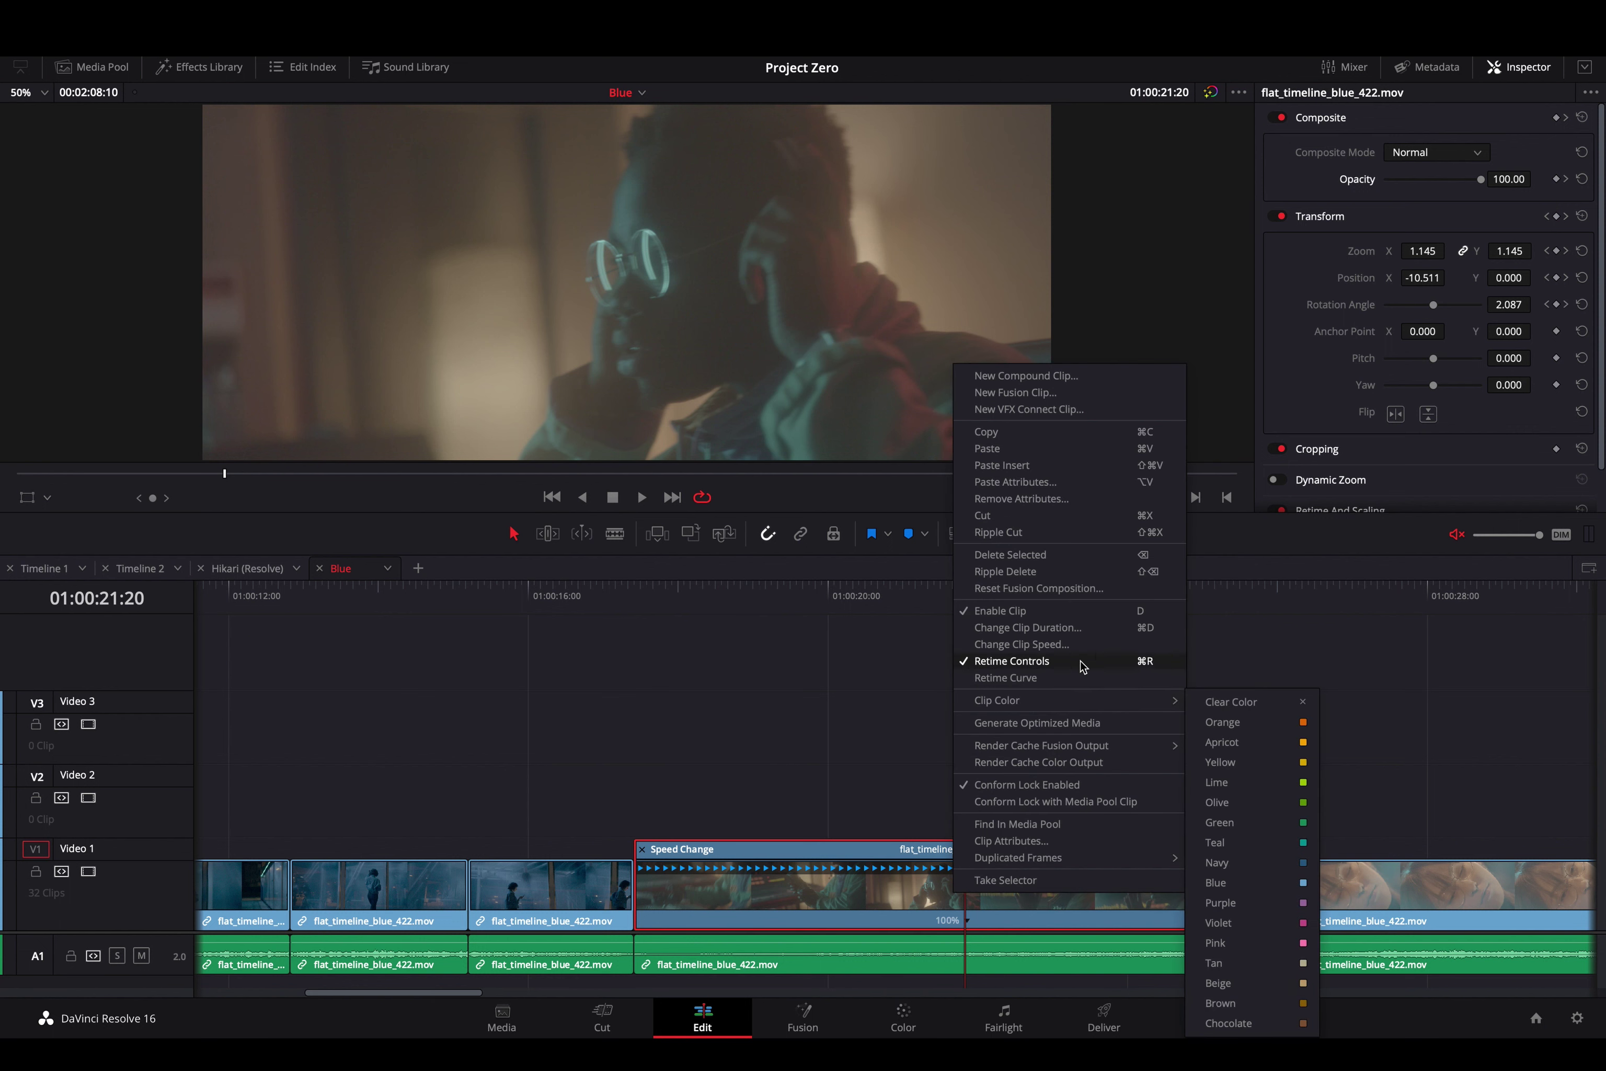
click(1019, 644)
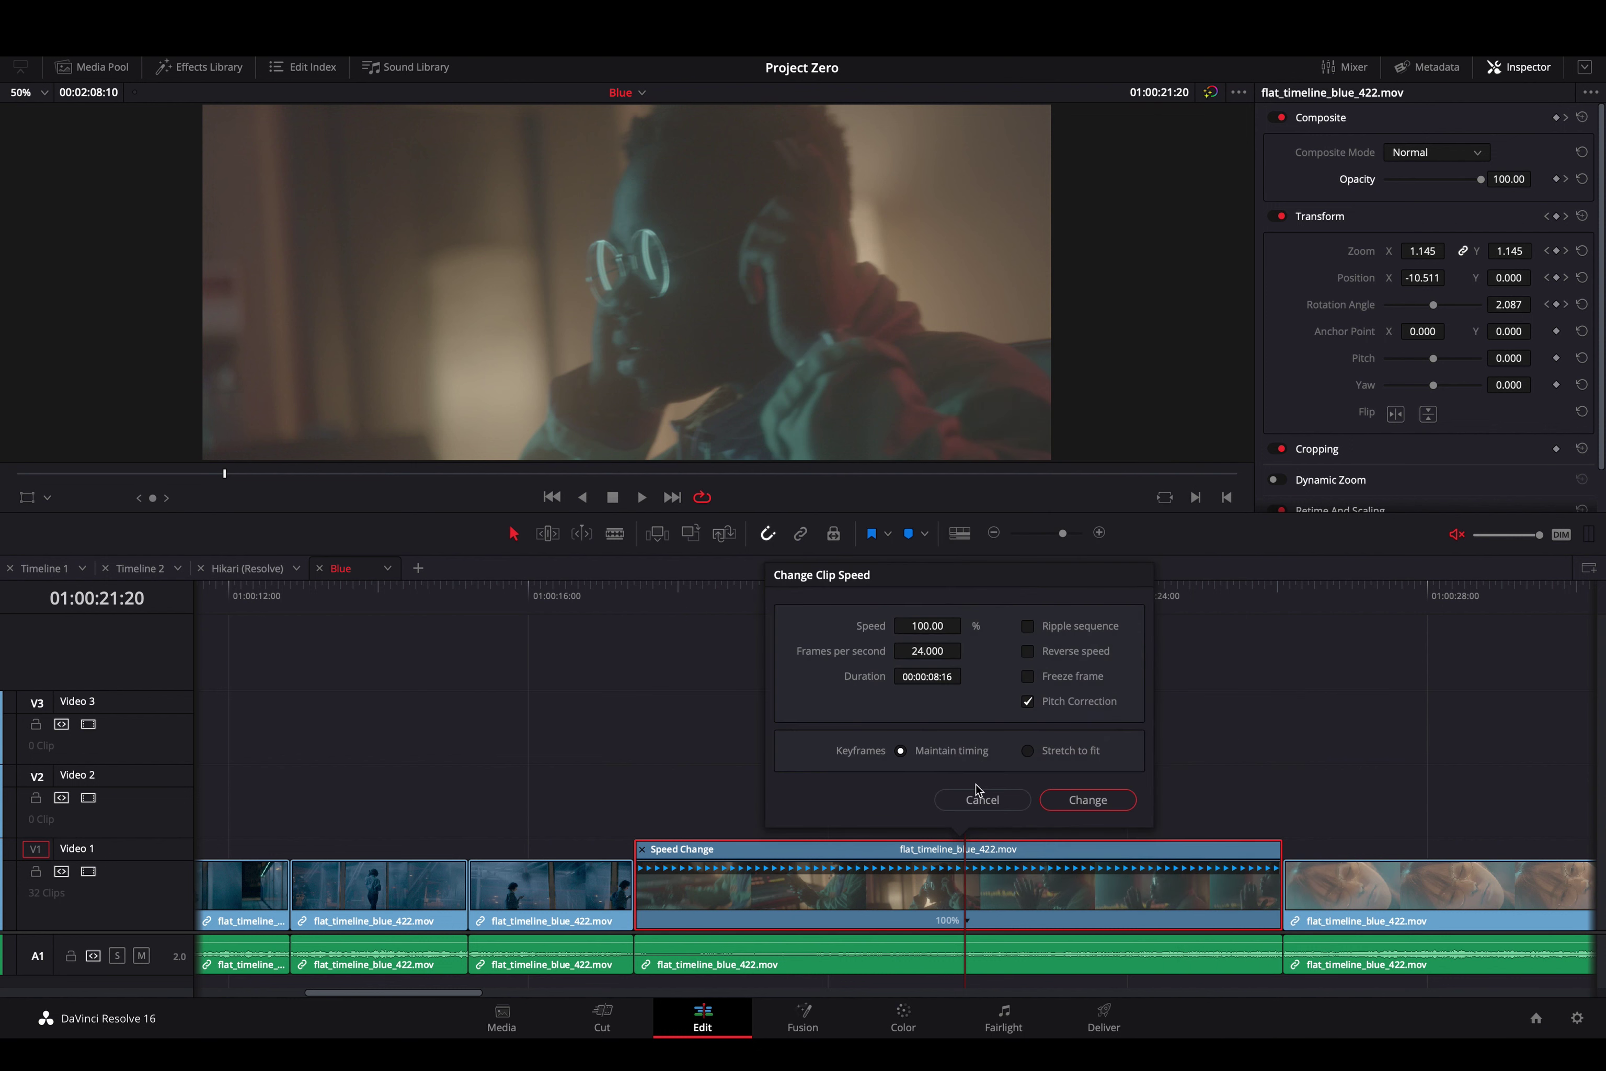
click(982, 798)
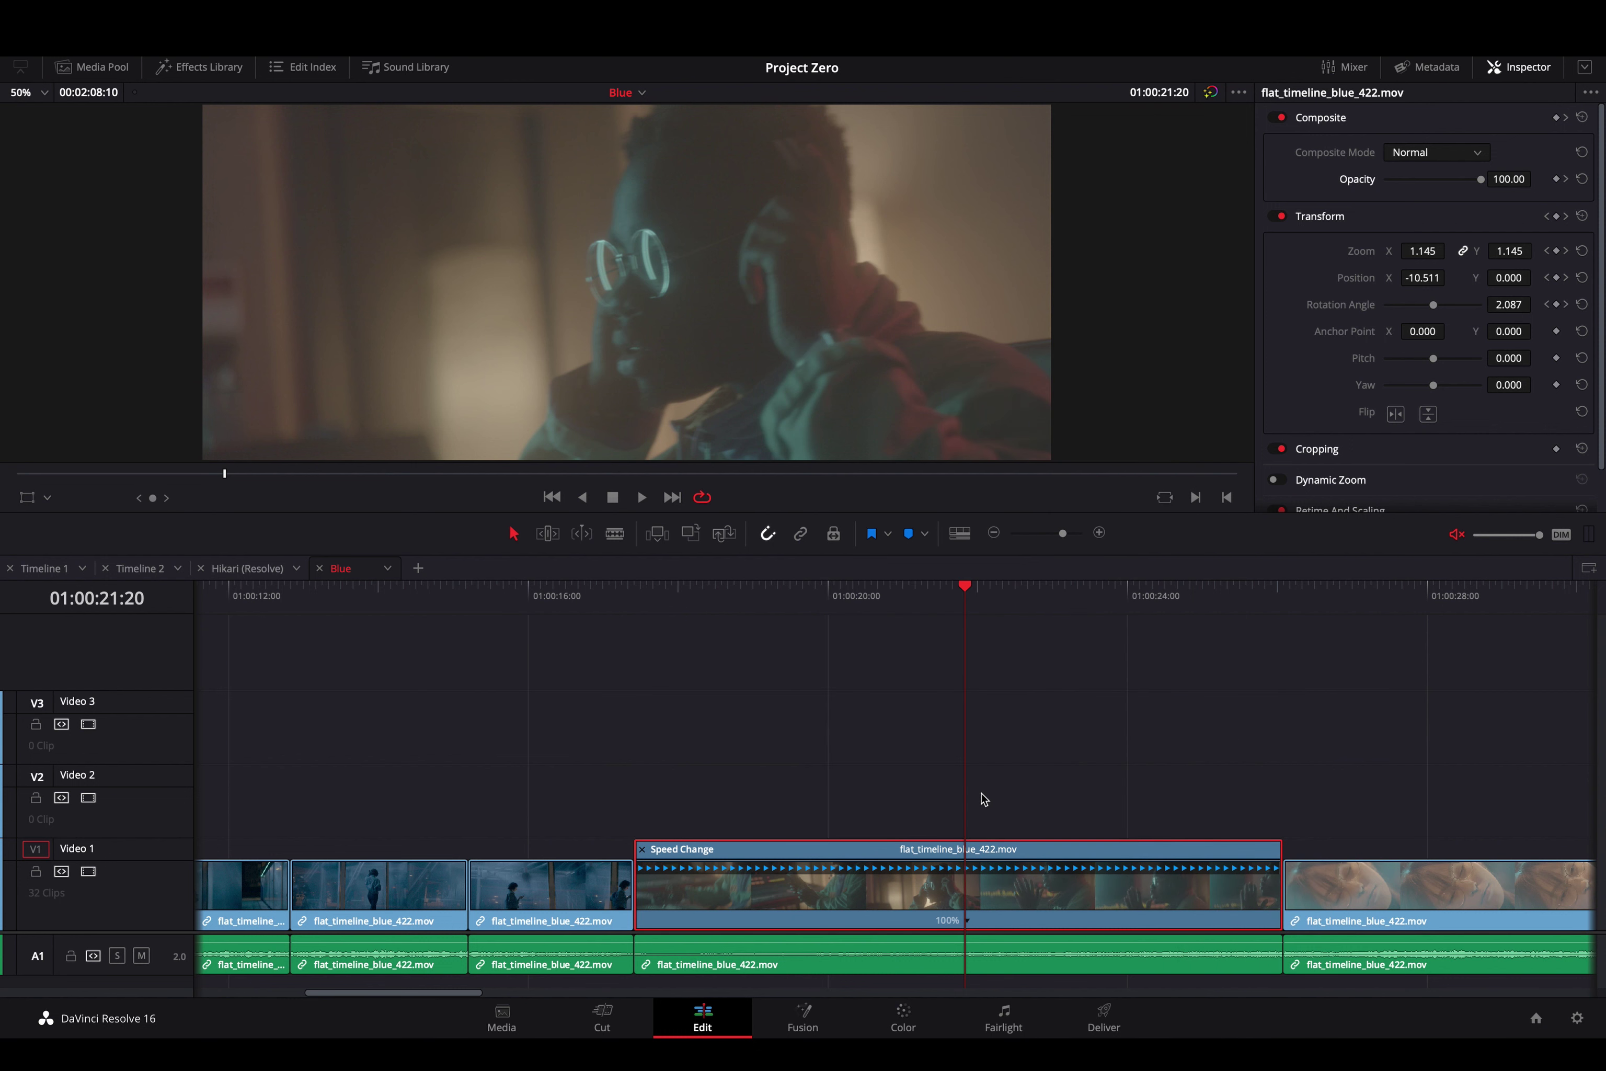
Add a speed point to the clip at 01:00:20:01
drag(897, 598, 833, 712)
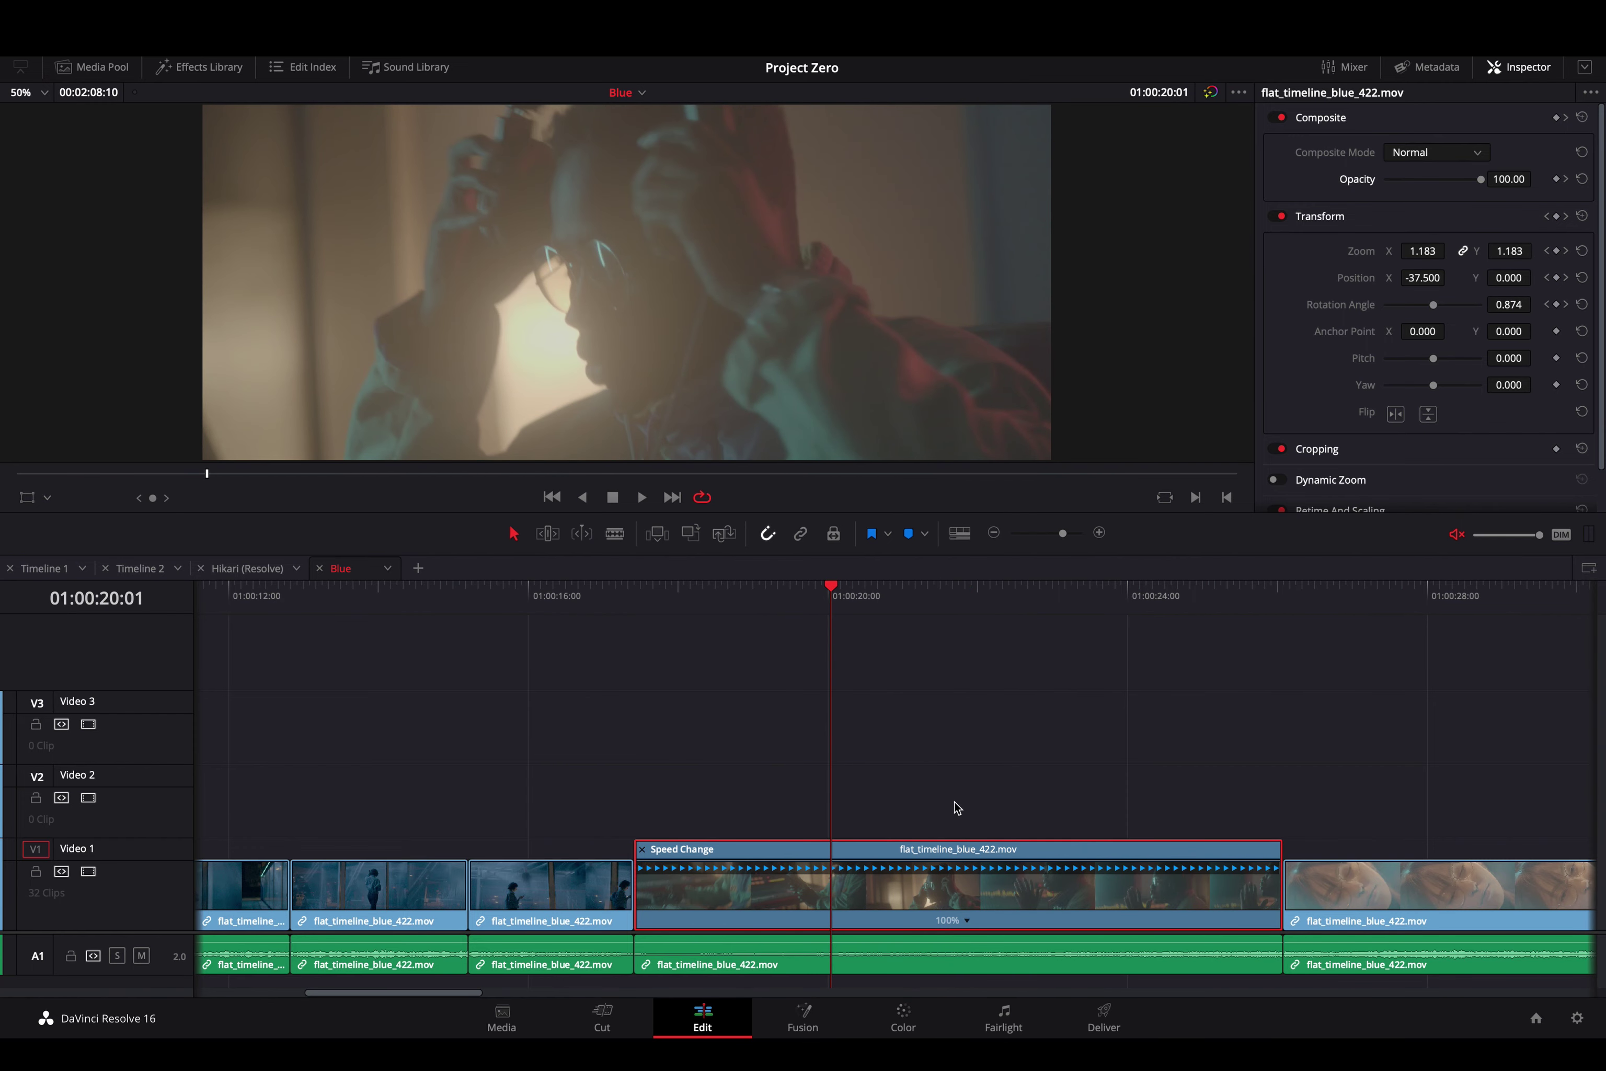
click(968, 921)
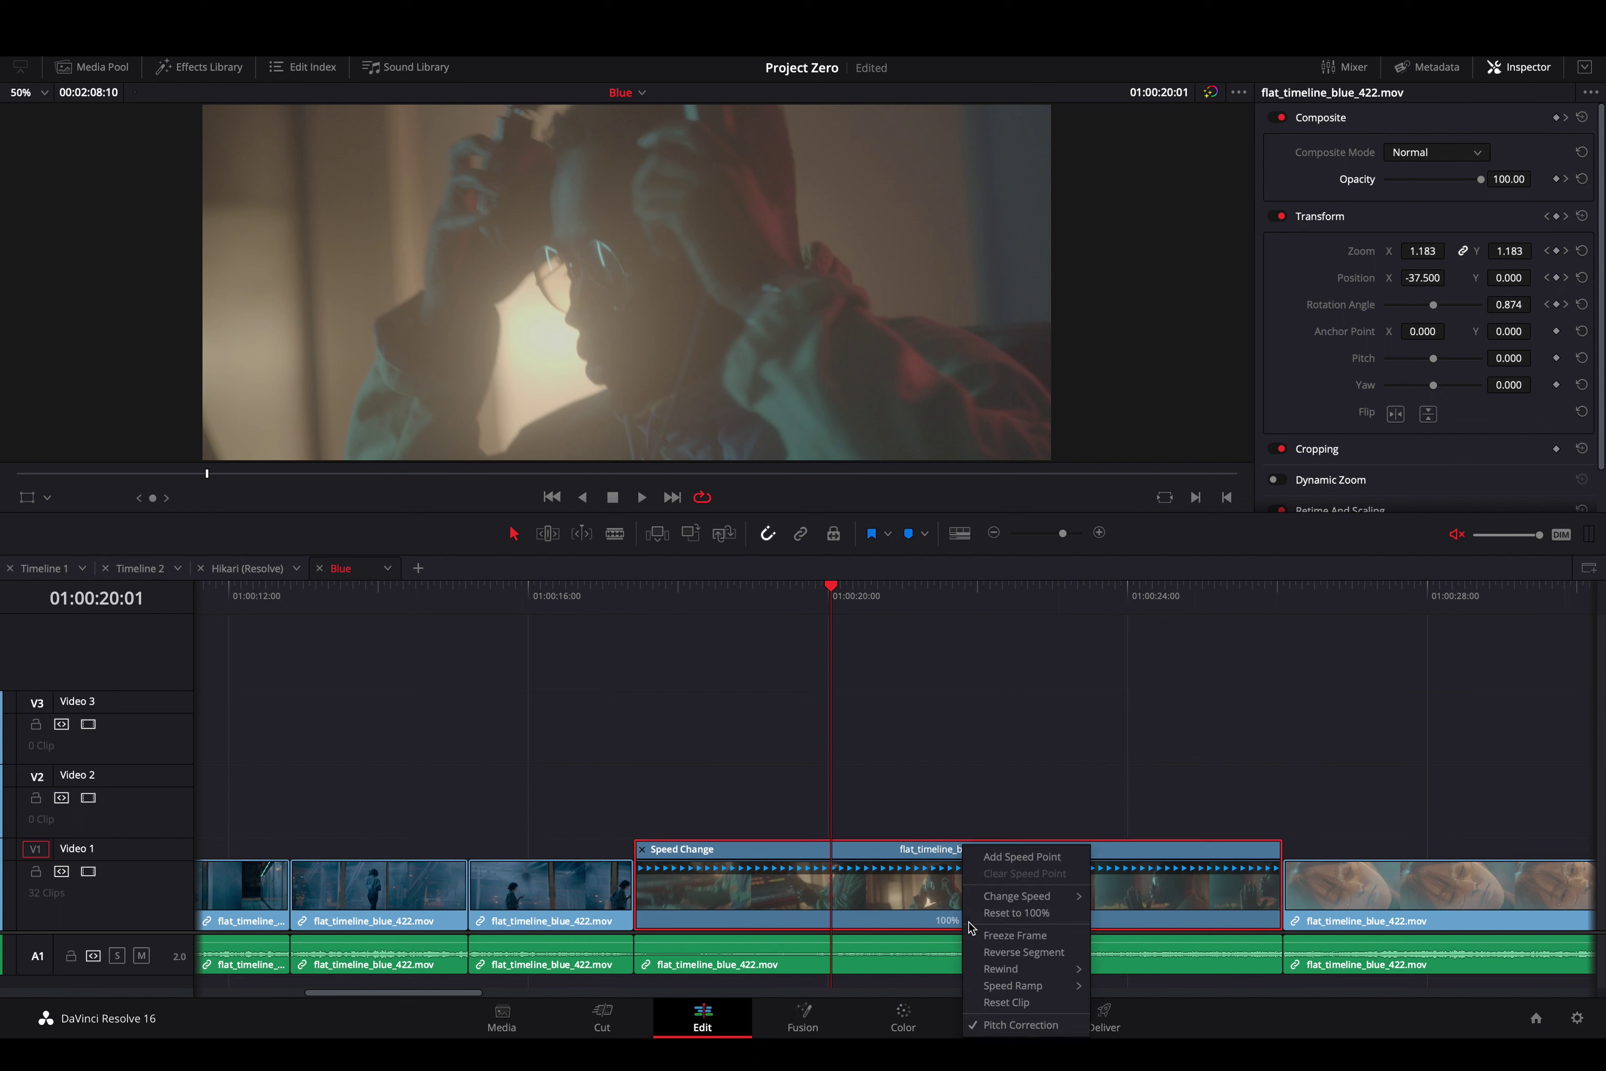
mouse_move(1071, 907)
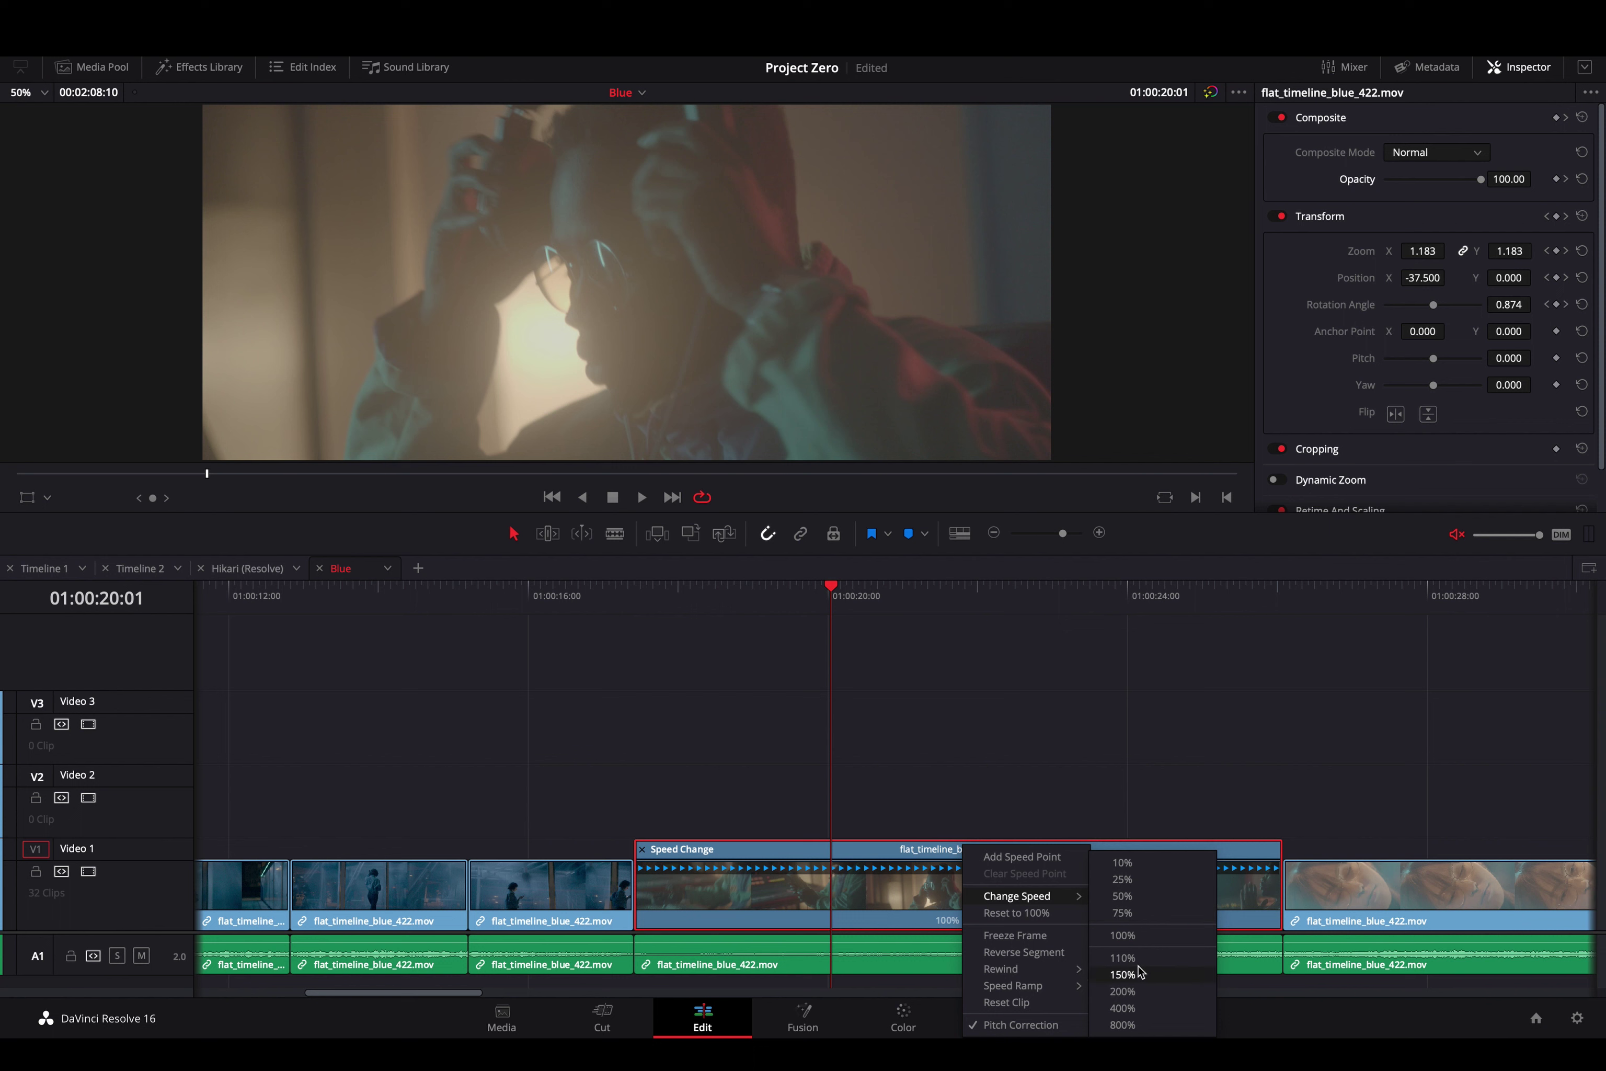
click(1046, 859)
Add a second speed point to the clip at 01:00:22:07
drag(919, 608, 999, 611)
click(1060, 923)
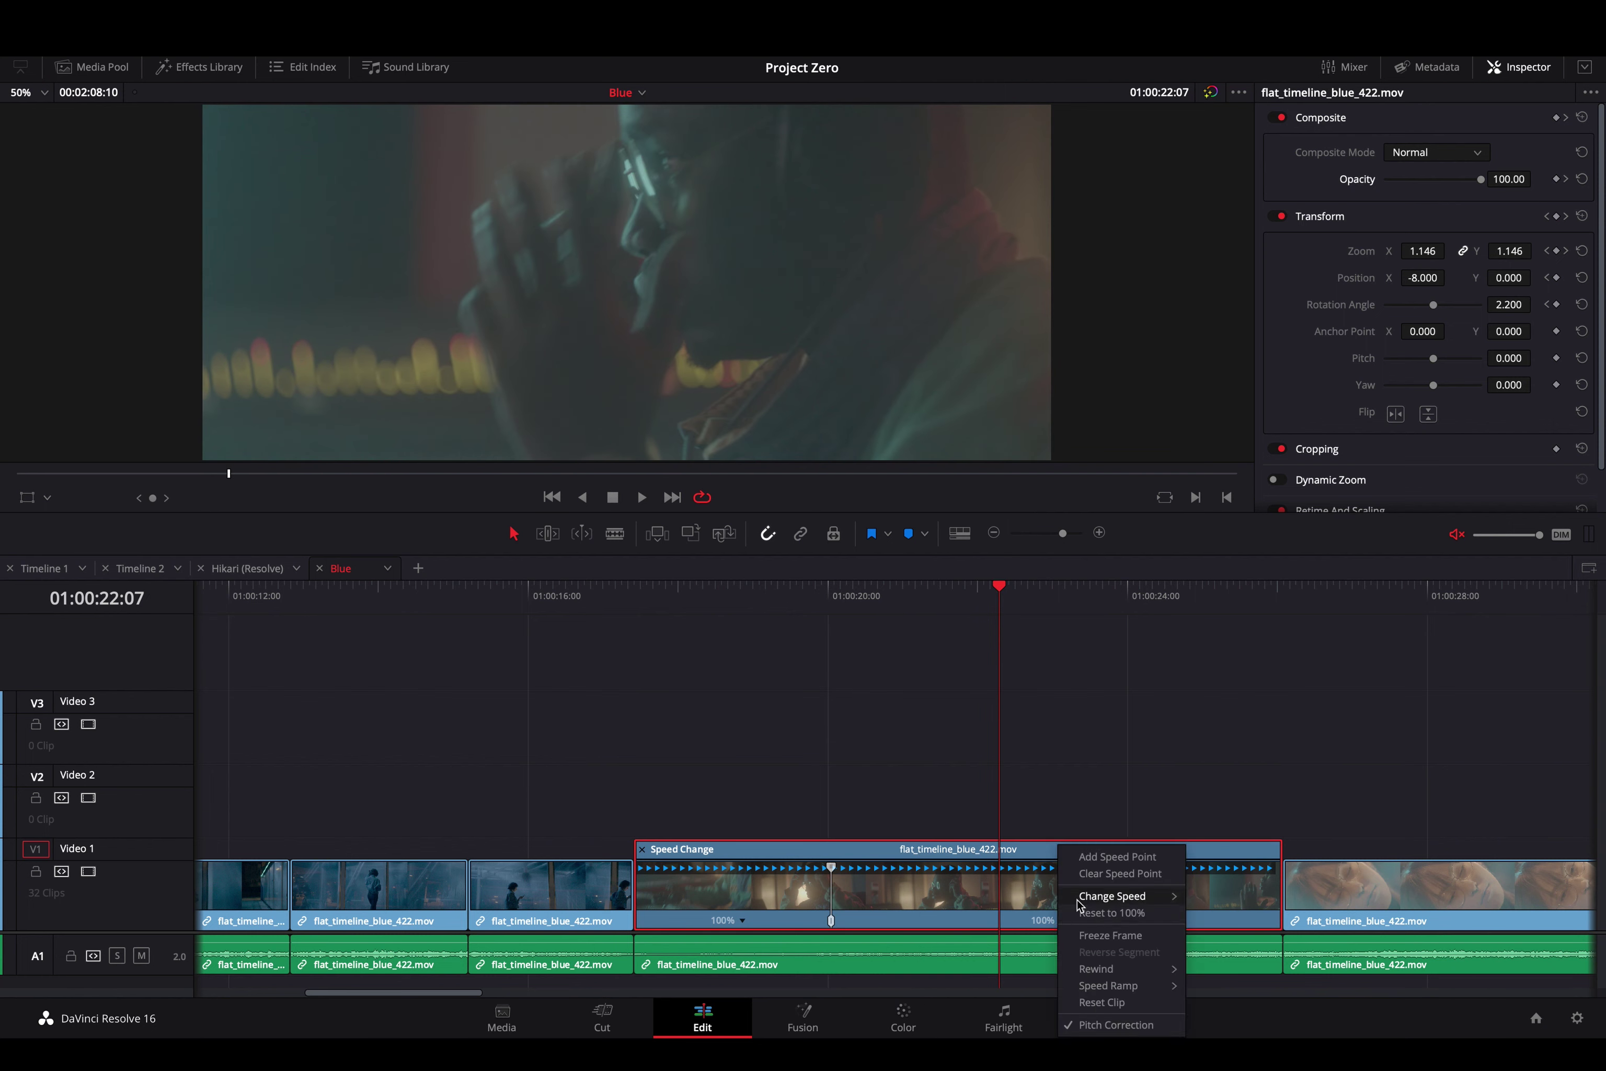
click(1101, 851)
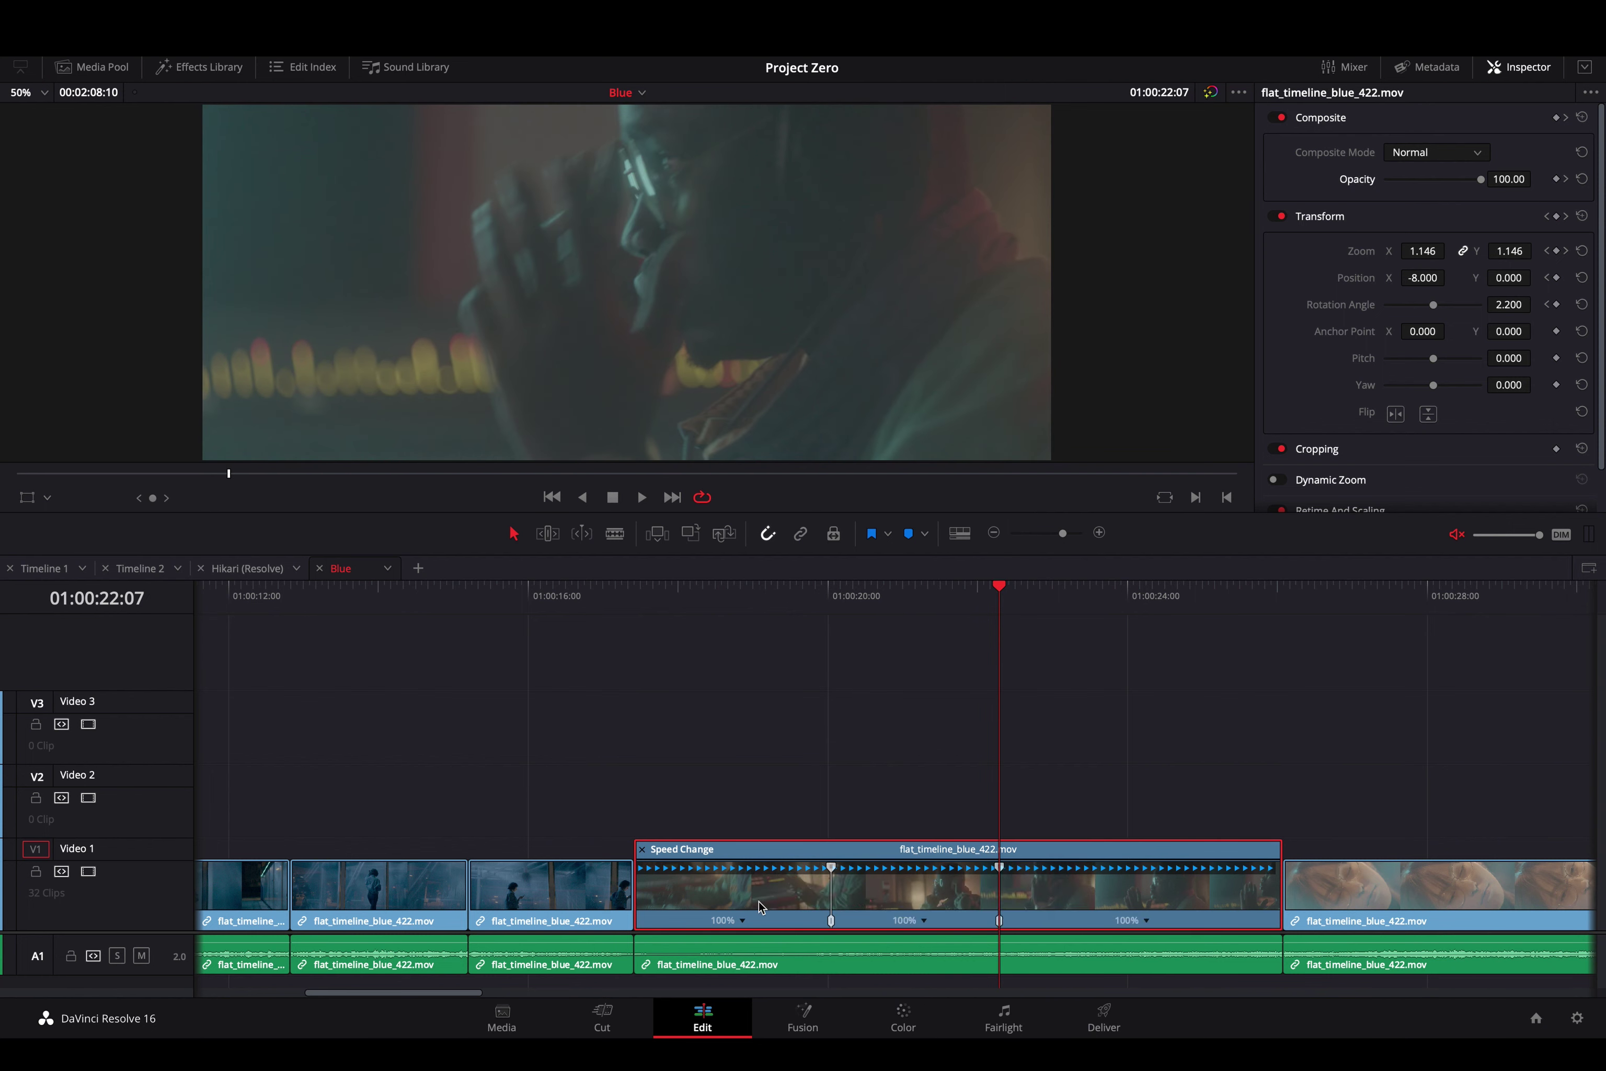
Play the clip across the first speed point from 01:00:19:02, and move that speed point slightly later in the clip
click(760, 608)
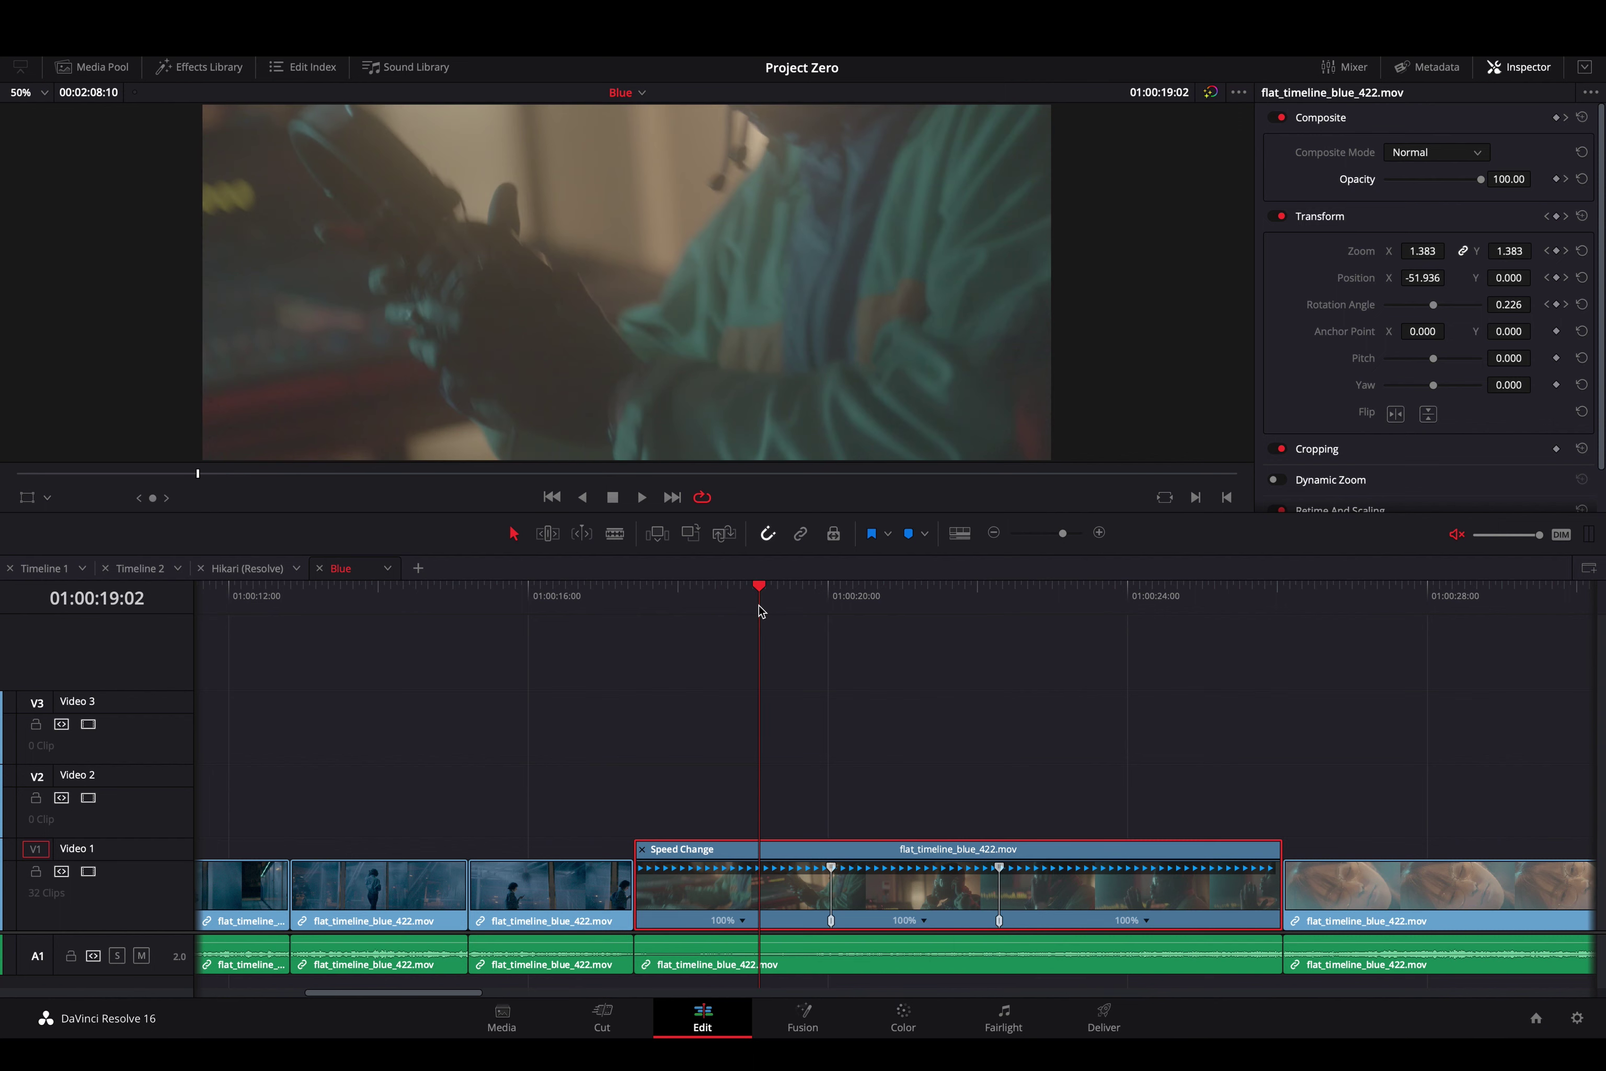
key(space)
key(space)
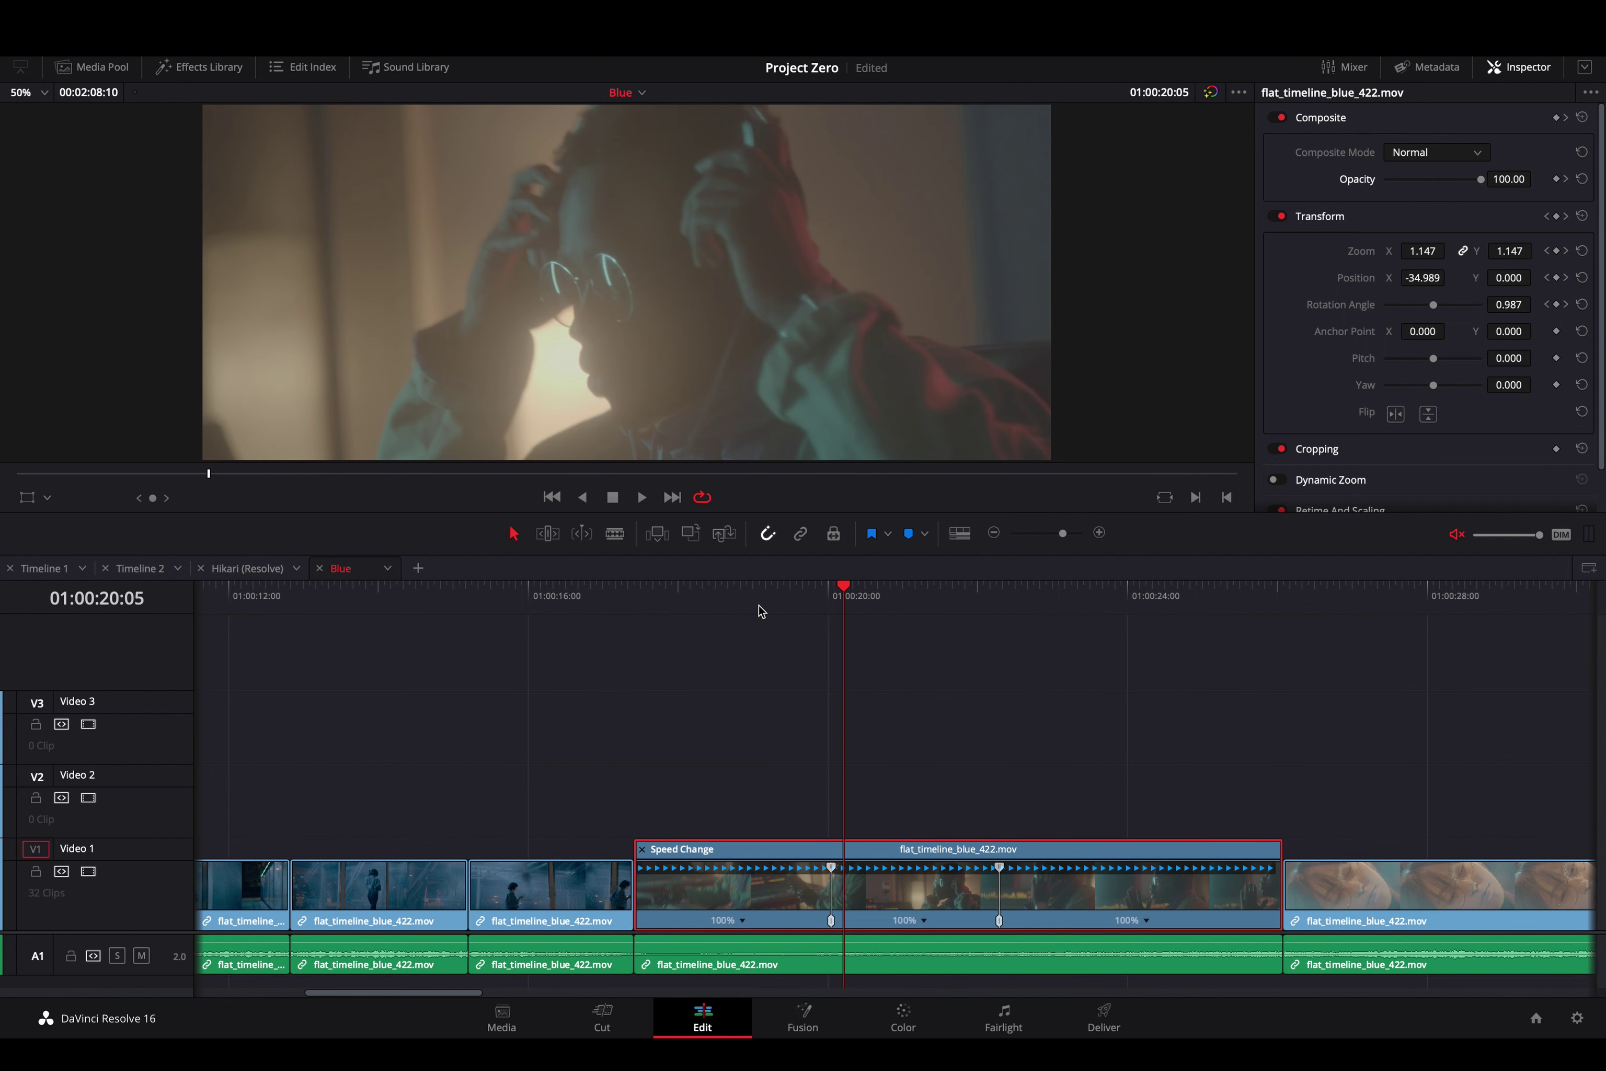
drag(833, 925, 856, 919)
Change the speed of the middle segment between the two speed points to 150%
click(912, 602)
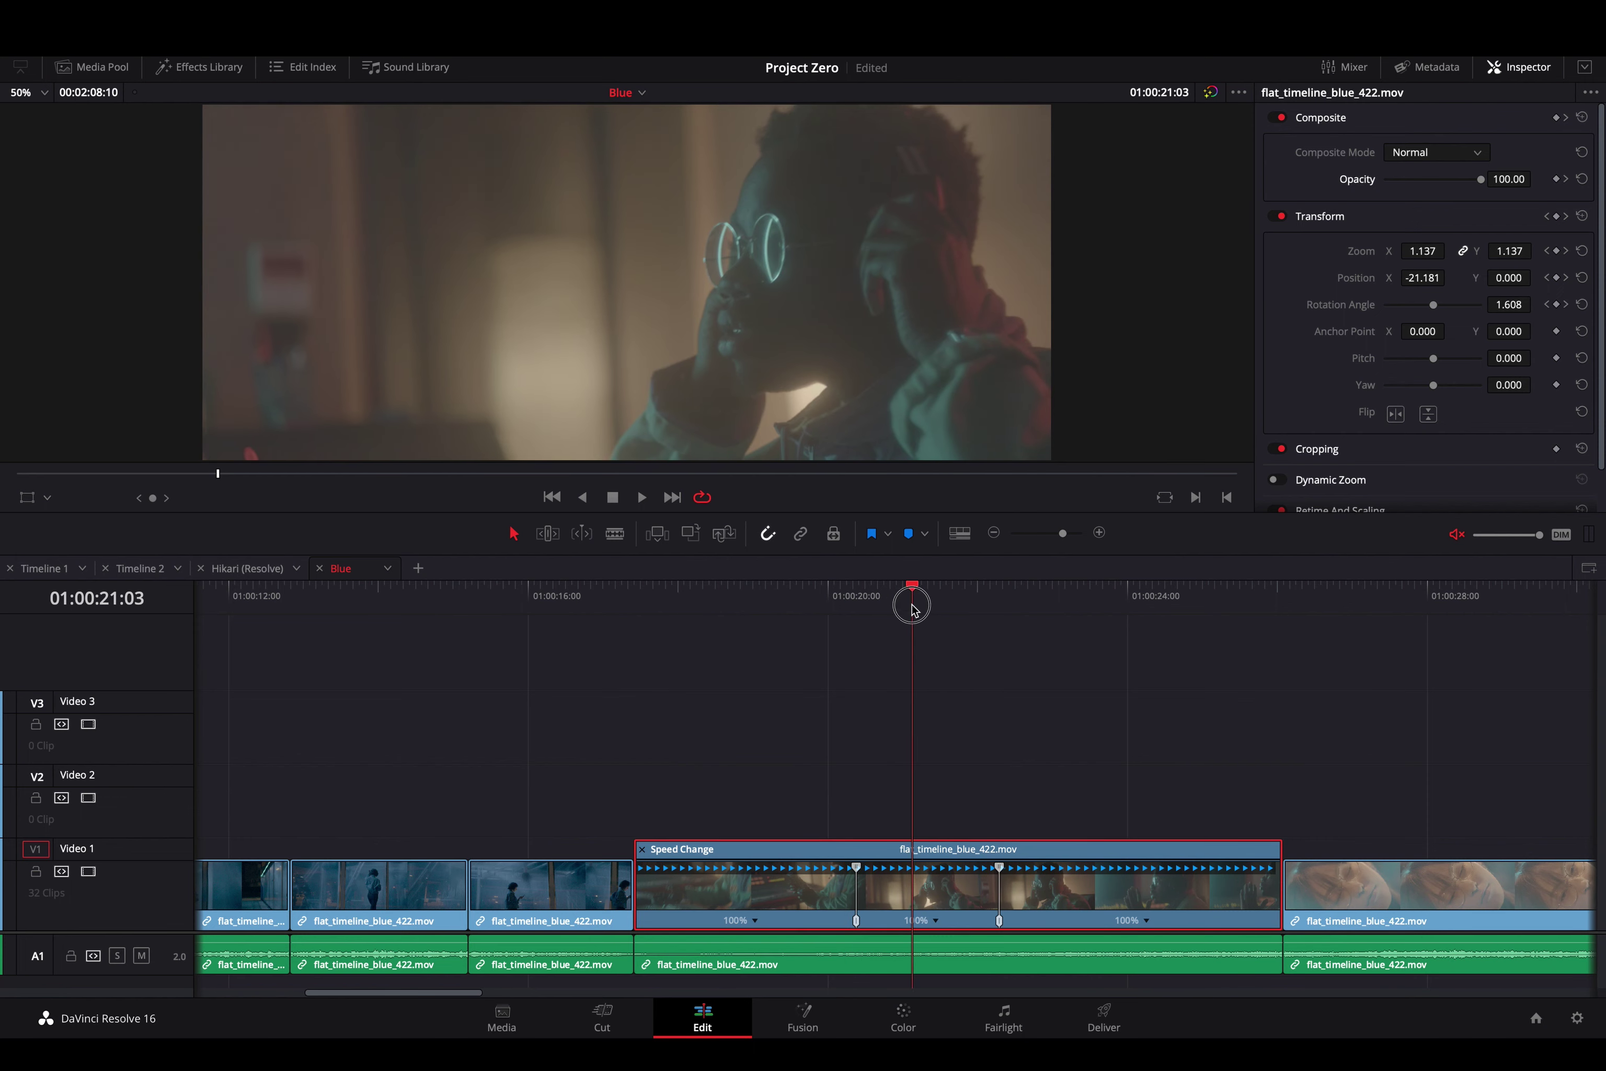
click(938, 921)
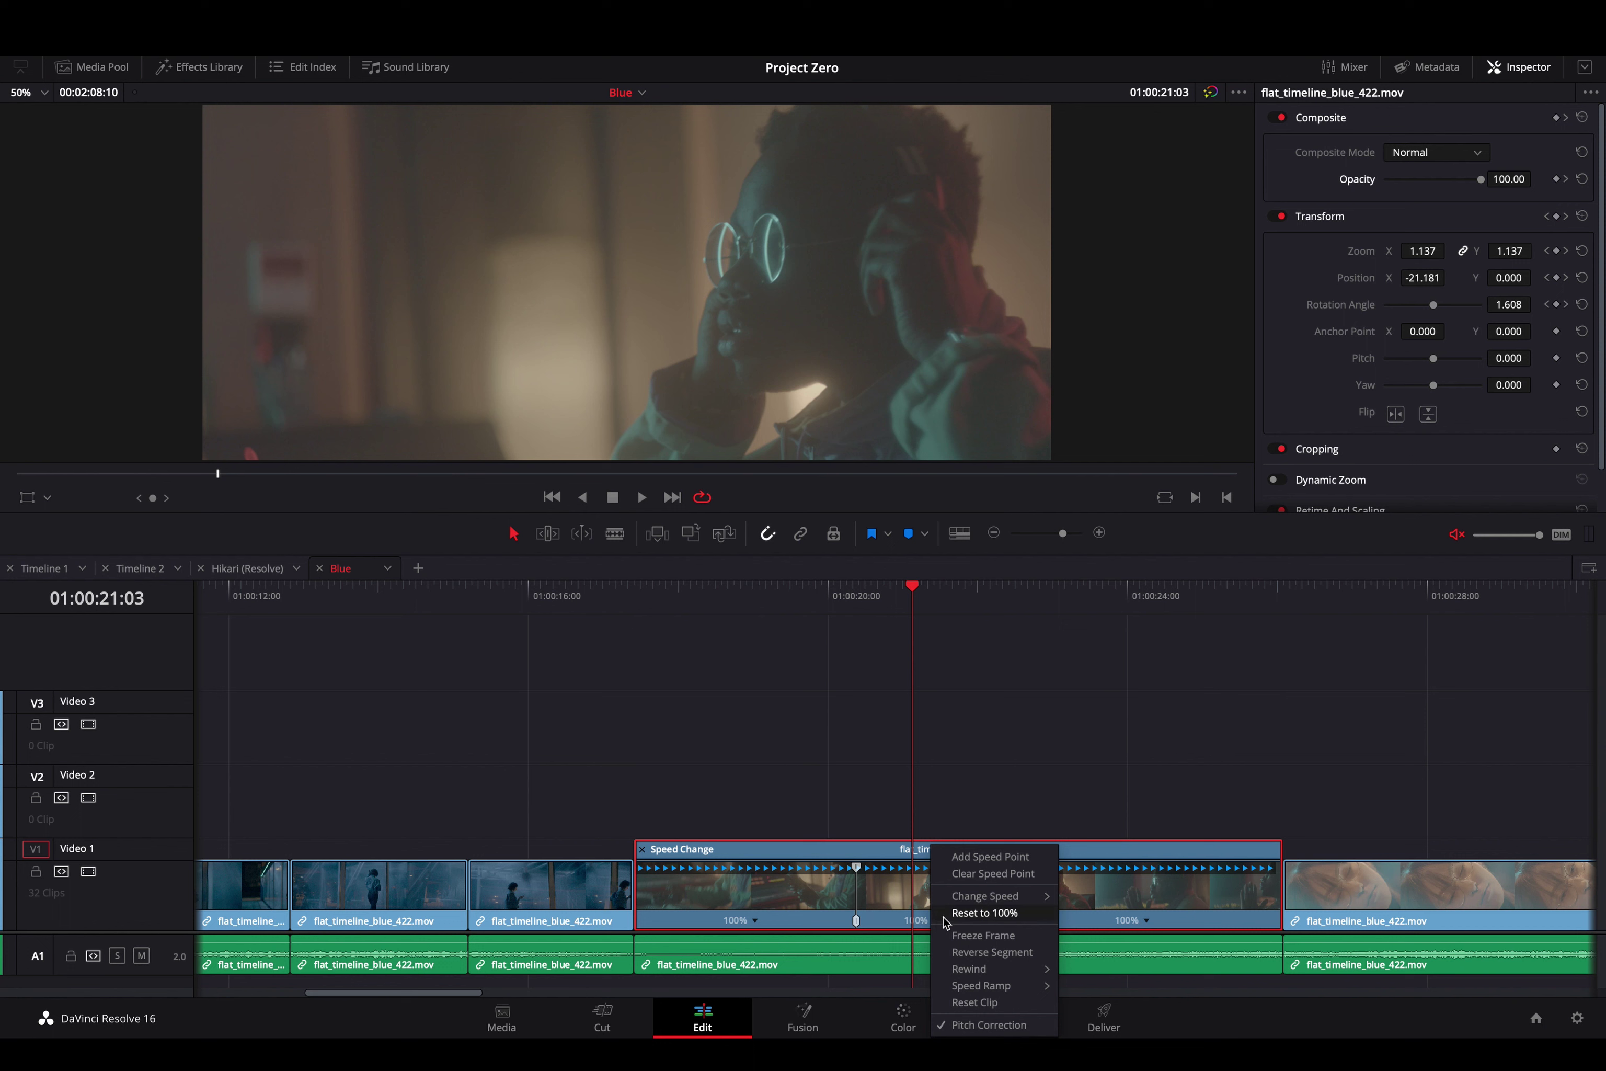
mouse_move(1005, 901)
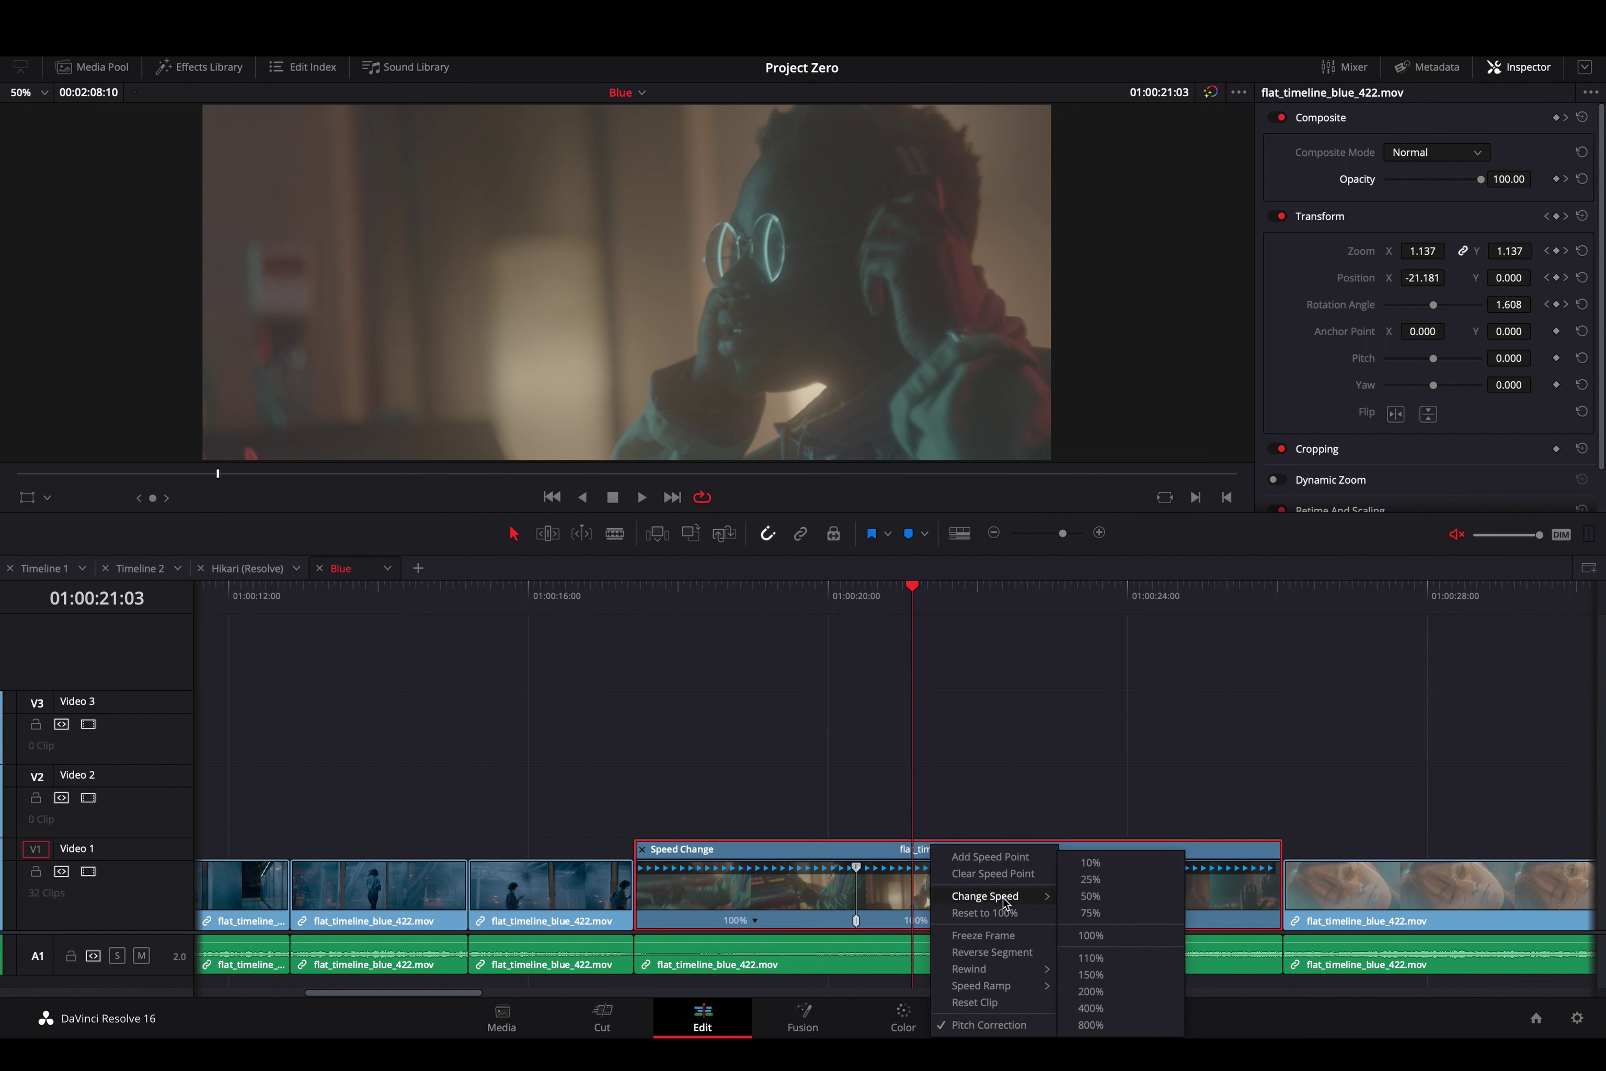
click(1125, 974)
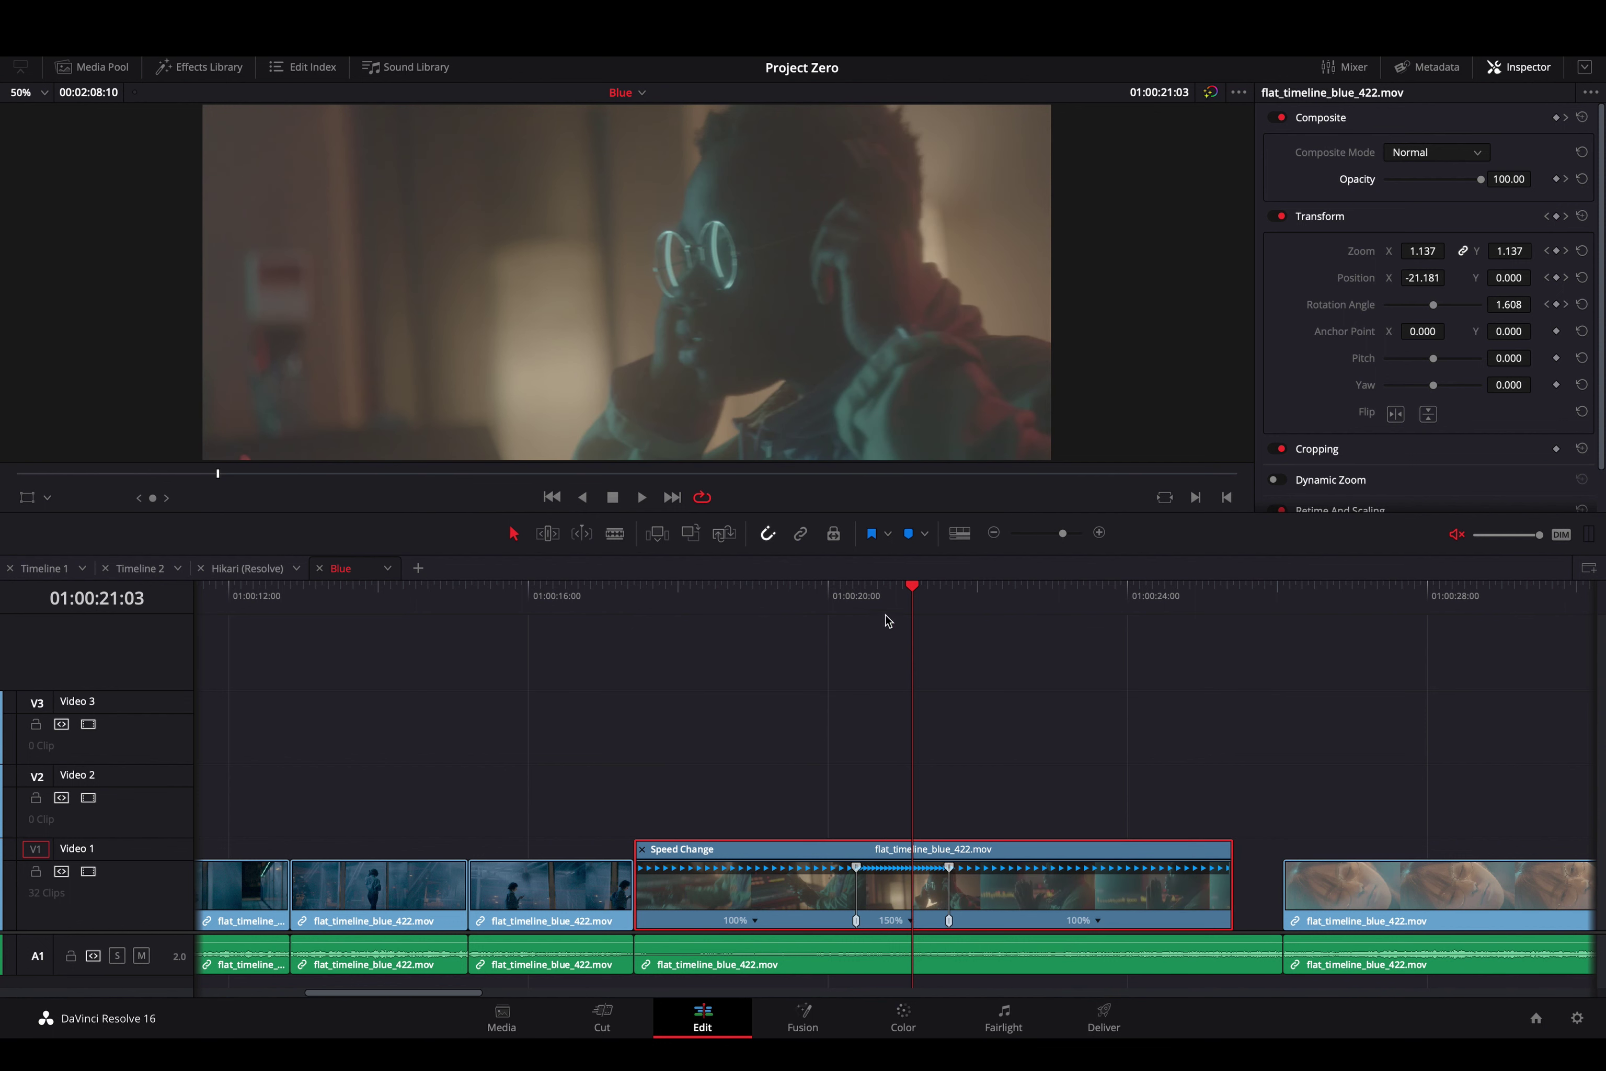
Scrub and play back the clip across the 150% segment to review the speed change
drag(889, 620, 948, 615)
key(space)
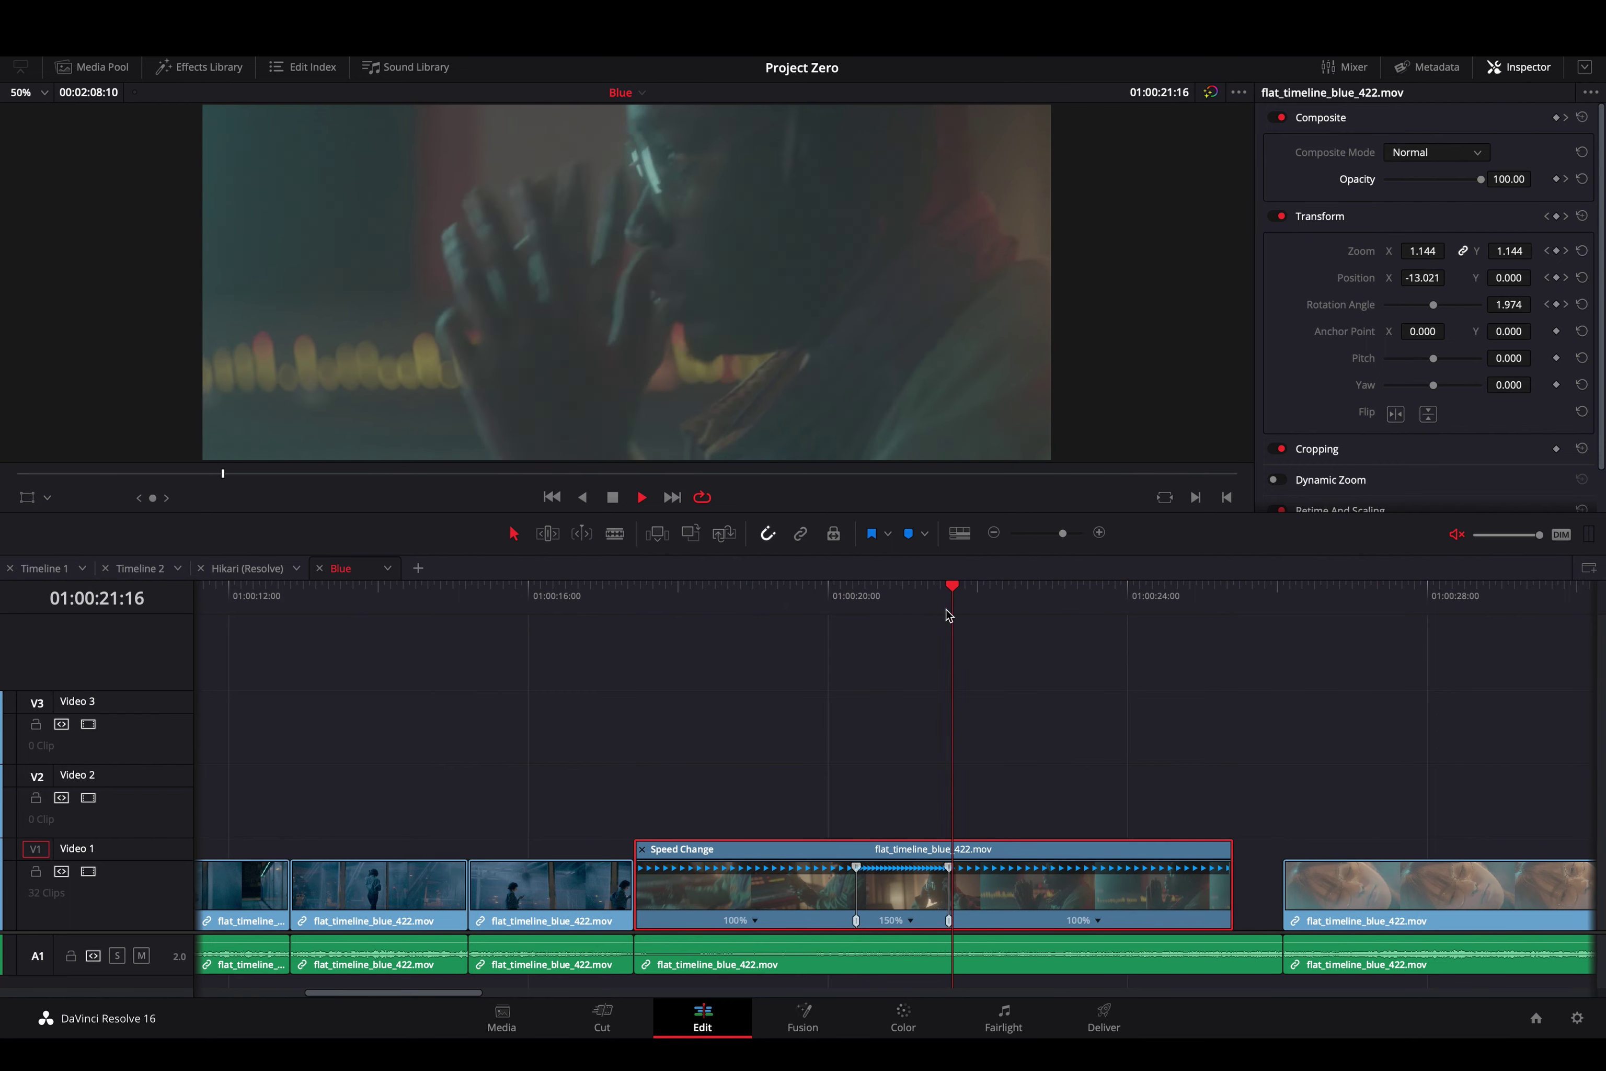
click(928, 597)
drag(930, 602, 745, 608)
key(space)
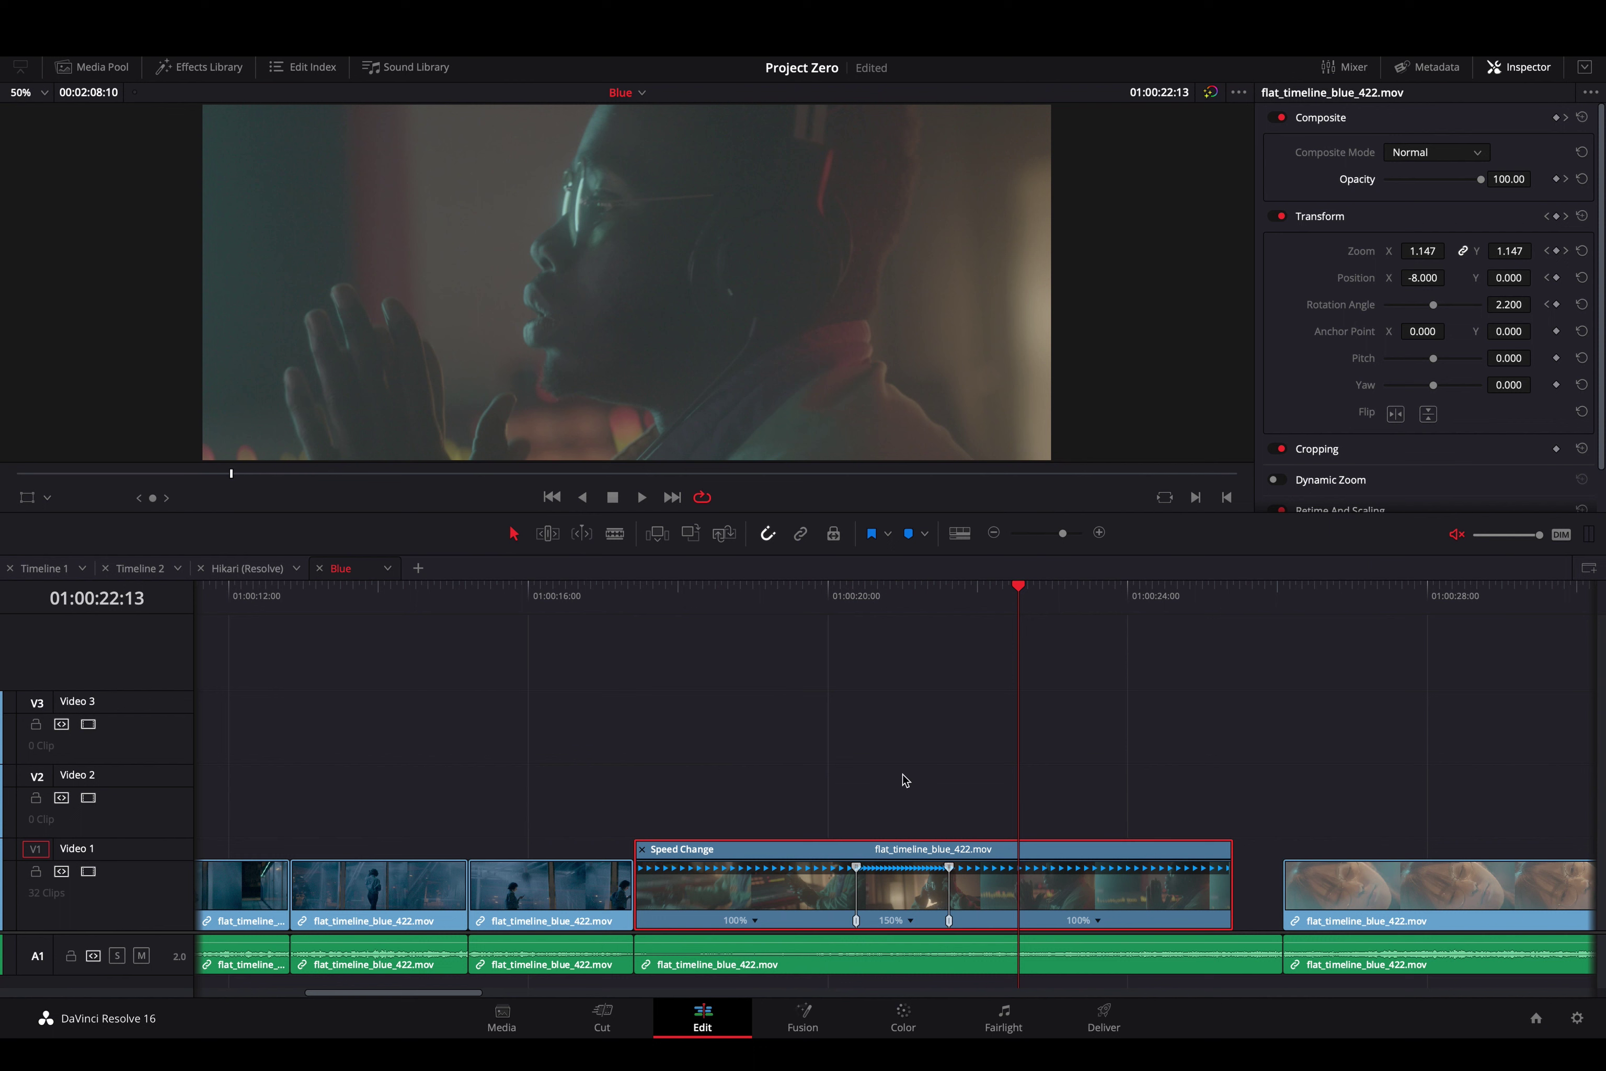
Reset the clip's retiming to remove its speed points and speed change
click(911, 922)
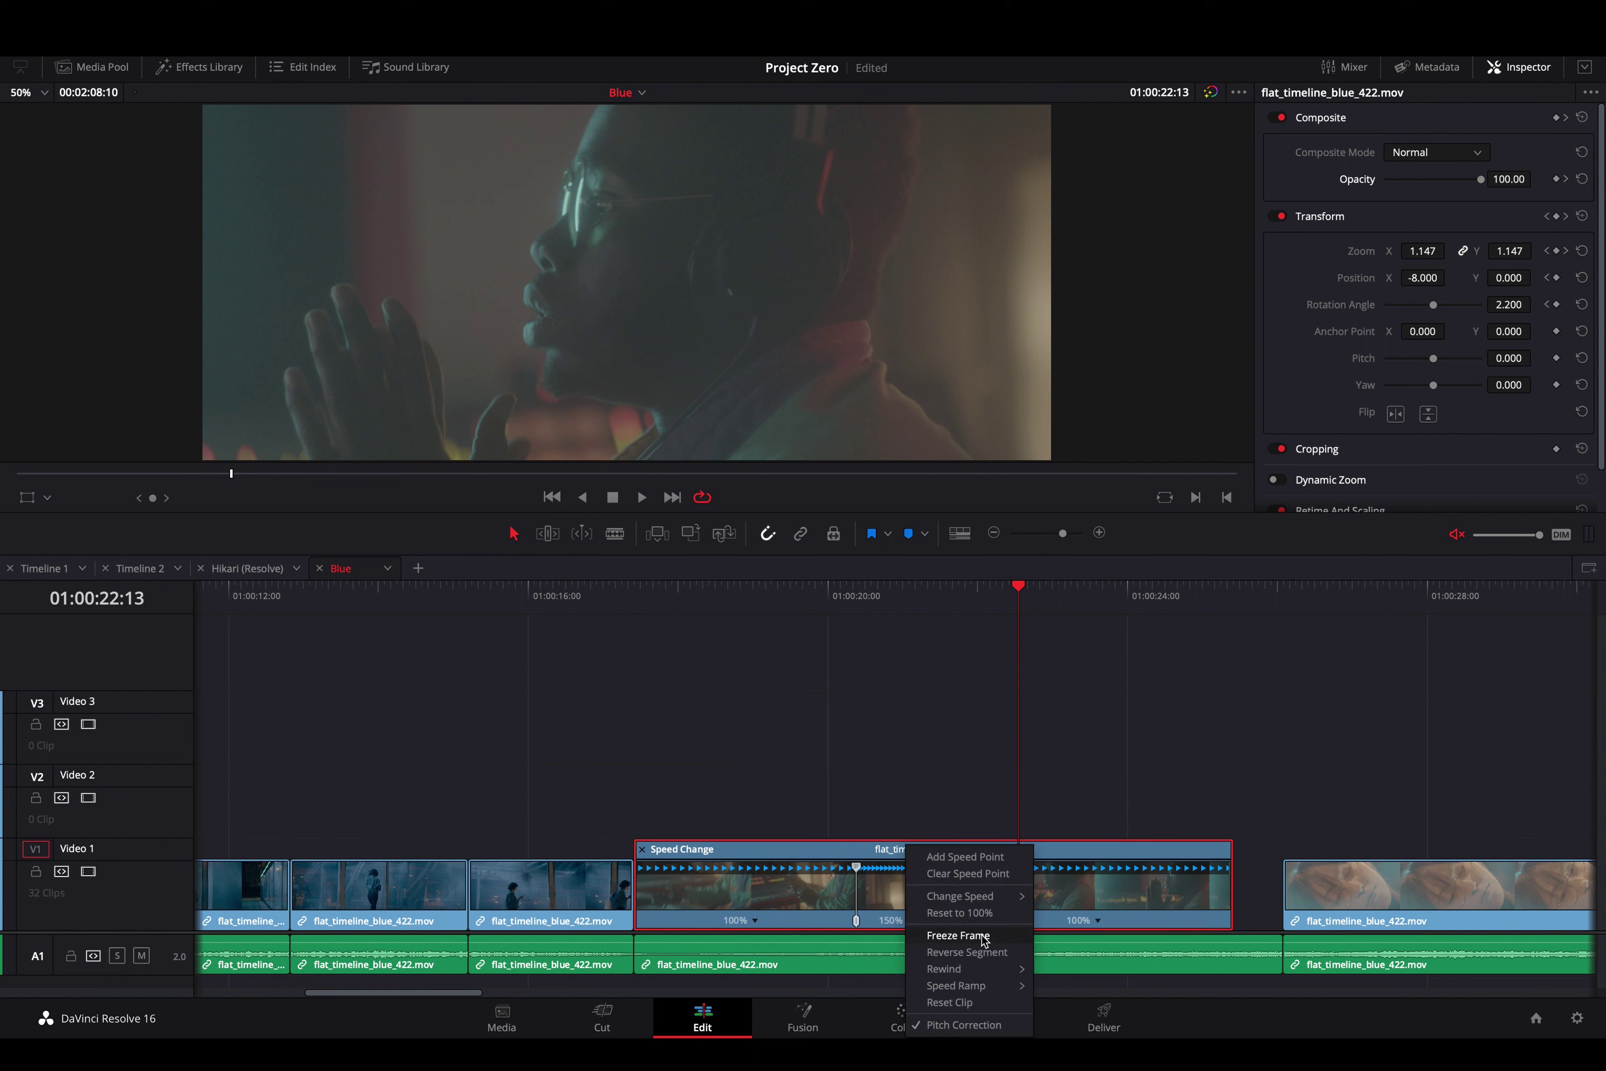
click(984, 1002)
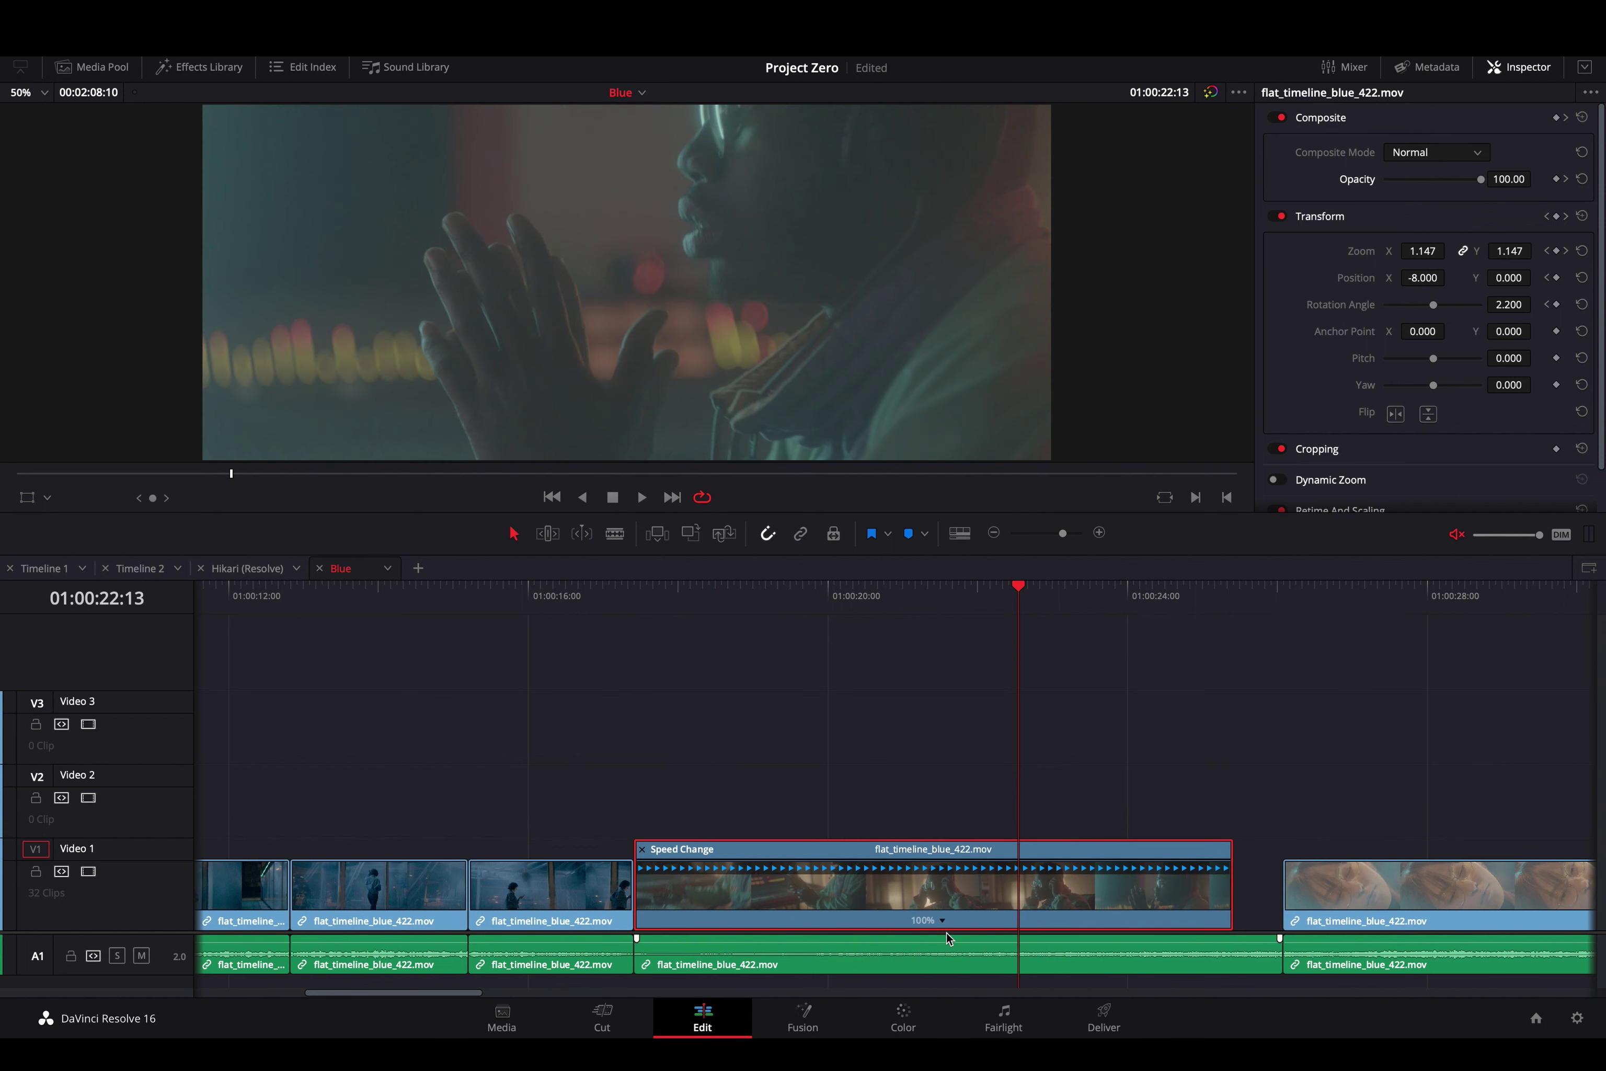
Try the Up from 0% speed ramp on the clip, and undo it
click(943, 919)
mouse_move(976, 971)
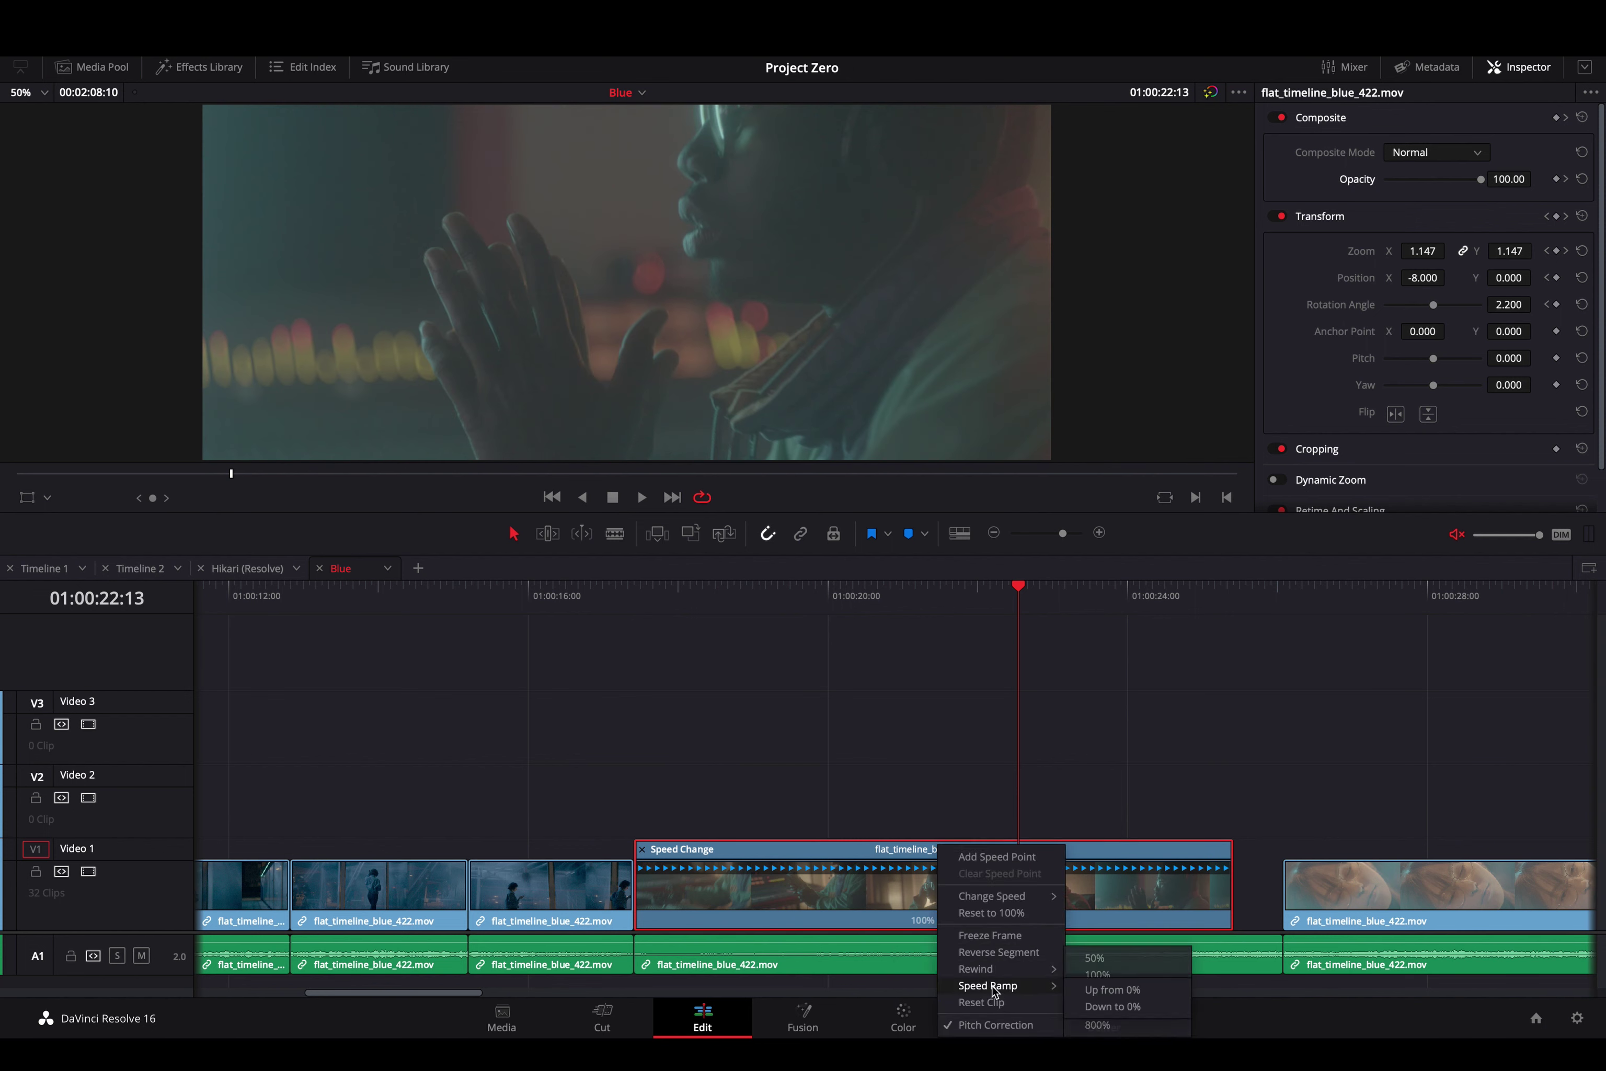
click(1112, 989)
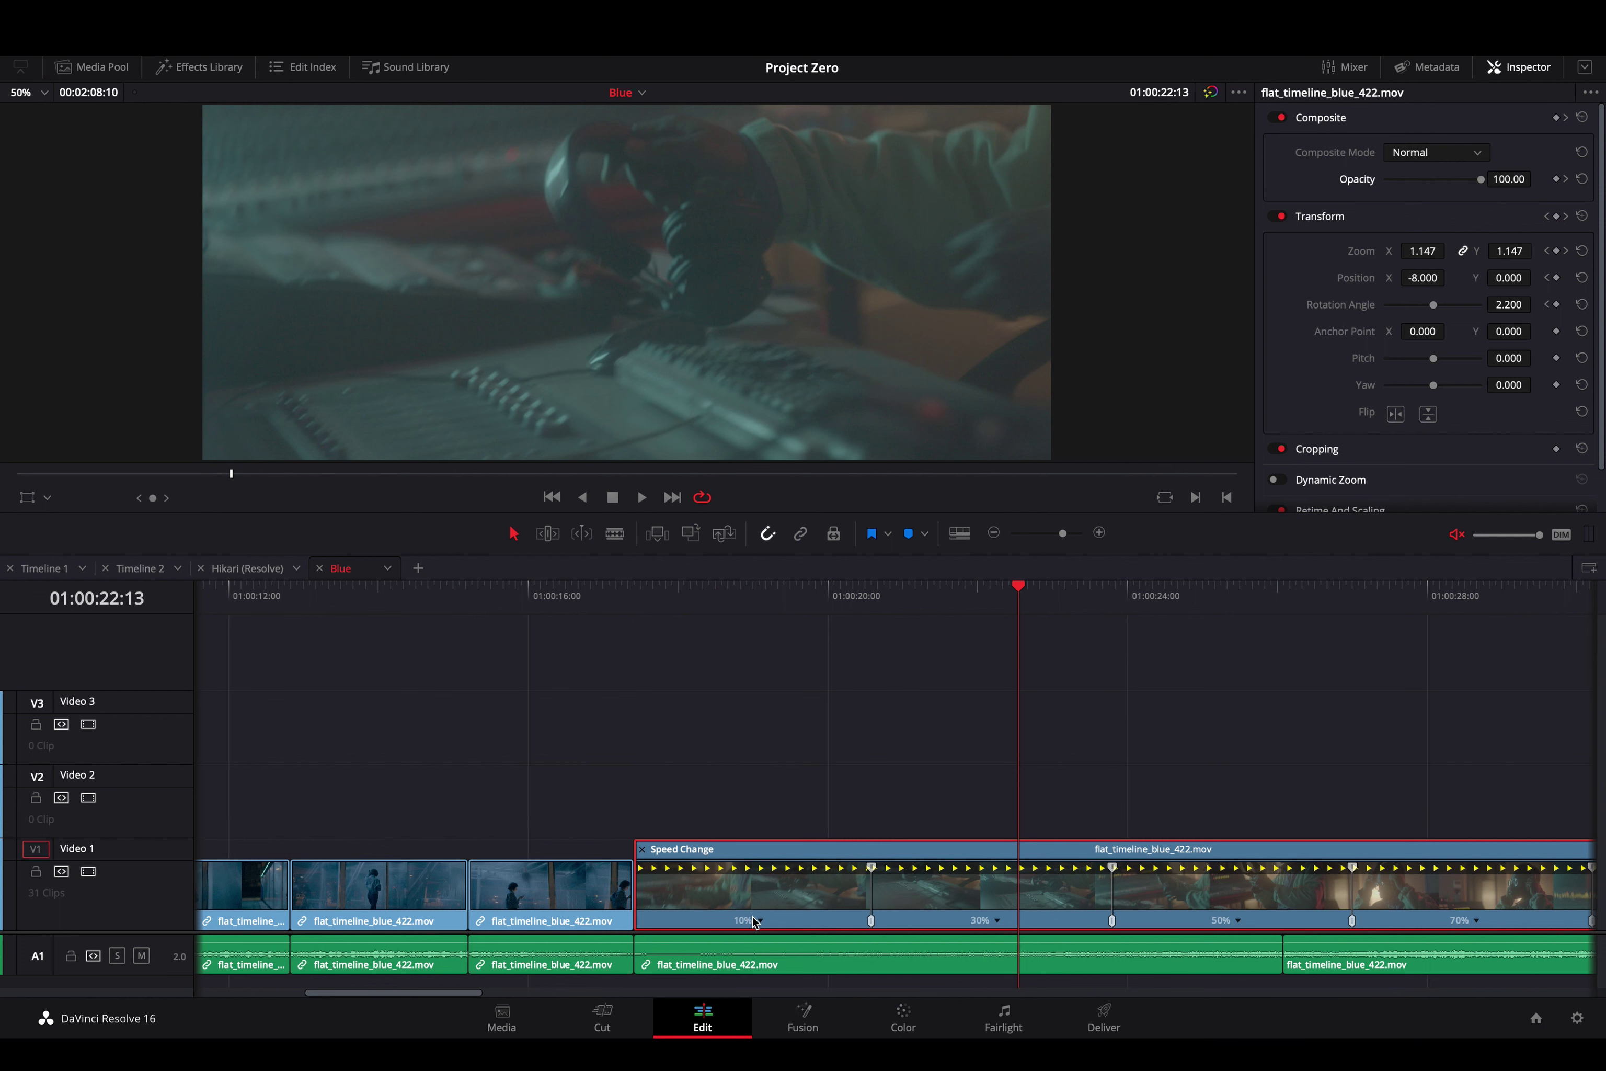
key(ctrl+z)
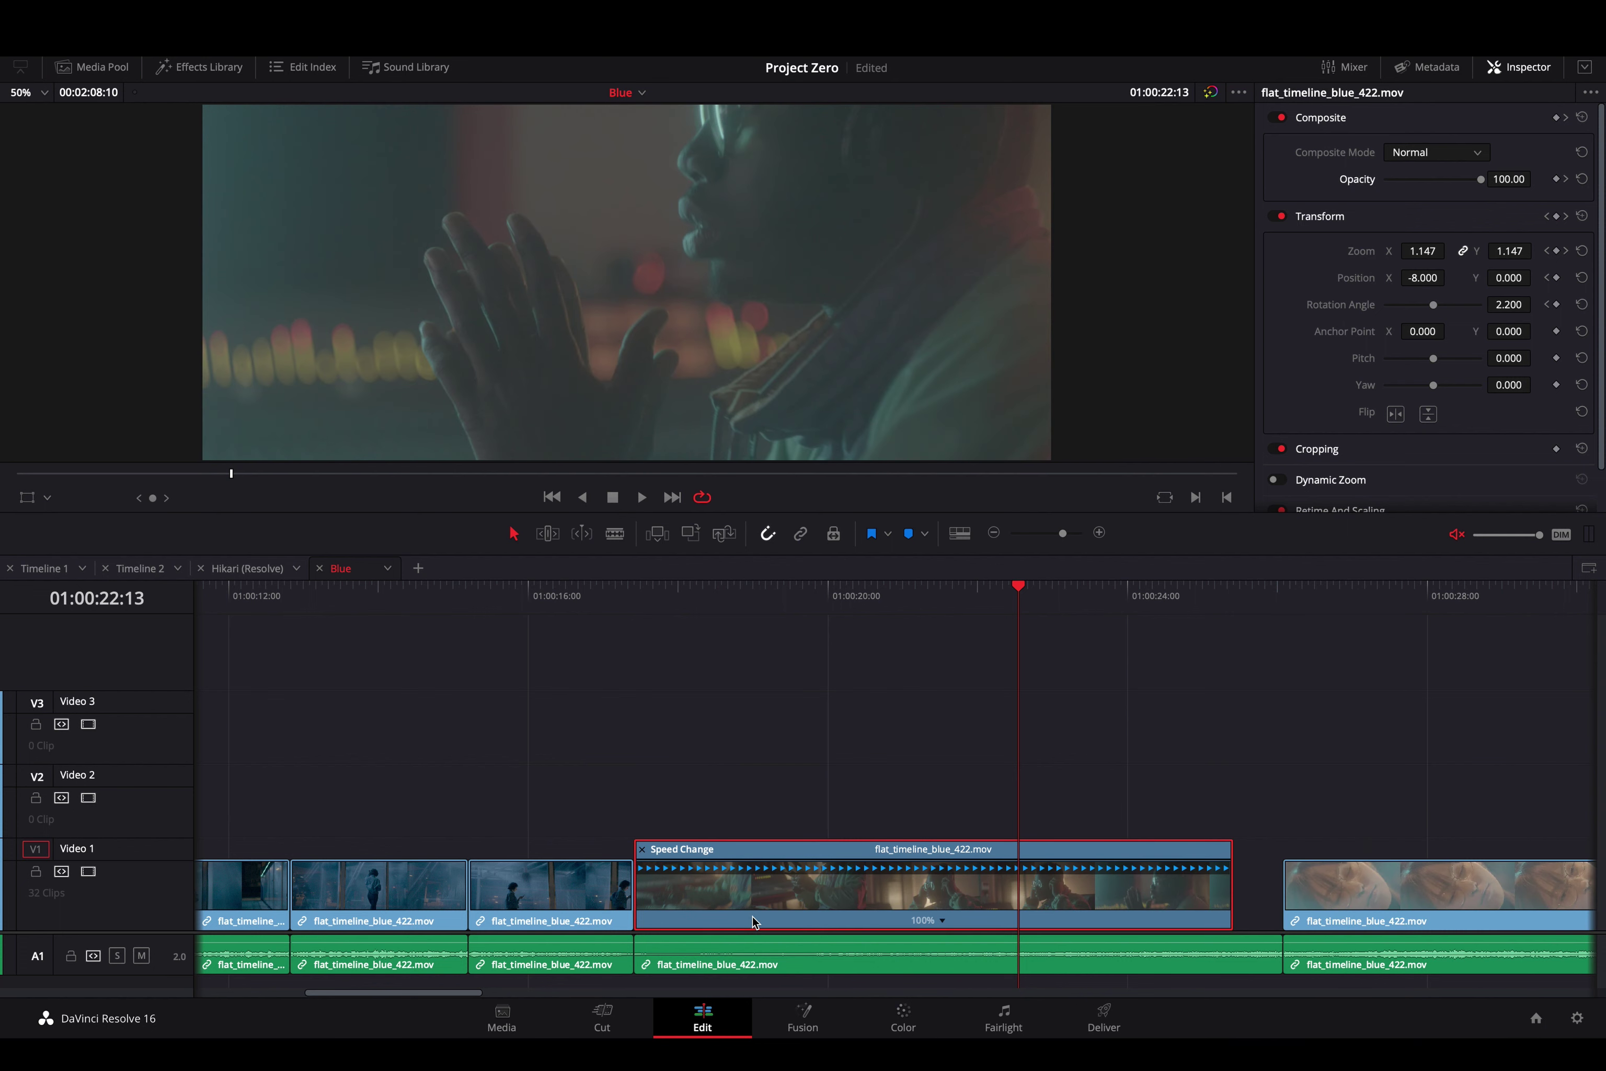
Add a speed point to the clip at 01:00:22:13
click(943, 920)
click(990, 856)
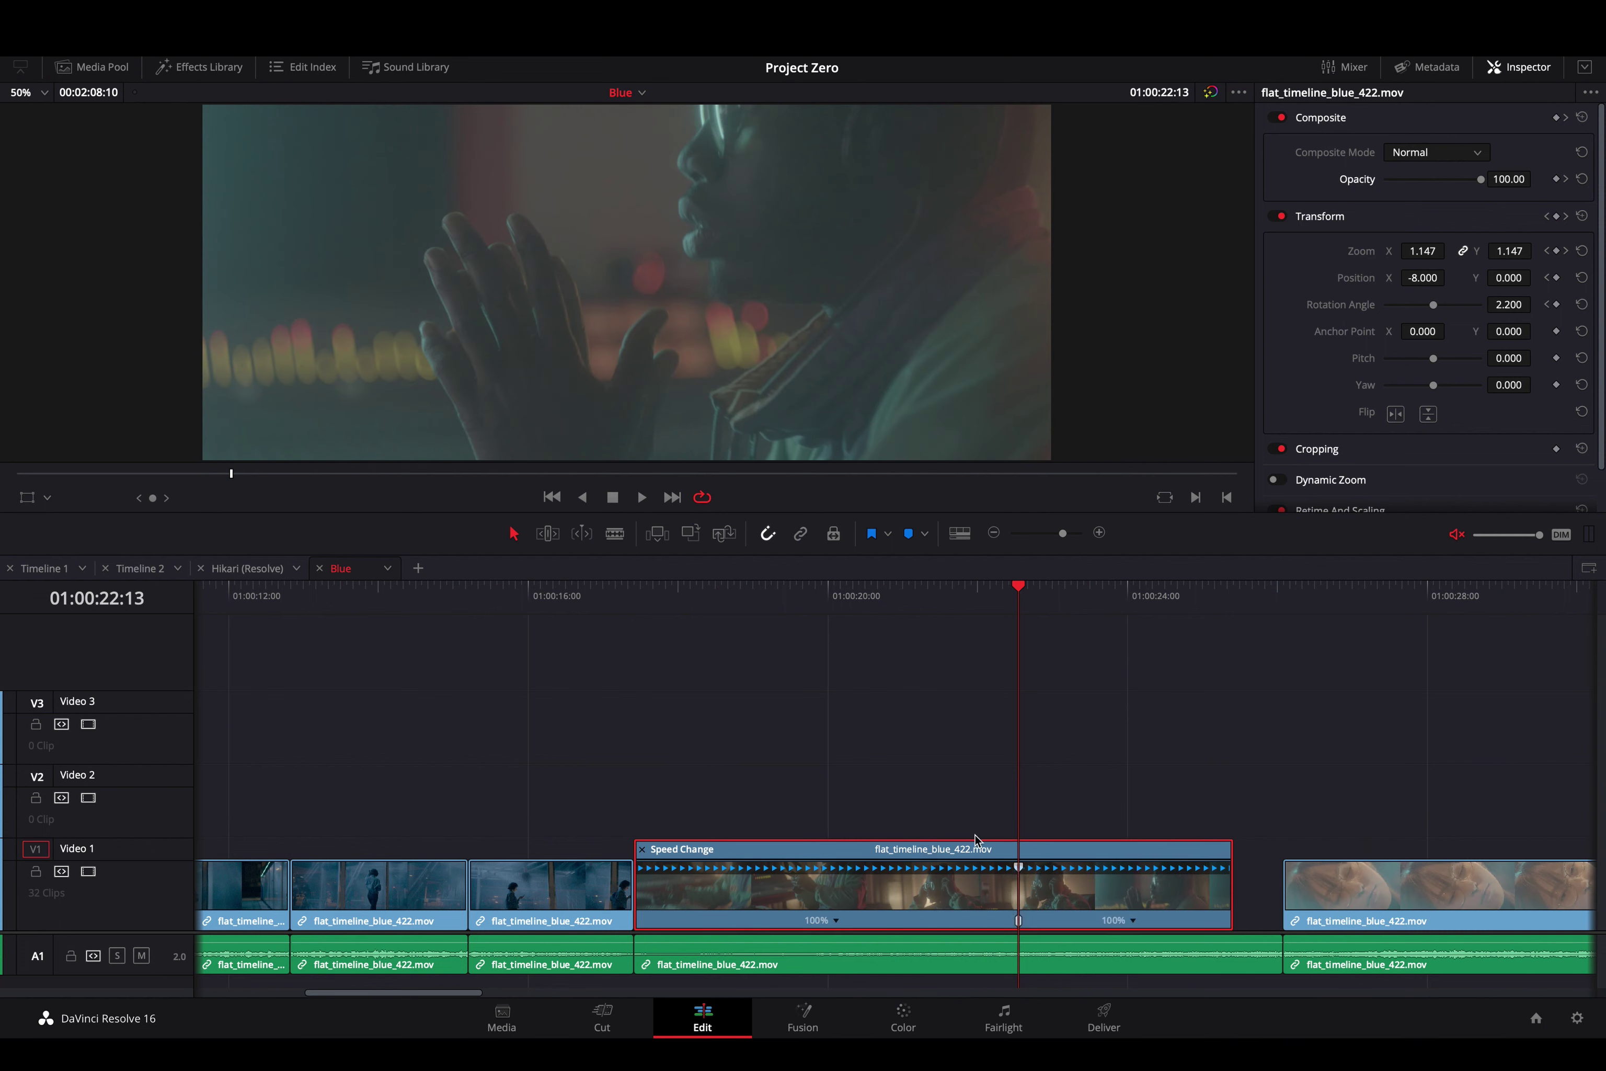
Add a second speed point to the clip at 01:00:19:07
drag(875, 600, 777, 600)
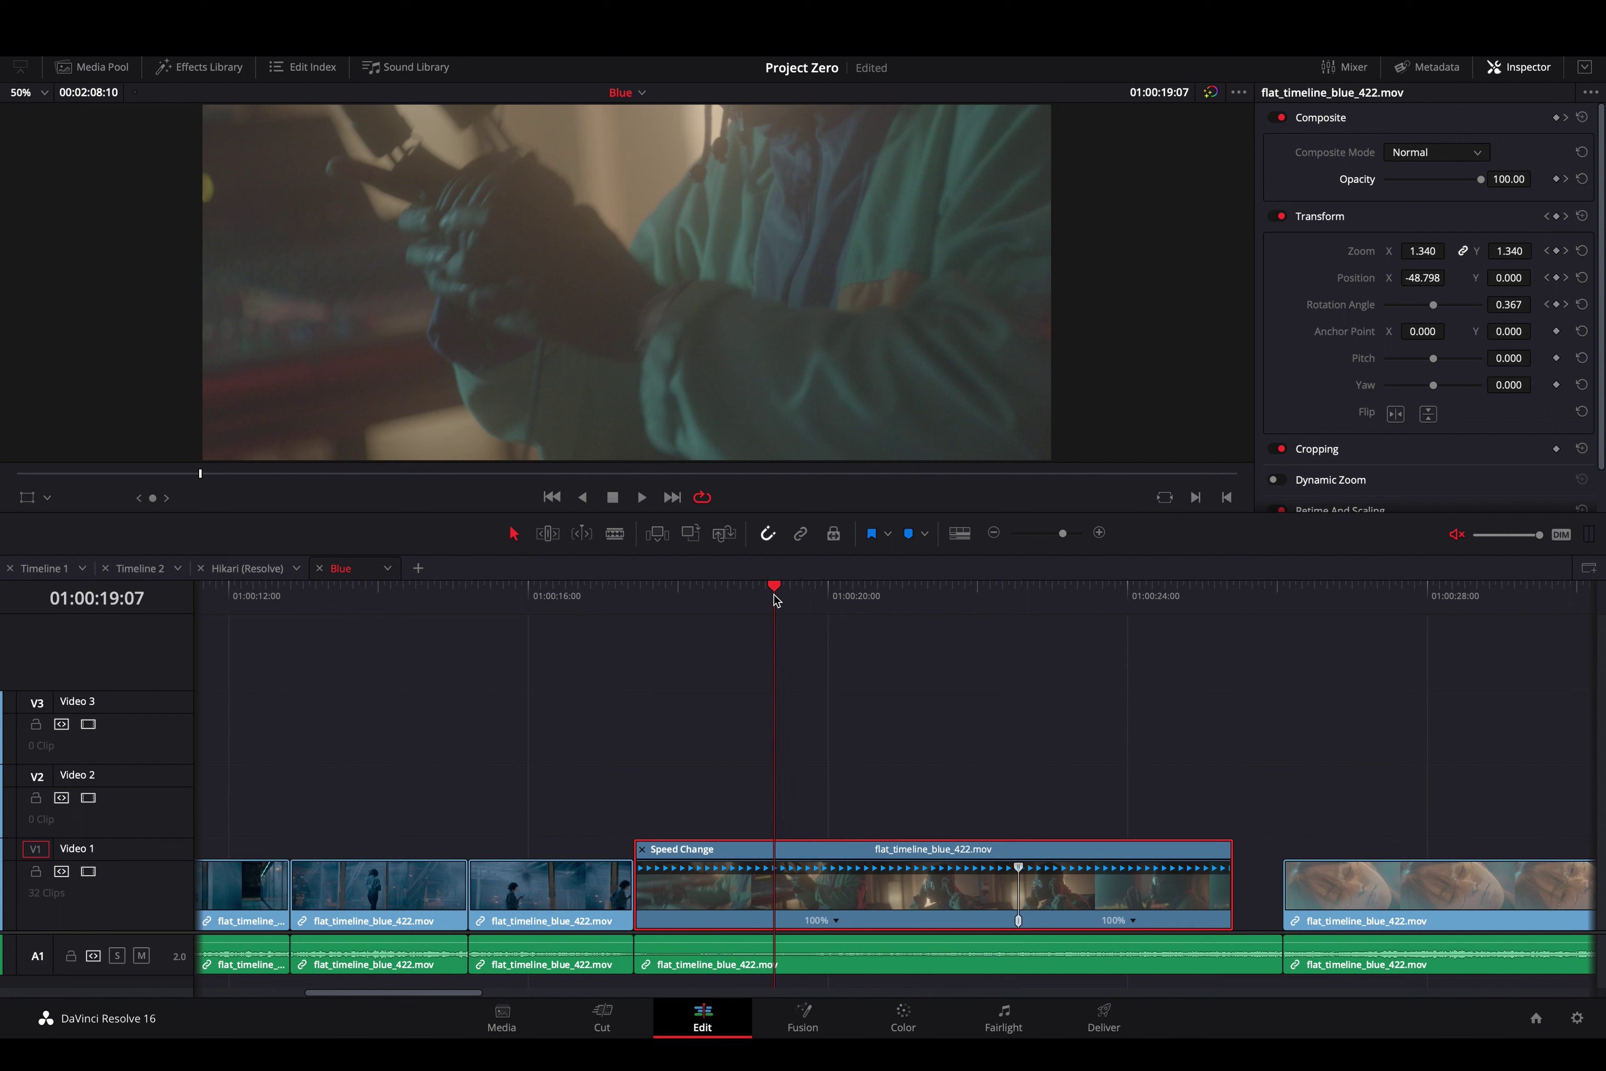
click(836, 920)
click(868, 860)
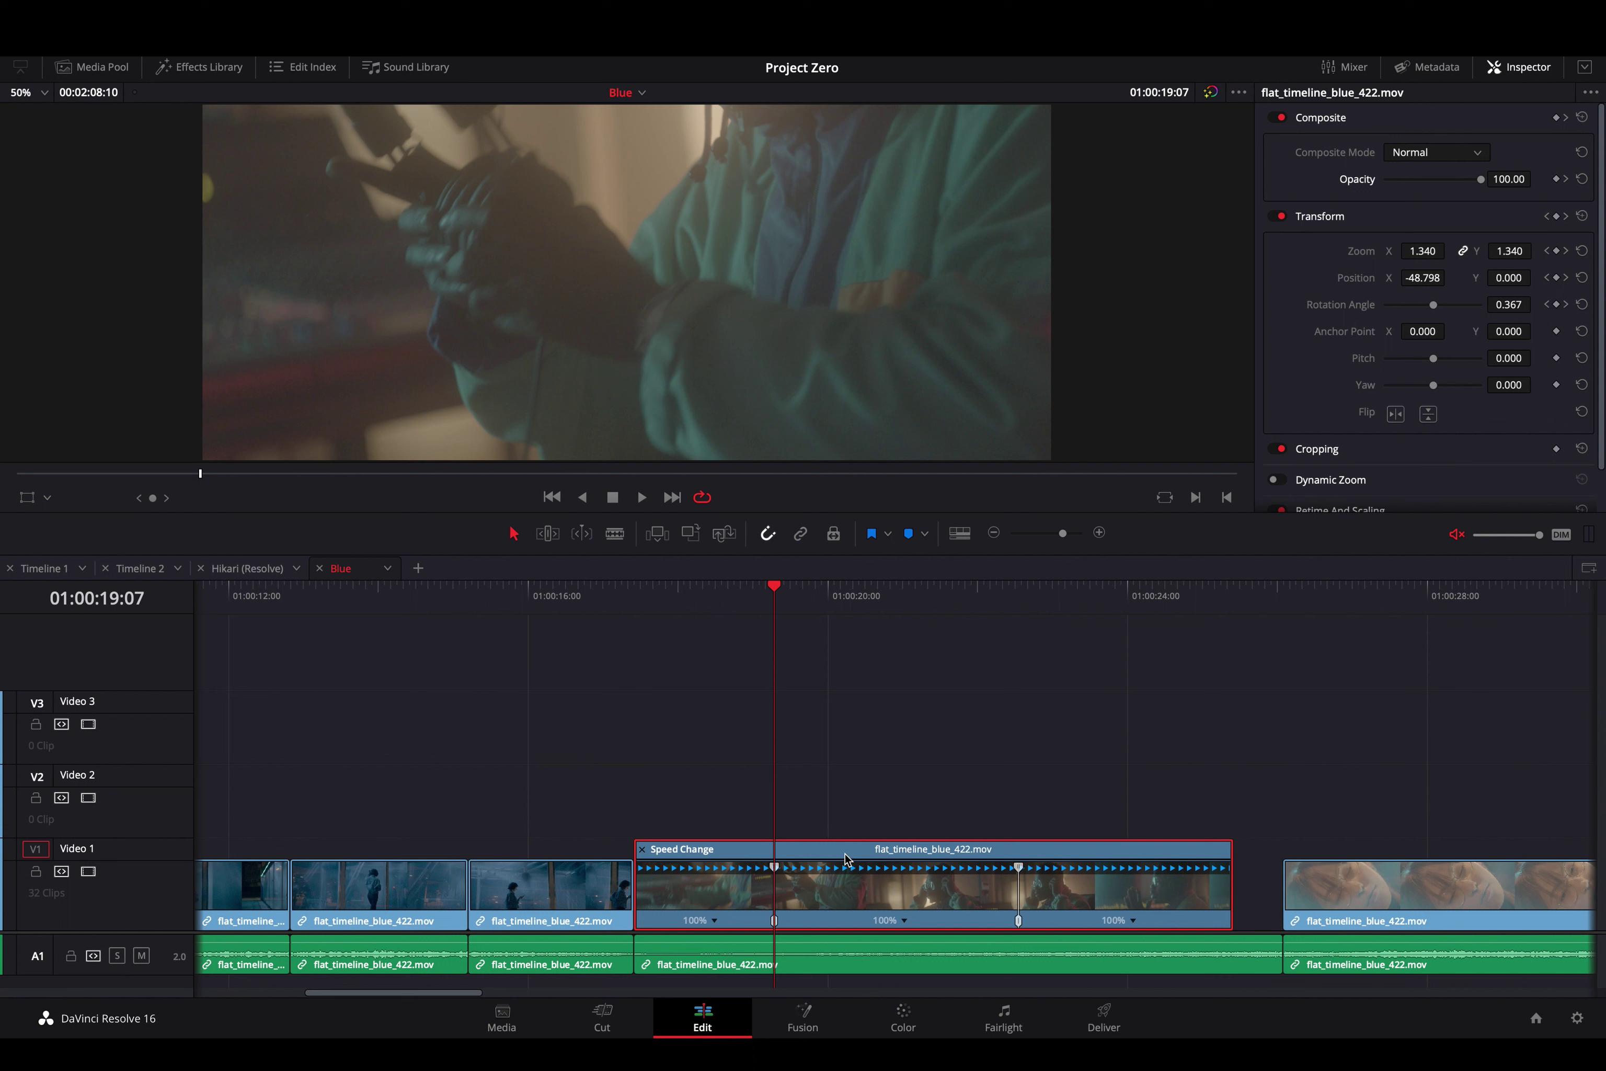
Set the speed of the segment between the two speed points to 150%
click(712, 922)
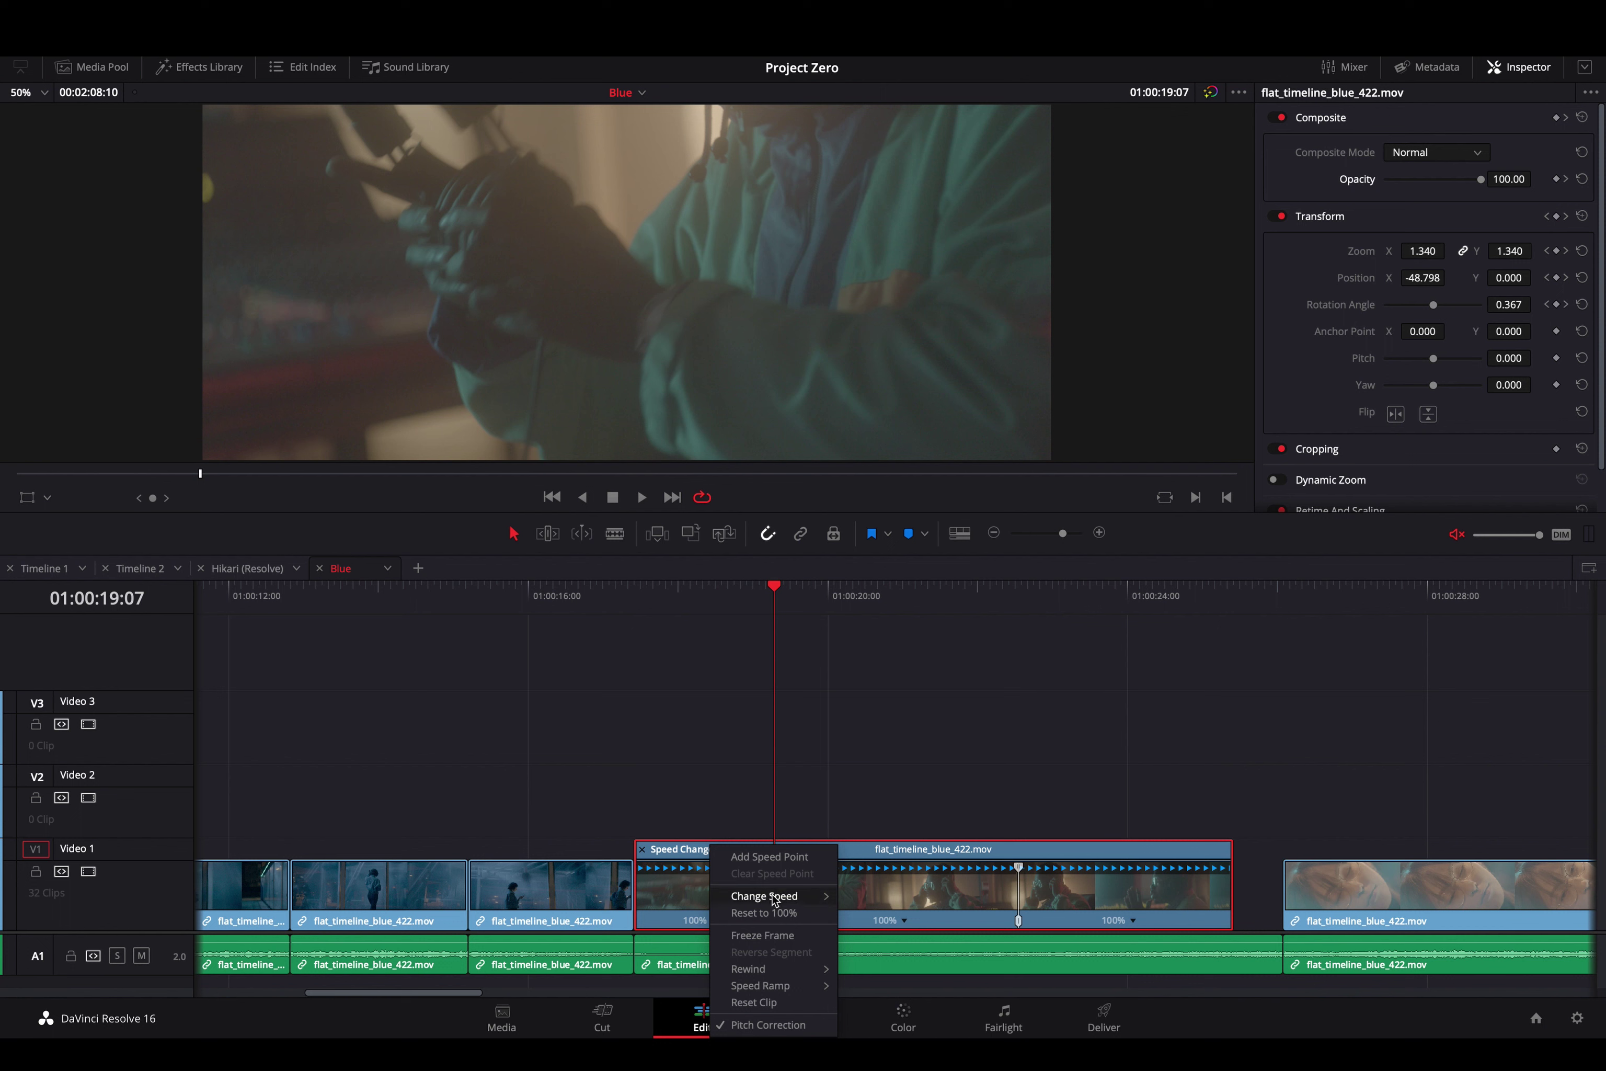
mouse_move(774, 898)
click(860, 763)
click(900, 921)
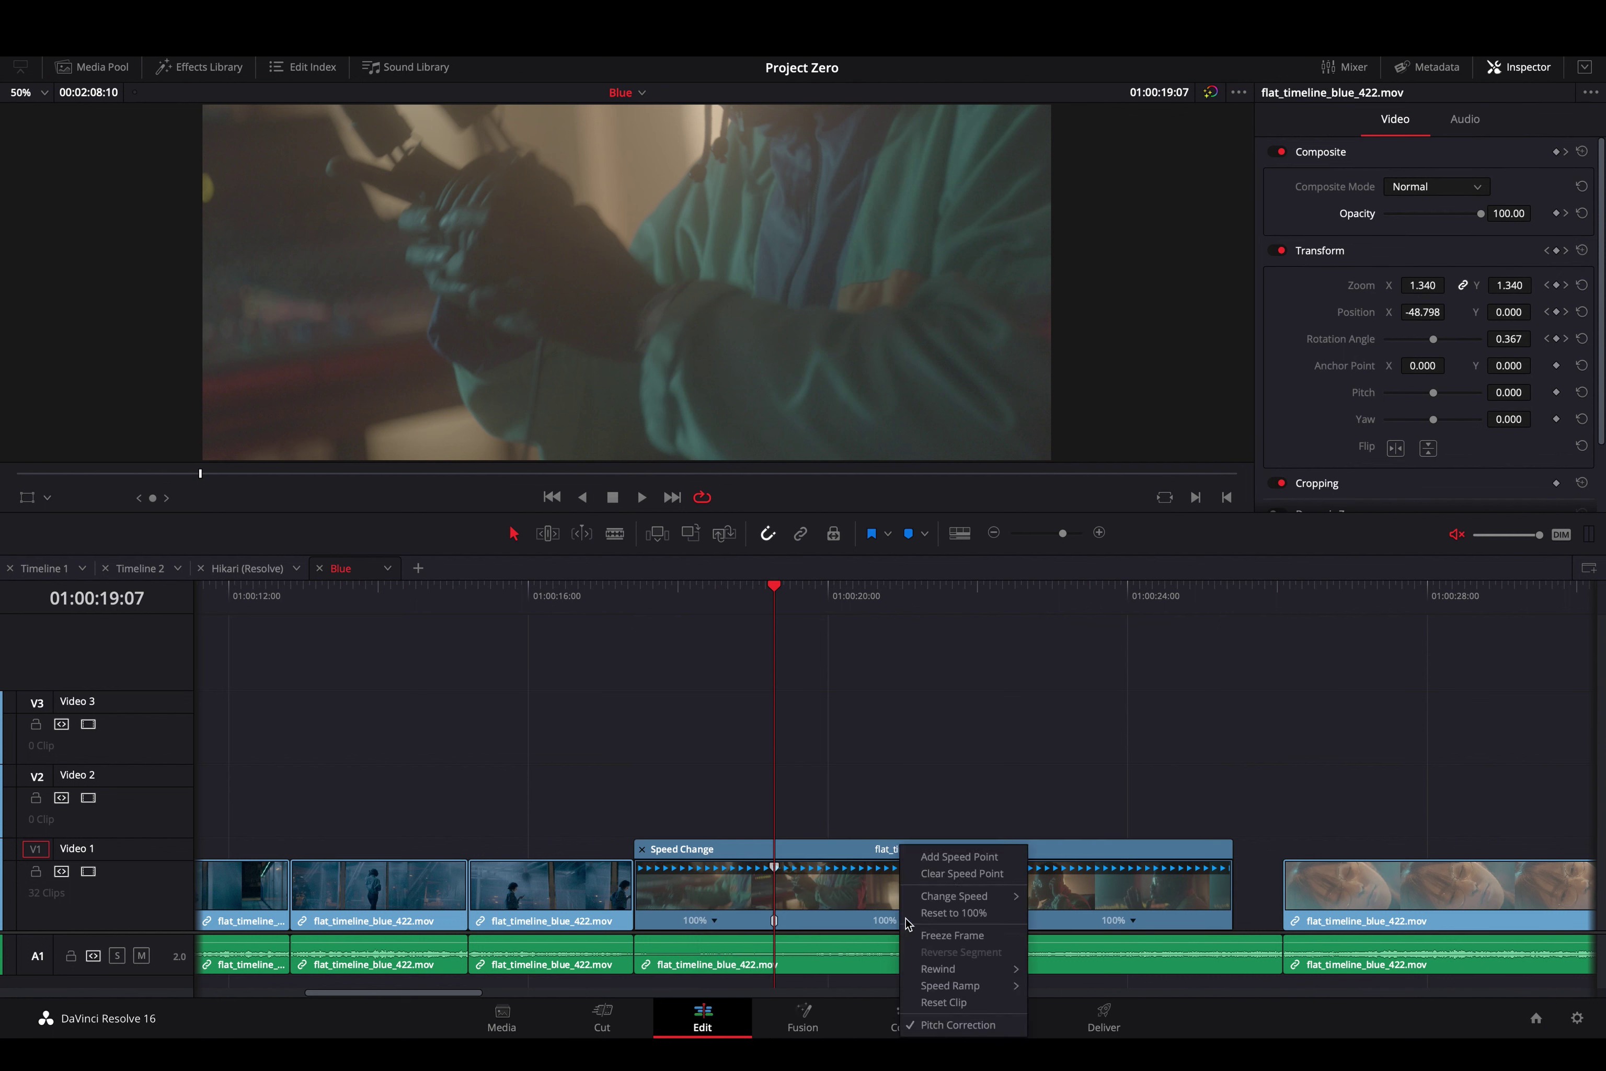
mouse_move(980, 905)
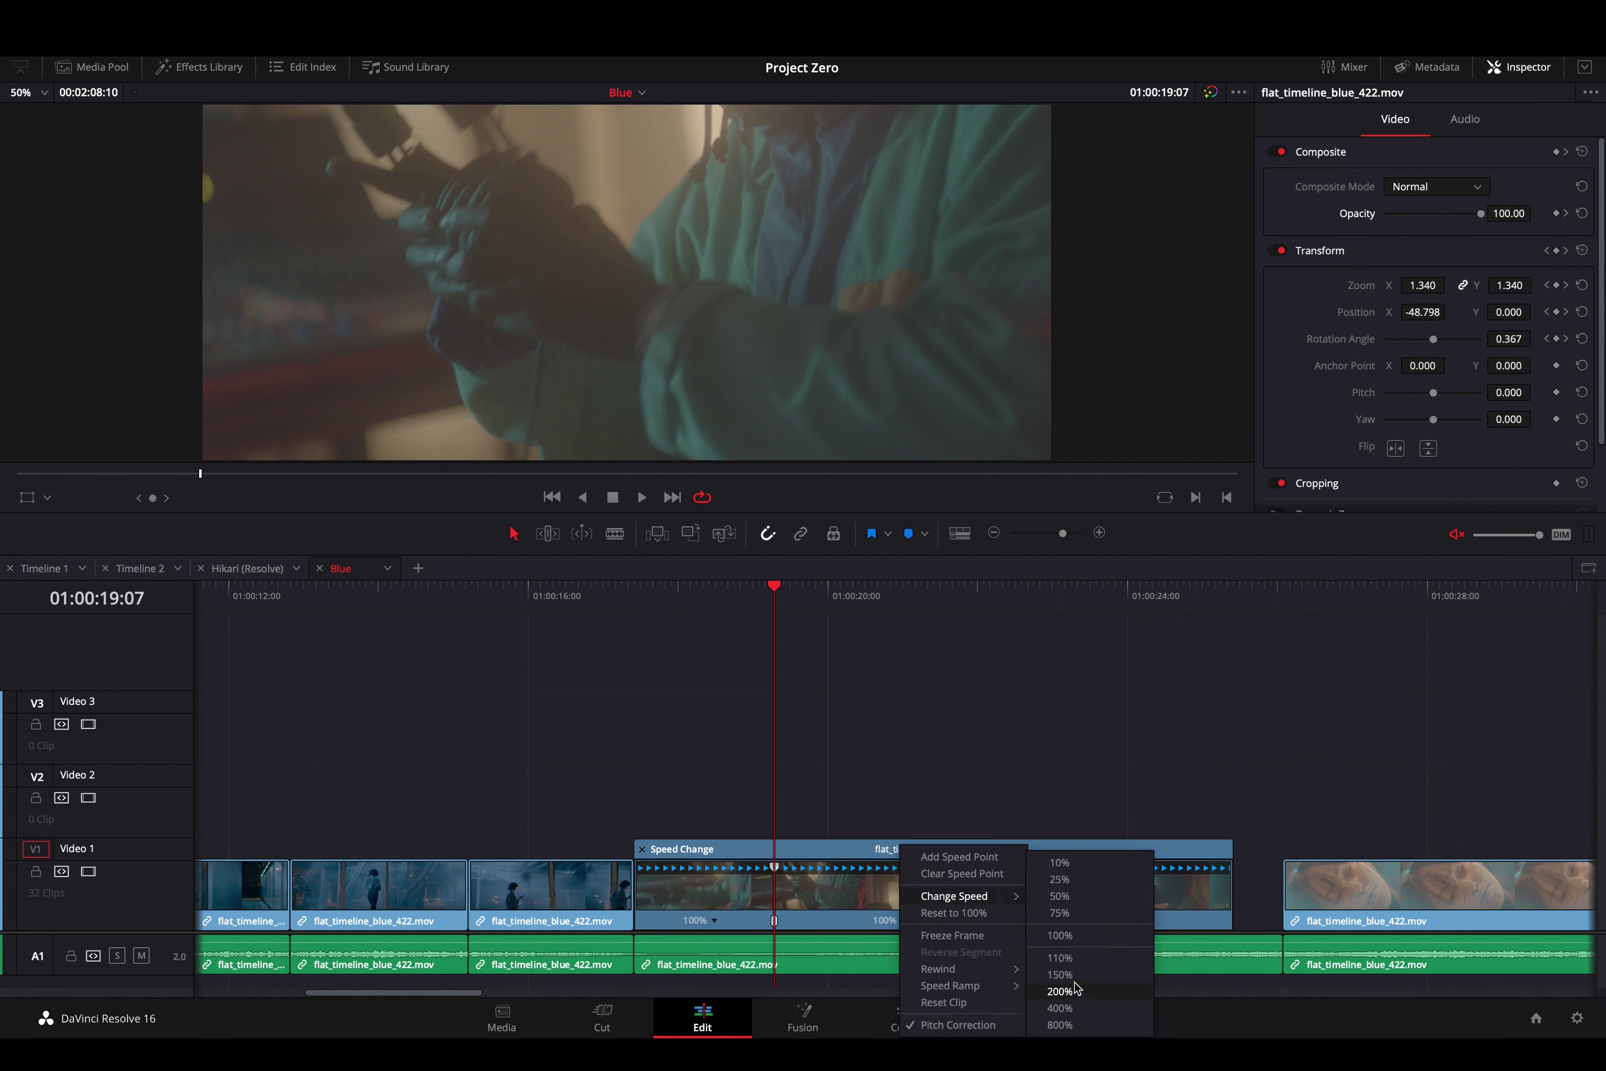
click(1064, 974)
Move the first speed point toward the middle of the clip to shorten the 150% segment
drag(775, 920, 961, 922)
click(972, 920)
click(1042, 895)
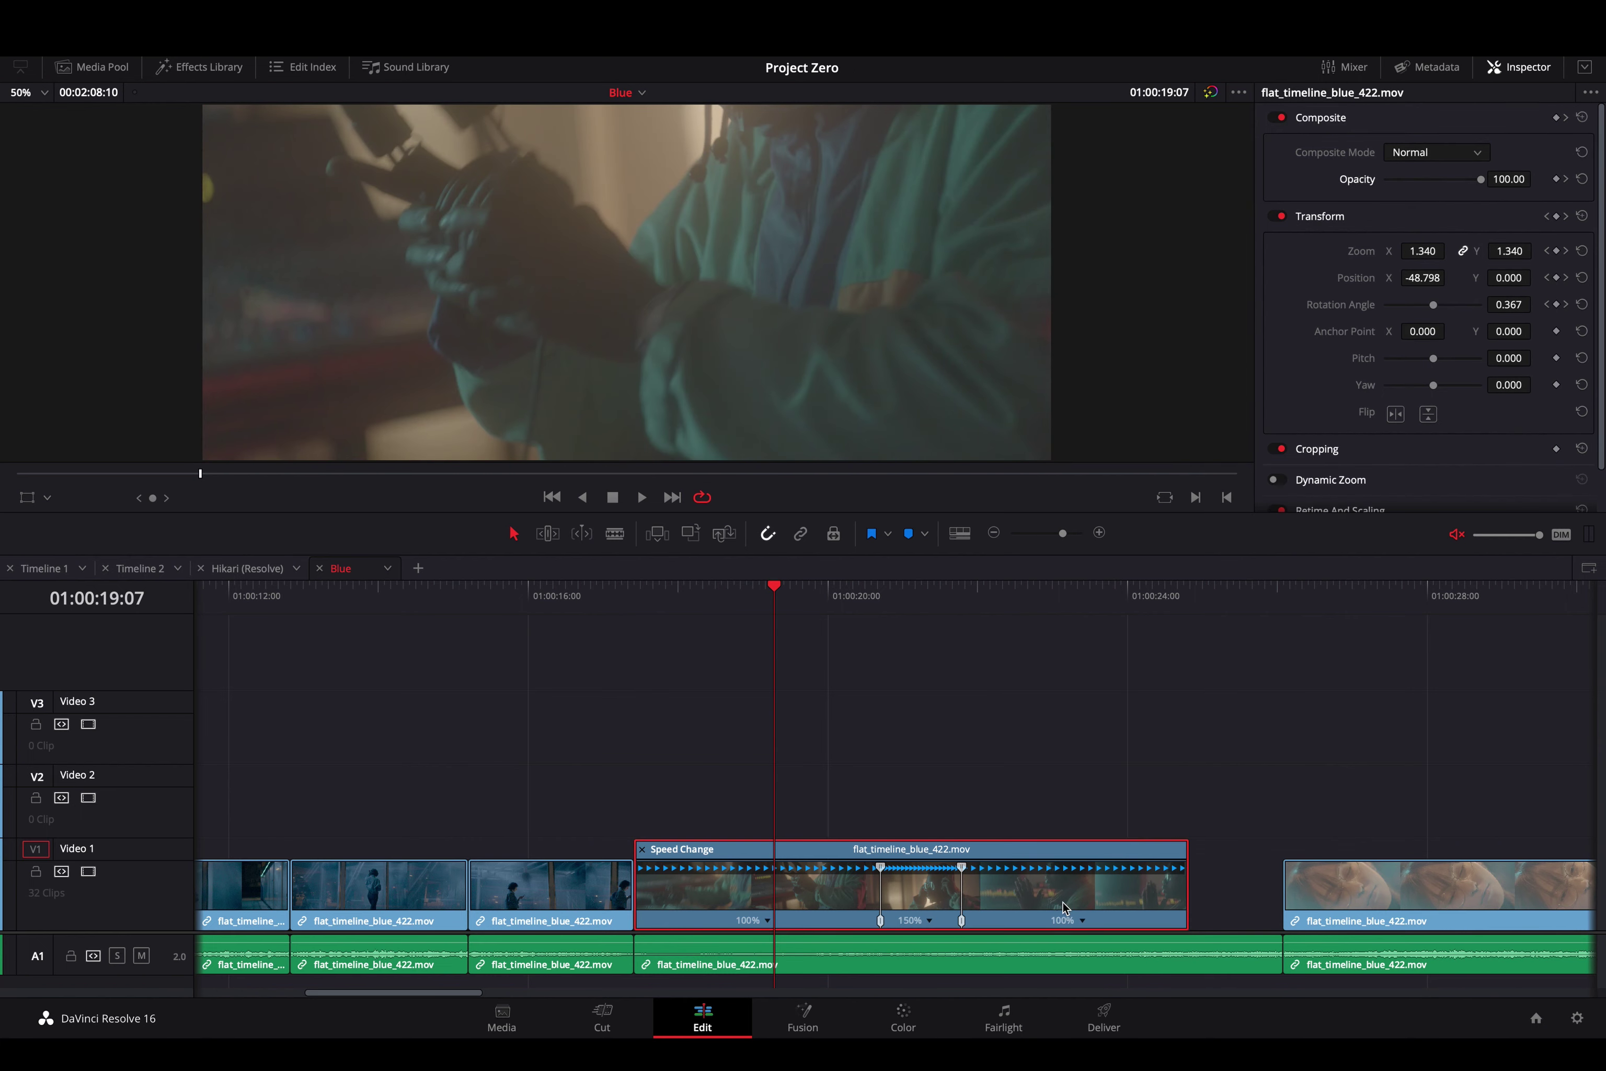
click(980, 742)
Hide the clip's retime controls and show its Retime Frame curve in the clip's curve editor
right_click(751, 904)
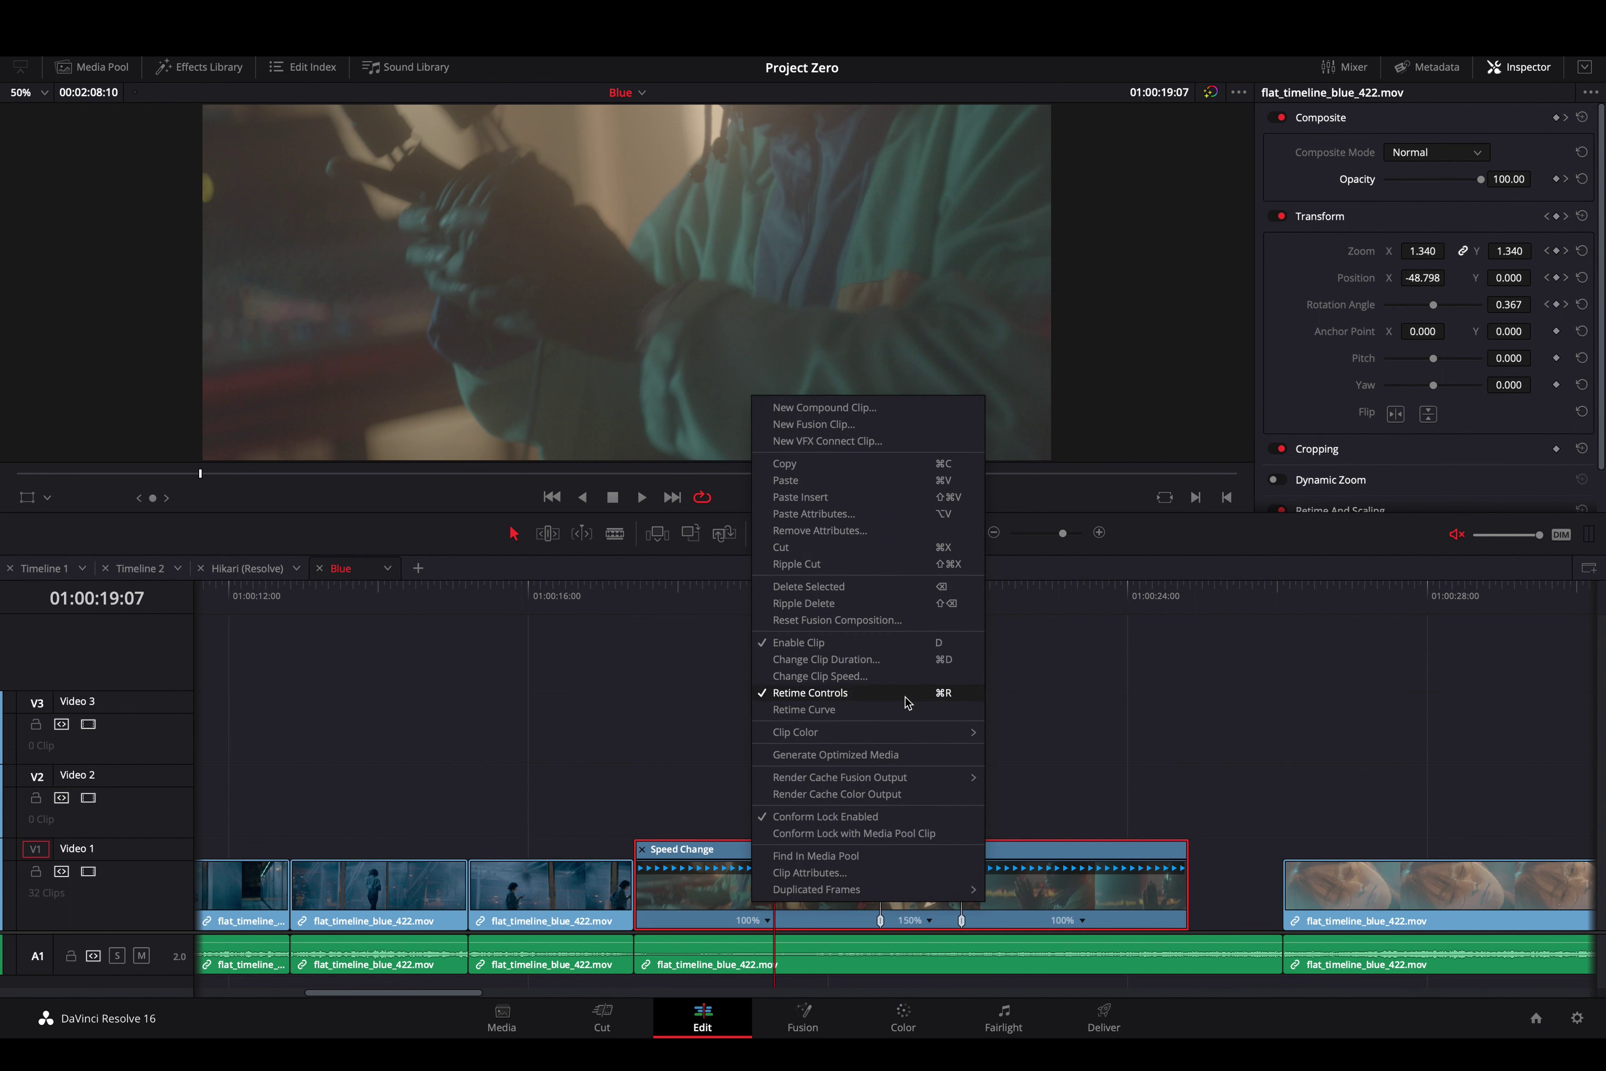
click(938, 694)
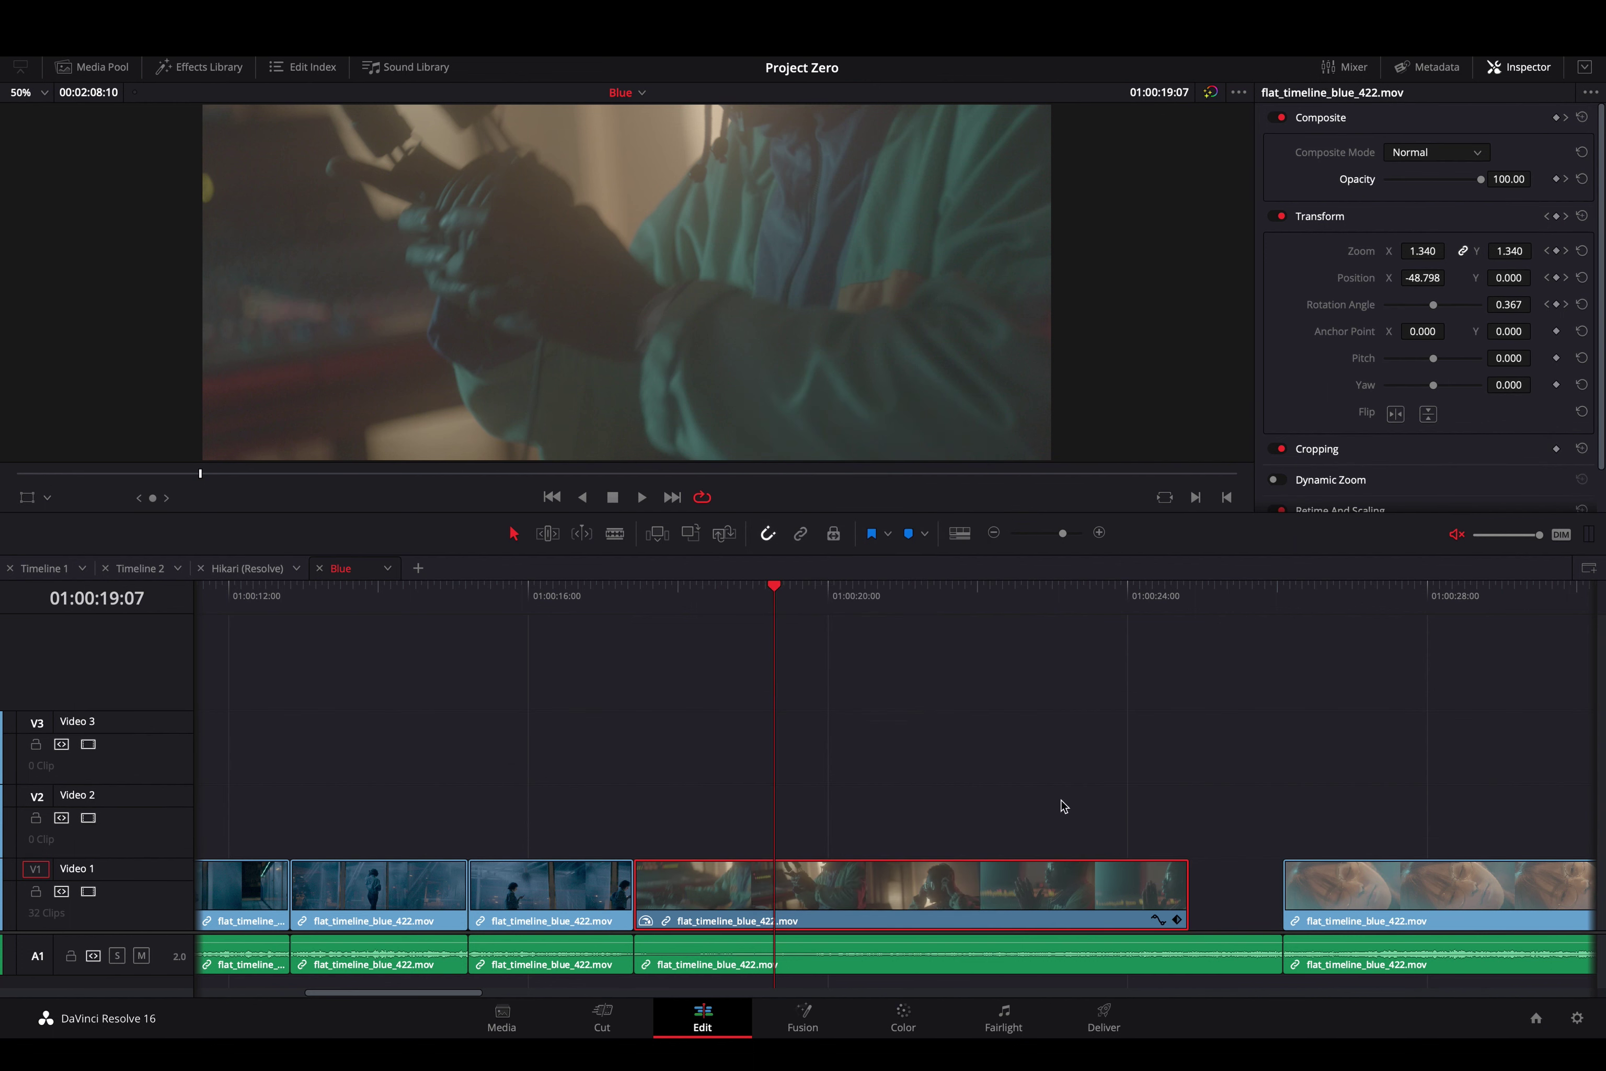
click(1177, 919)
click(1158, 920)
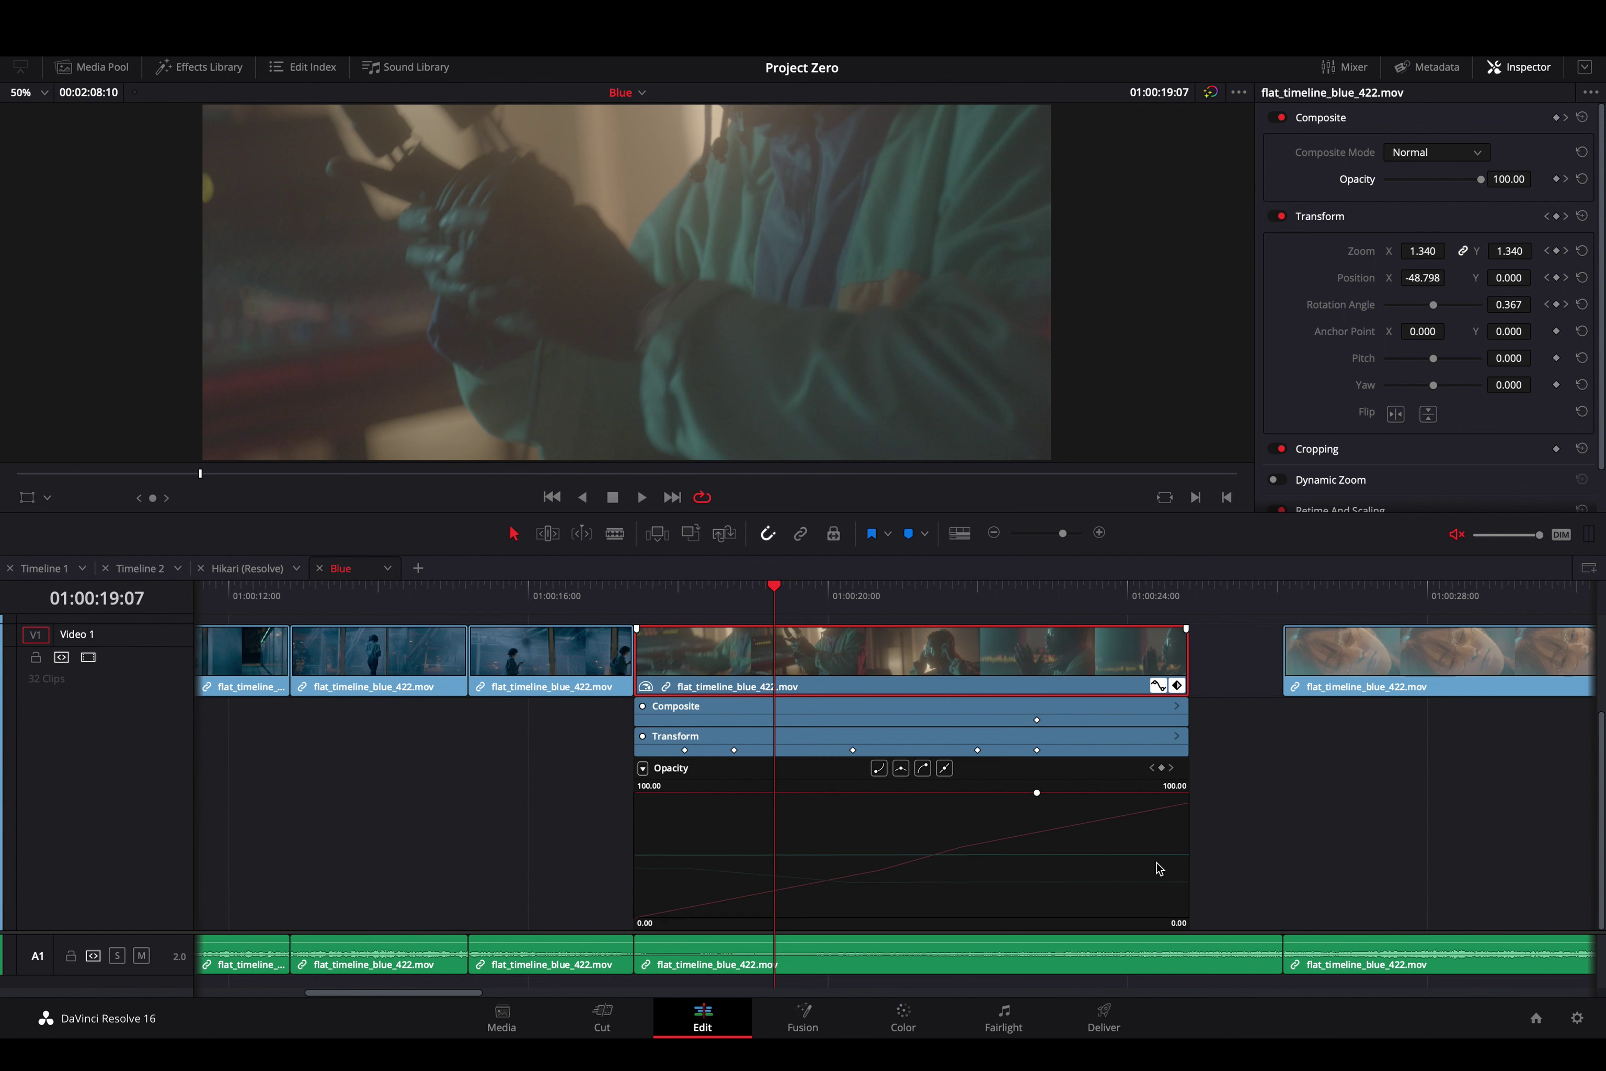
click(644, 768)
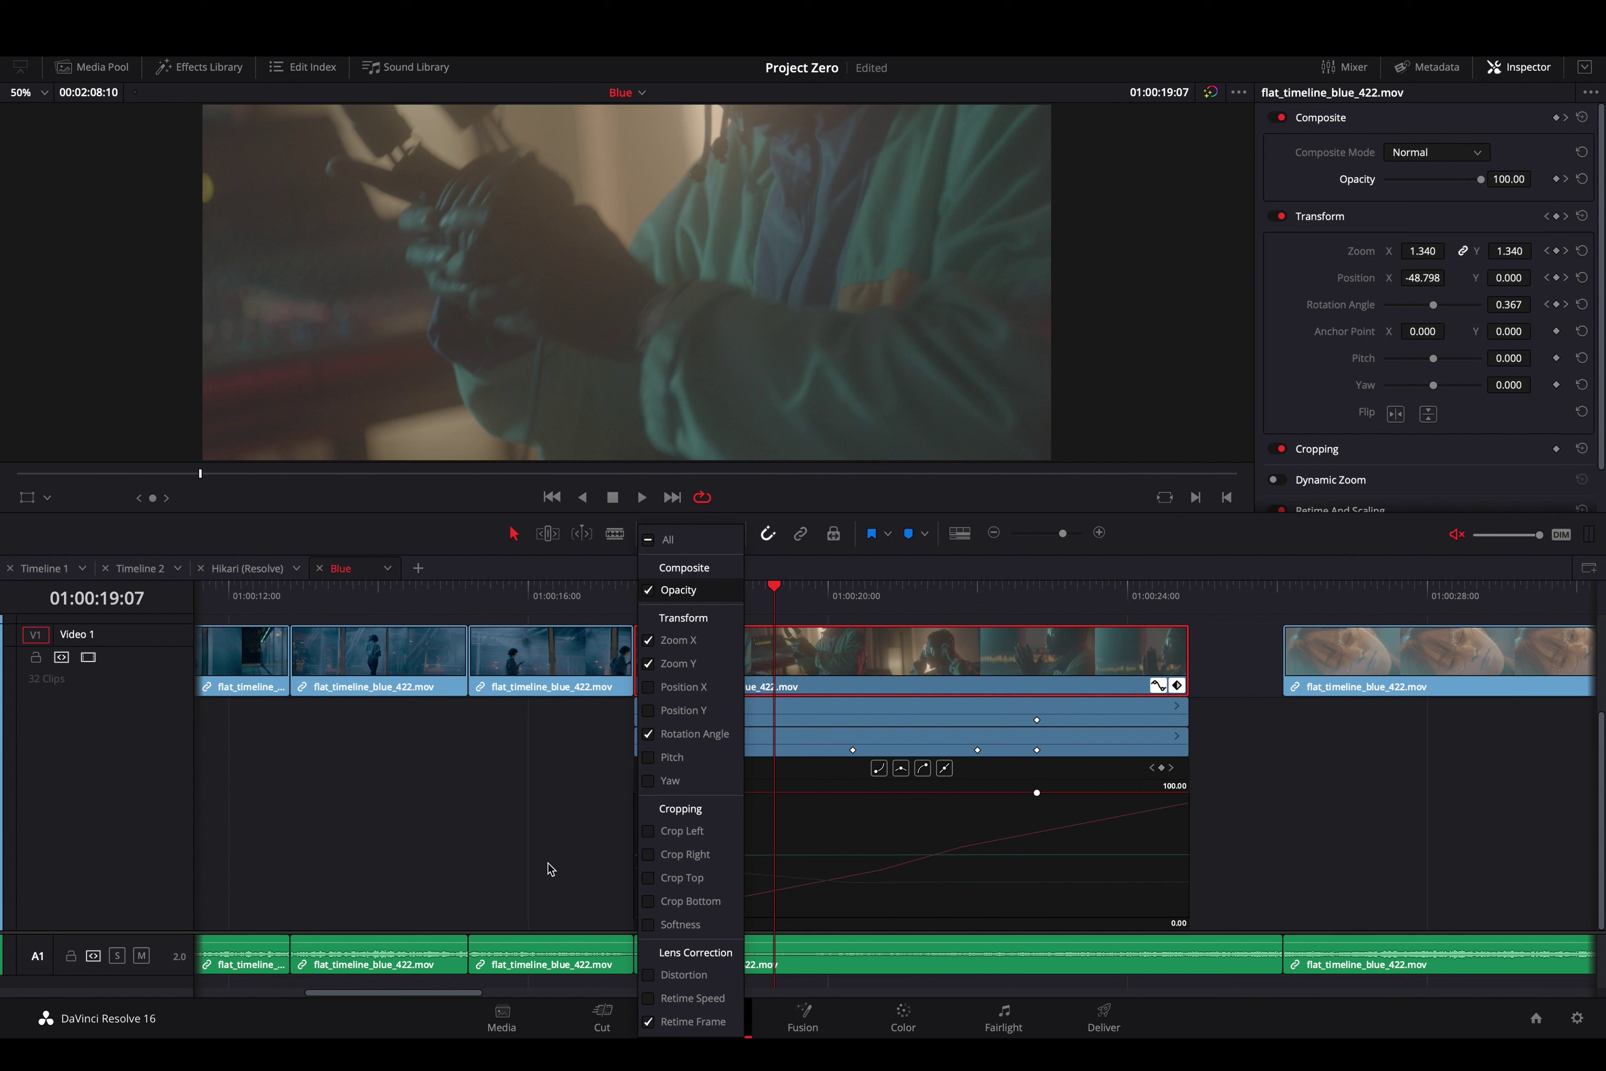
click(701, 1019)
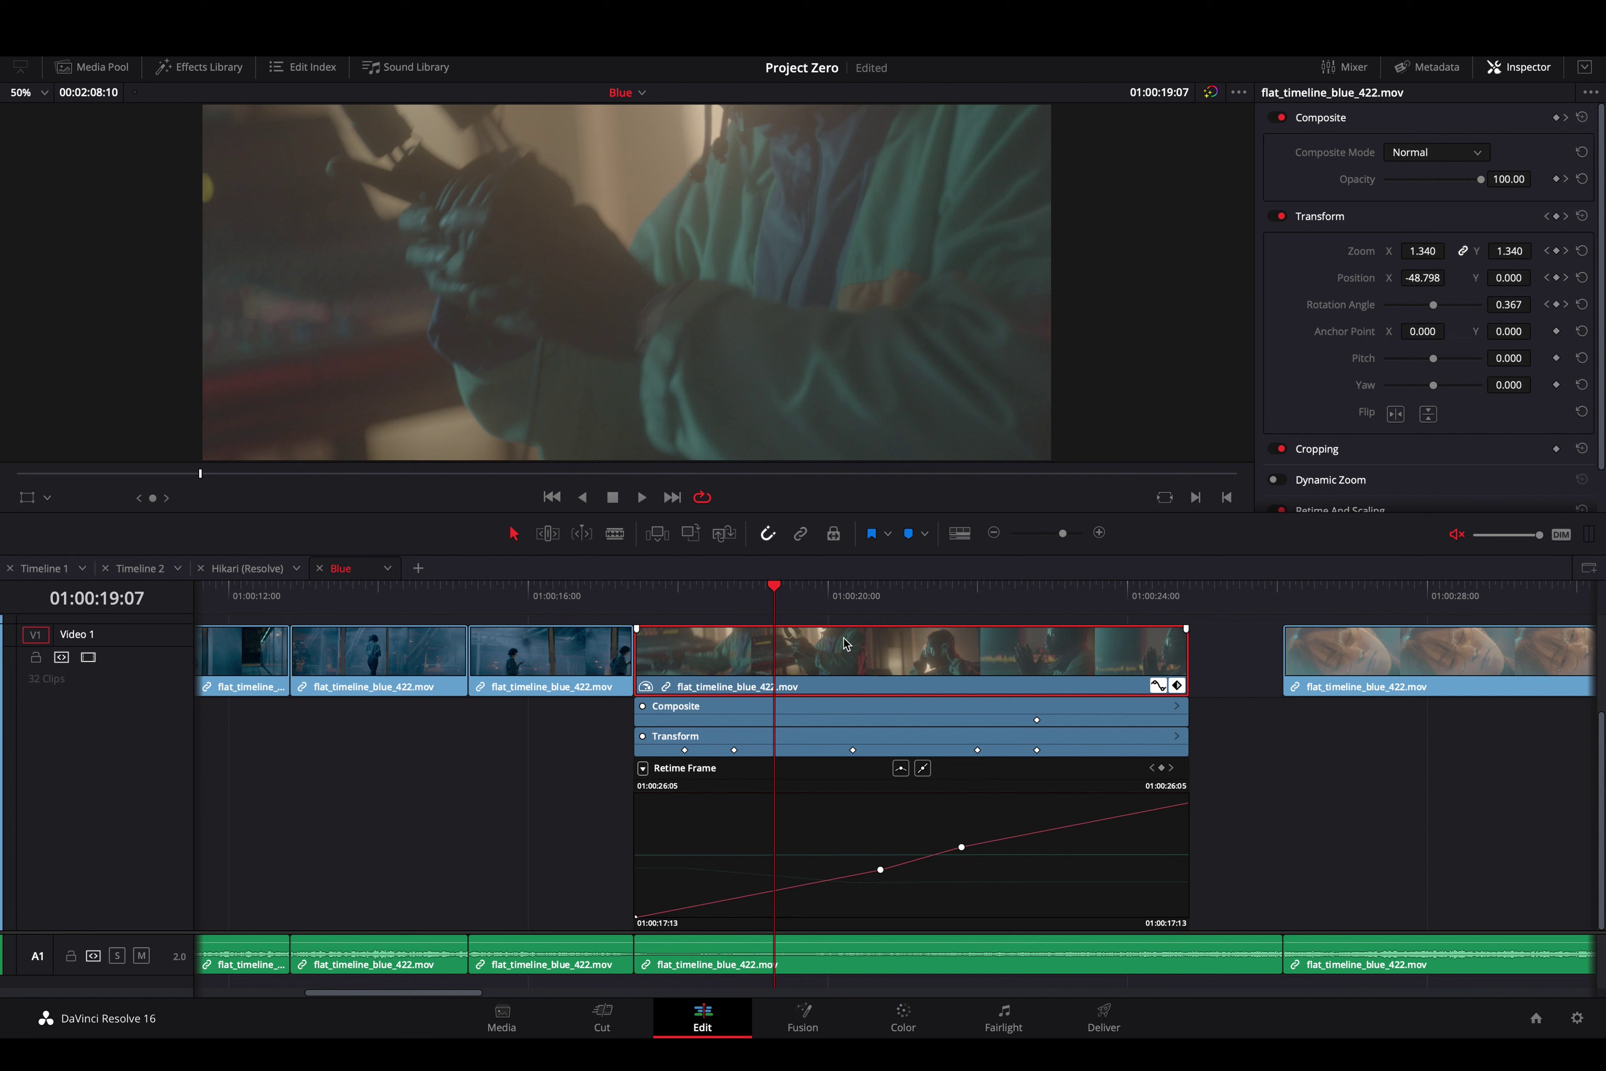
Play the clip from 01:00:19:07 through the 150% segment to review its motion against the Retime Frame curve
key(space)
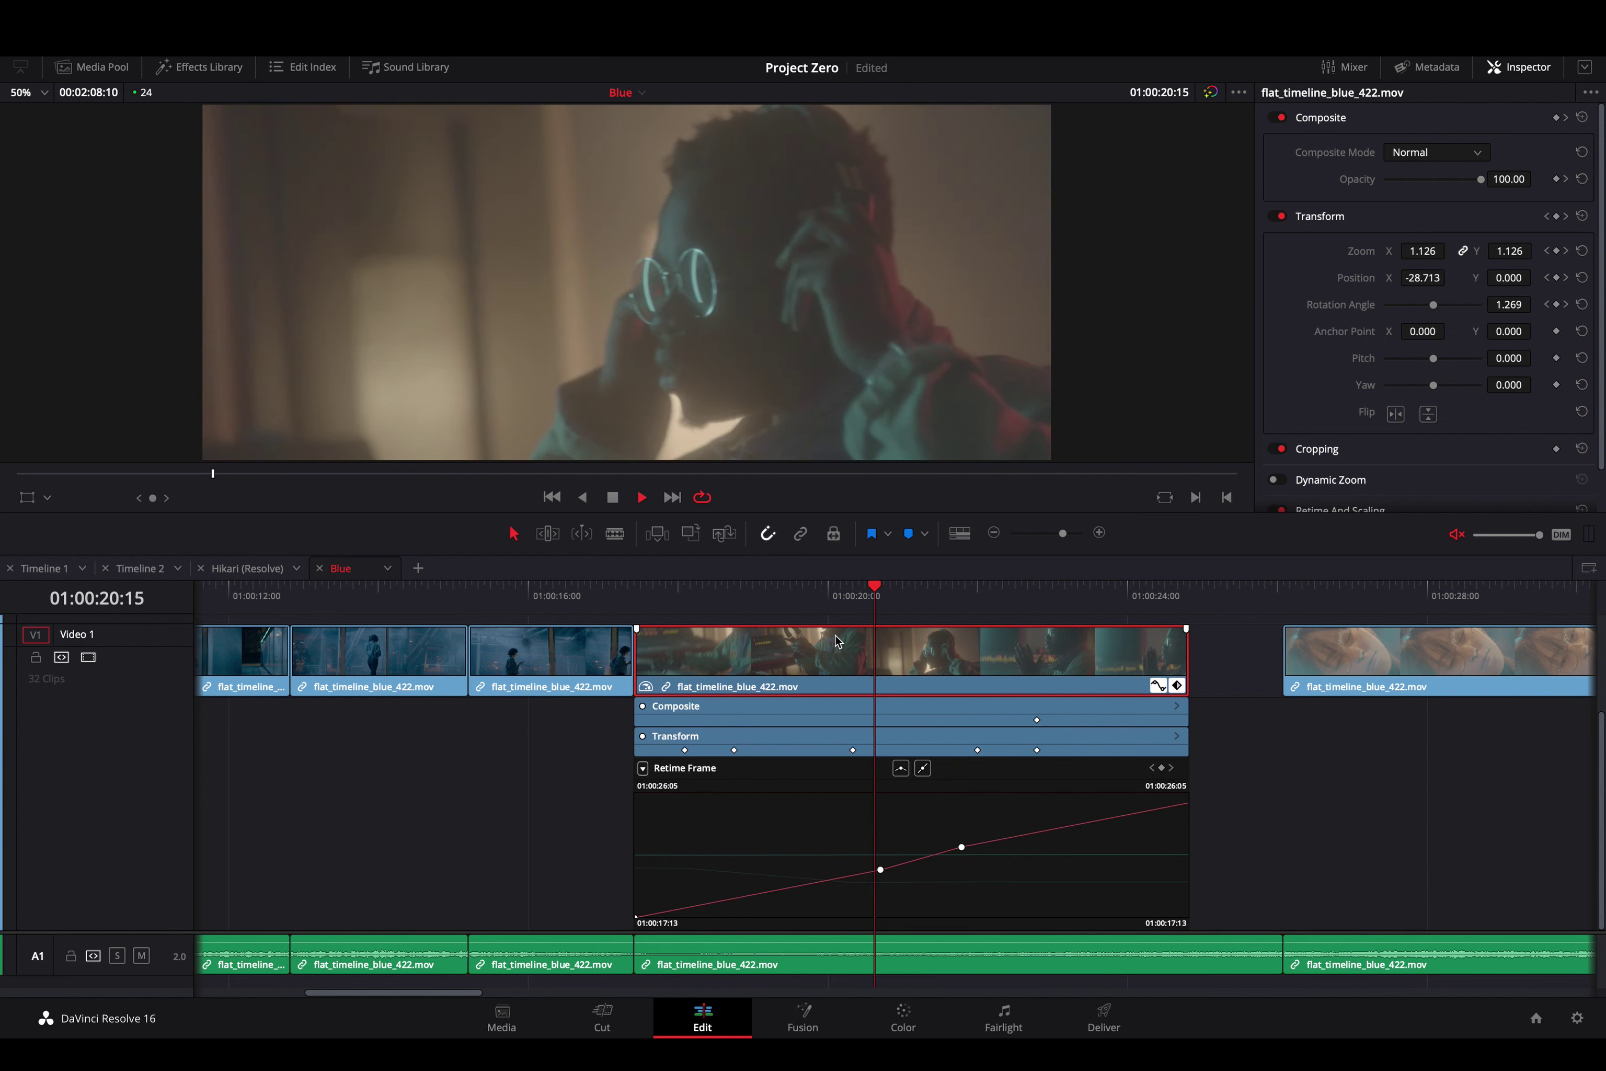
key(space)
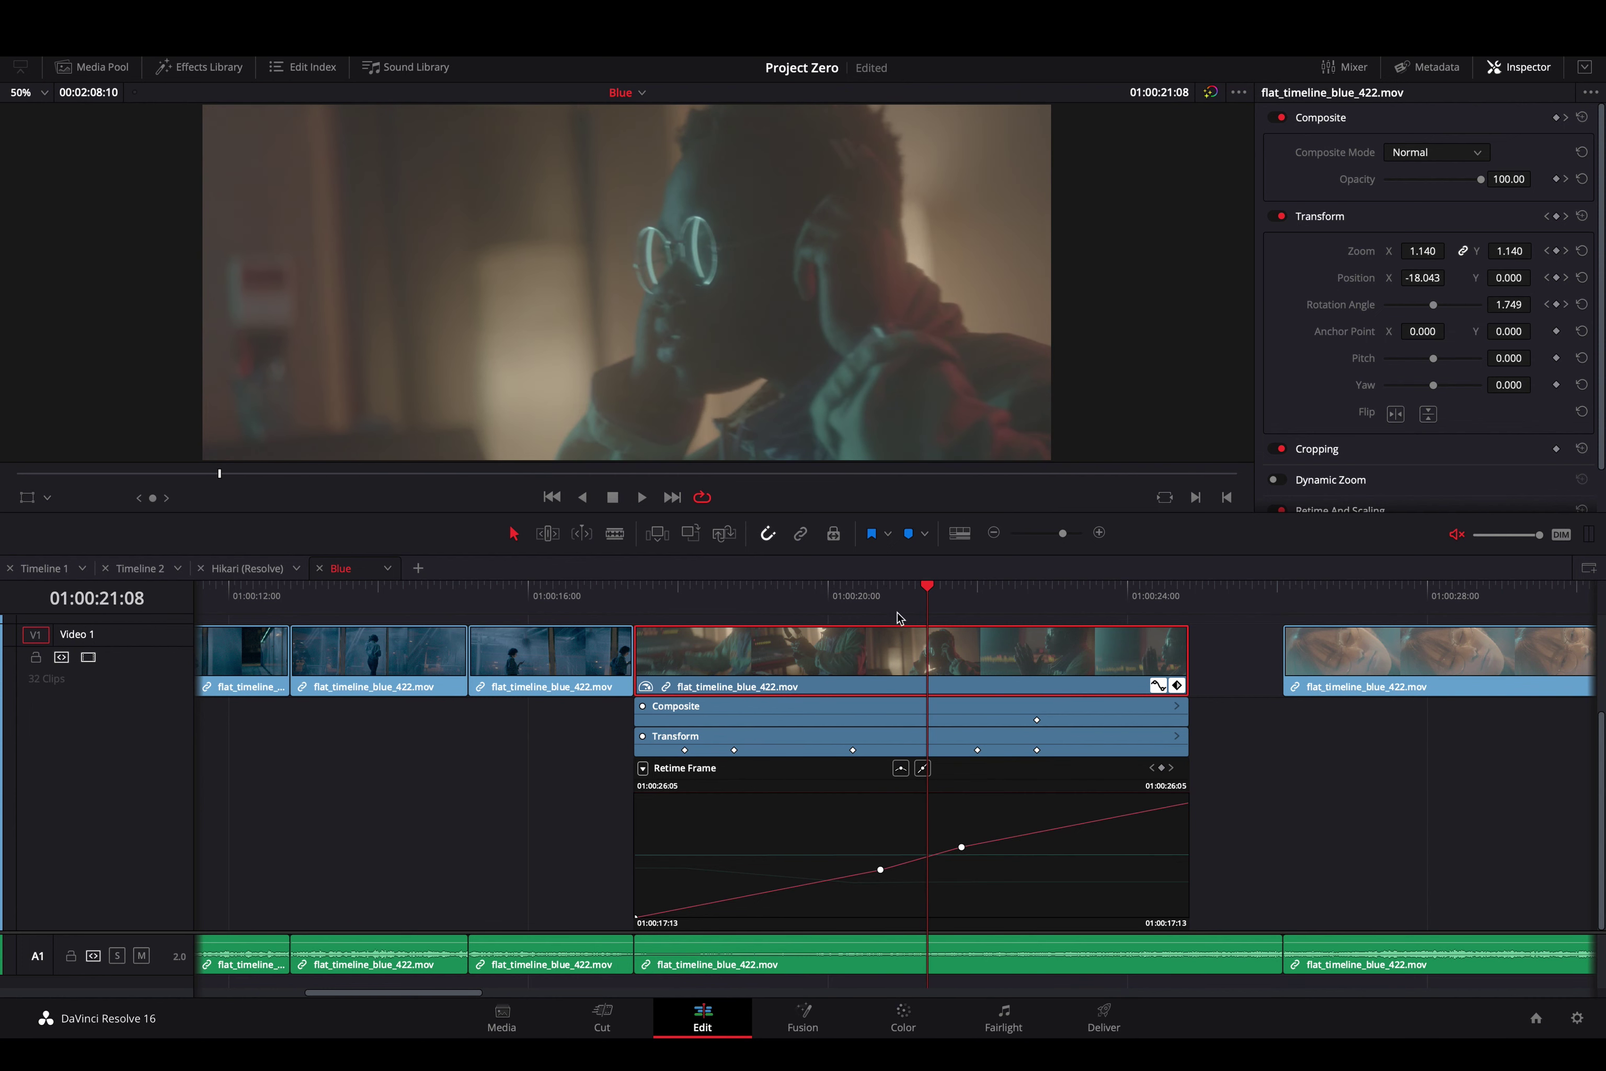
drag(917, 607, 922, 606)
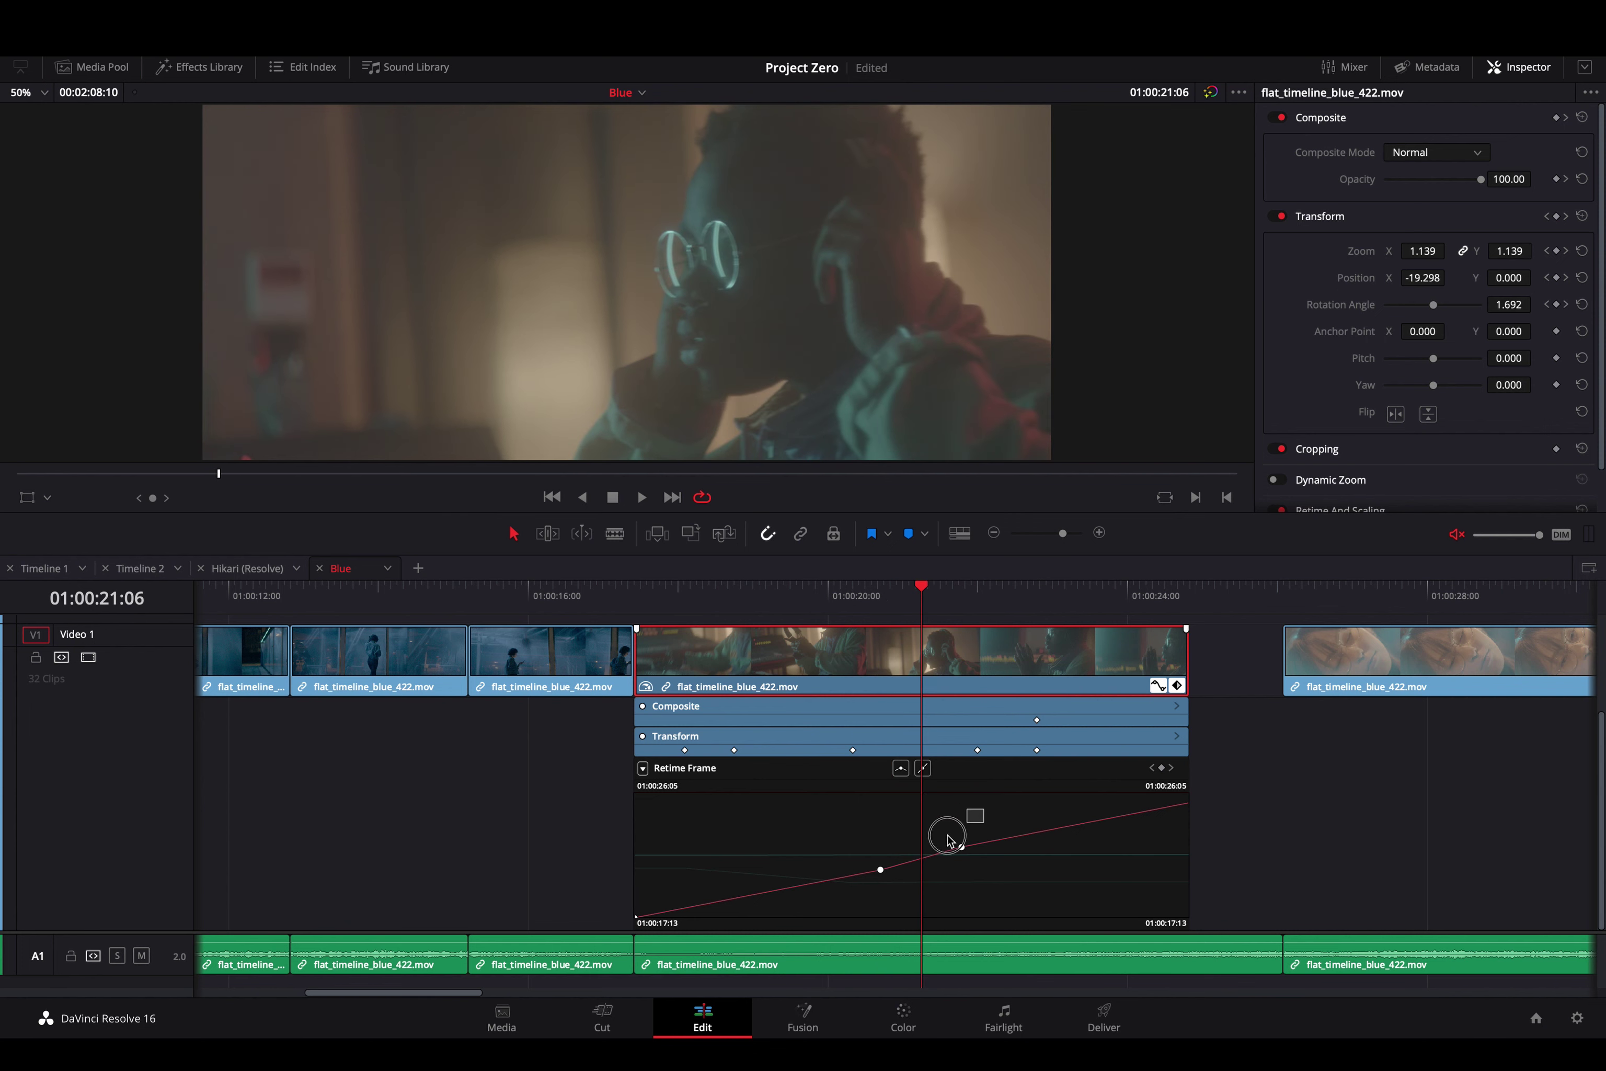
Smooth both speed-change keyframes on the Retime Frame curve, and close the clip's curve and keyframe editors
click(881, 869)
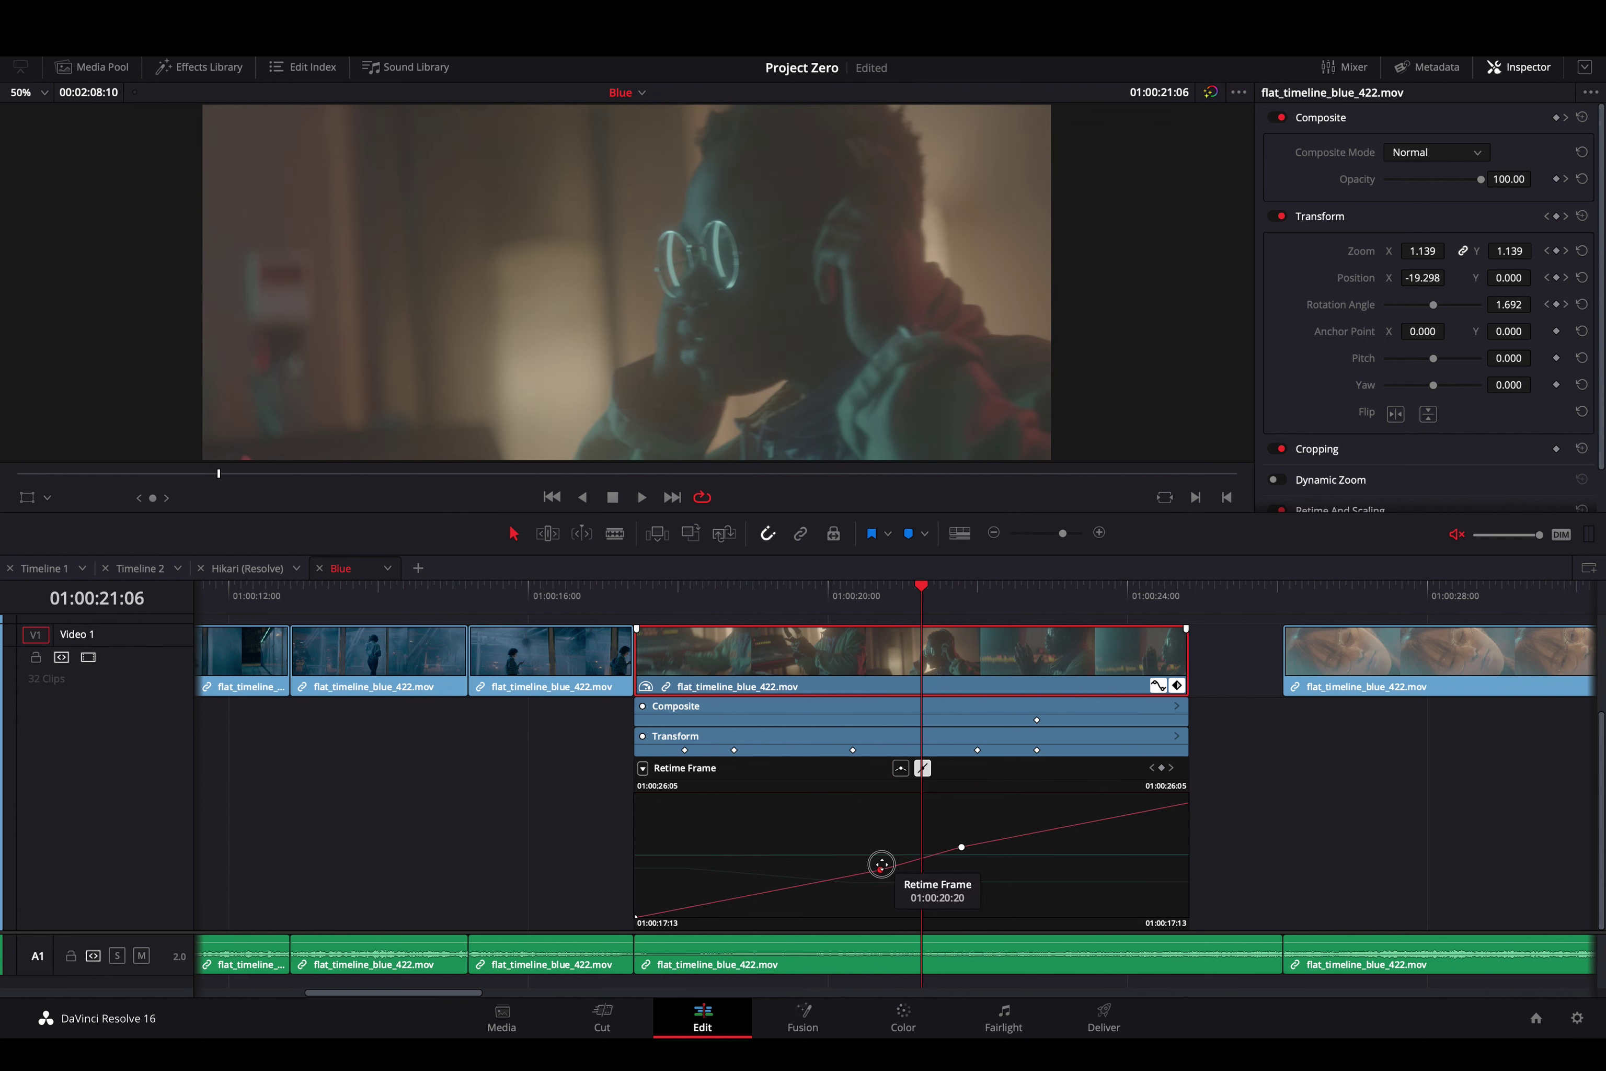
alt+click(960, 842)
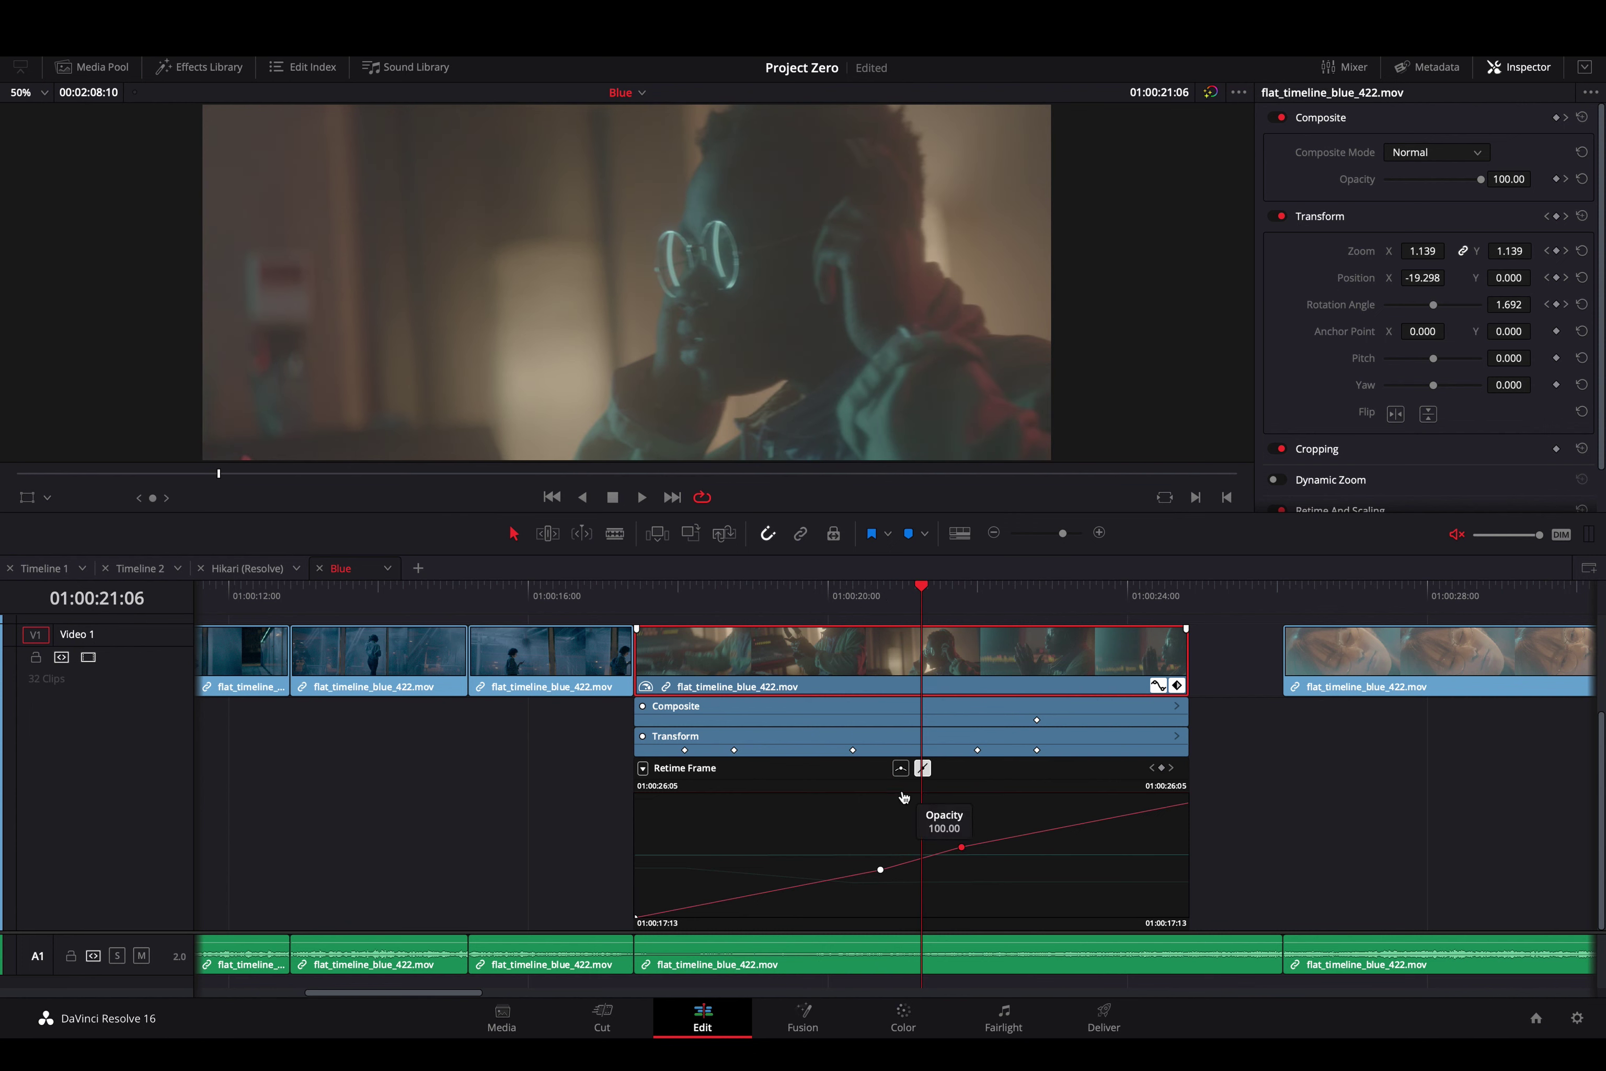
click(902, 768)
click(880, 870)
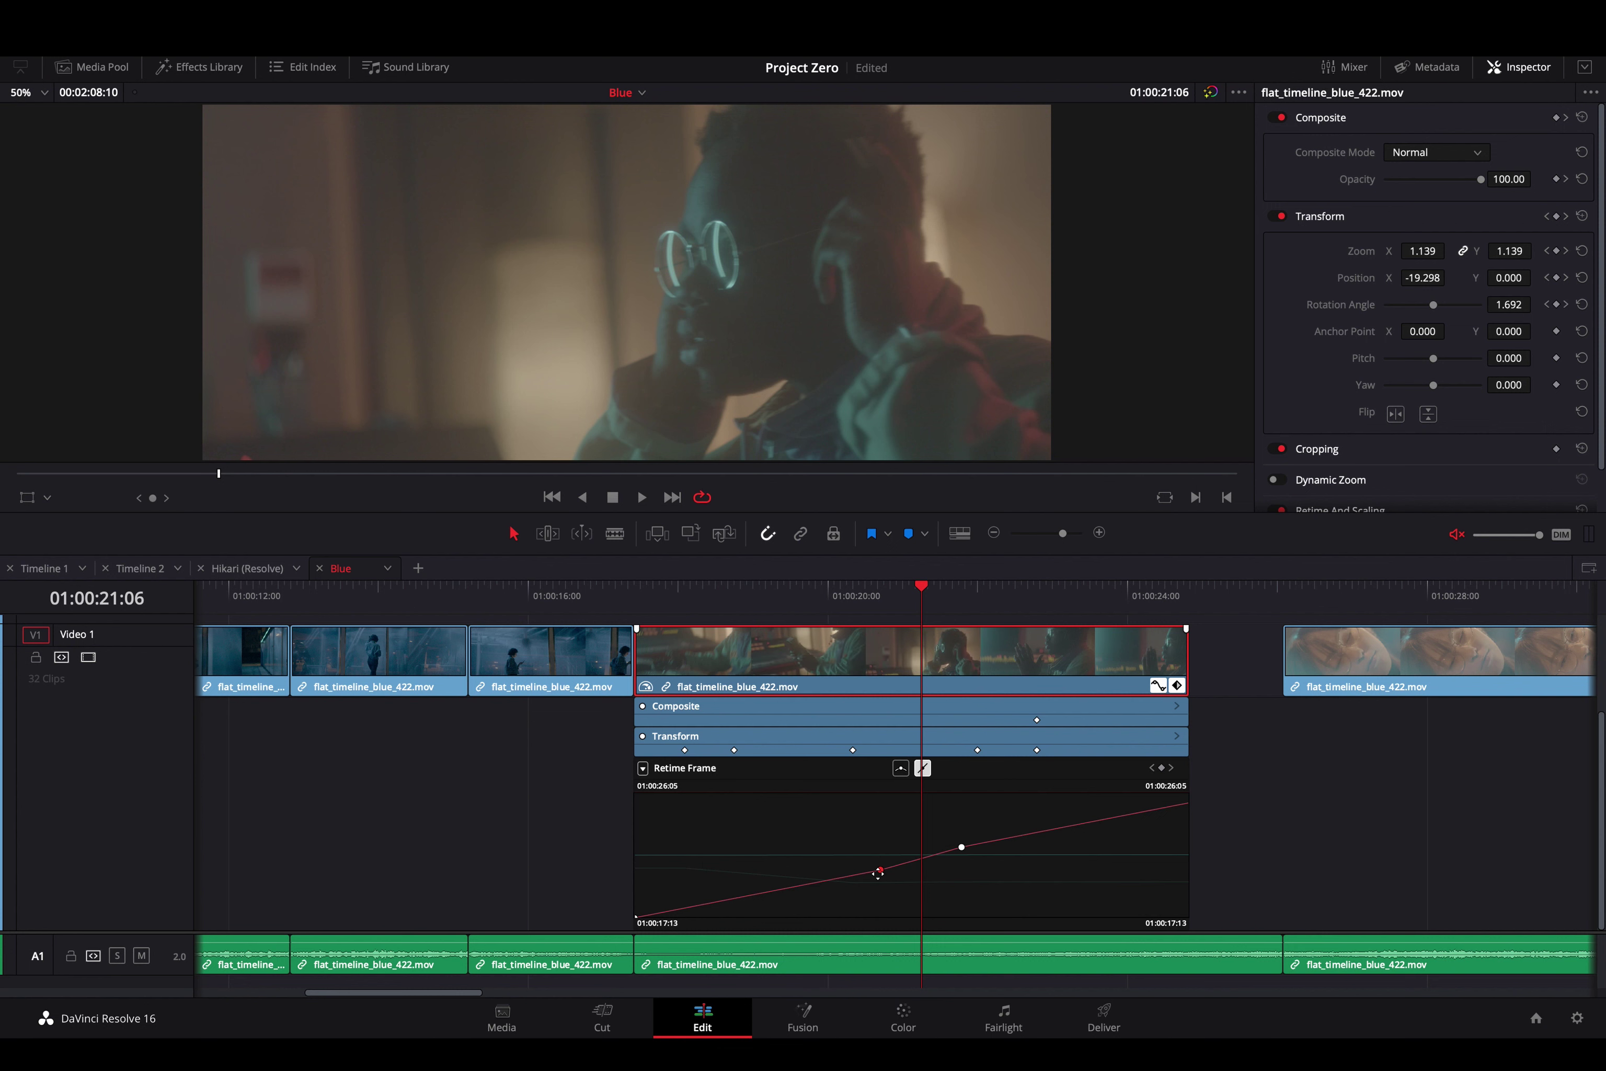
click(900, 768)
mouse_move(873, 873)
click(990, 818)
click(1158, 685)
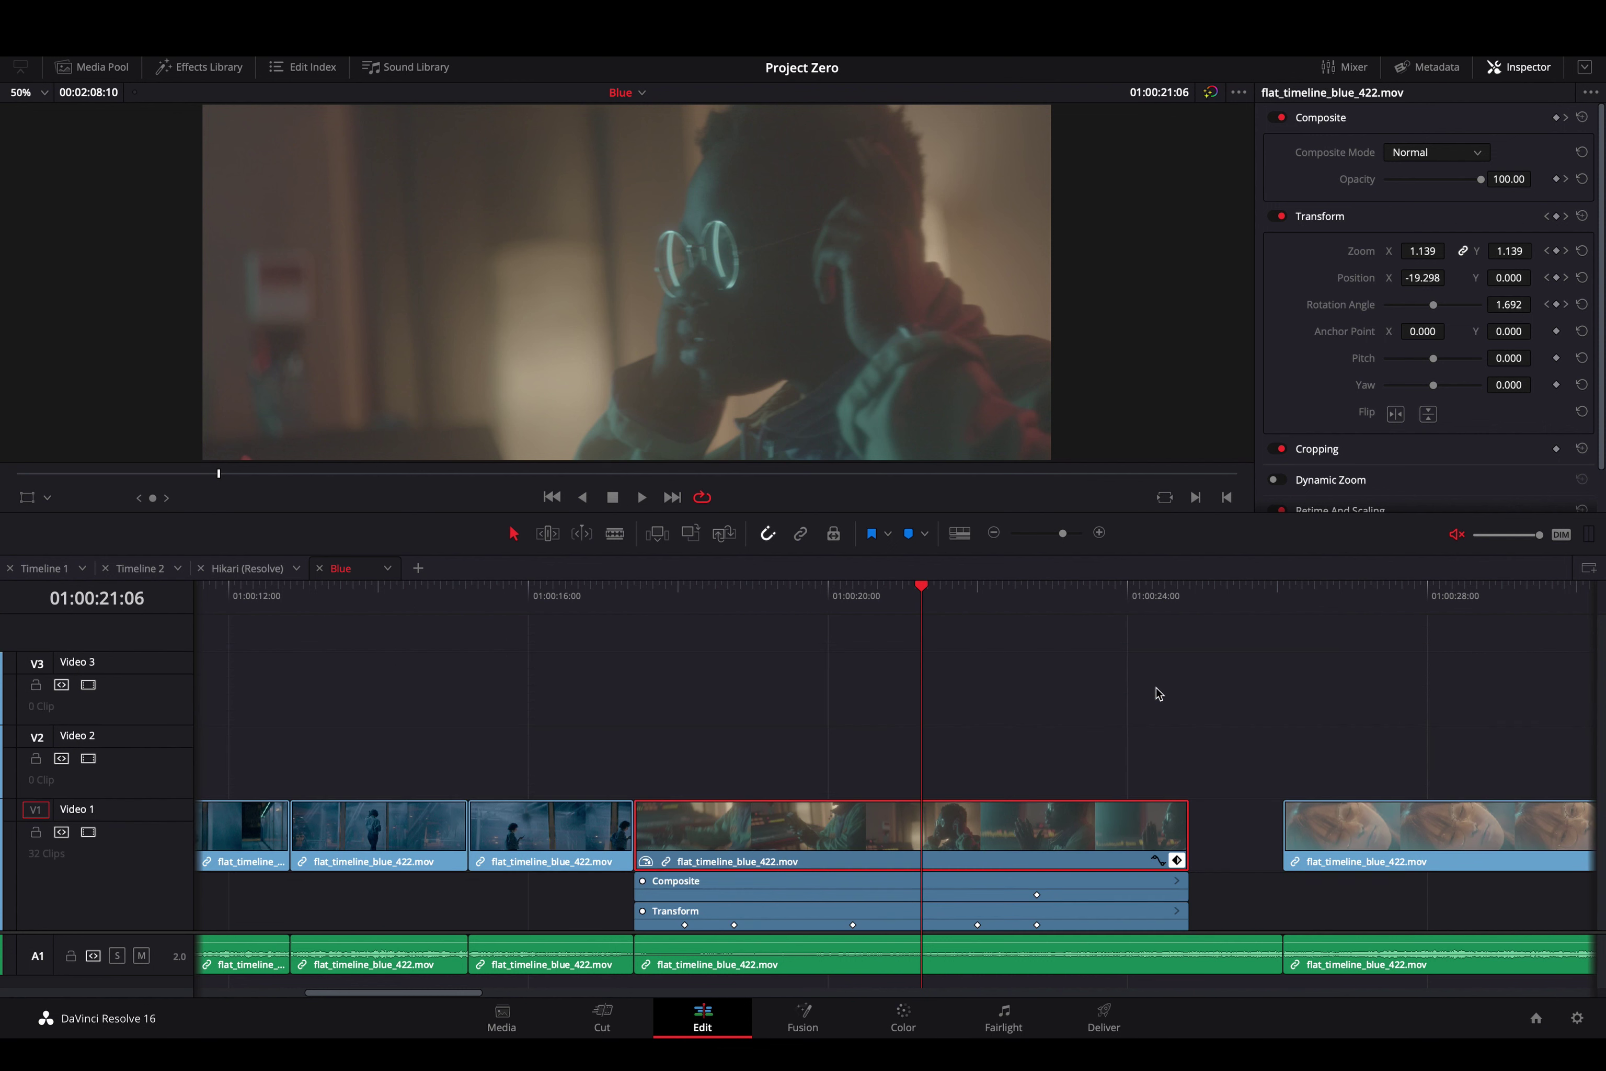
click(1178, 860)
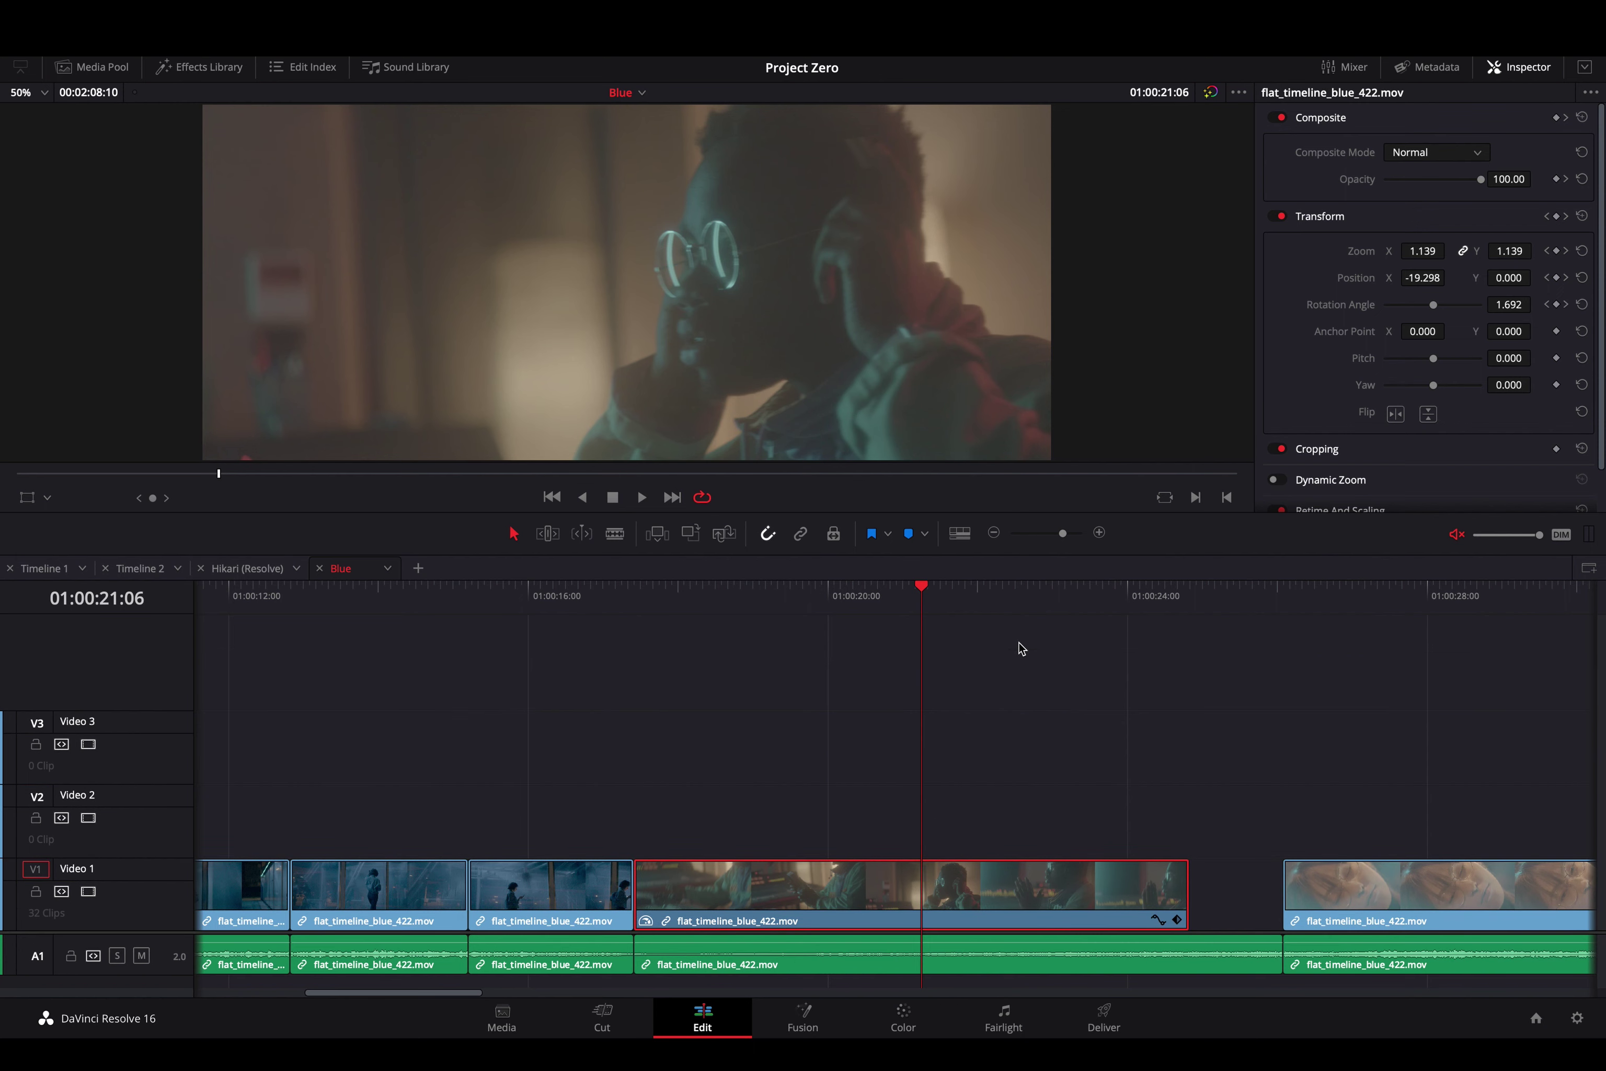
Play back and scrub the clip to review the smoothed speed change
drag(1010, 598, 704, 641)
key(space)
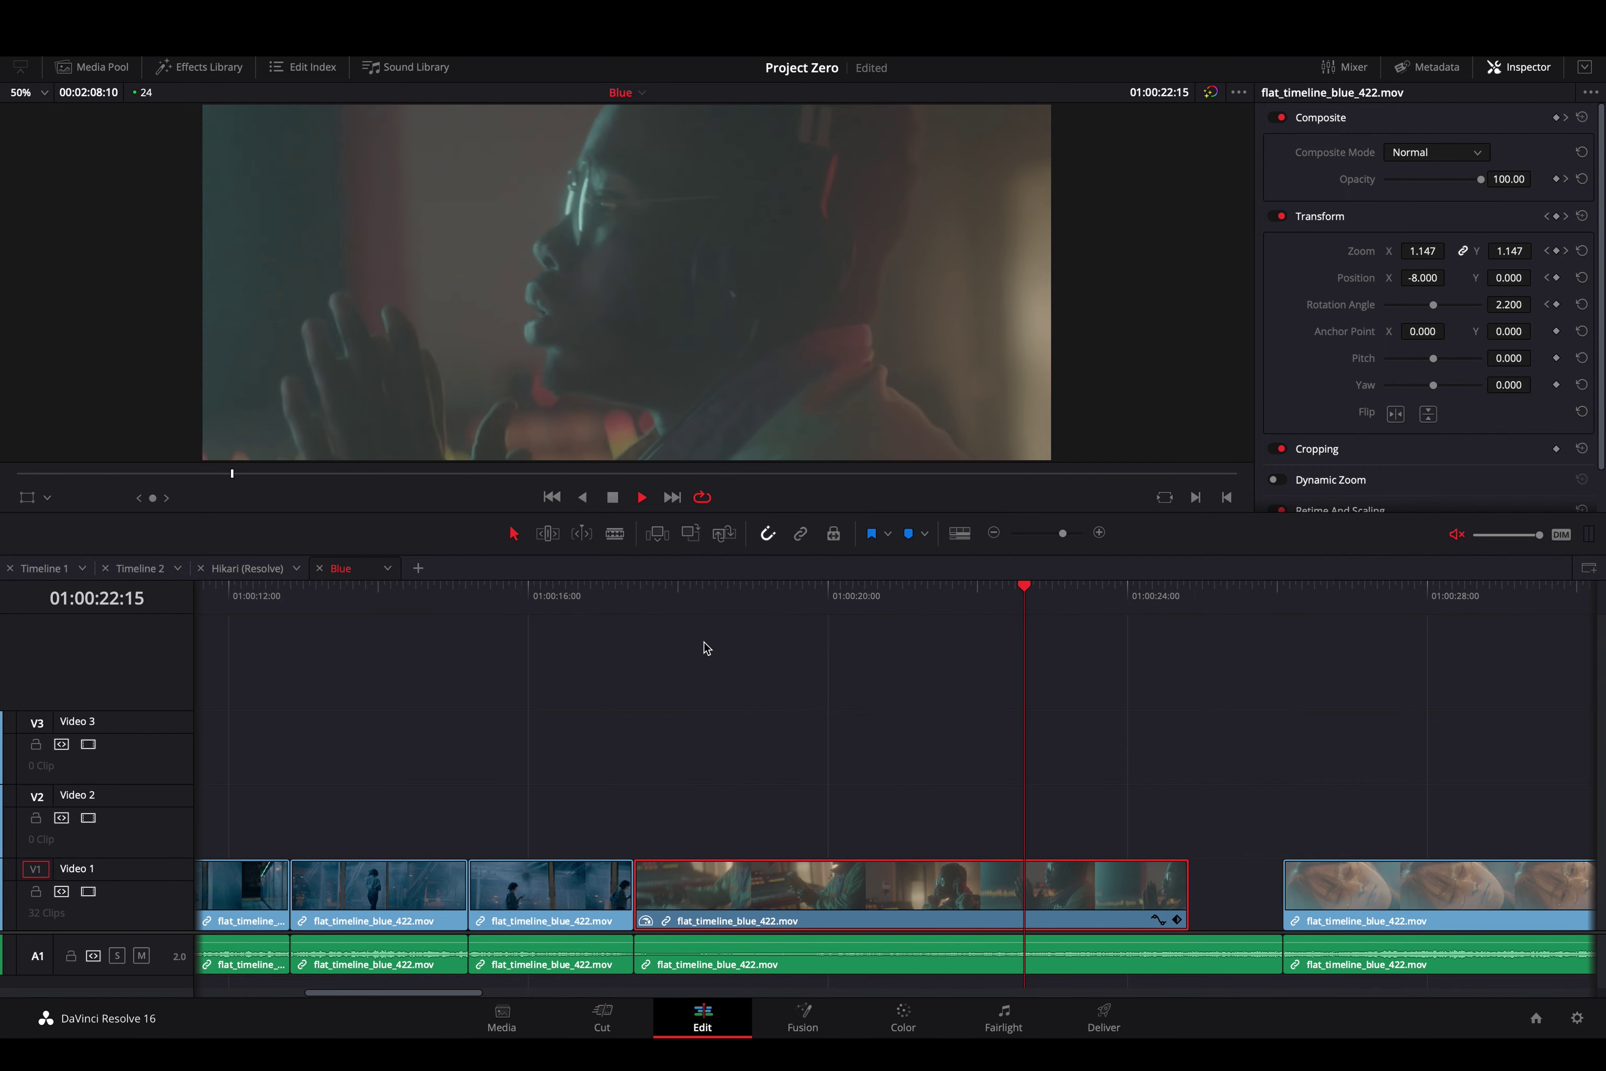
key(space)
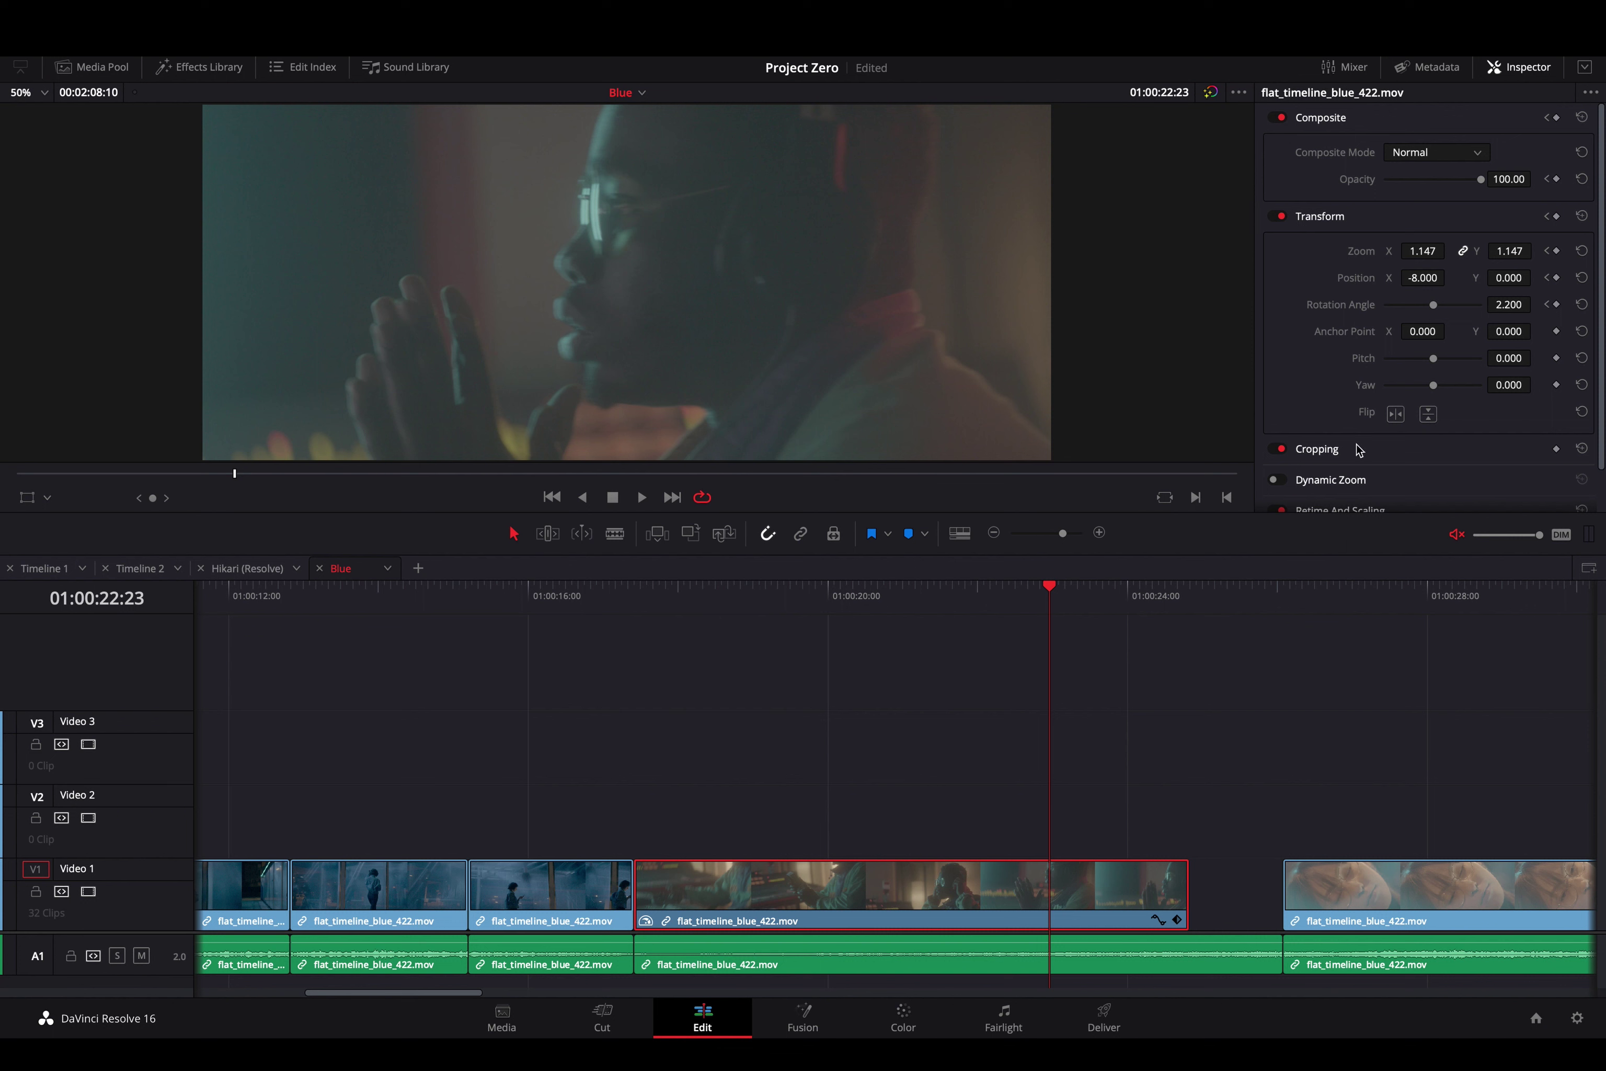
drag(859, 585, 835, 589)
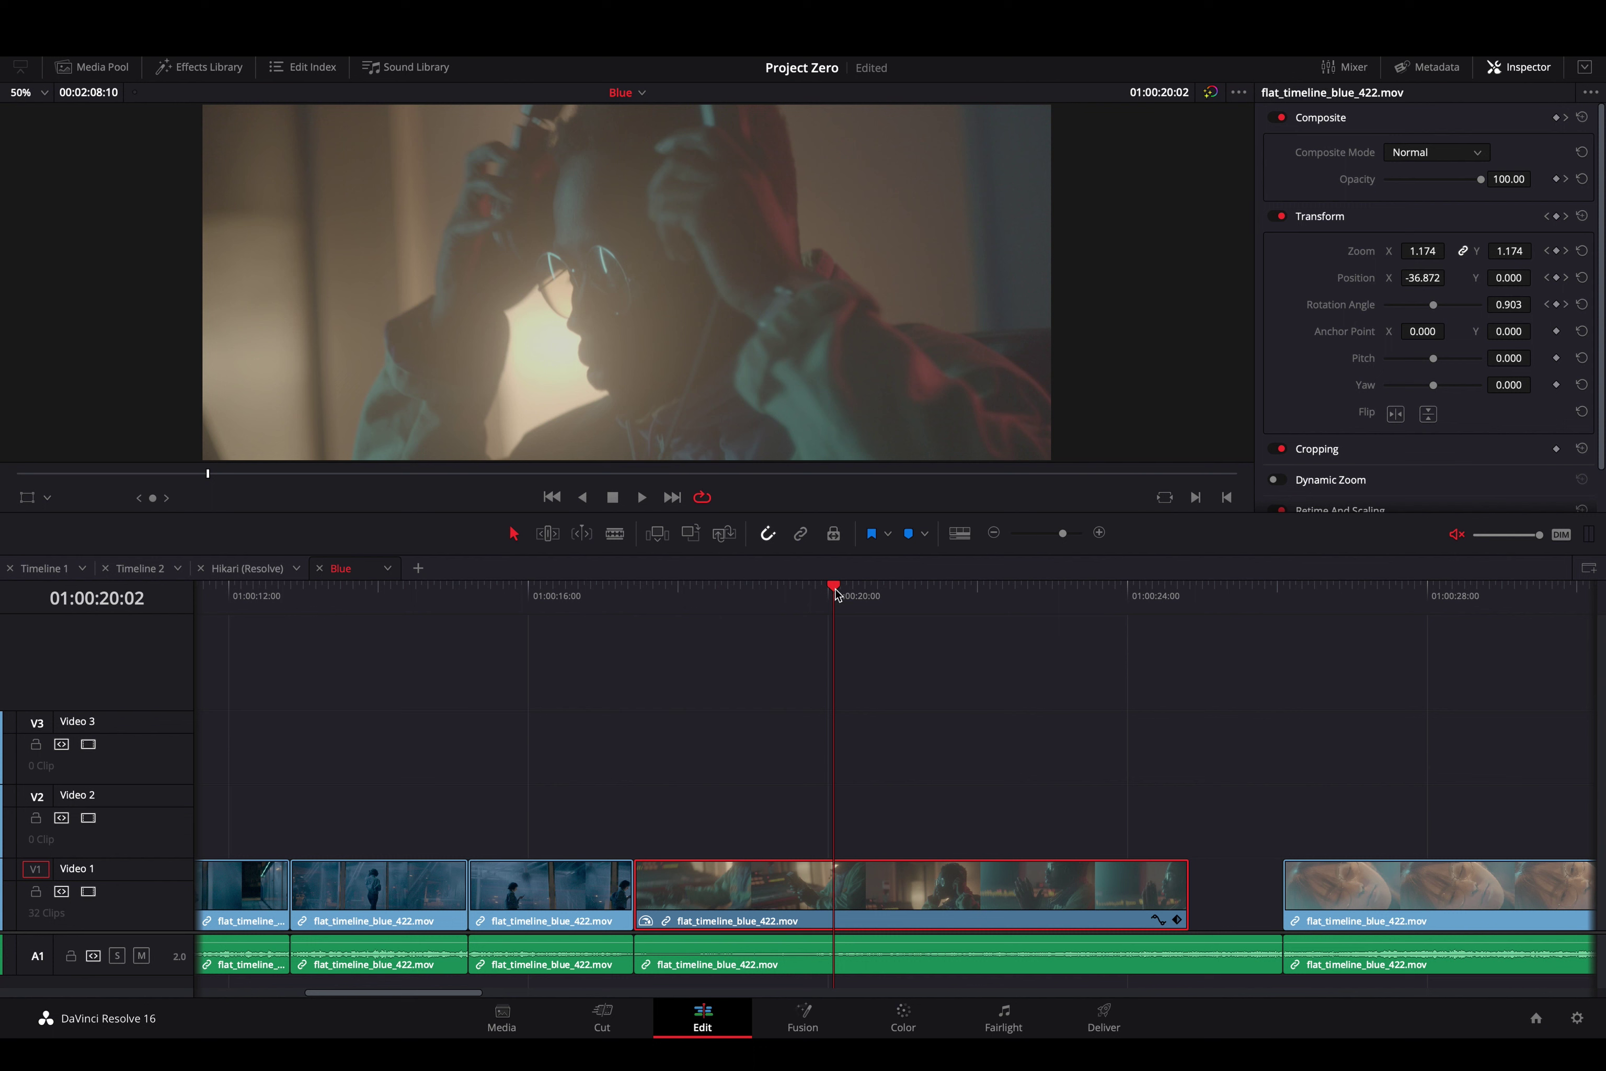
drag(836, 593, 865, 593)
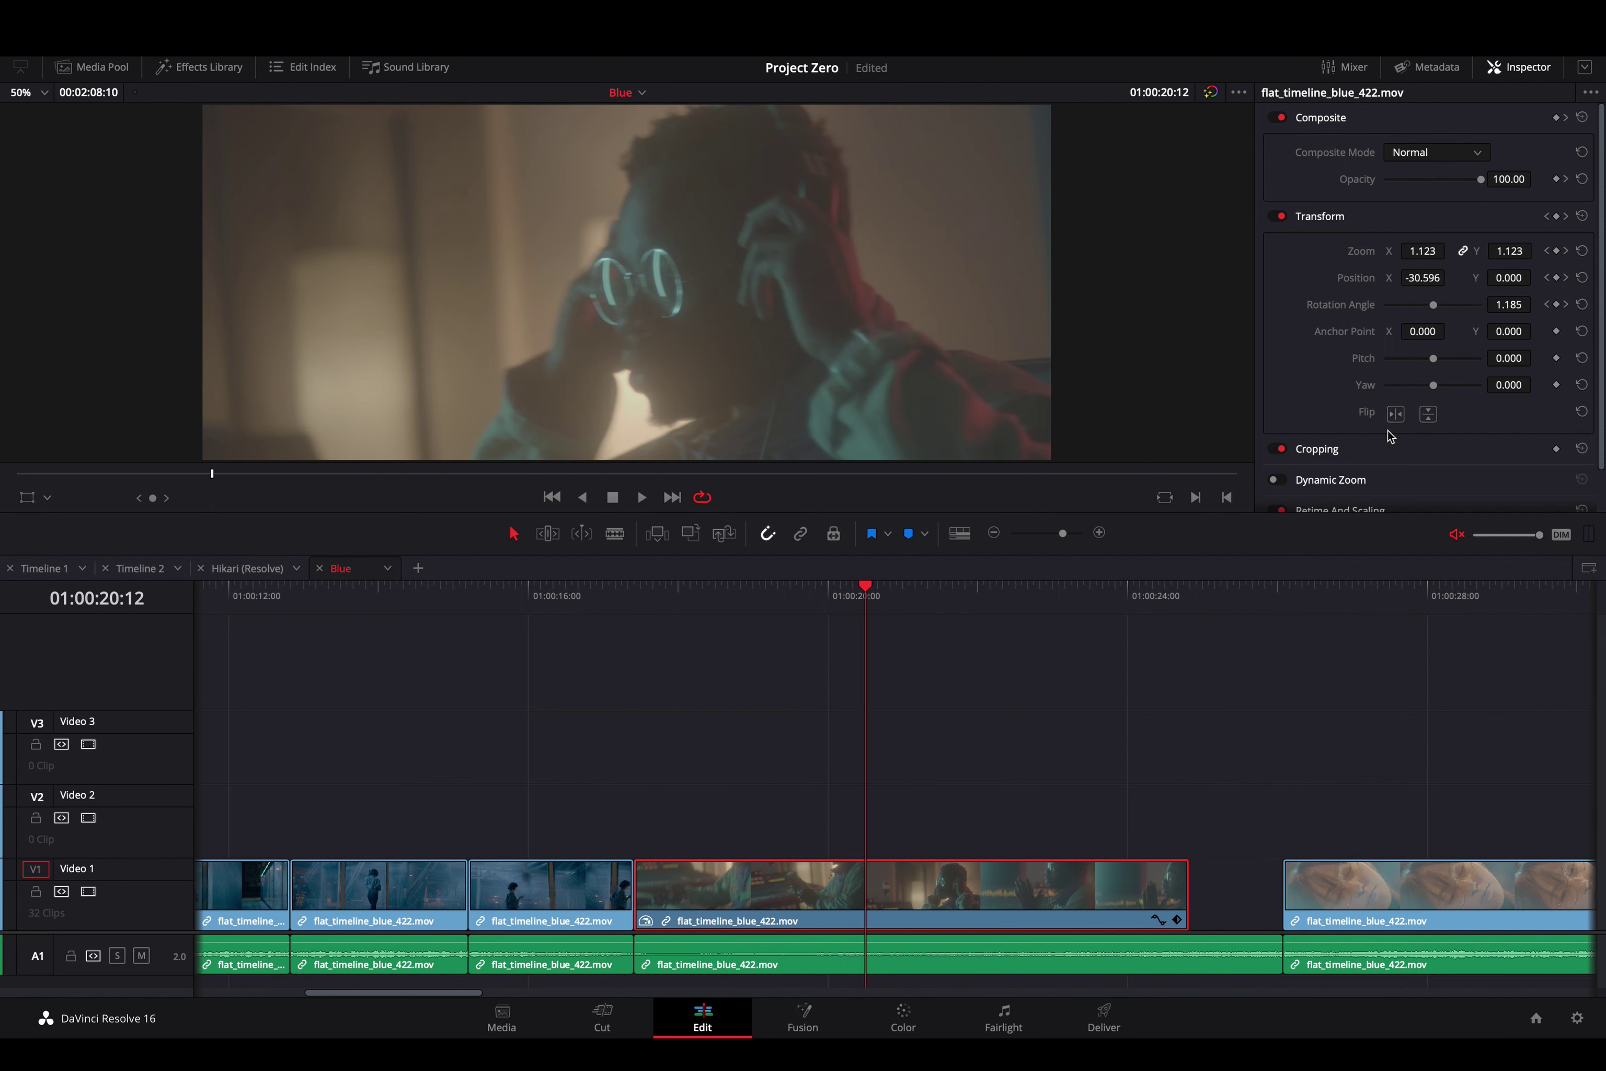
Expand the clip's Cropping settings and add Crop Top and Crop Bottom keyframes at 01:00:18:22
scroll(1386, 435, down, 1)
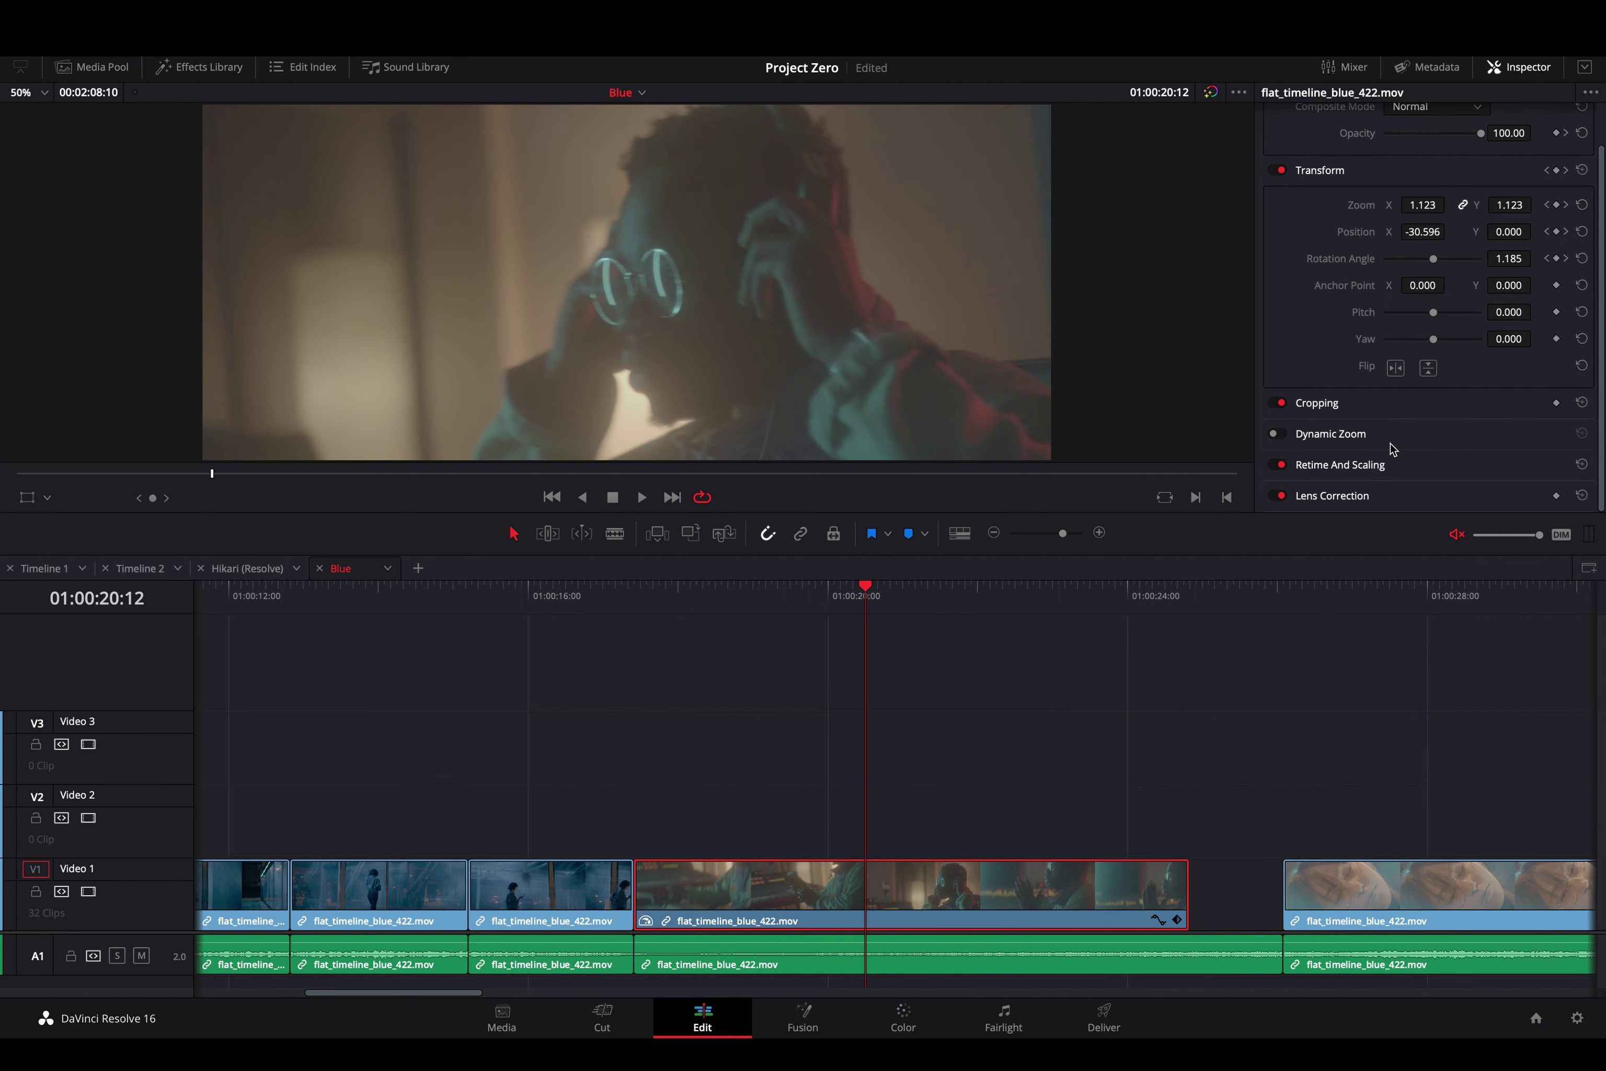
click(1391, 443)
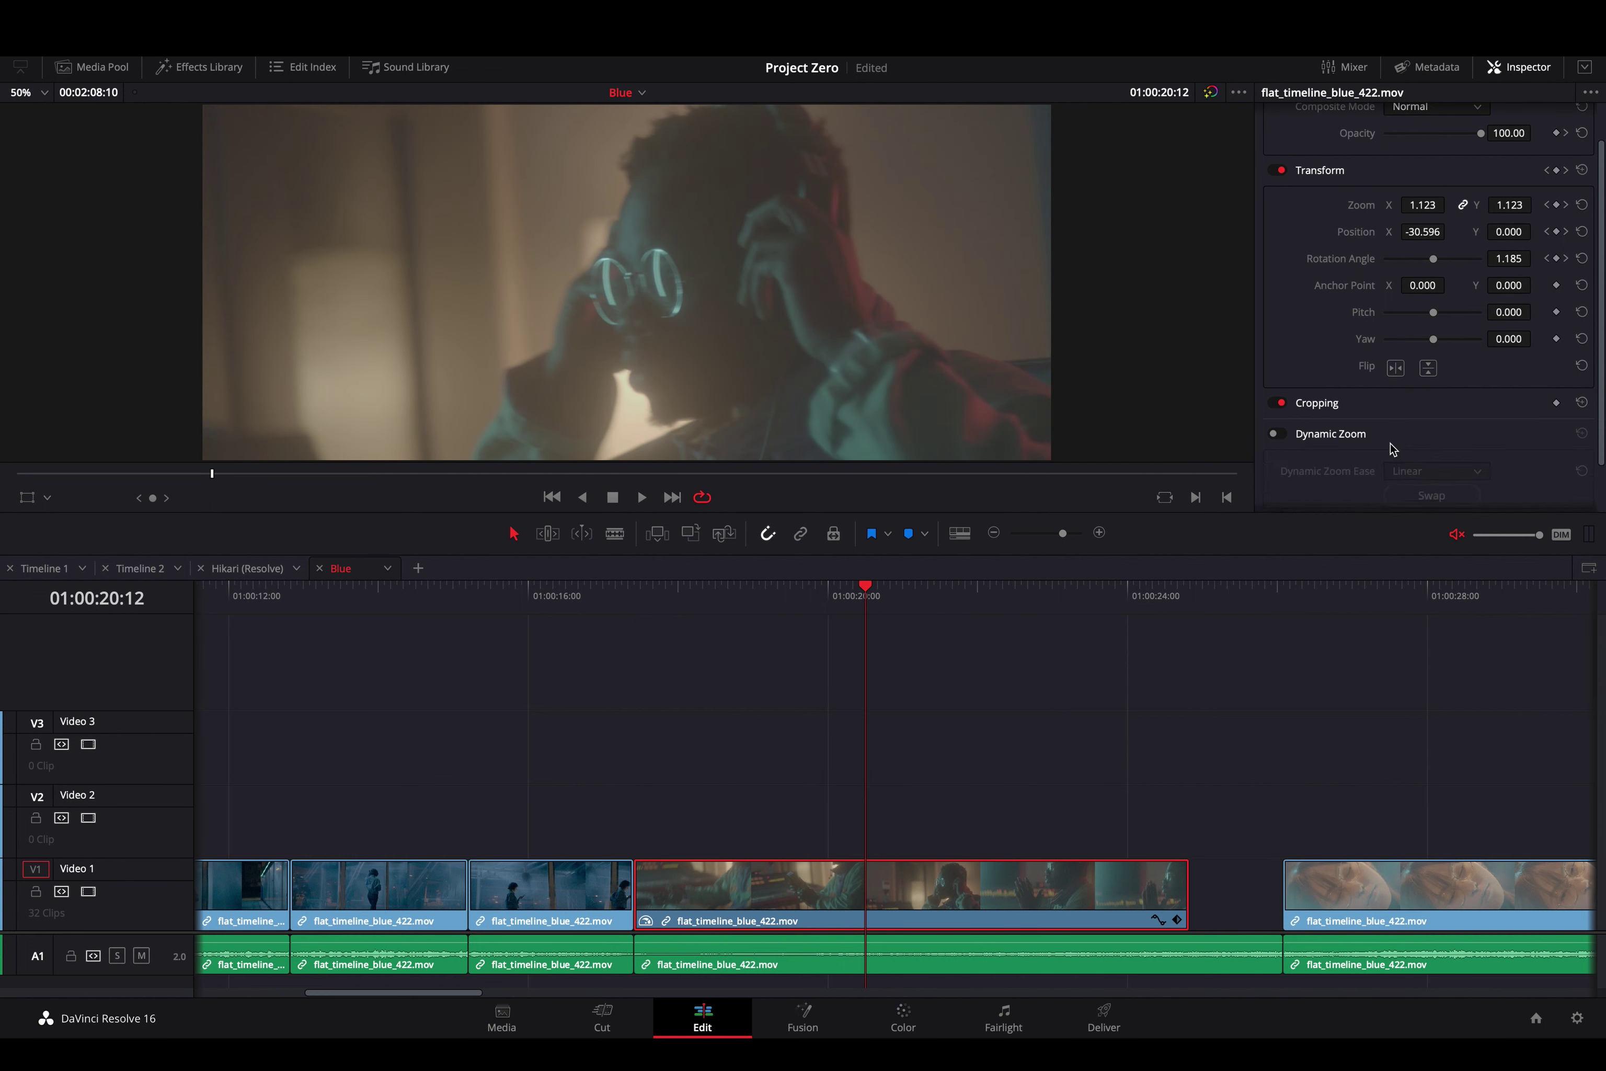
click(1374, 404)
scroll(1374, 408, down, 4)
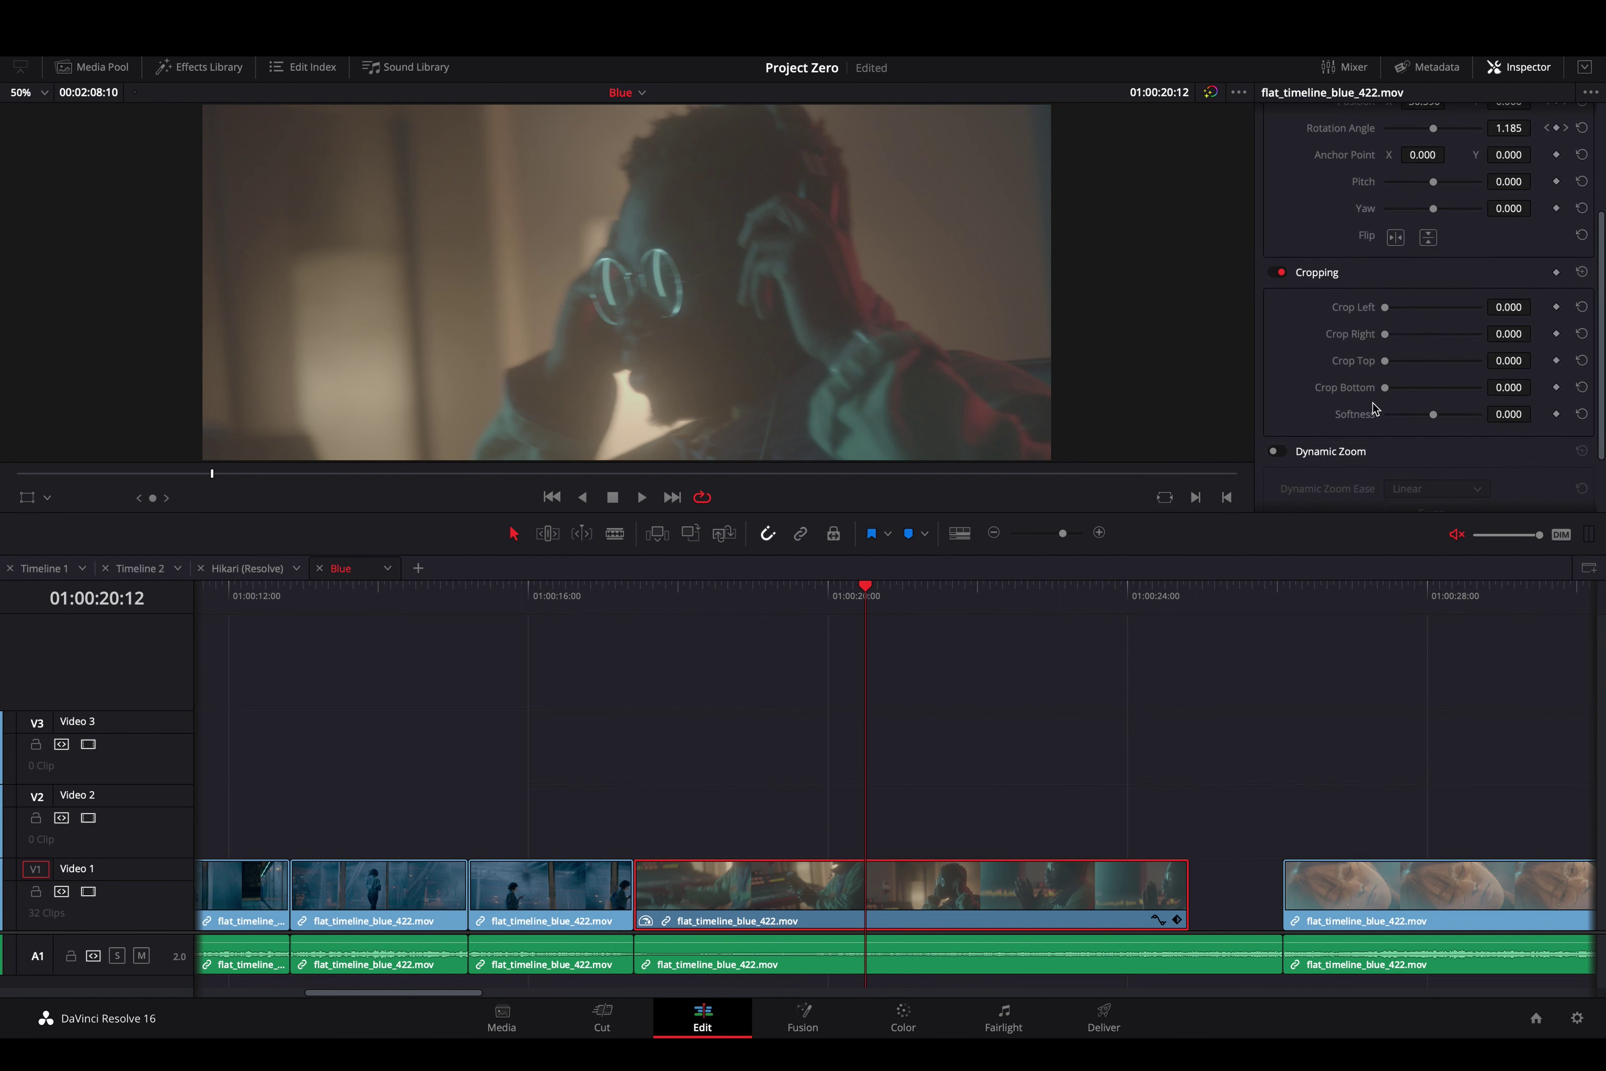
mouse_move(759, 606)
mouse_down()
mouse_move(728, 606)
mouse_move(764, 605)
mouse_move(749, 612)
mouse_up()
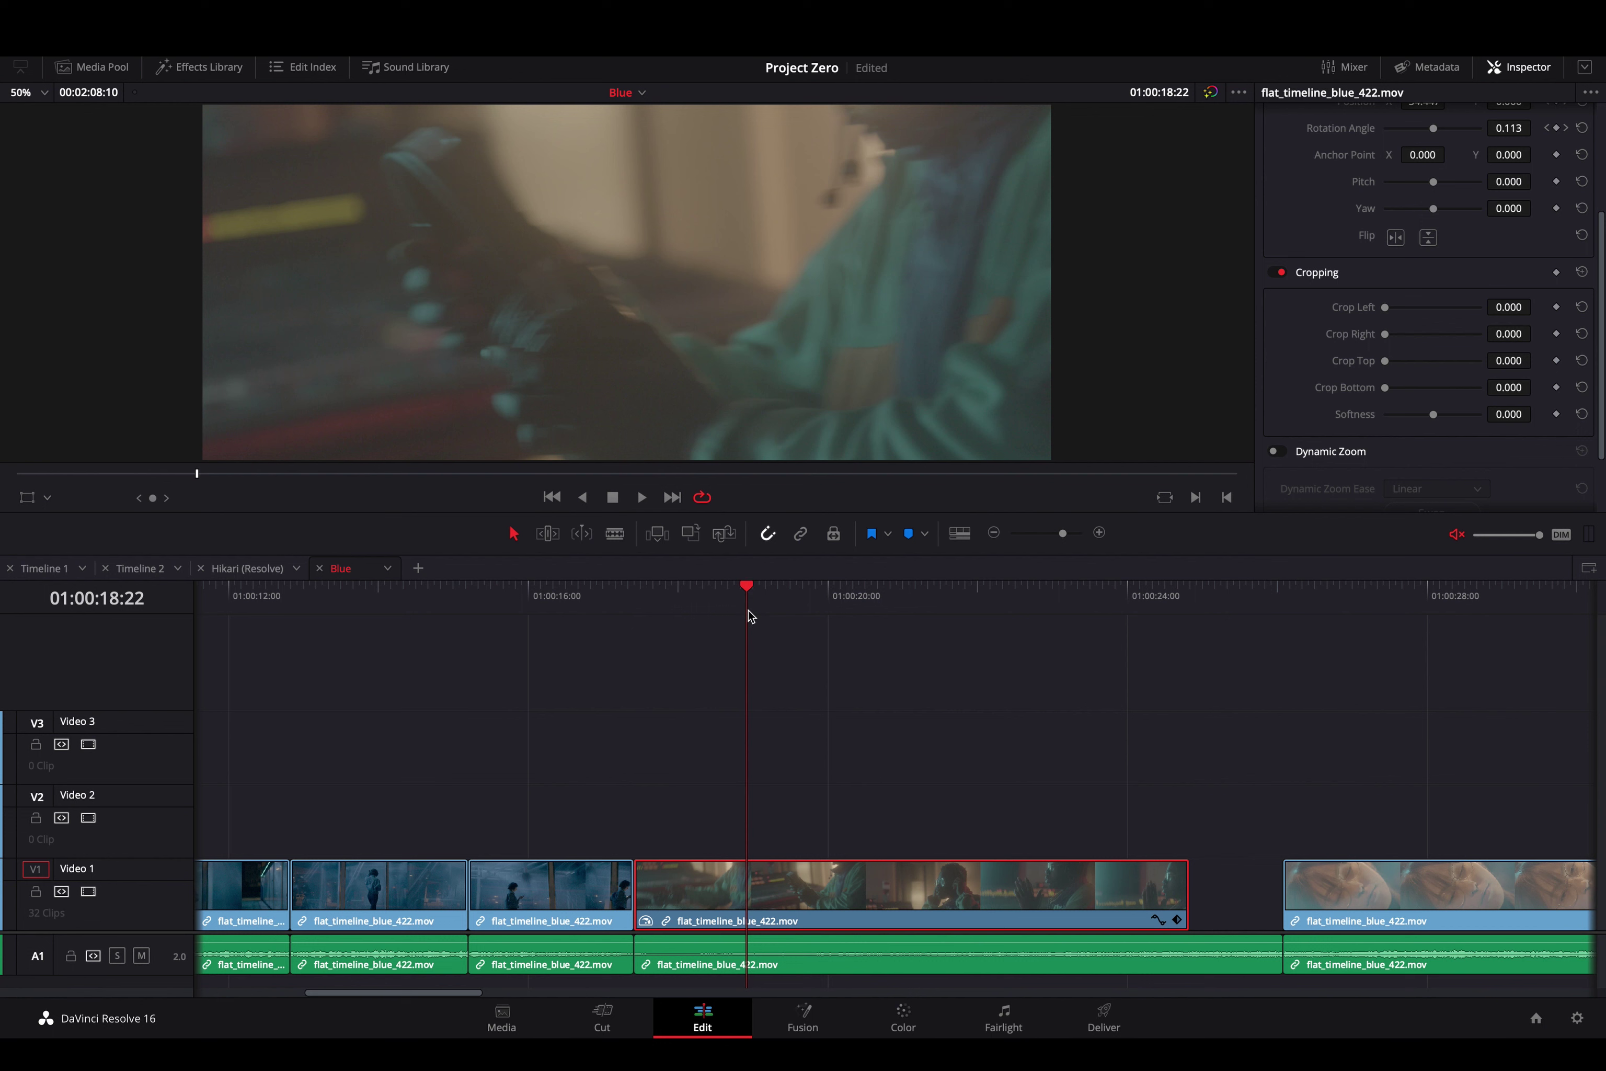
click(1556, 387)
click(1556, 362)
Try cropping the clip at 01:00:20:22 with Crop Top 138.030 and Crop Bottom 179.060
drag(752, 606, 897, 625)
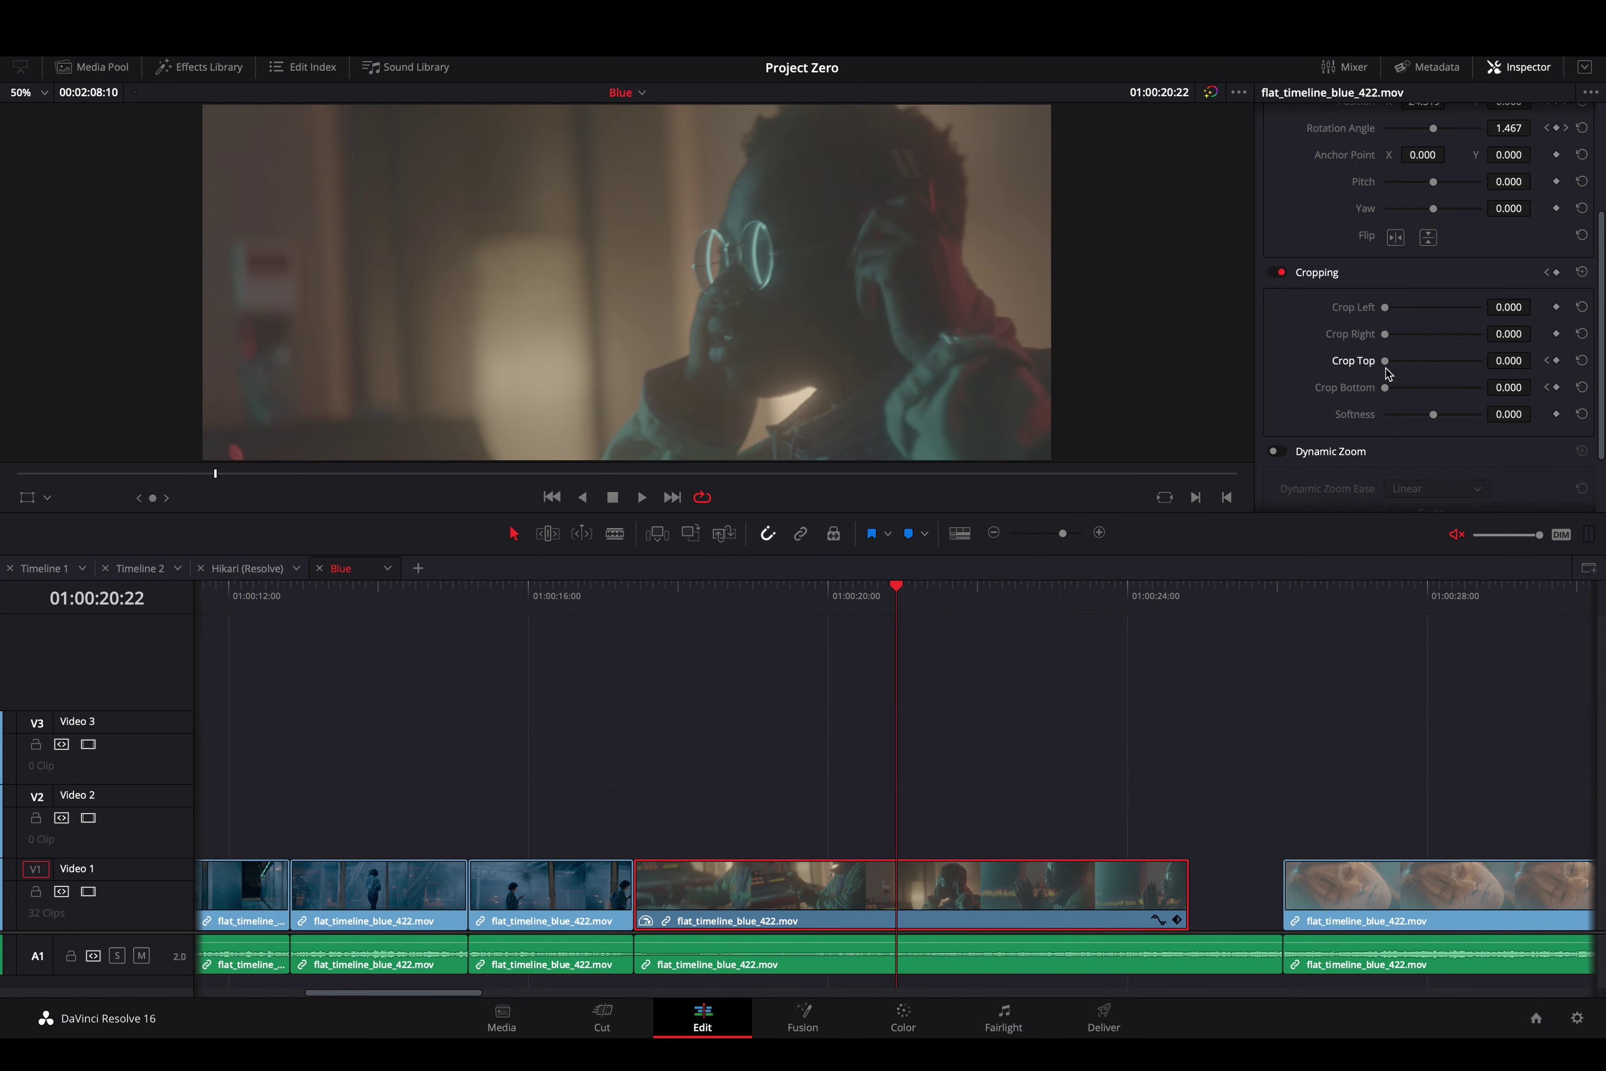
mouse_move(1385, 362)
mouse_down()
mouse_move(1412, 368)
mouse_move(1399, 390)
mouse_move(1429, 389)
mouse_move(1417, 366)
mouse_up()
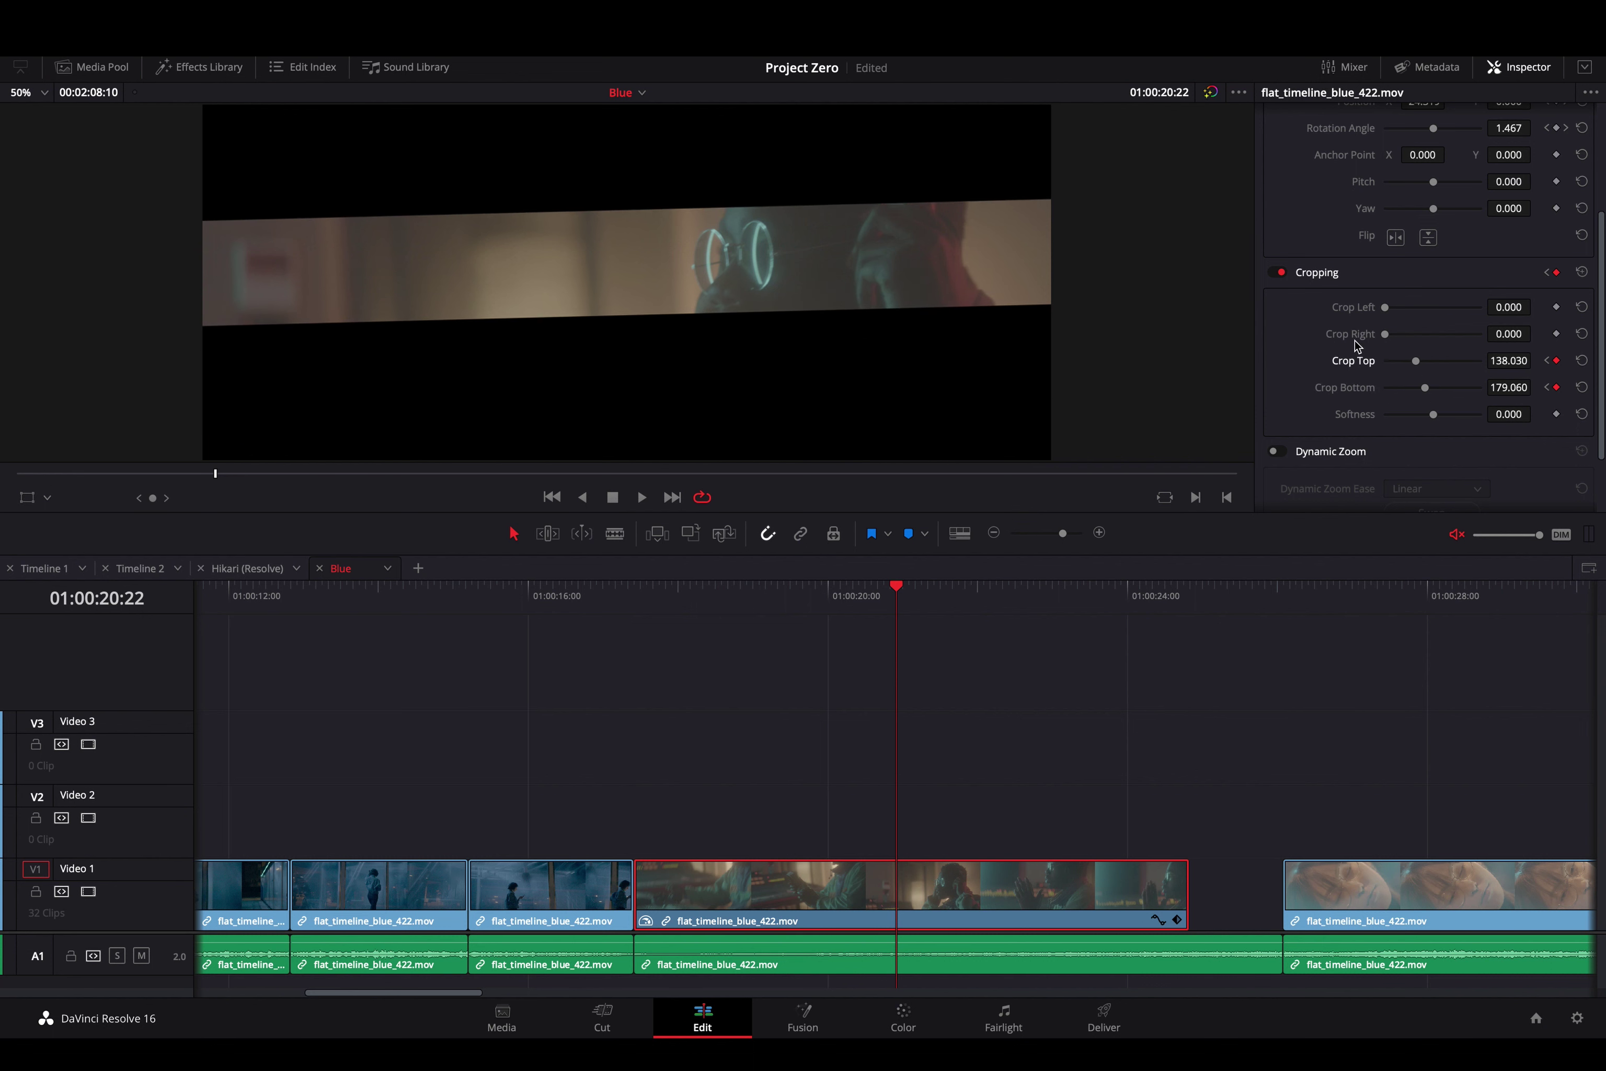
scroll(1335, 354, up, 3)
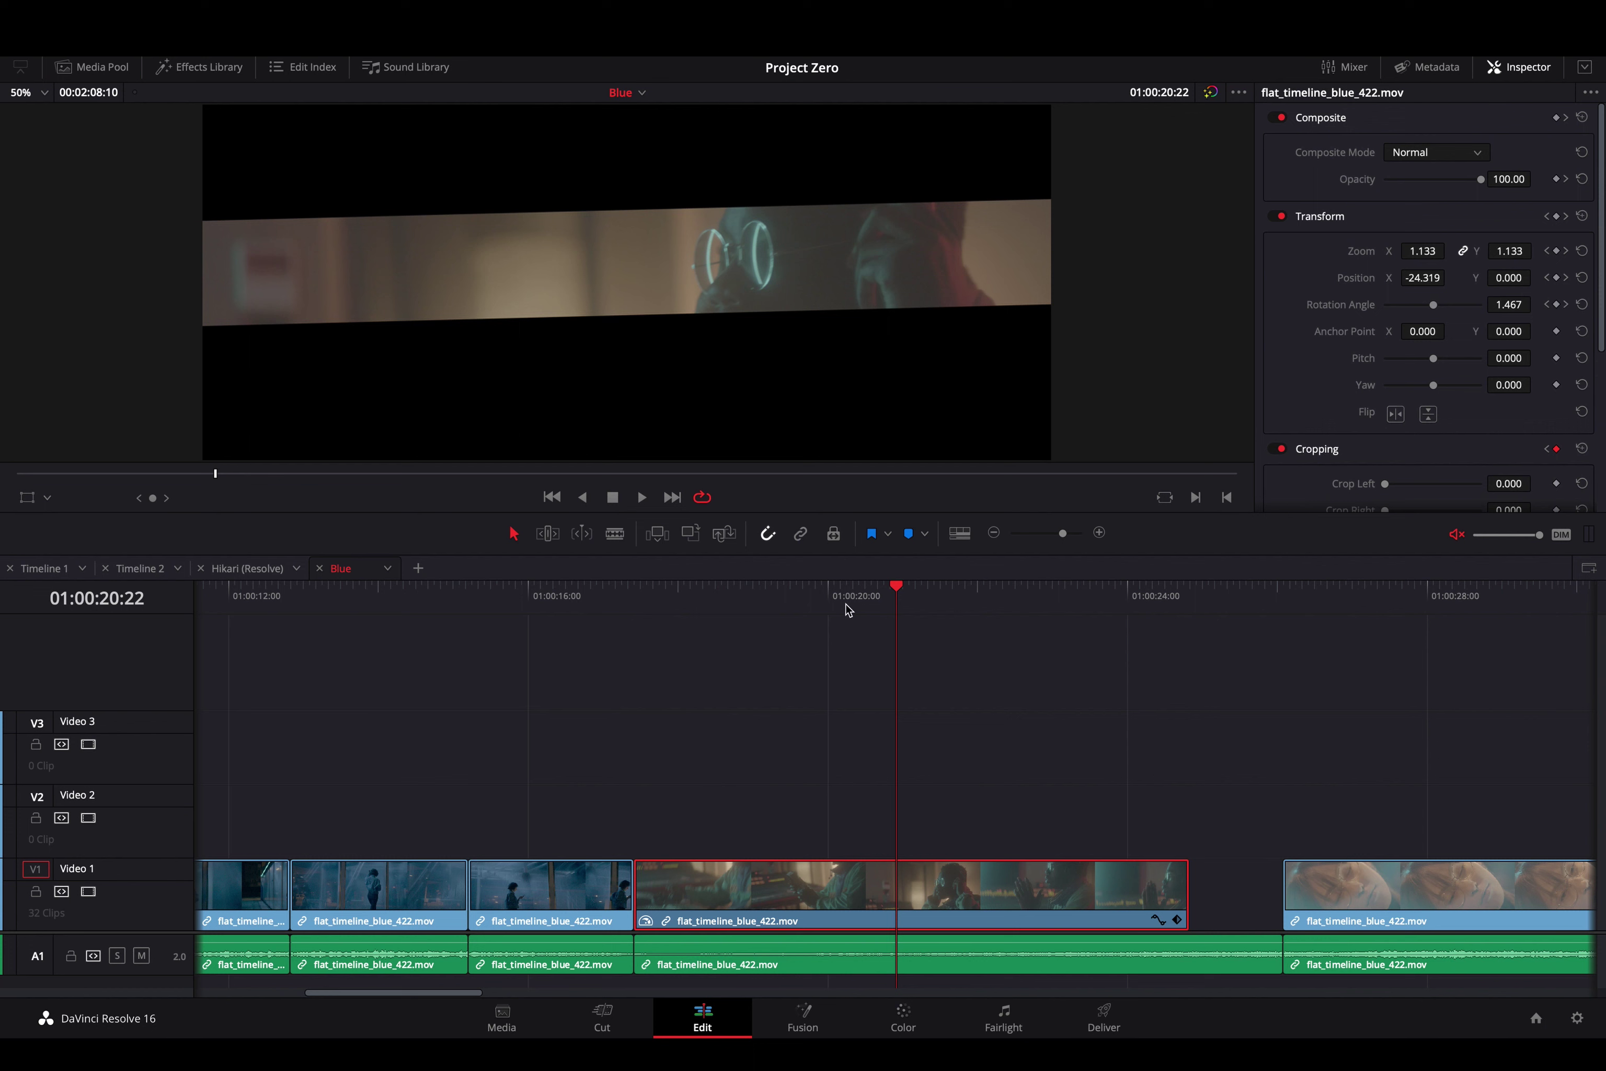
Play back the clip to review the cropping animation
drag(892, 594, 731, 613)
key(space)
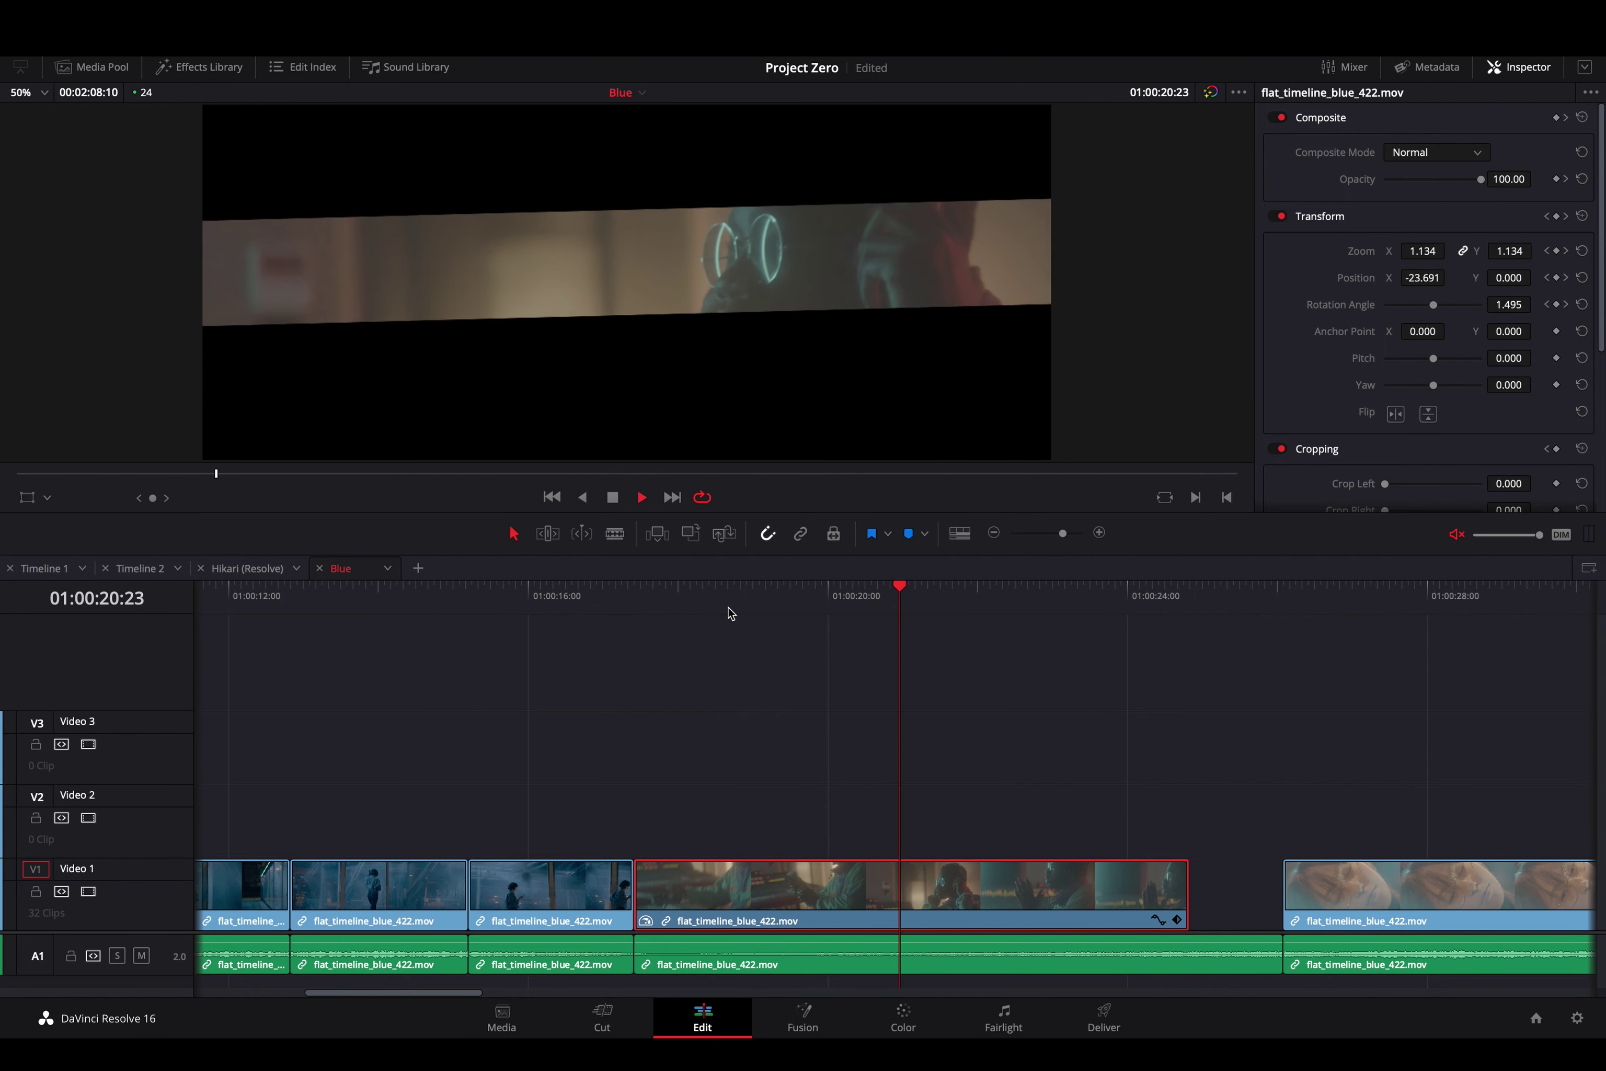
key(space)
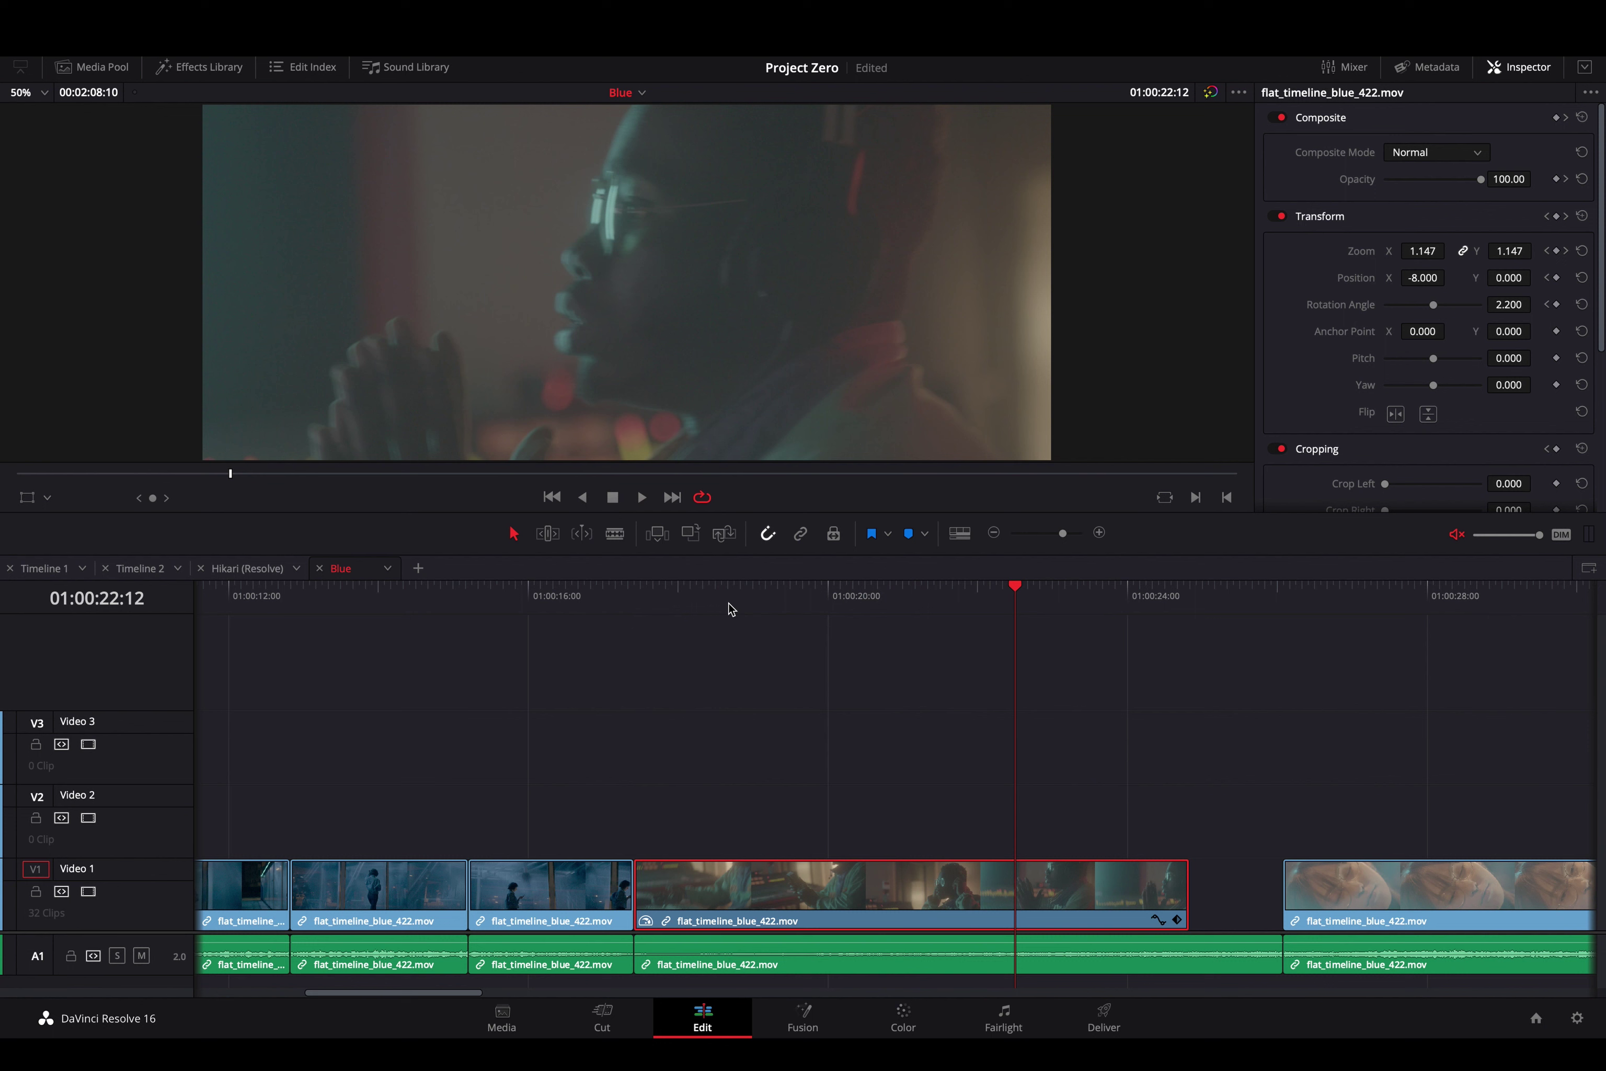
Park the playhead at 01:00:21:02 and open the clip's keyframe and curve editors on the Crop Top curve
drag(889, 580, 908, 581)
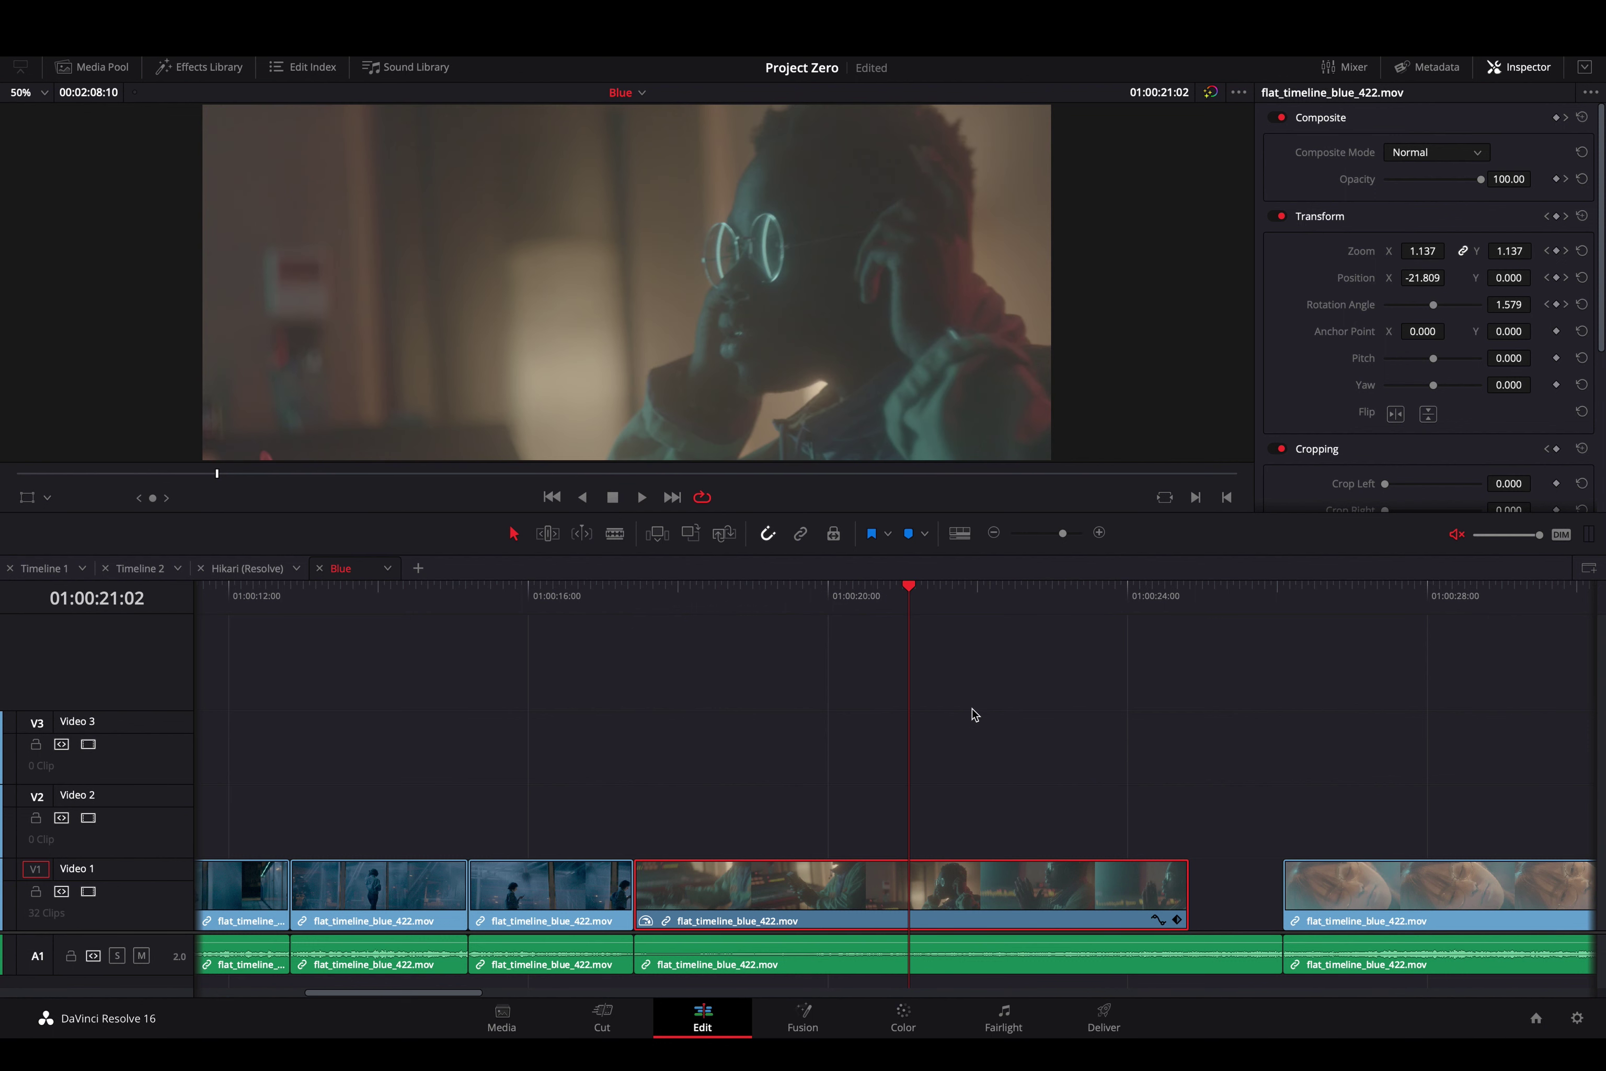
click(1177, 922)
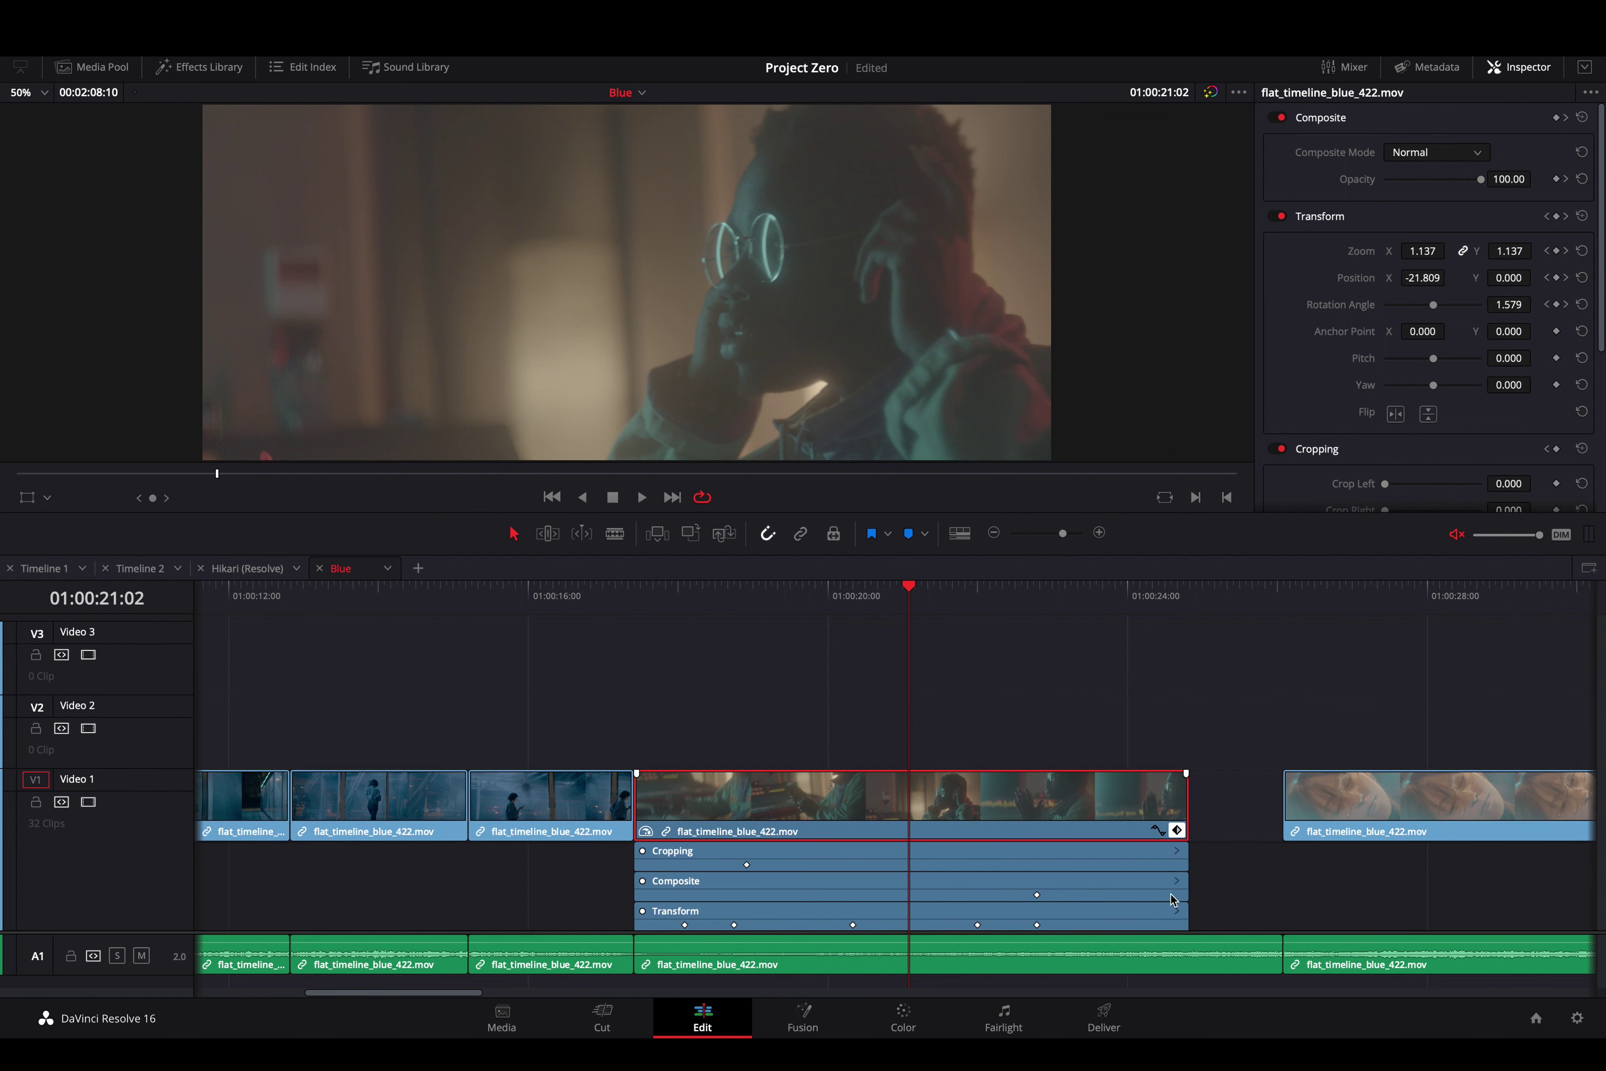
click(1159, 834)
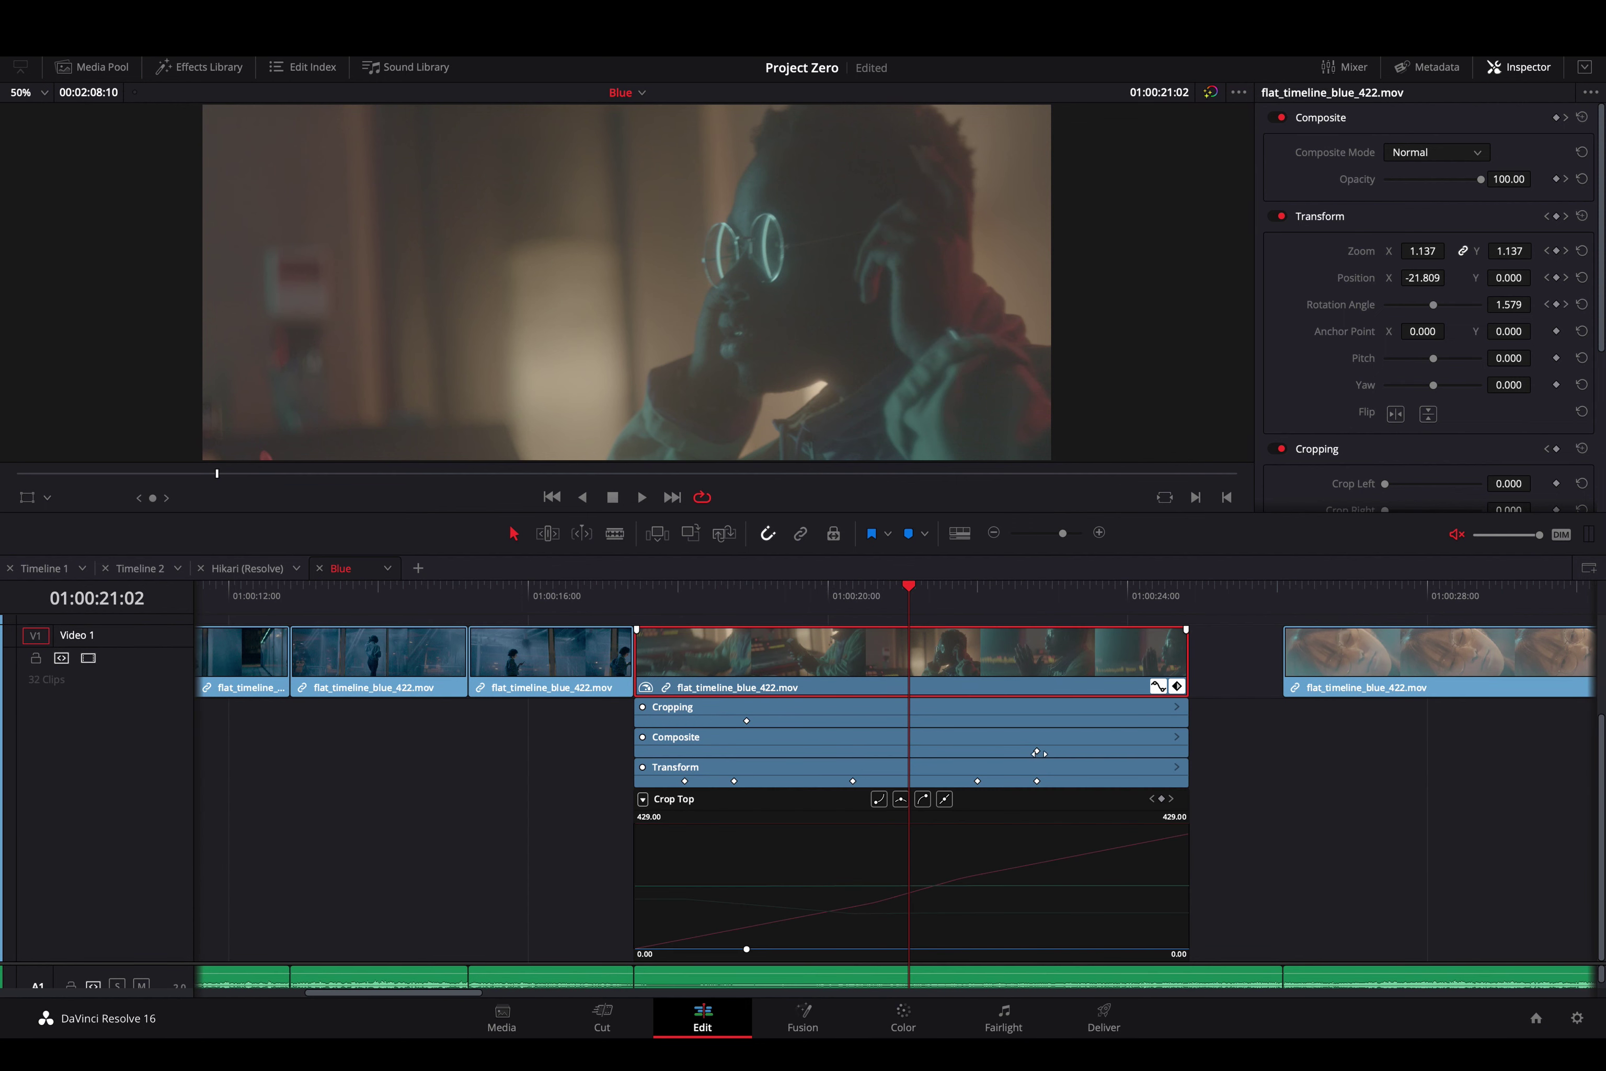
Apply Ease In to the clip's selected Transform keyframes on either side of the playhead, and clear the selection
click(1036, 750)
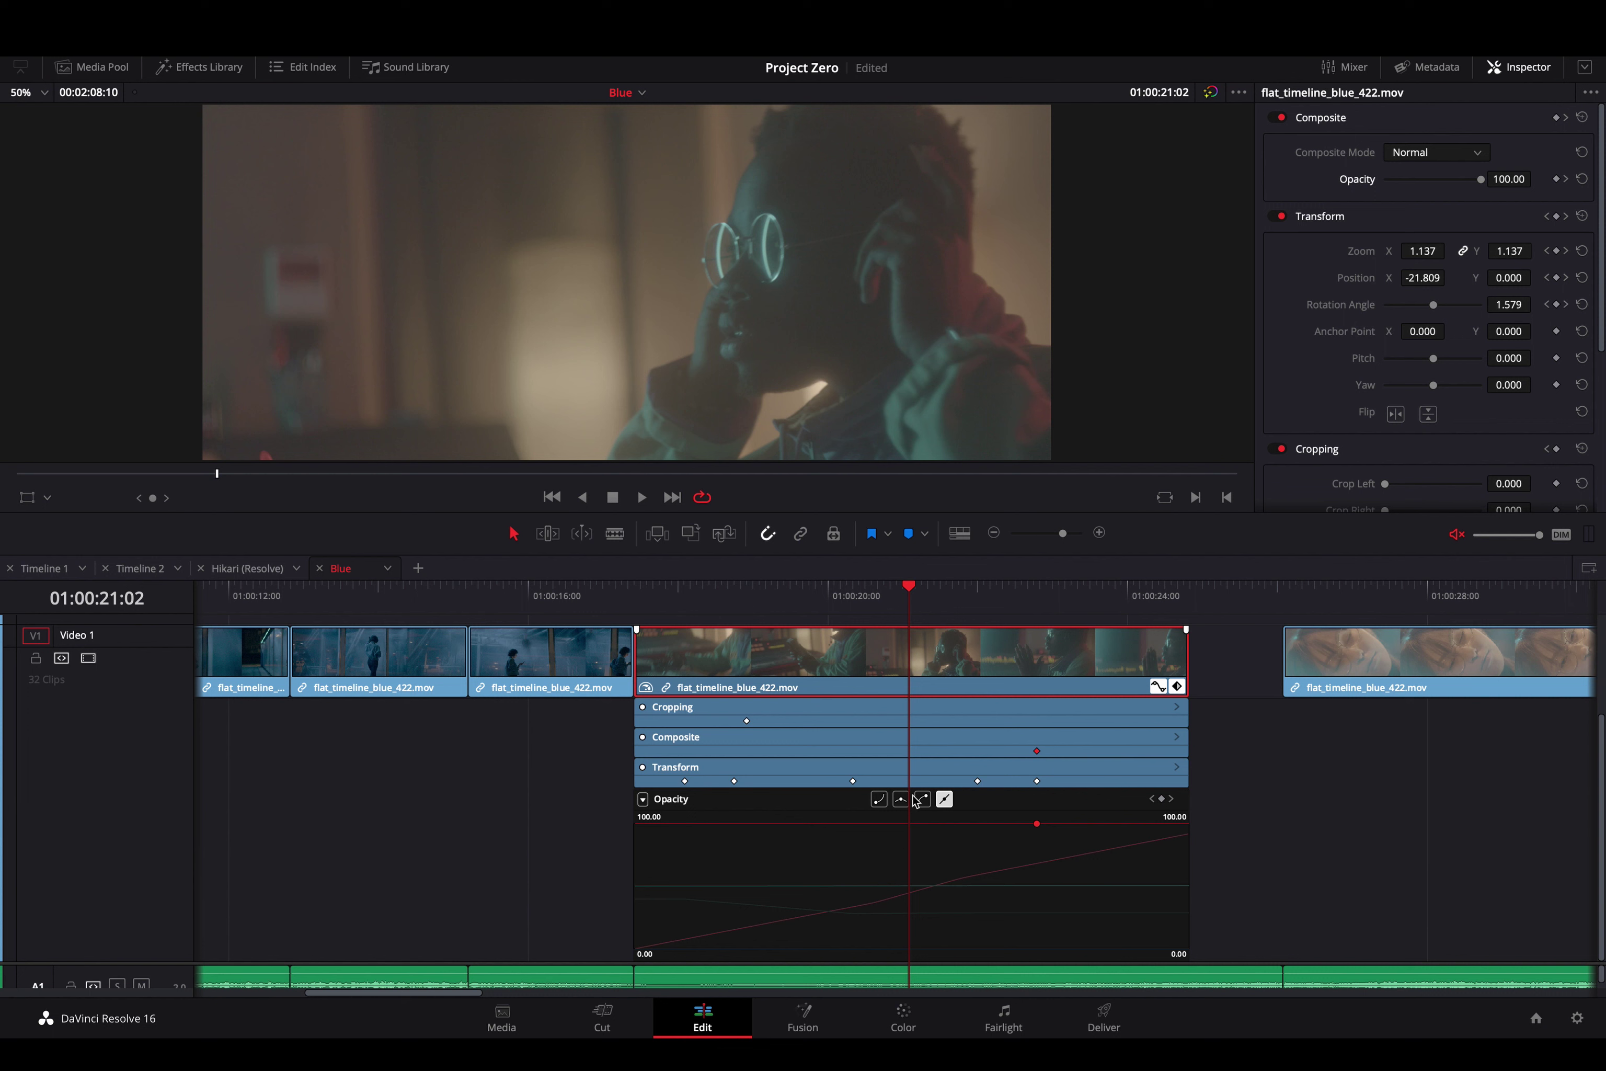
click(979, 781)
click(852, 781)
right_click(852, 780)
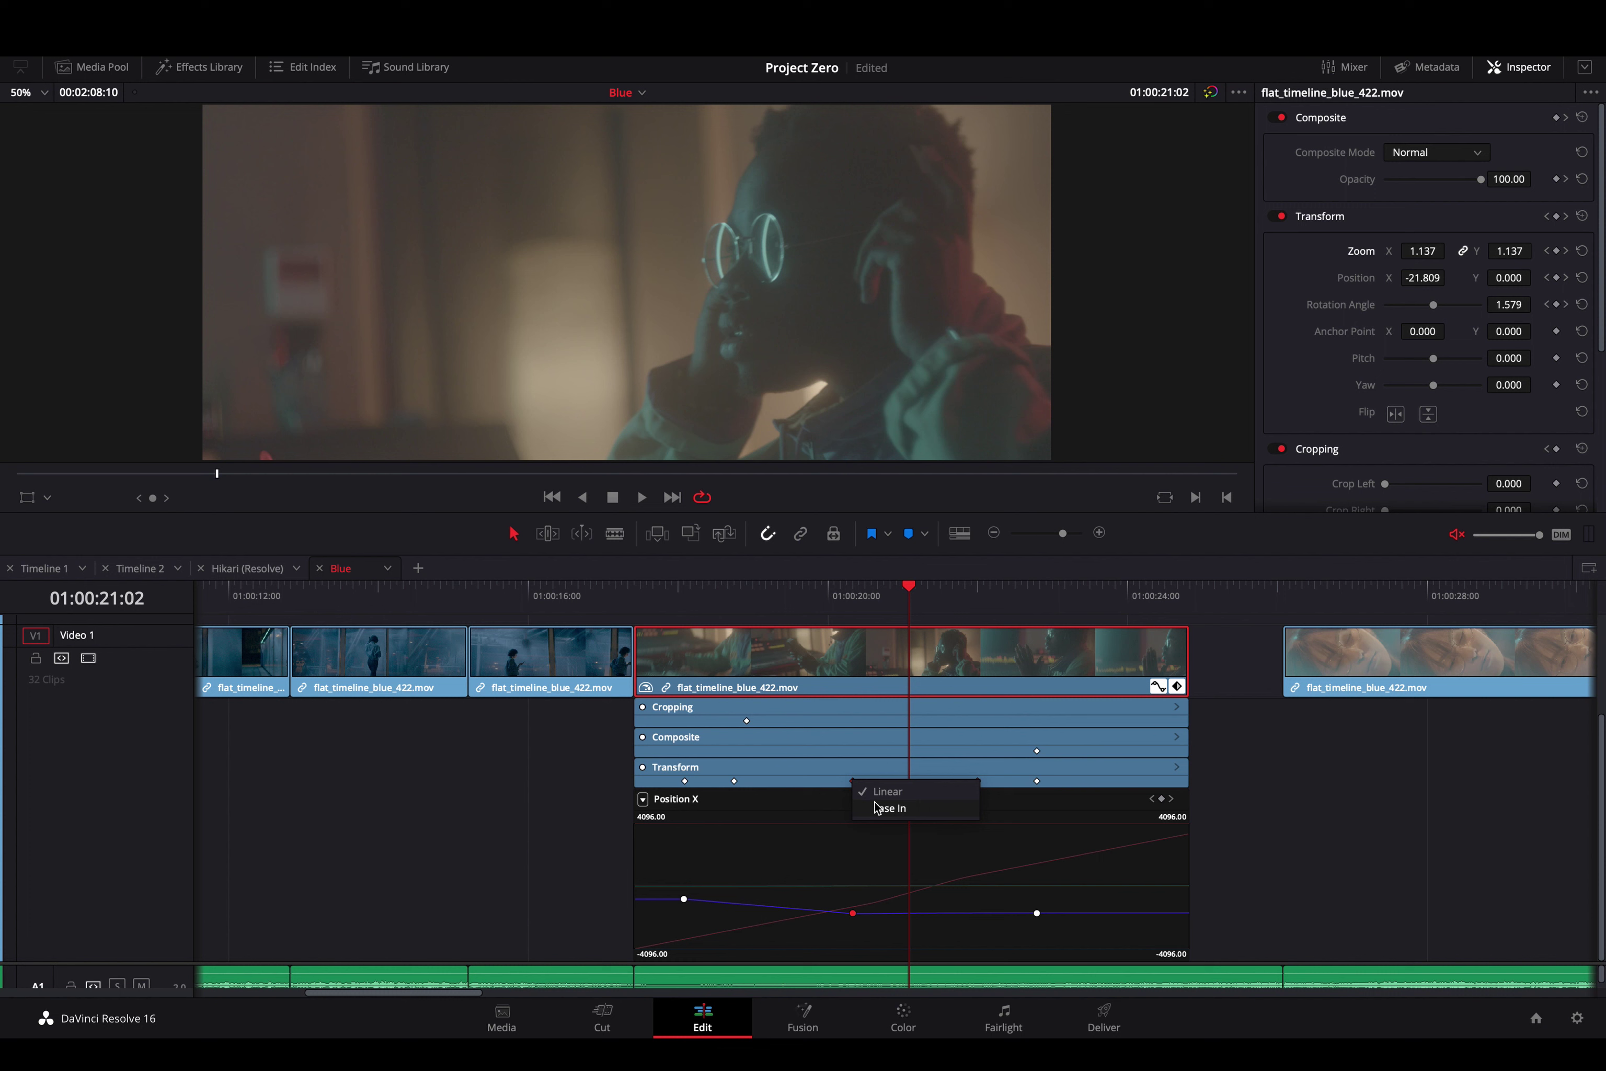
click(901, 810)
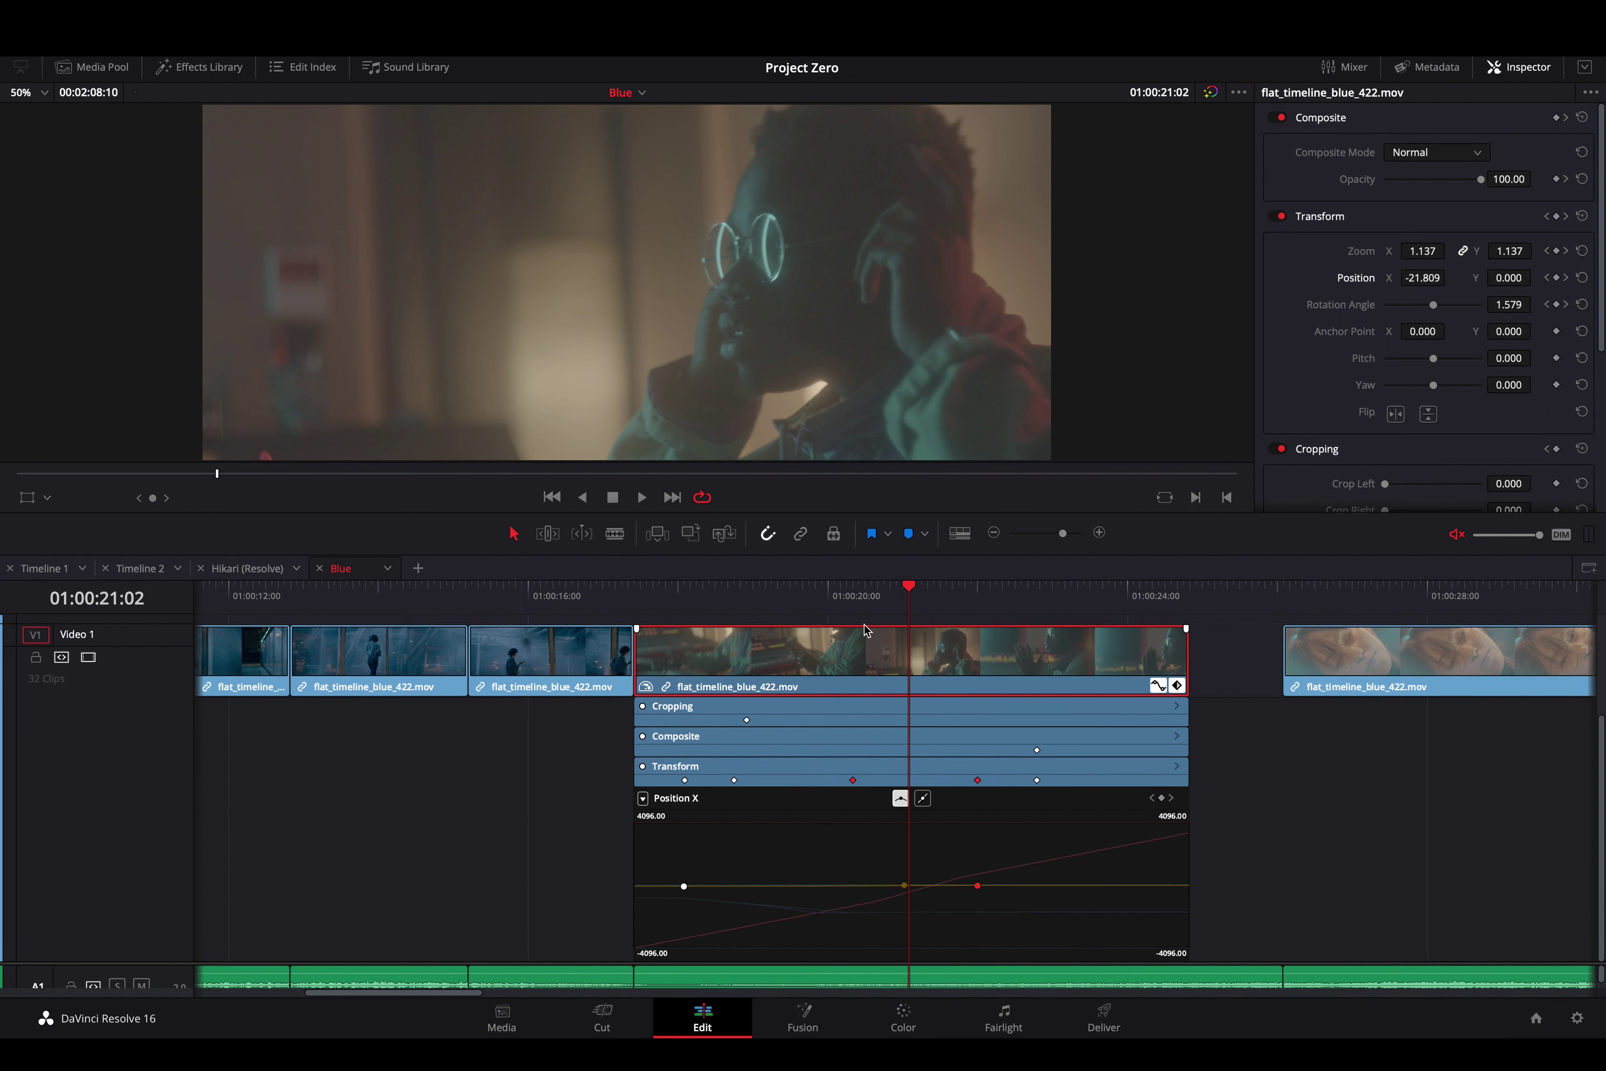
click(1247, 834)
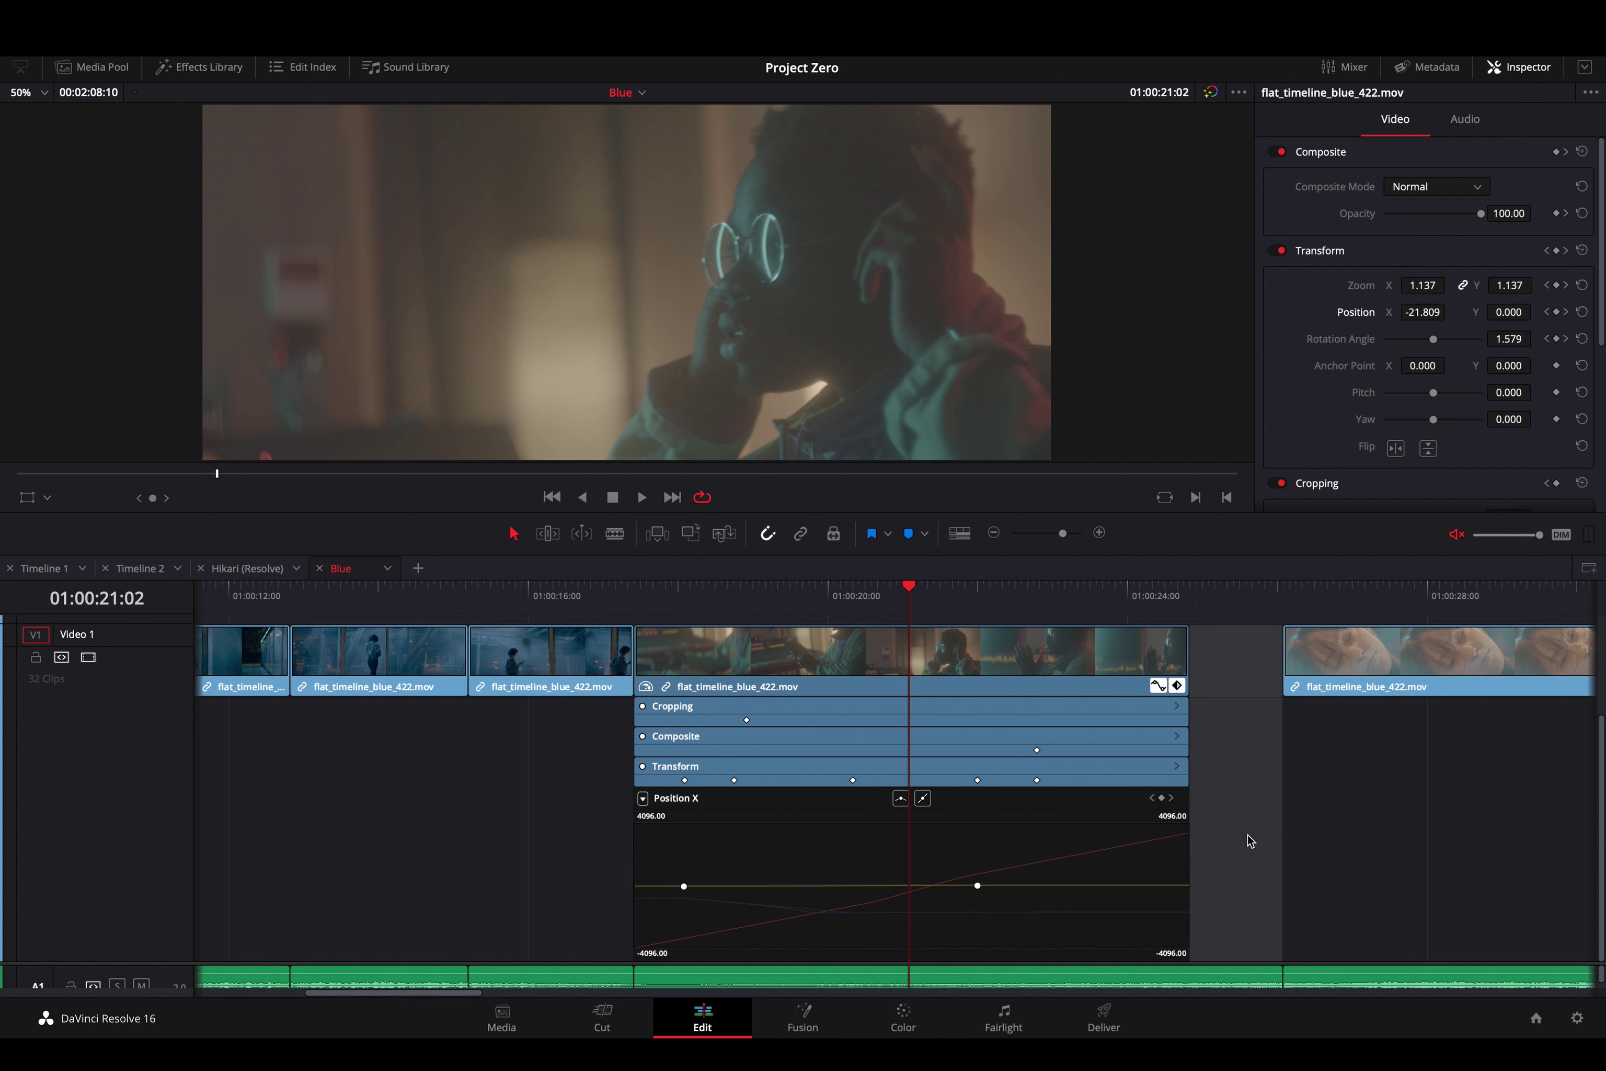
click(1247, 834)
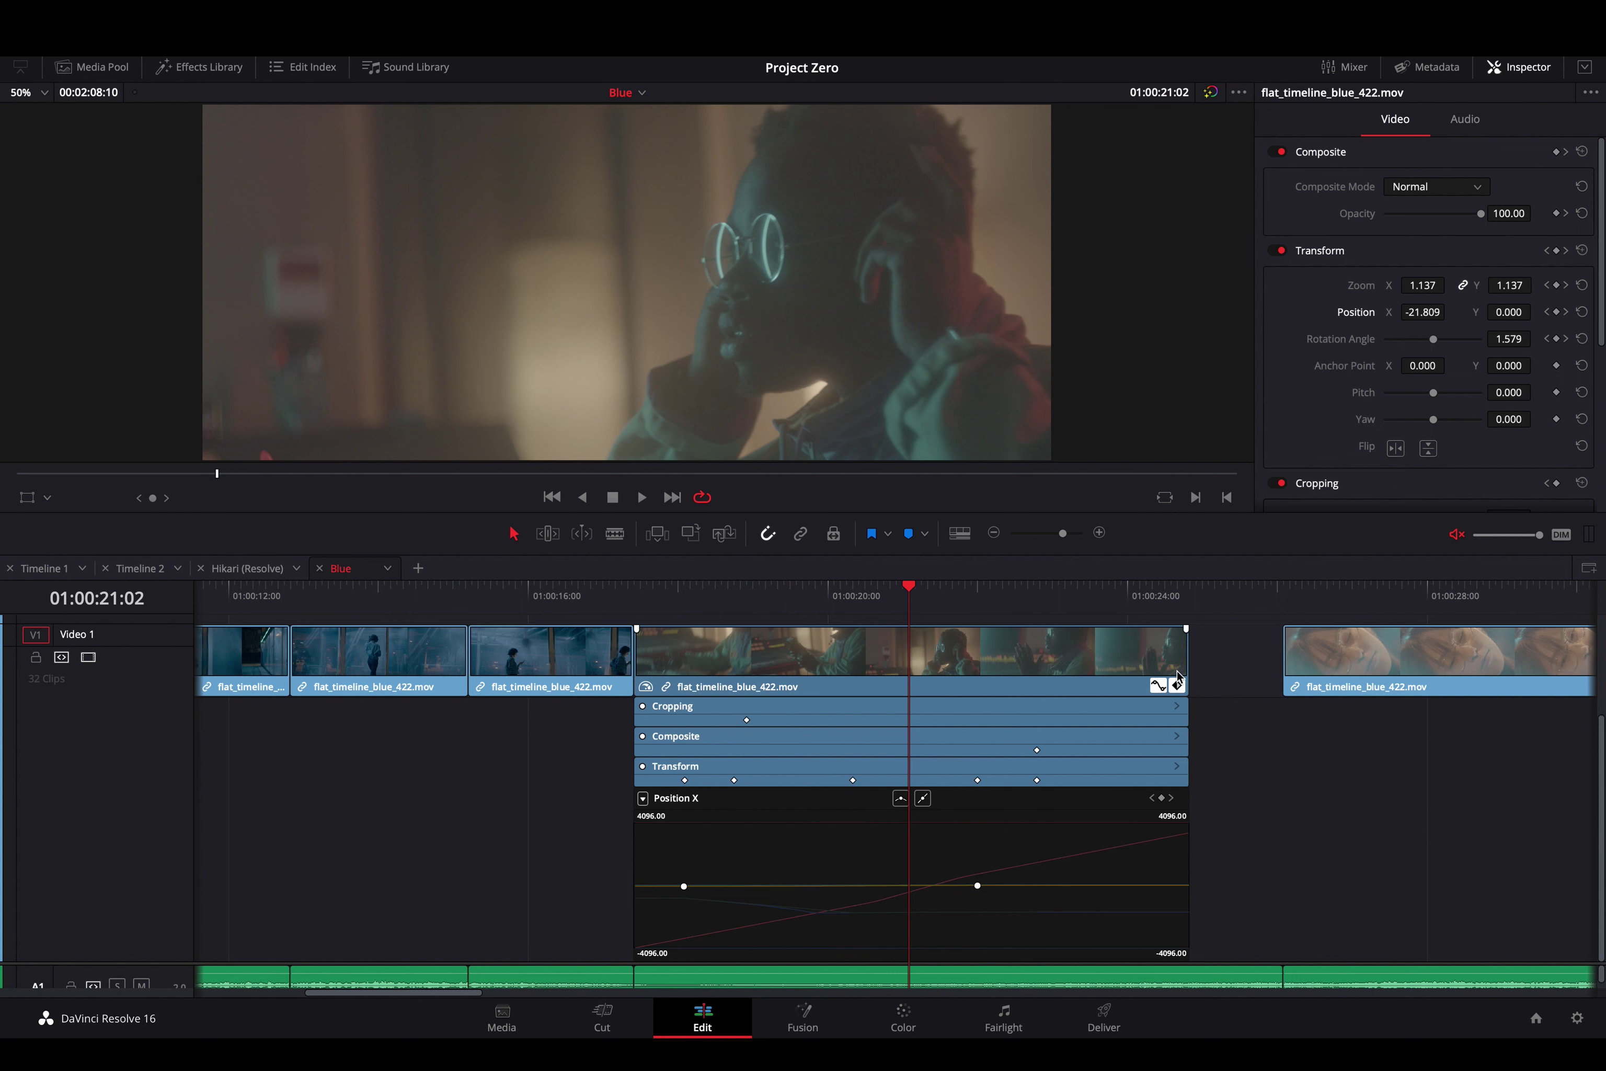
Hide the clip's curve and keyframe editors and reopen both
click(1158, 686)
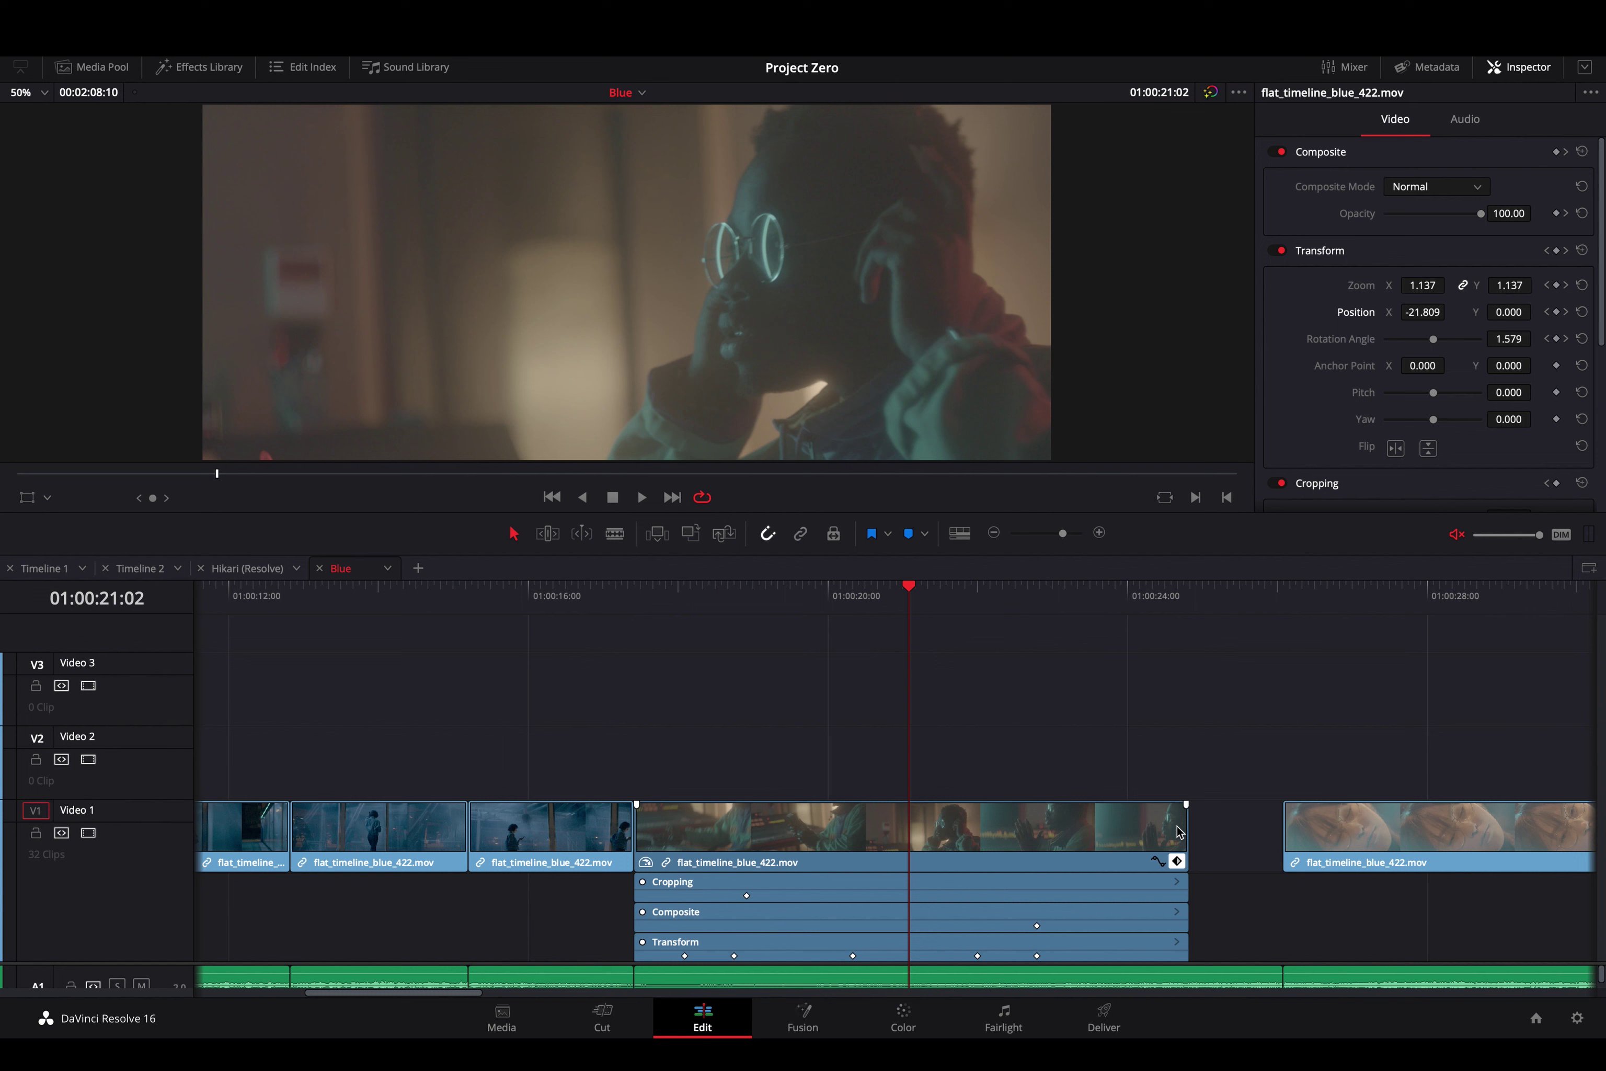
click(1177, 862)
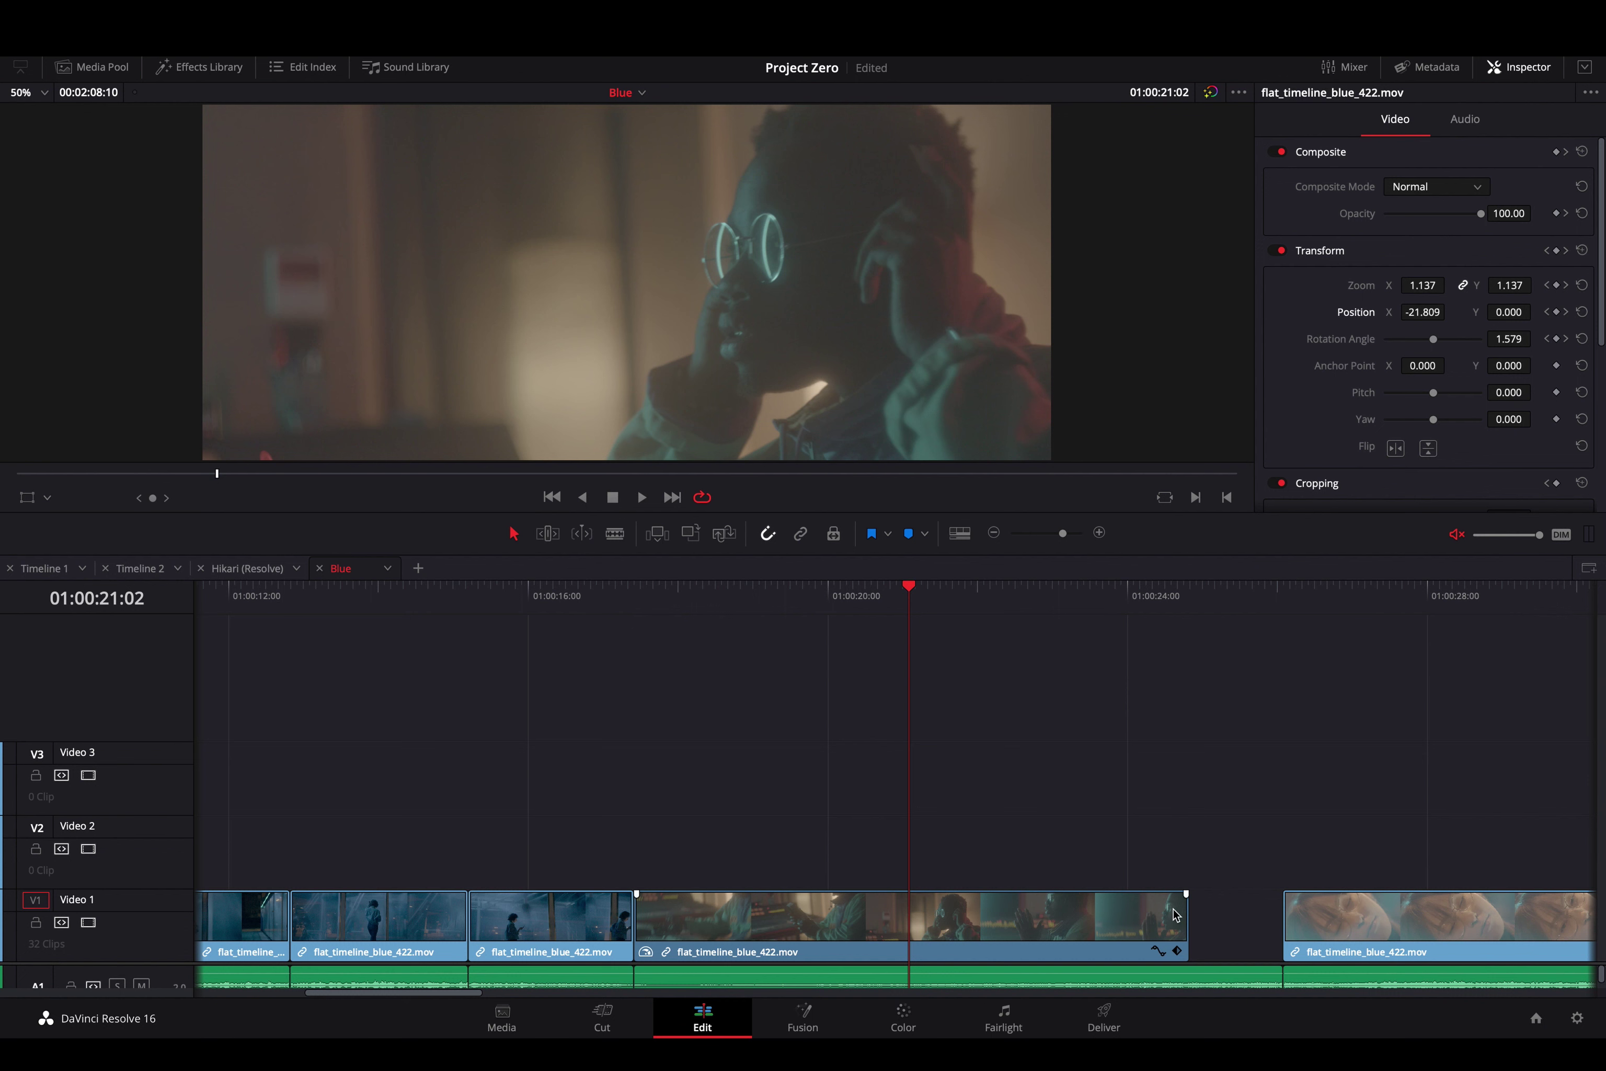
click(1158, 950)
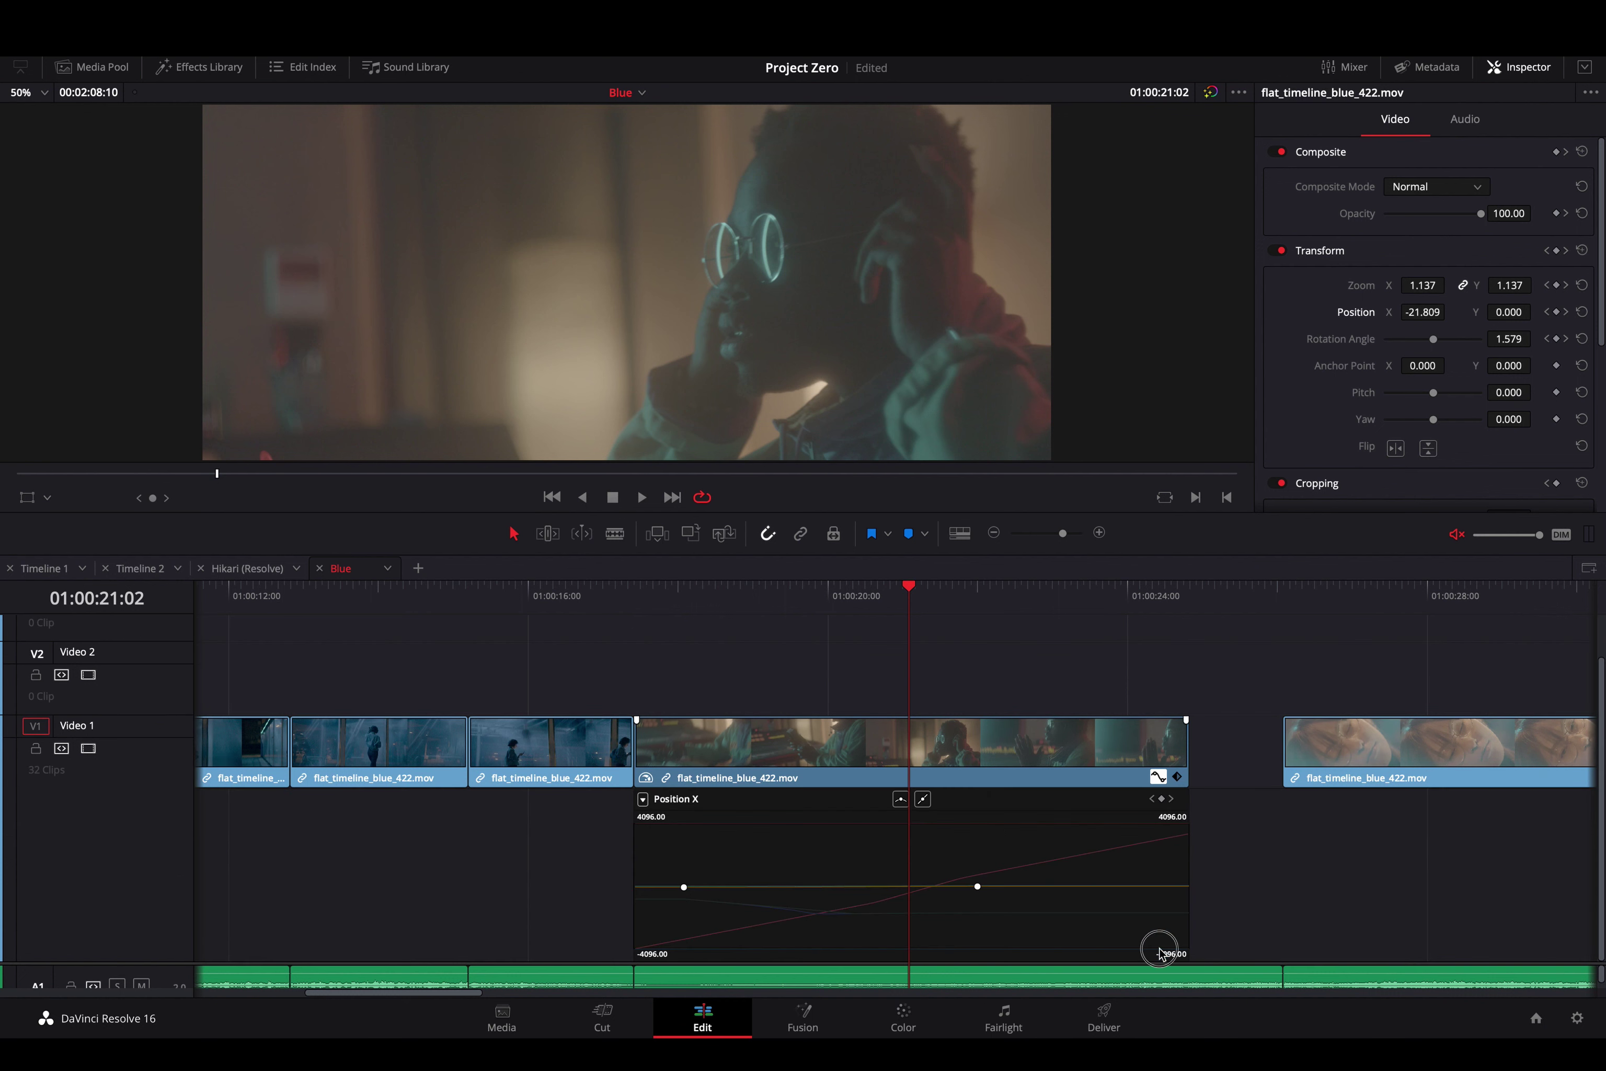
click(1177, 776)
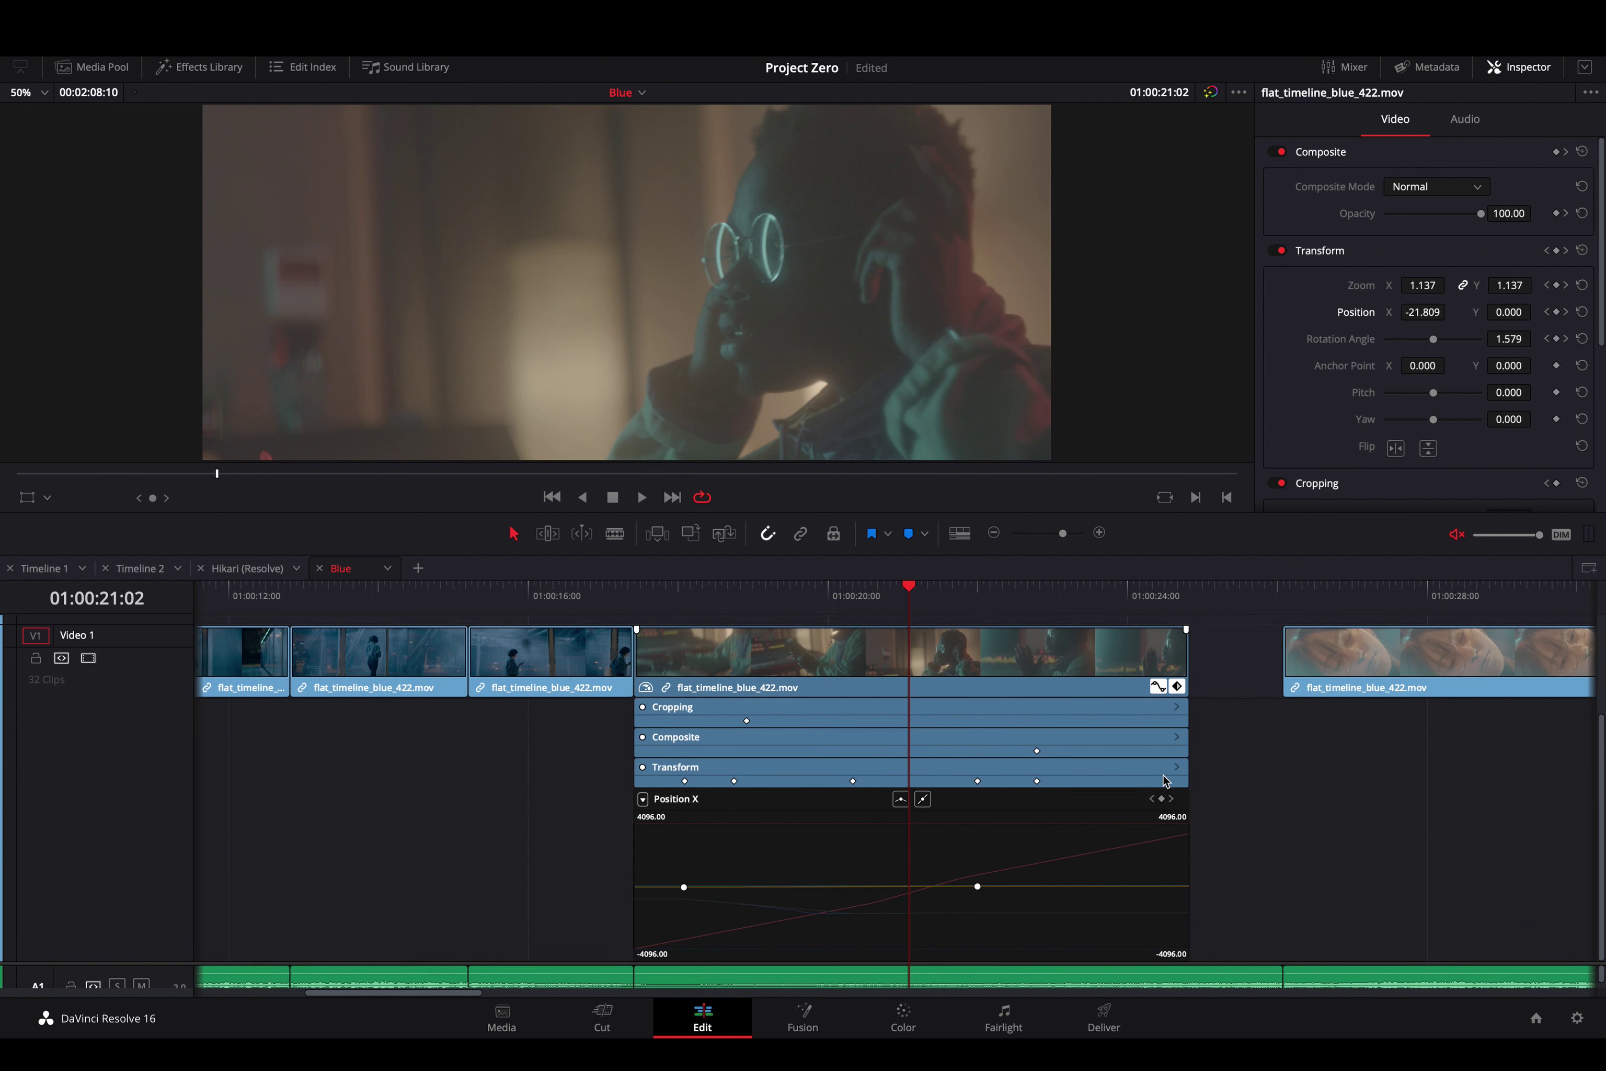
Show the clip's Opacity curve in the curve editor and look through the list of available parameter curves
click(770, 770)
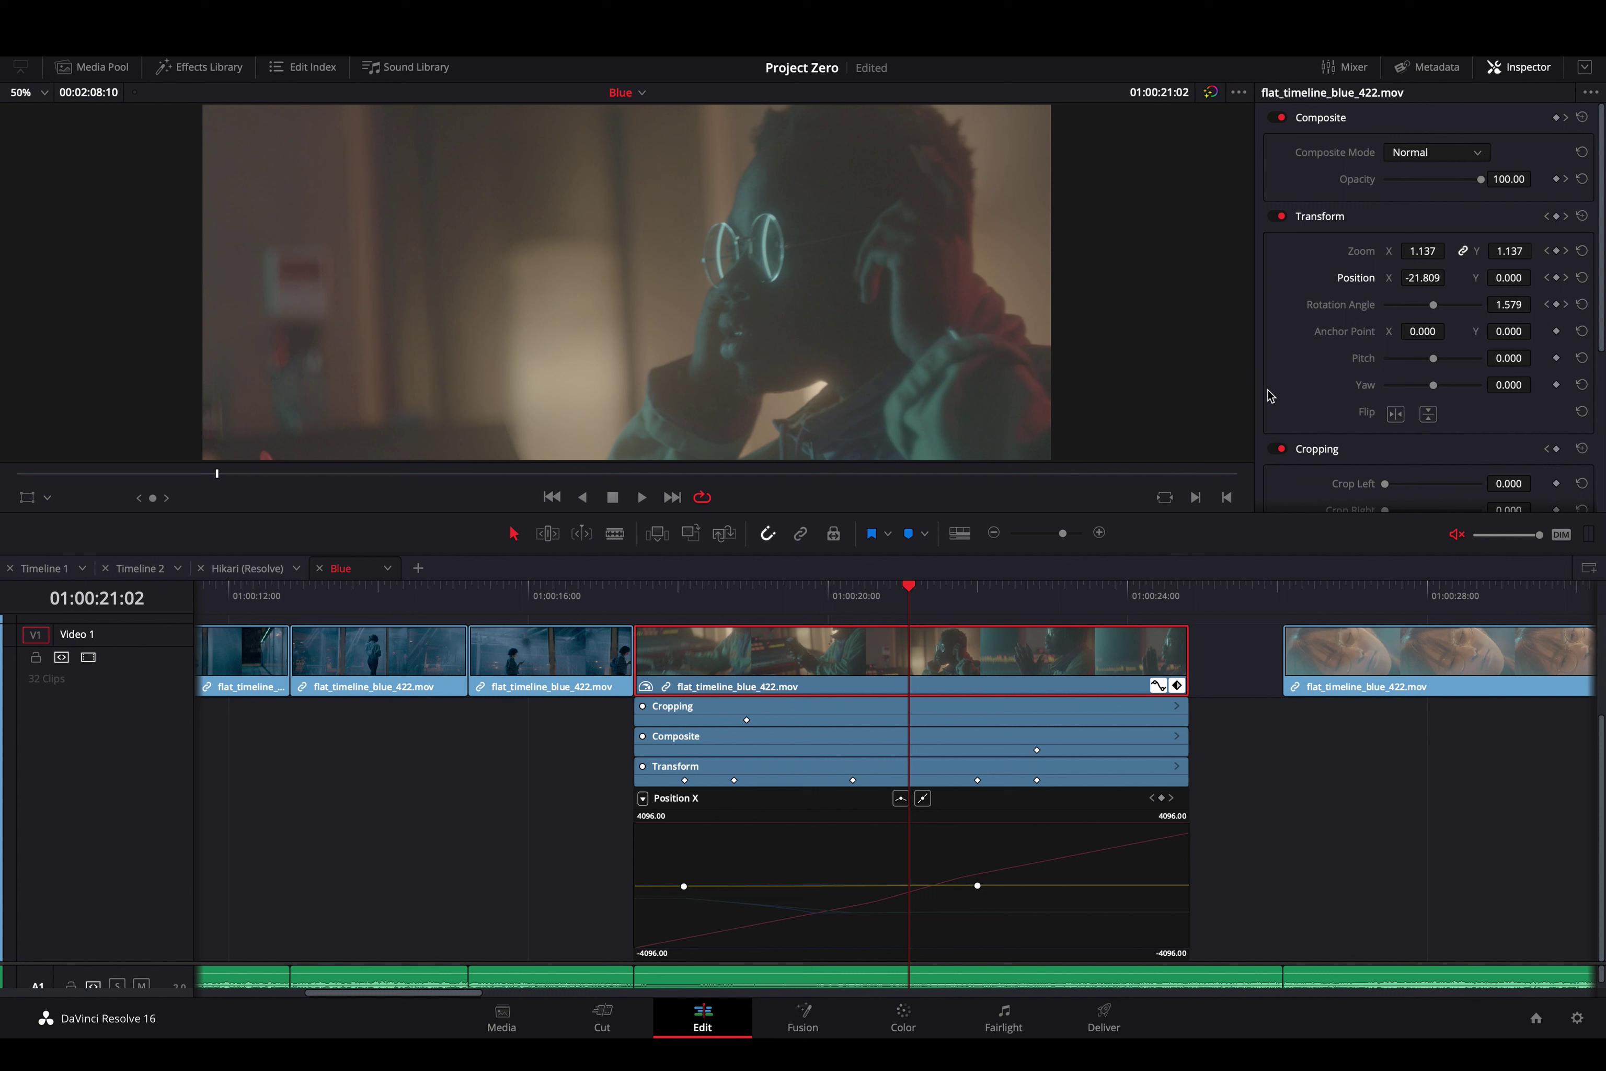
click(642, 801)
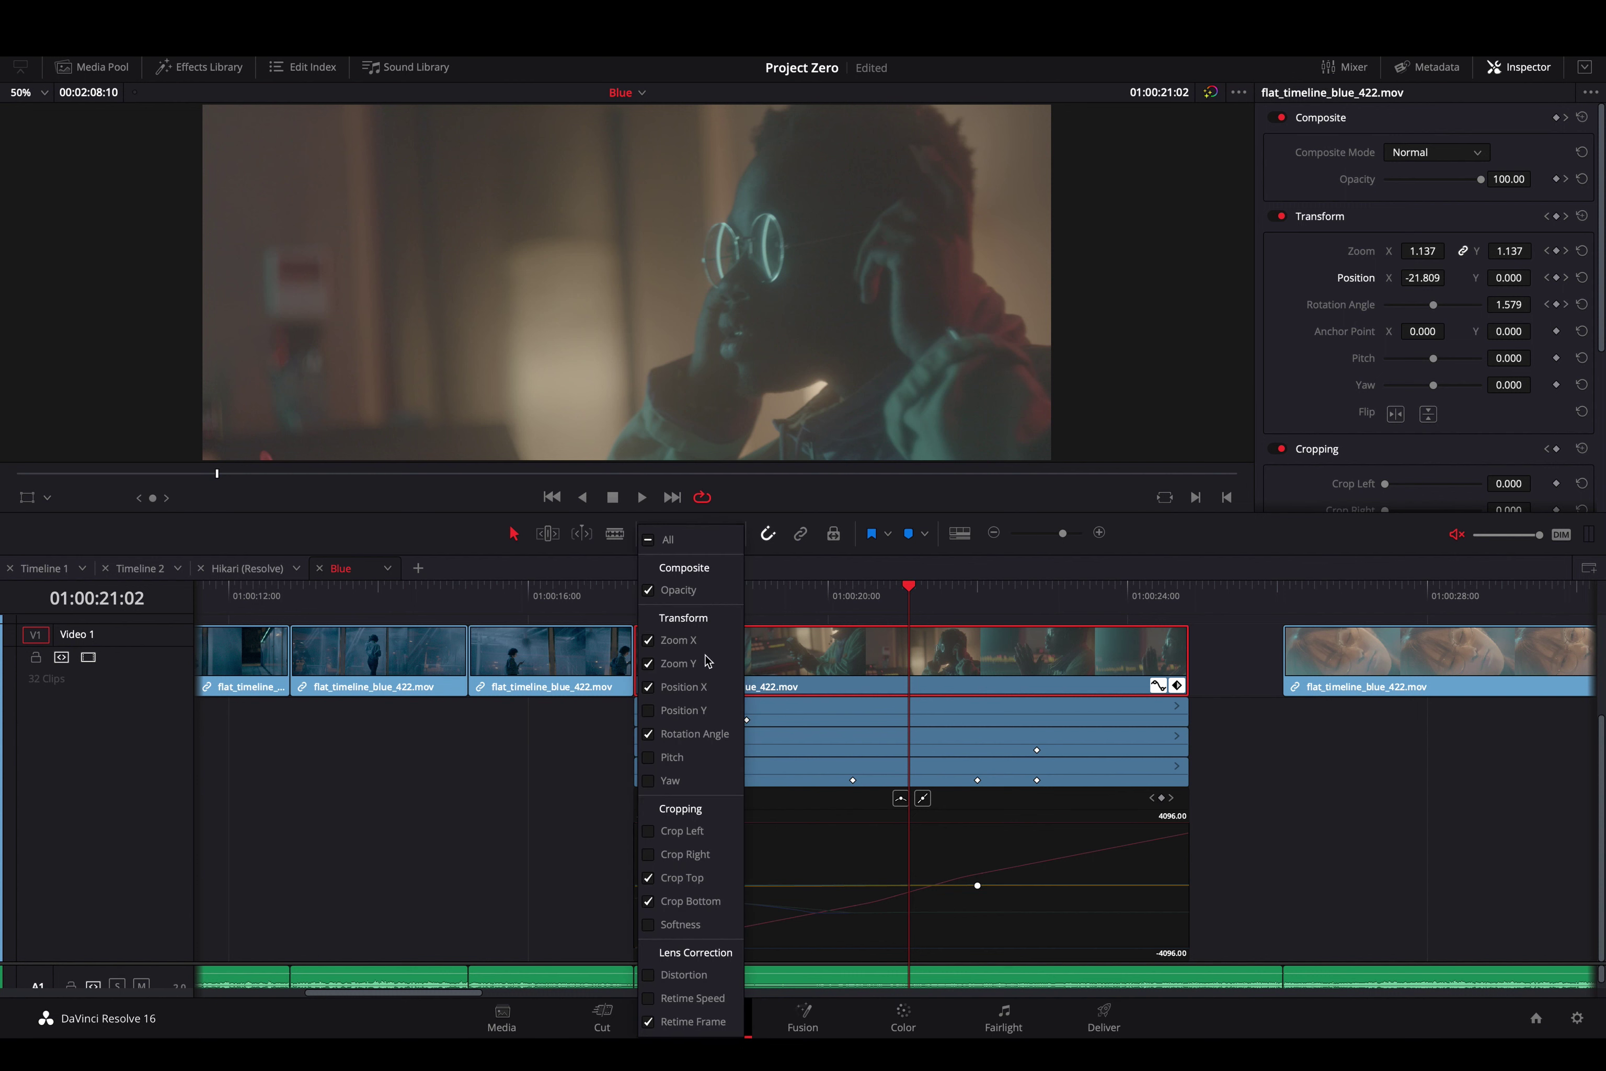
click(694, 591)
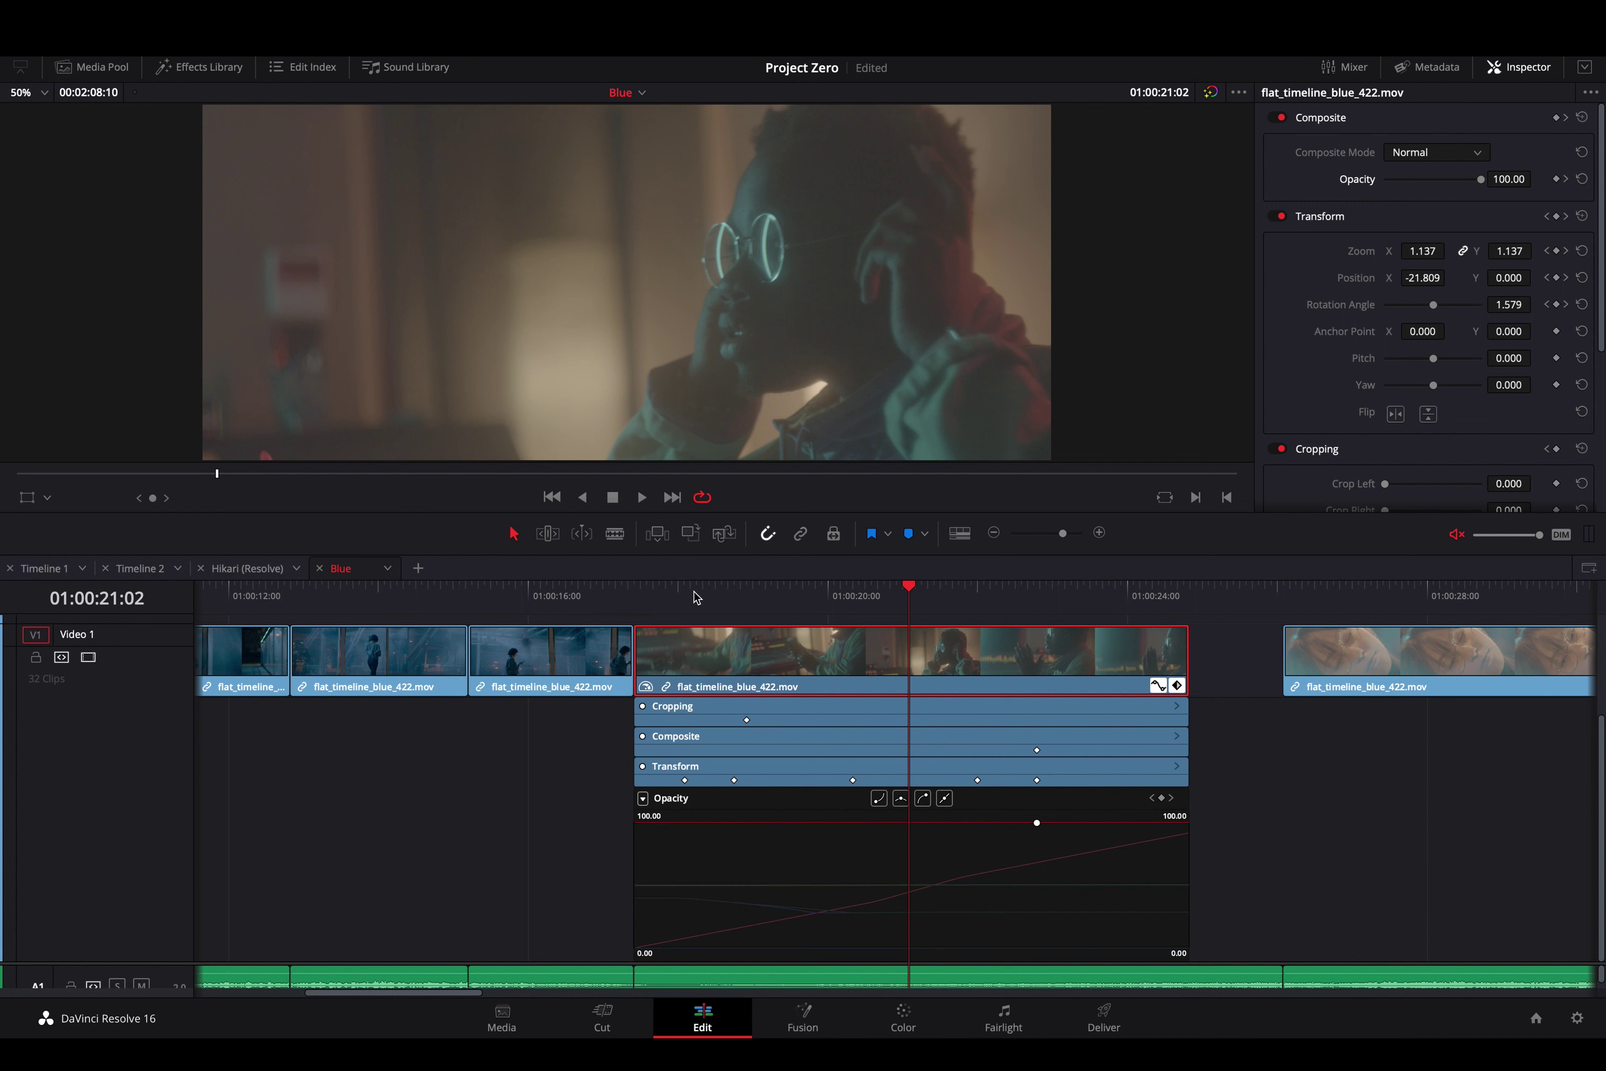
click(643, 798)
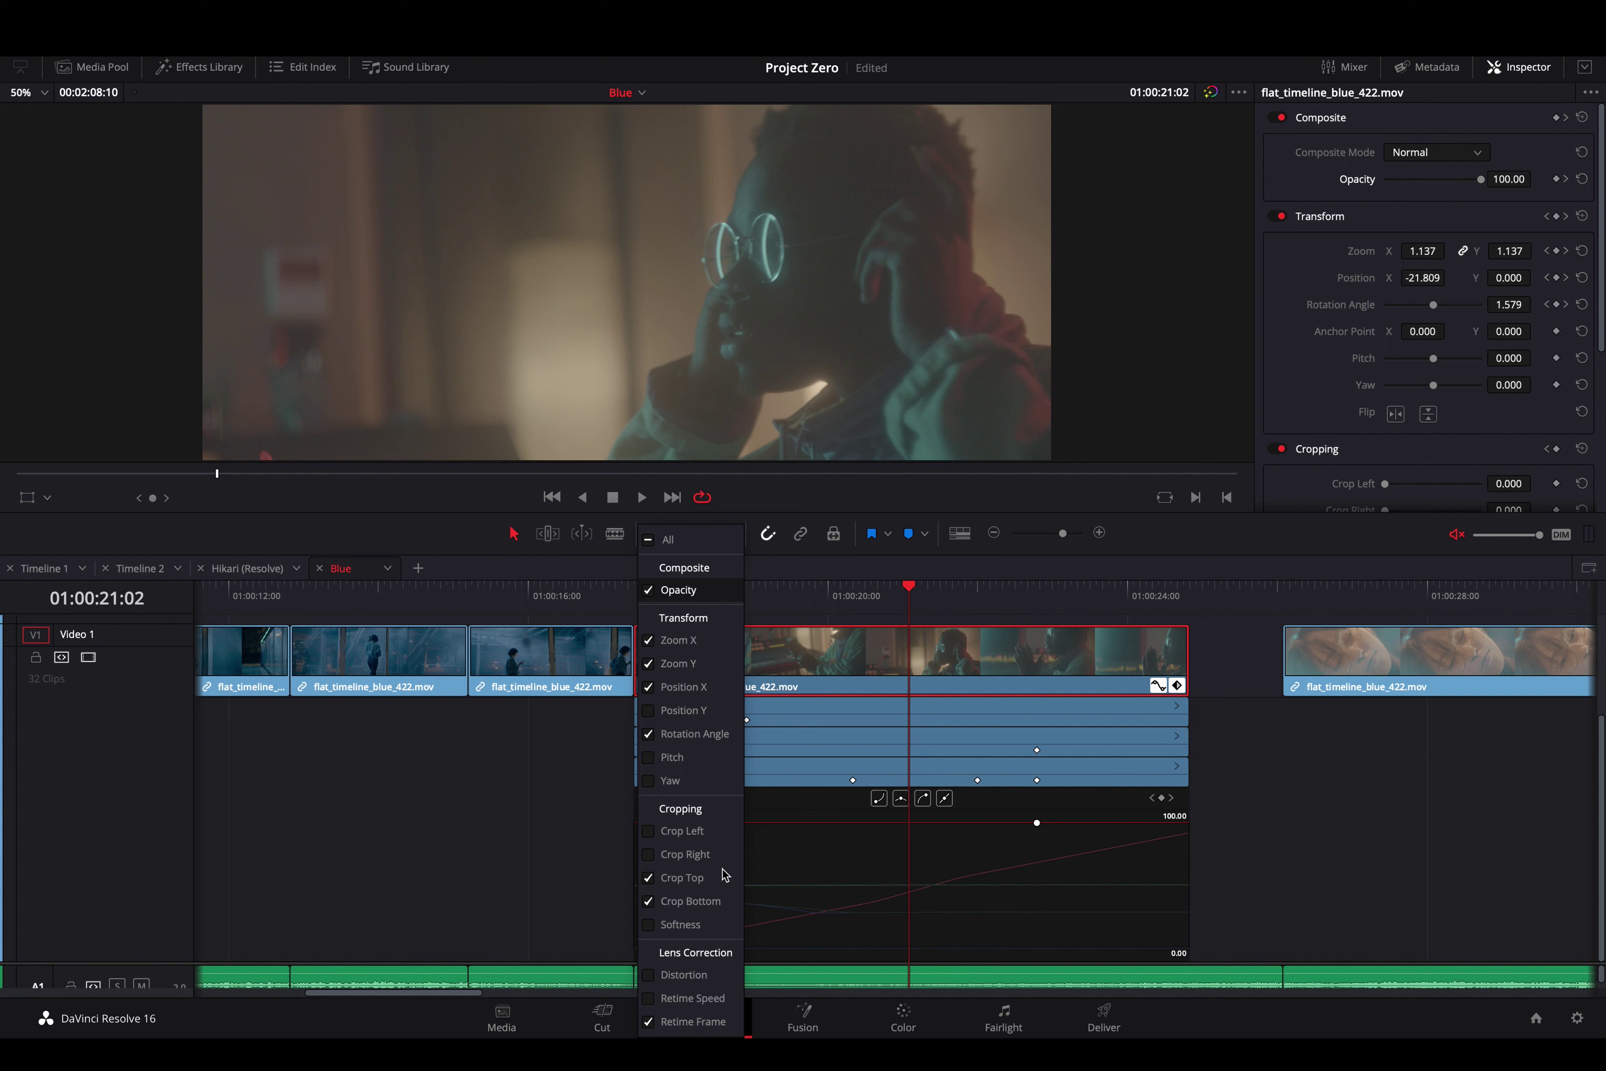
click(1038, 708)
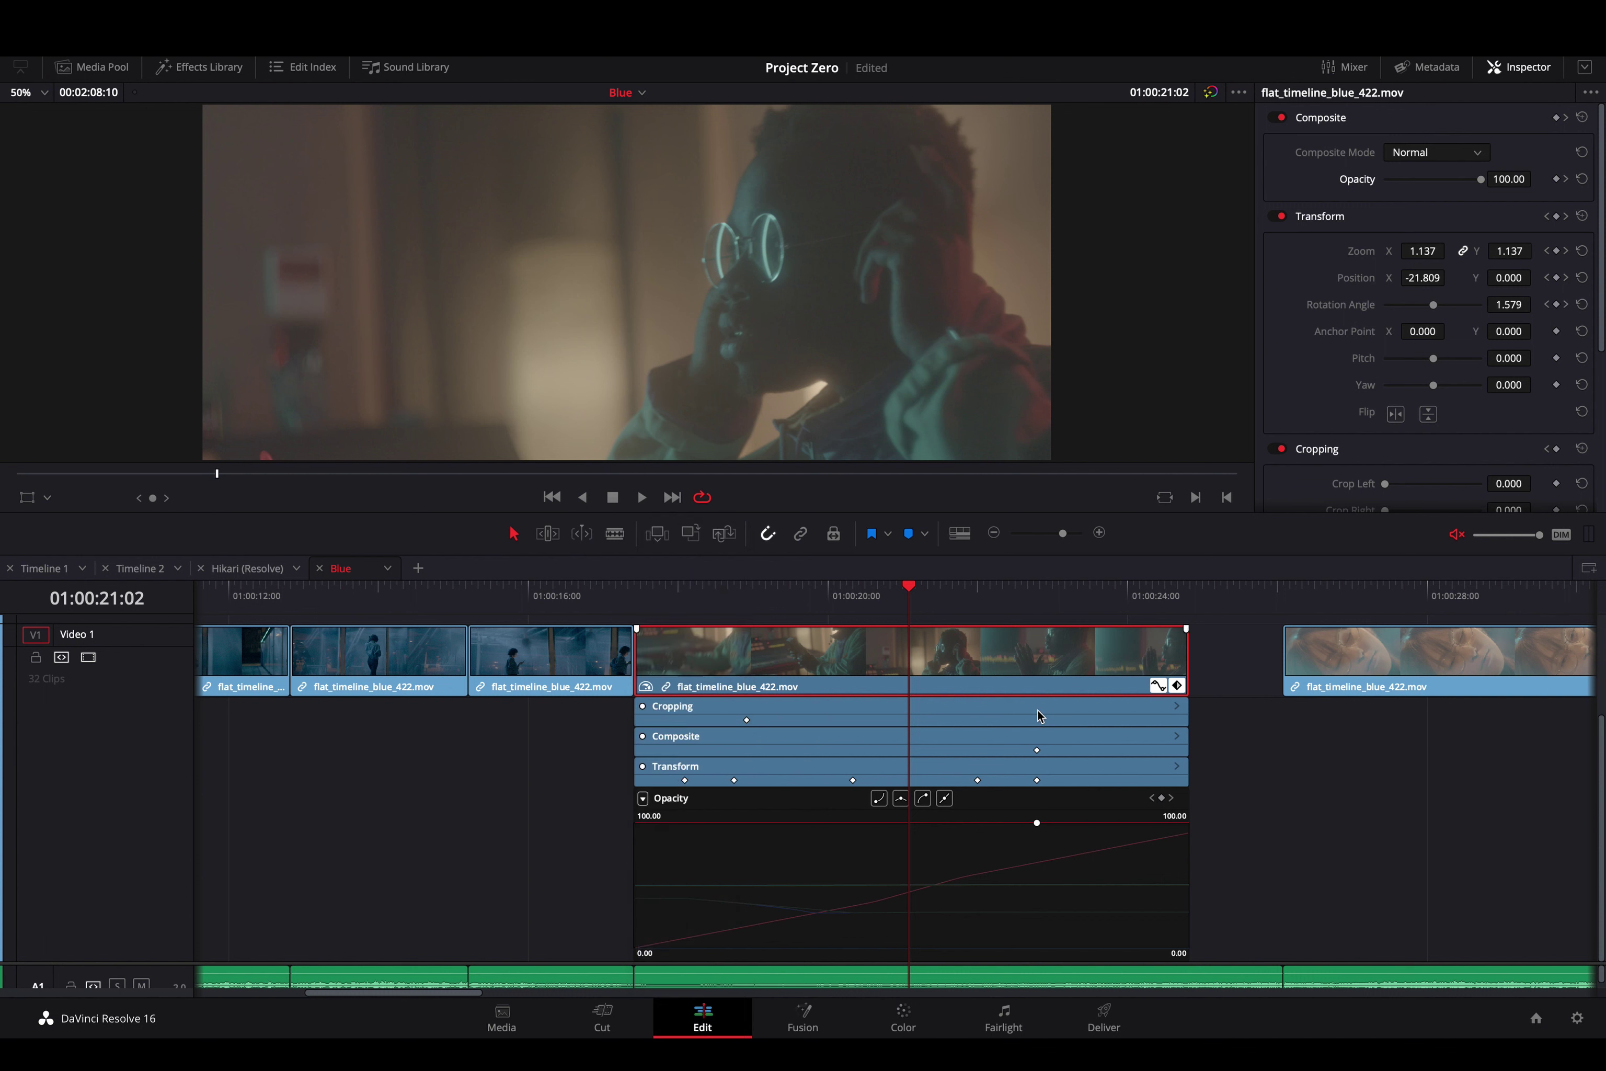
Close the clip's curve editor and keyframe editor and deselect the clip
click(1157, 686)
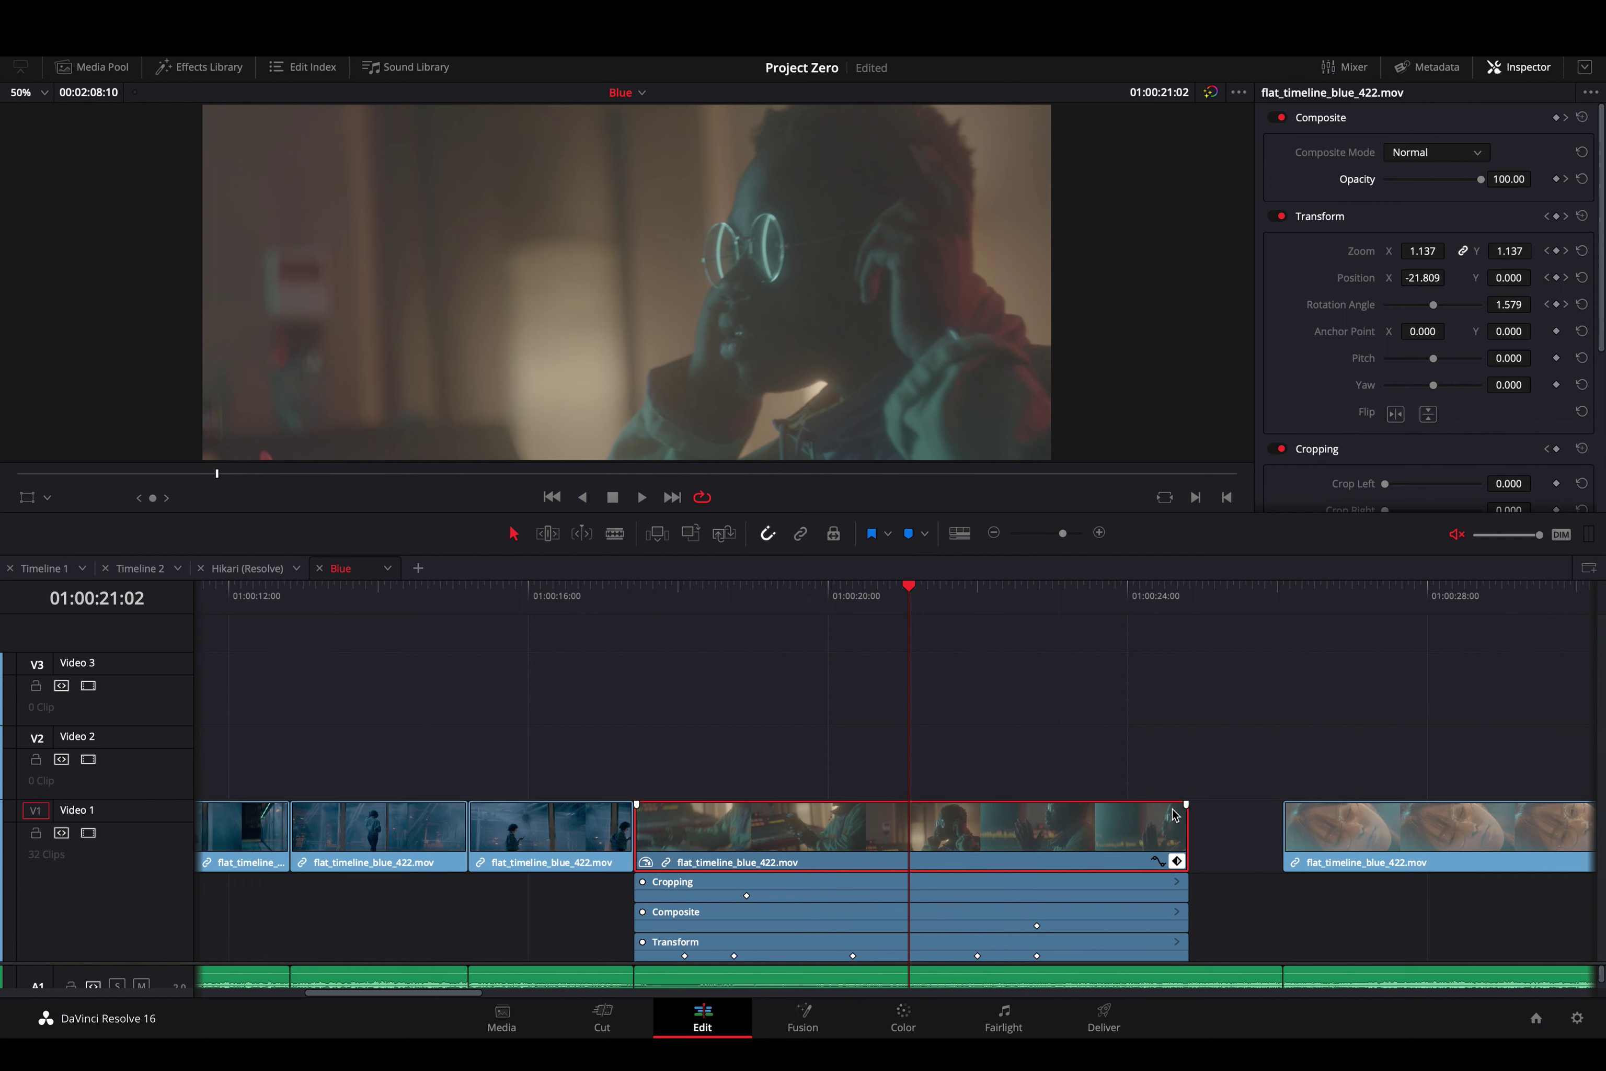
click(1177, 862)
click(1040, 874)
Play back part of the clip and park the playhead at 01:00:21:05
drag(841, 596, 717, 628)
key(space)
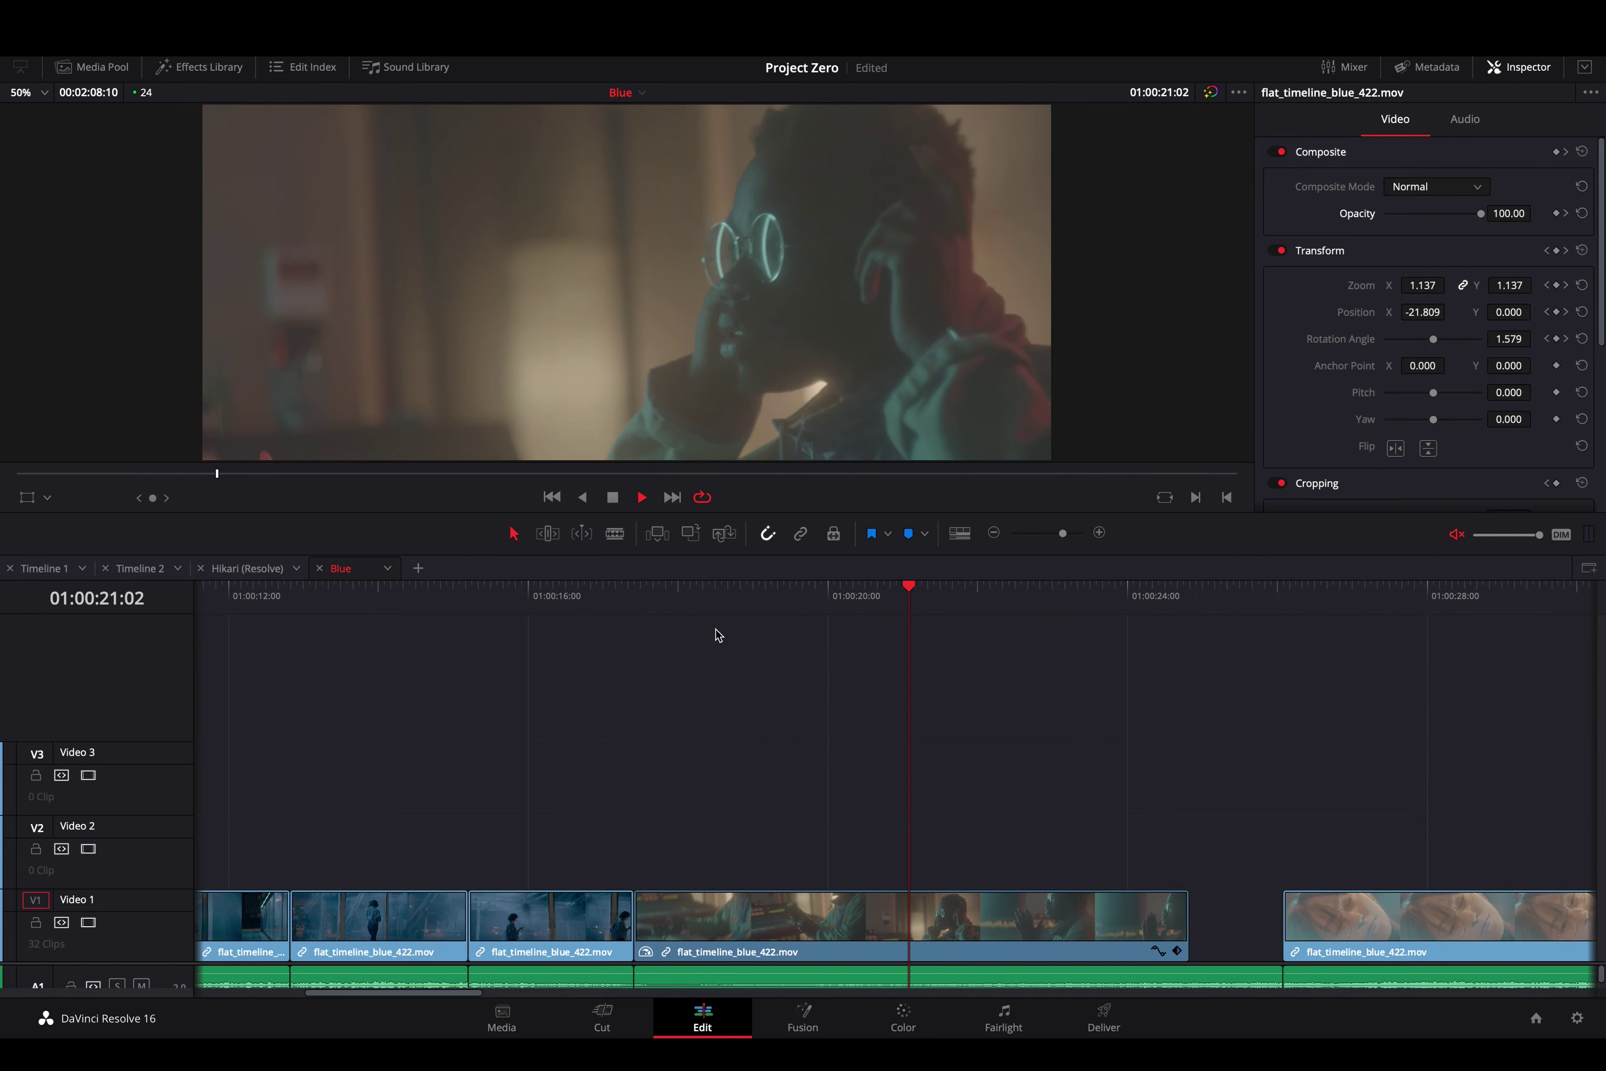
key(space)
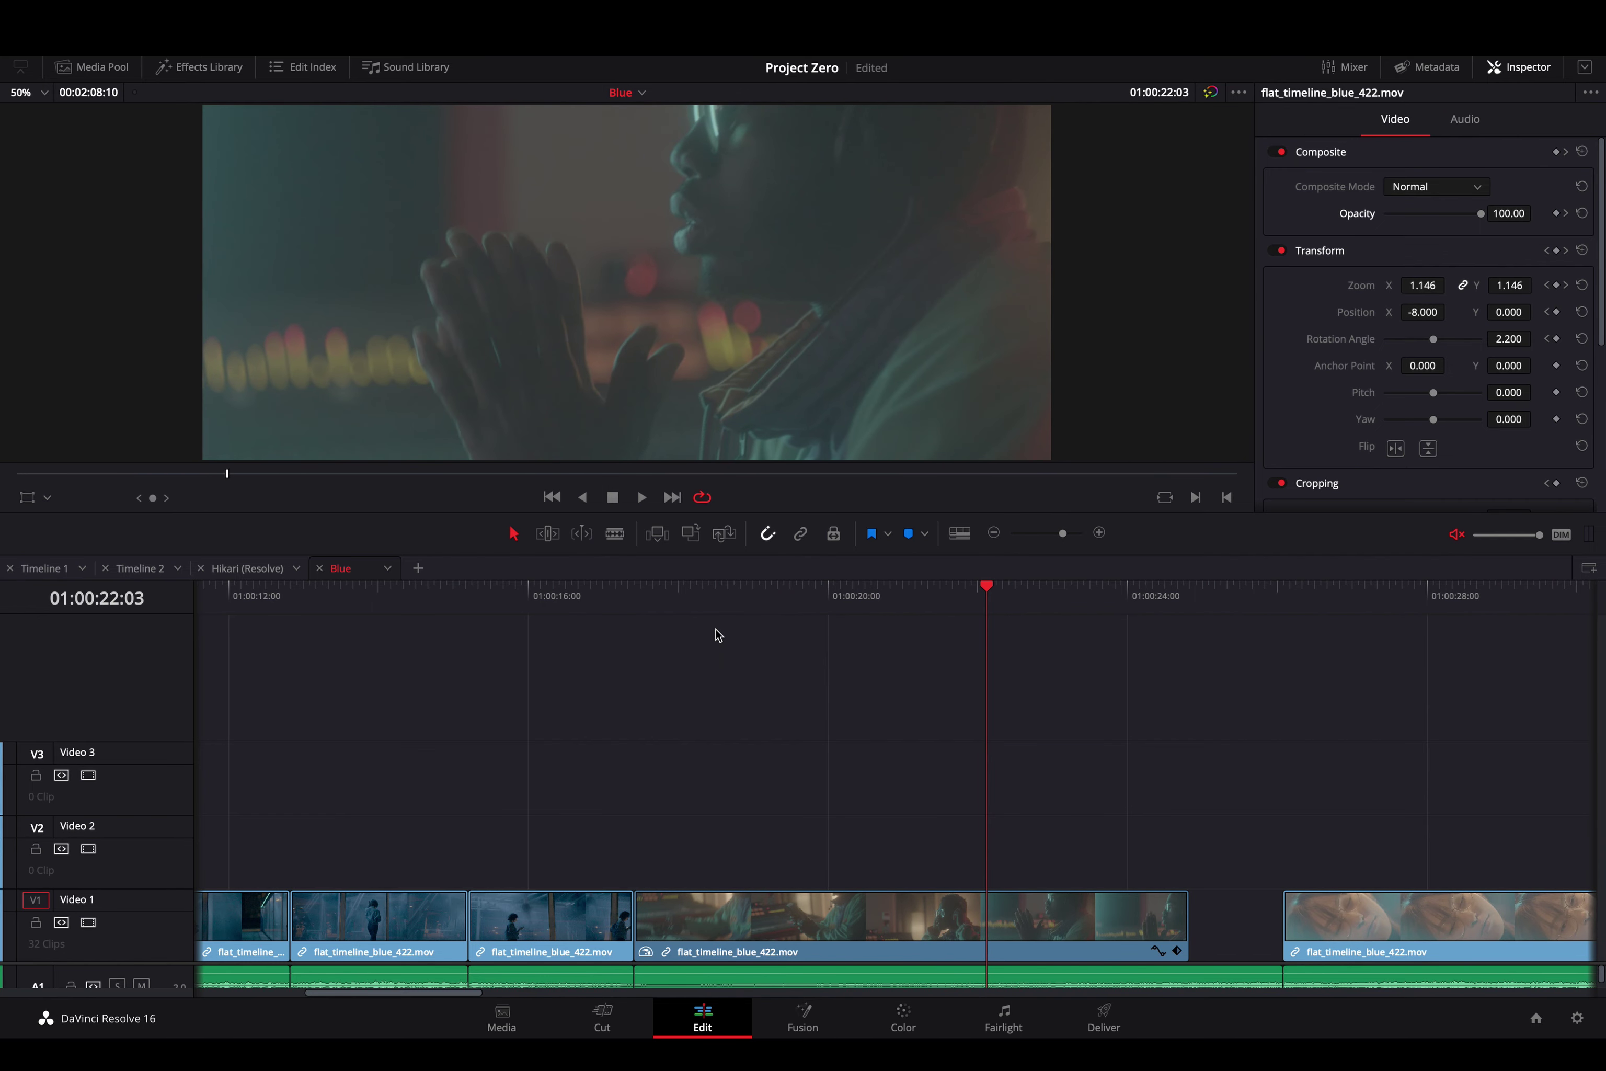
drag(717, 602, 917, 638)
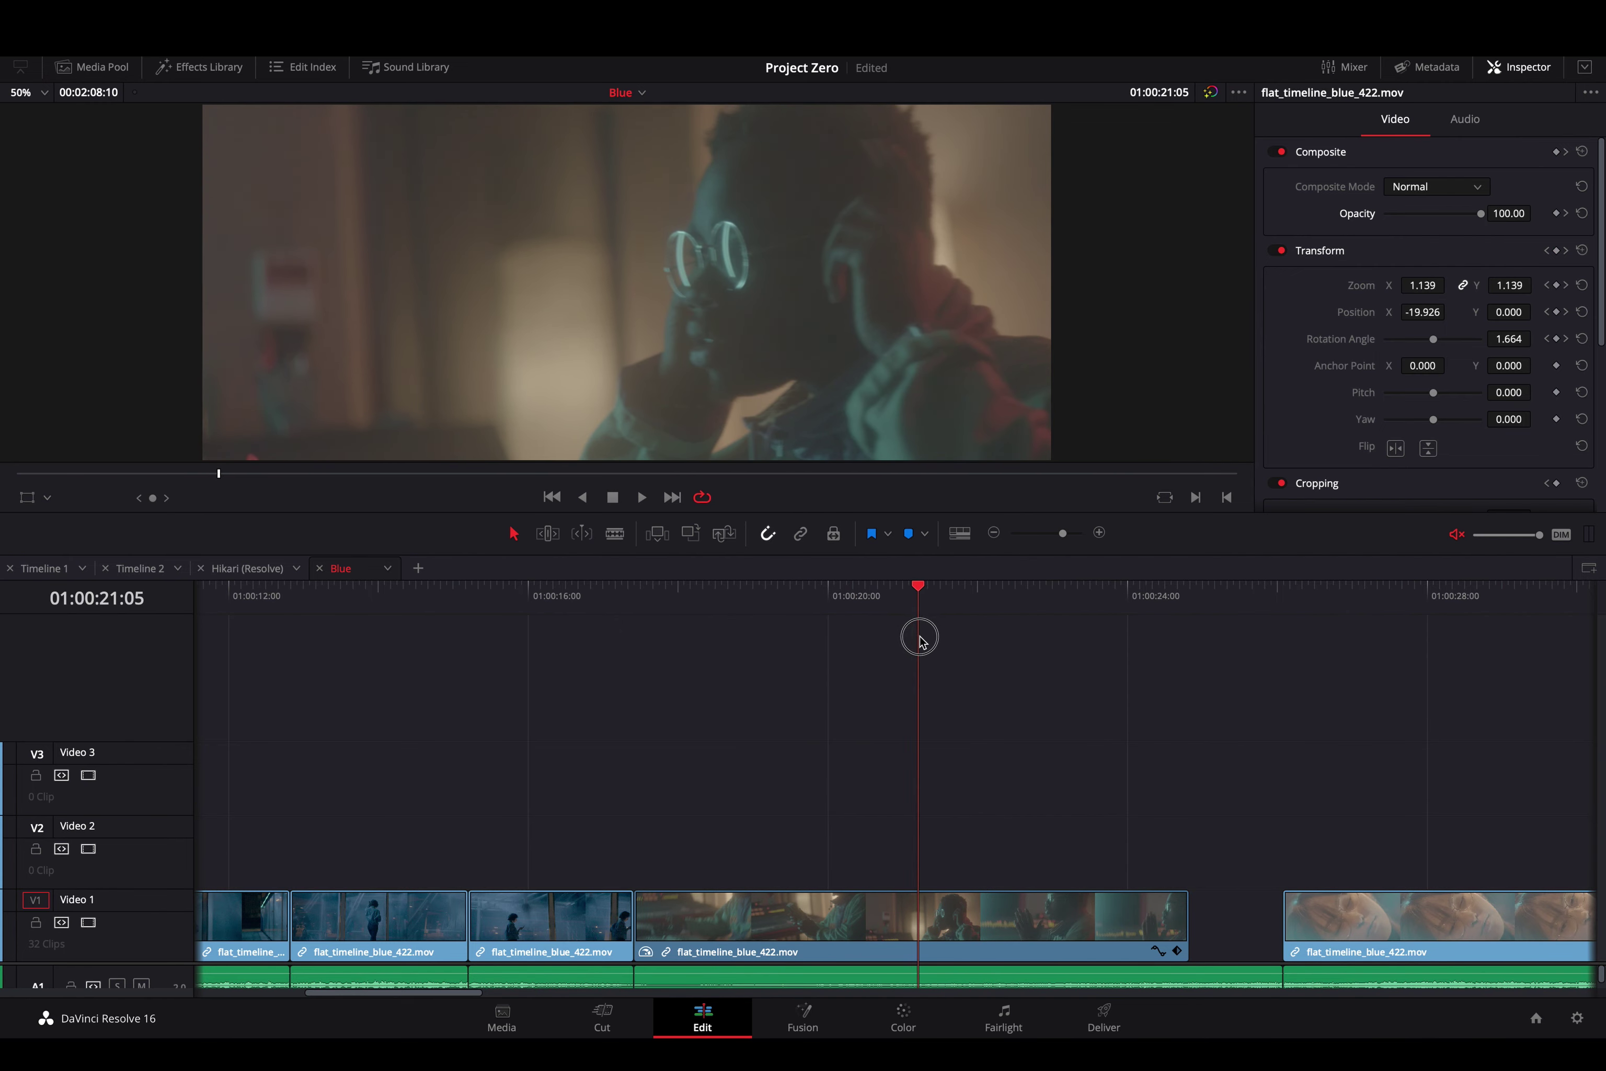
Inspect the clip's Change Clip Speed and Change Clip Duration dialogs, cancelling each one
click(1047, 921)
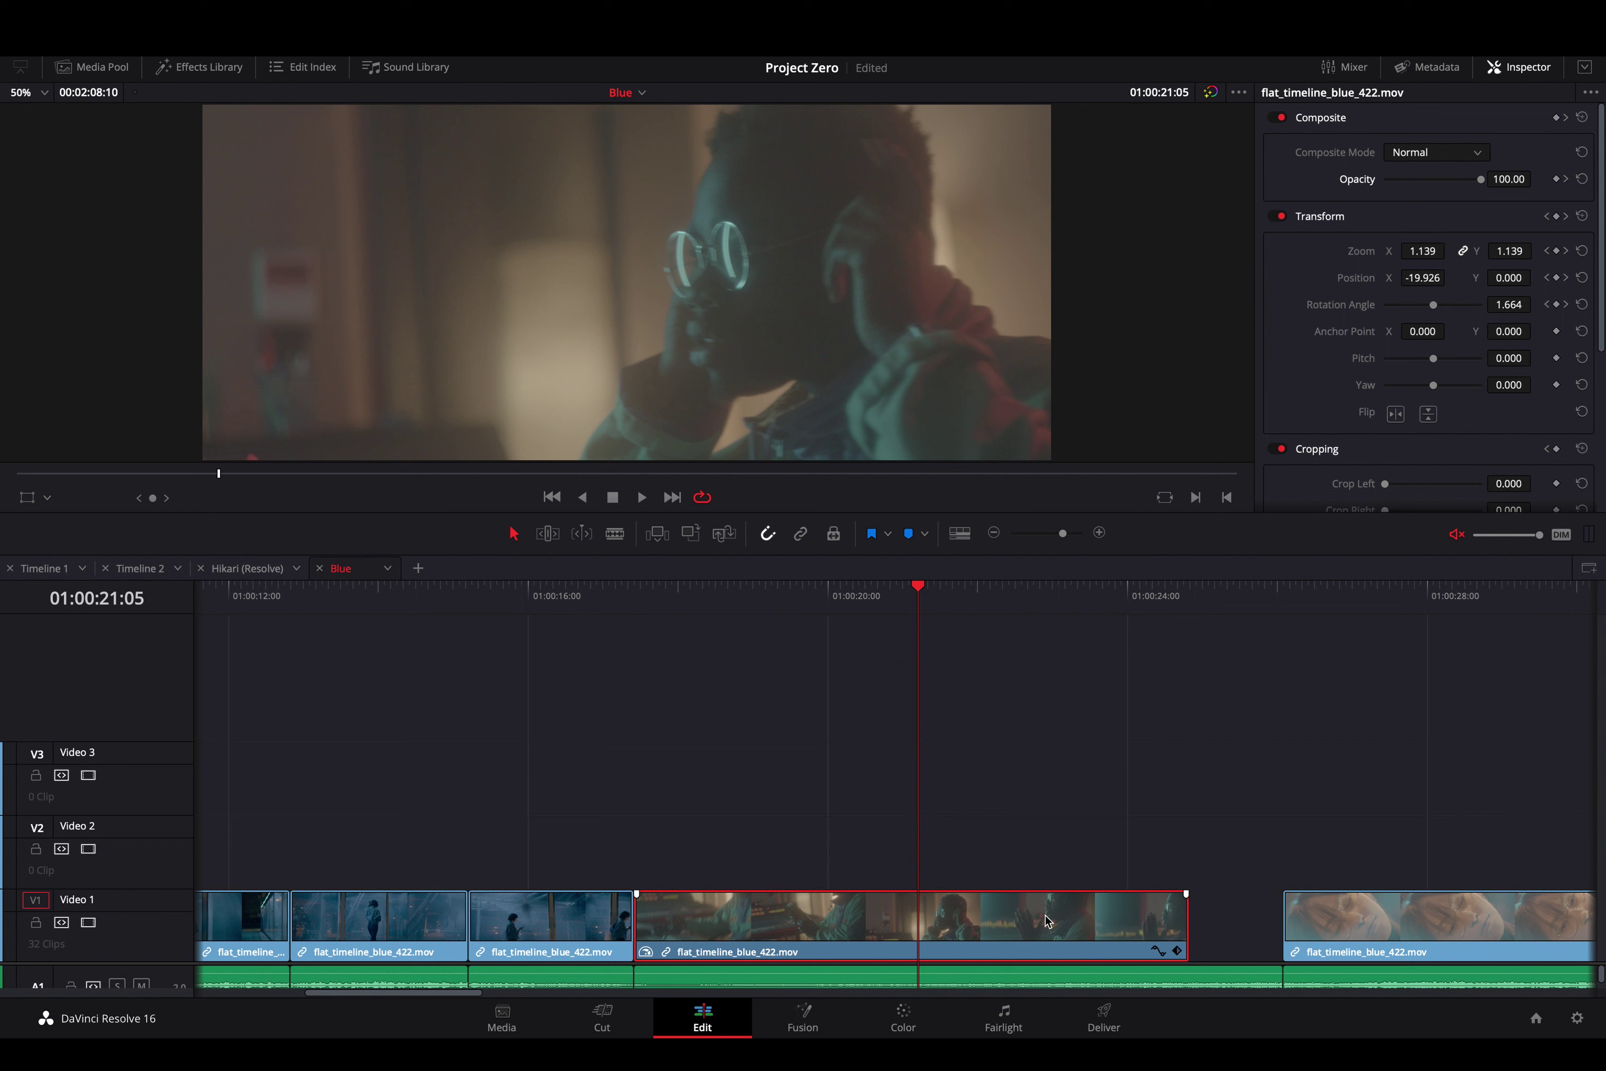
key(r)
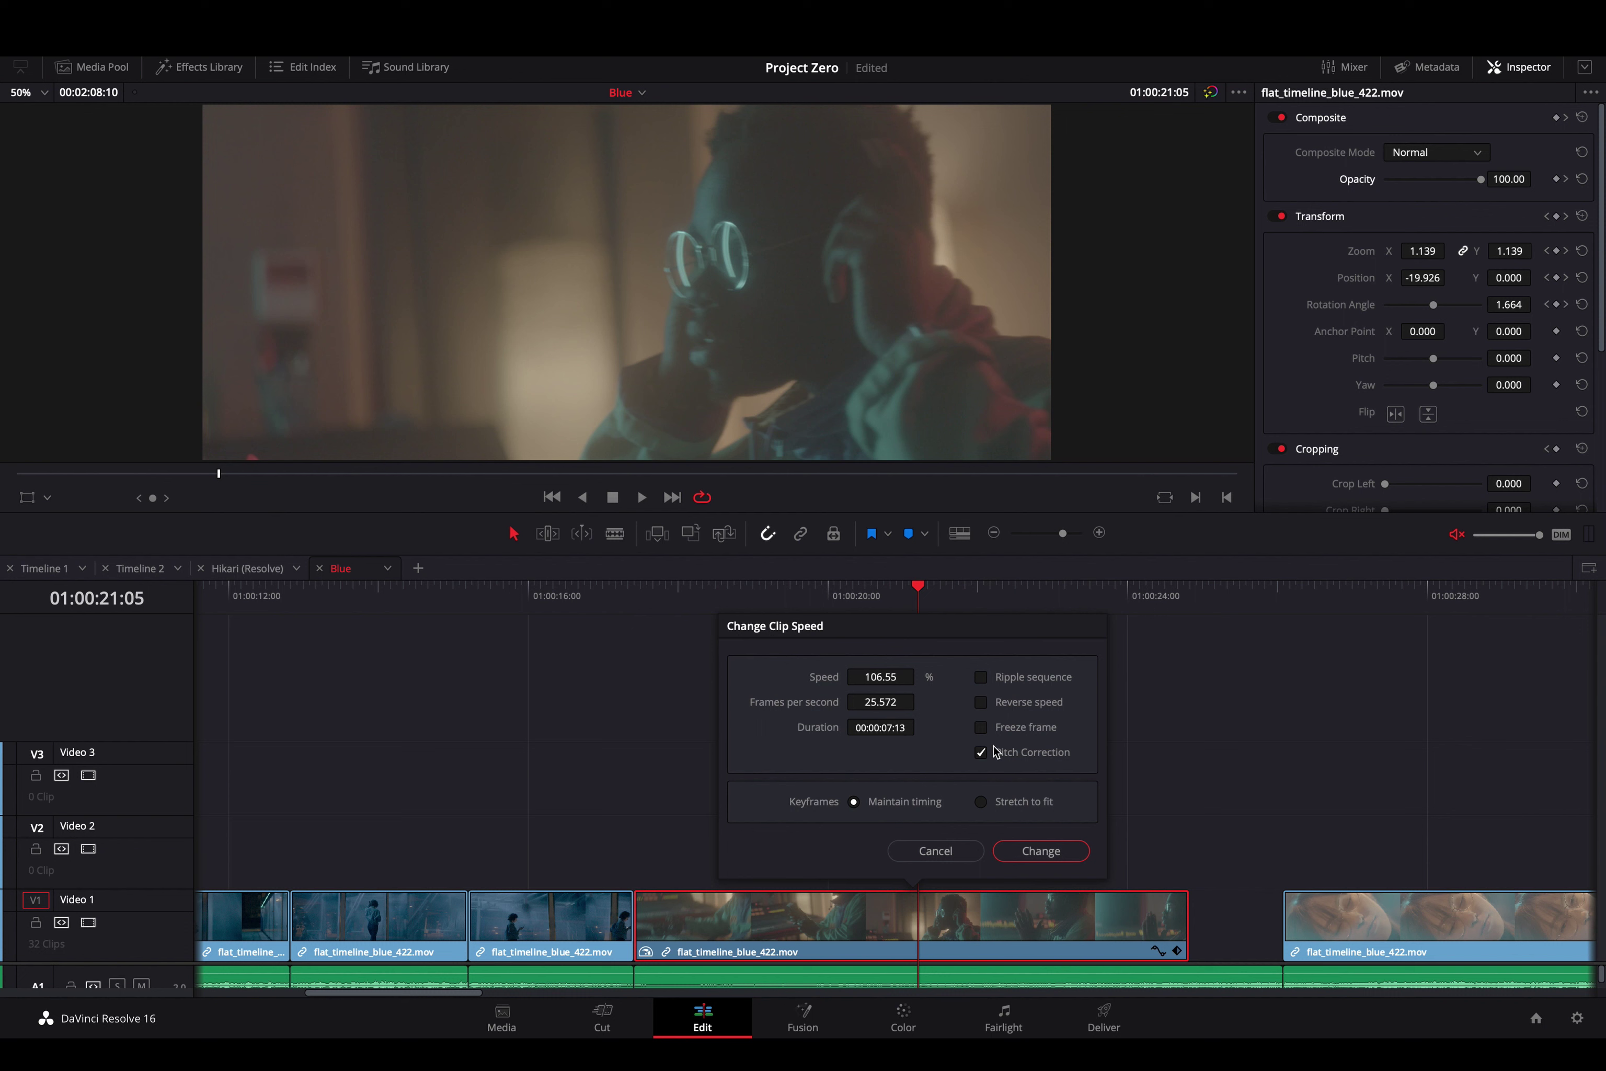
click(936, 851)
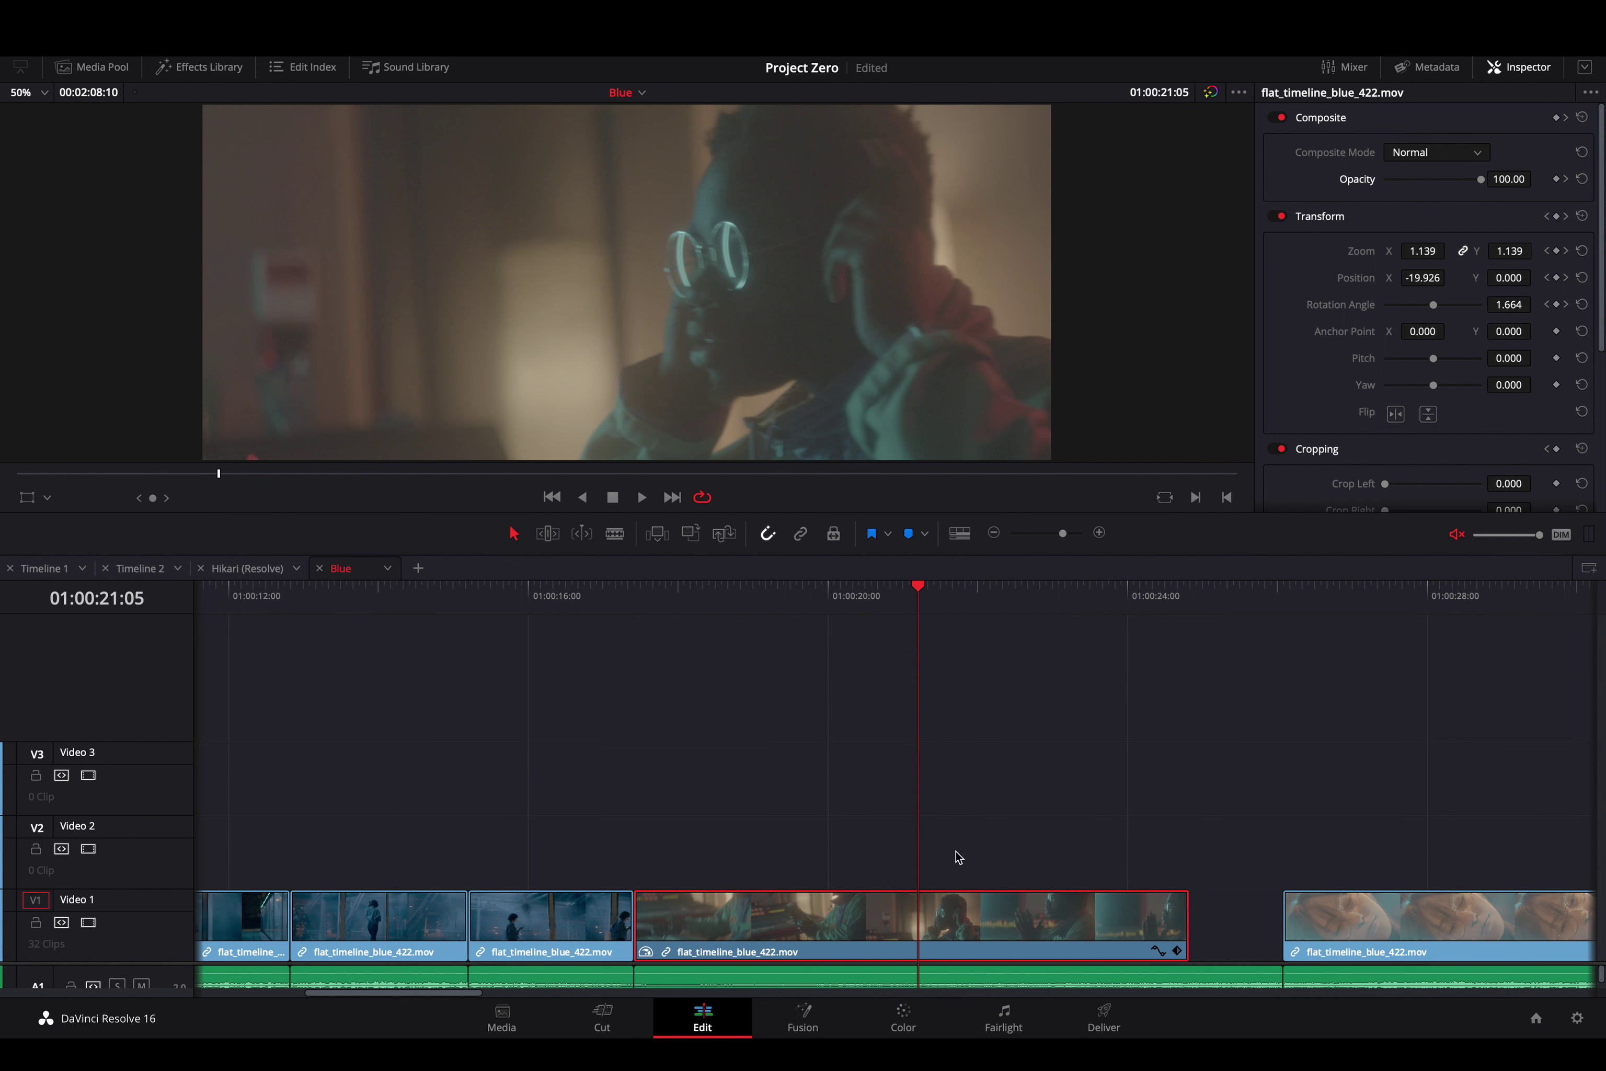
right_click(898, 922)
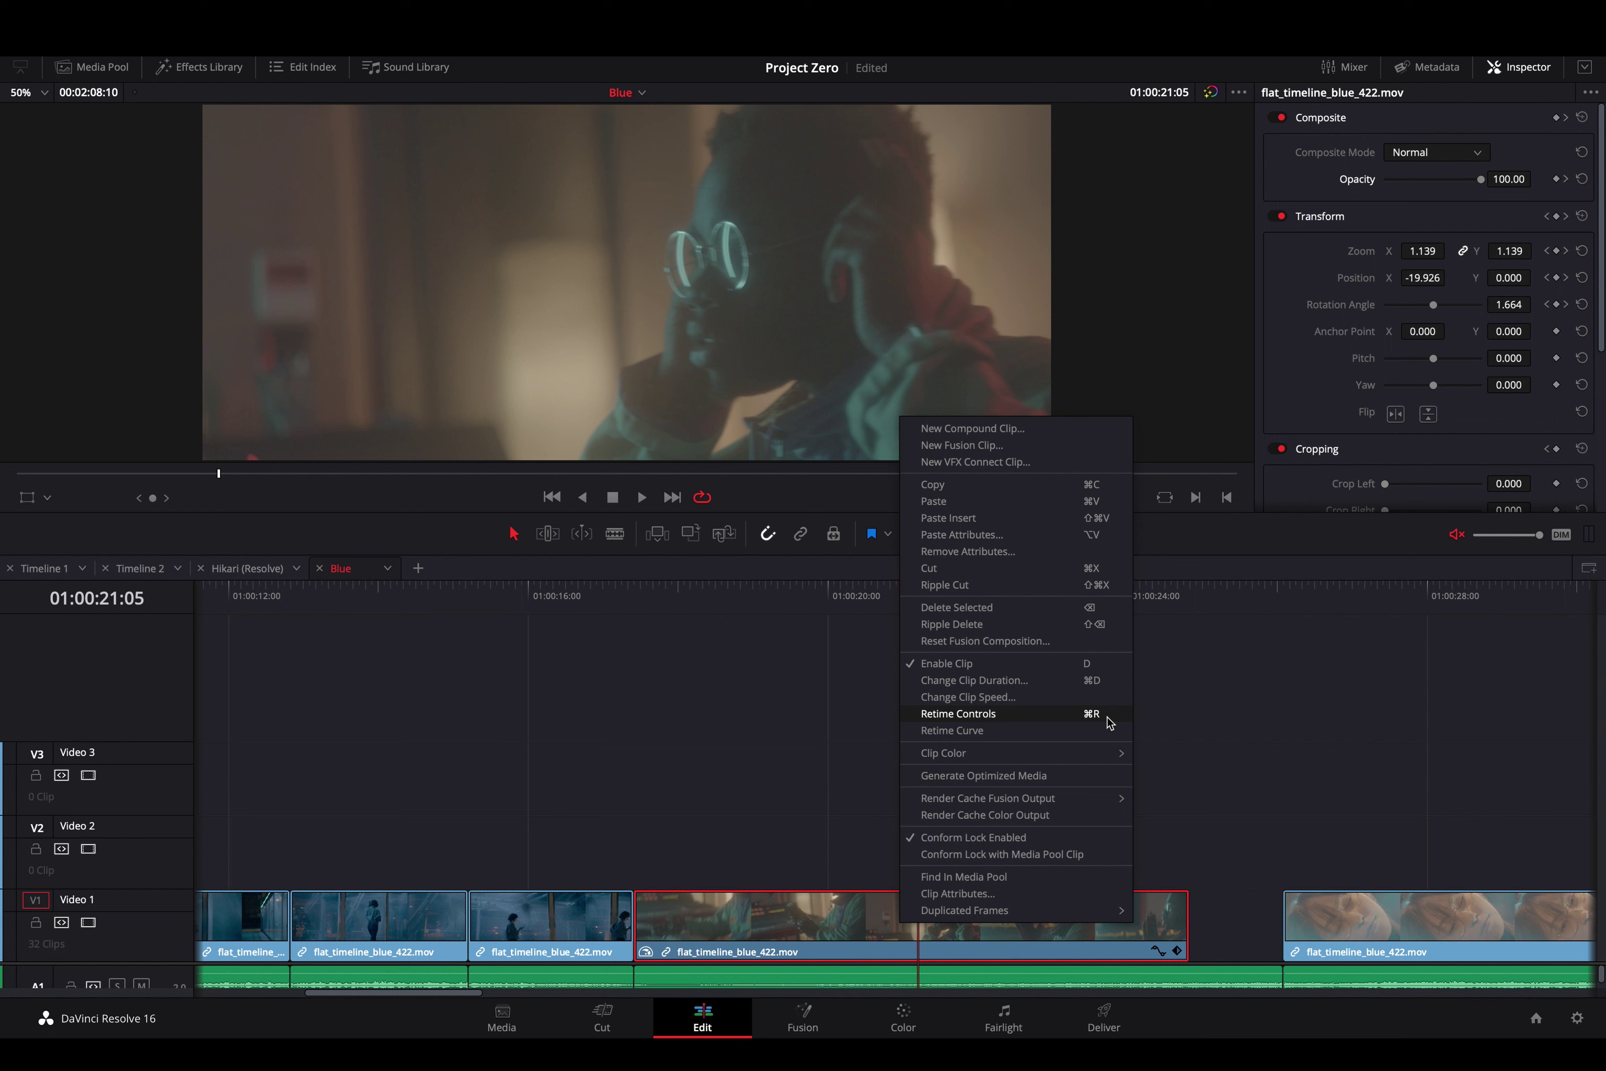
click(1028, 680)
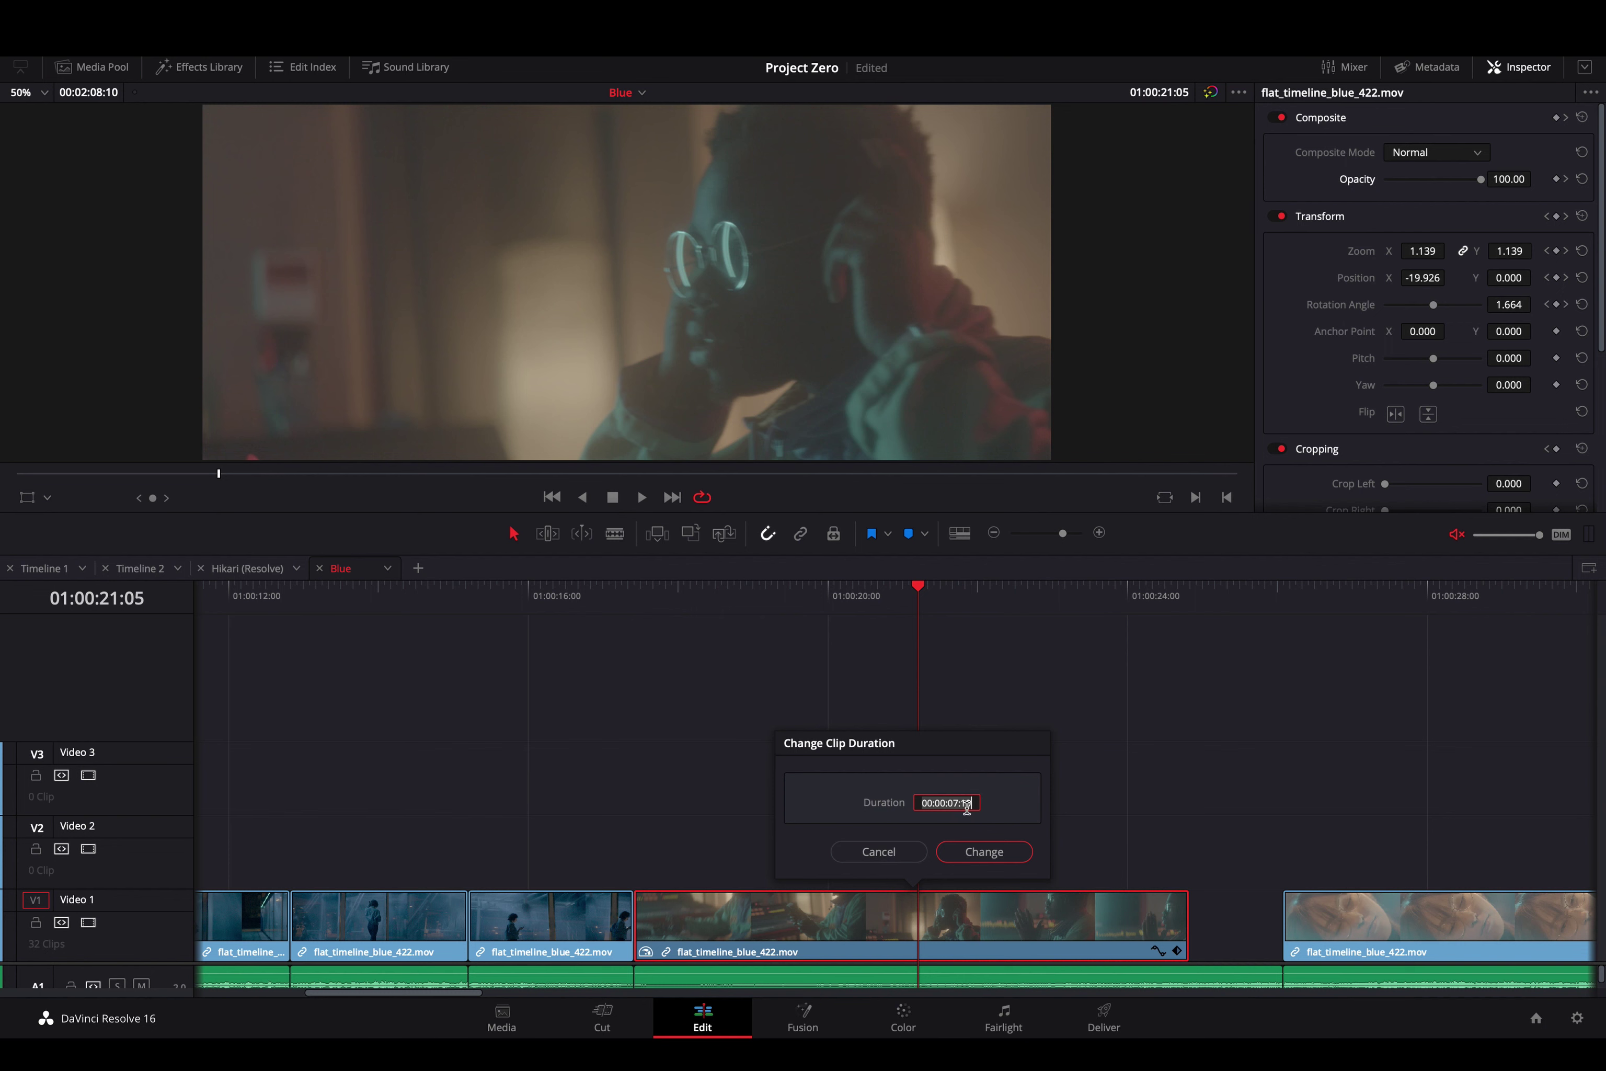
click(902, 854)
Scrub back through the clip and play it to review the transform animation, stopping at 01:00:21:14
drag(943, 596, 900, 680)
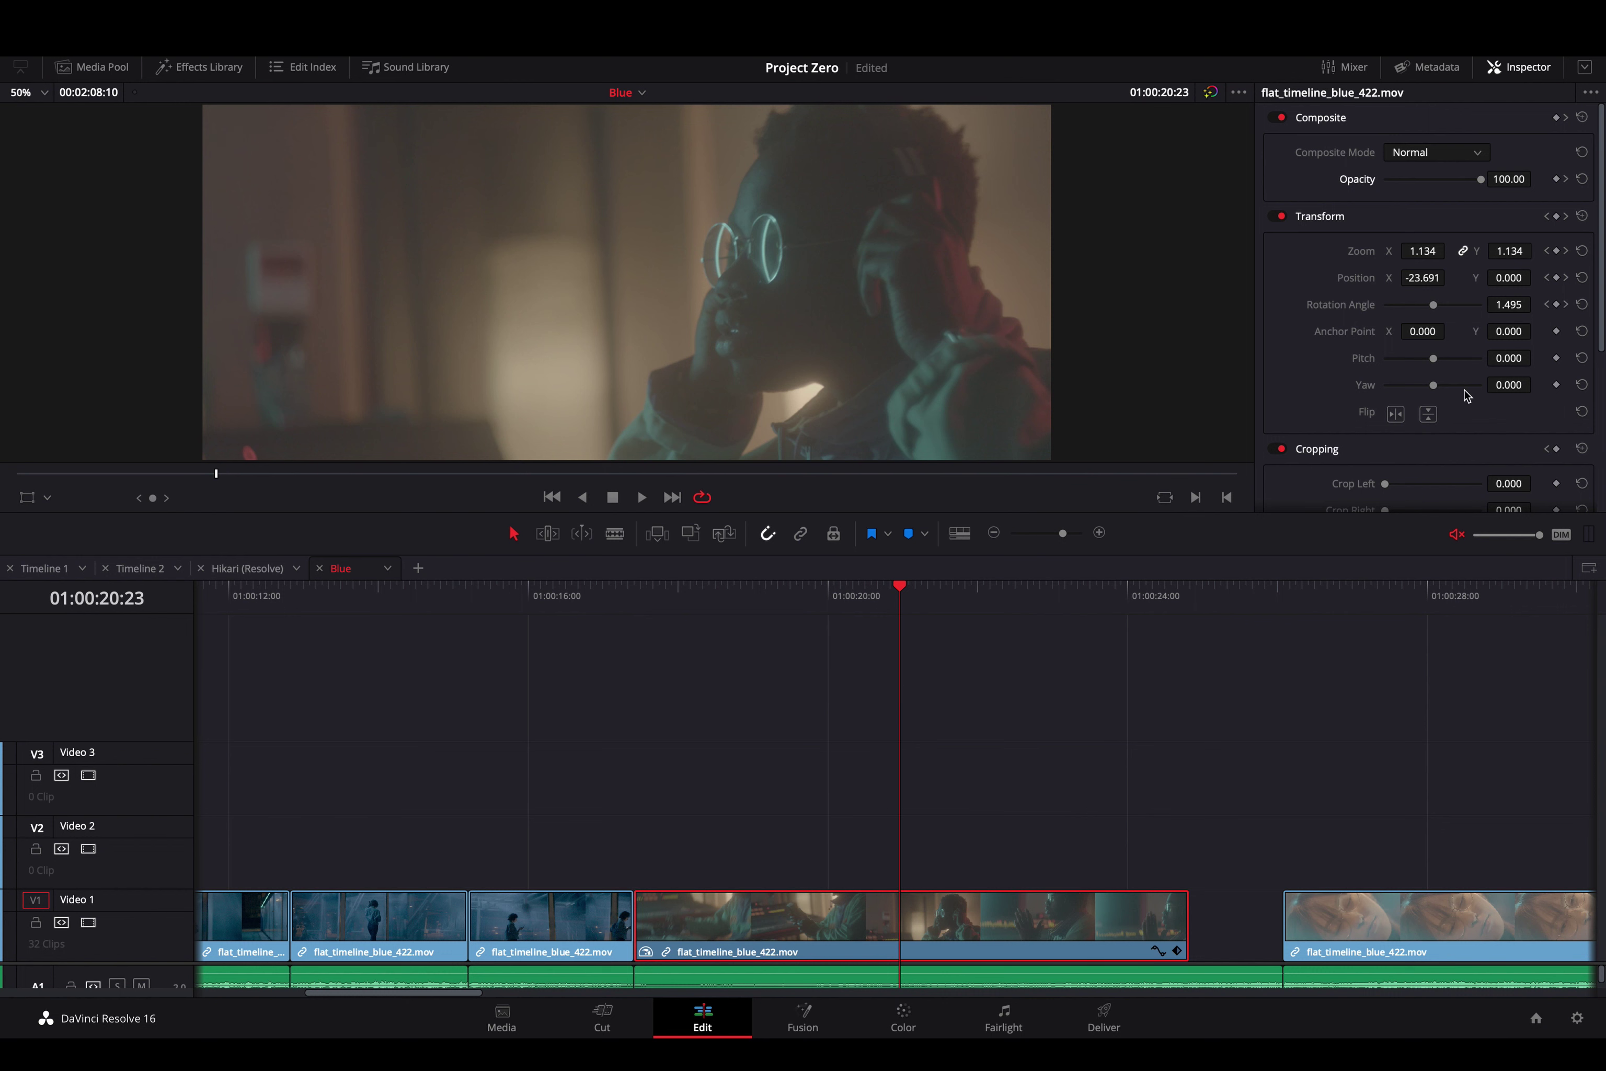
drag(857, 626, 694, 633)
key(space)
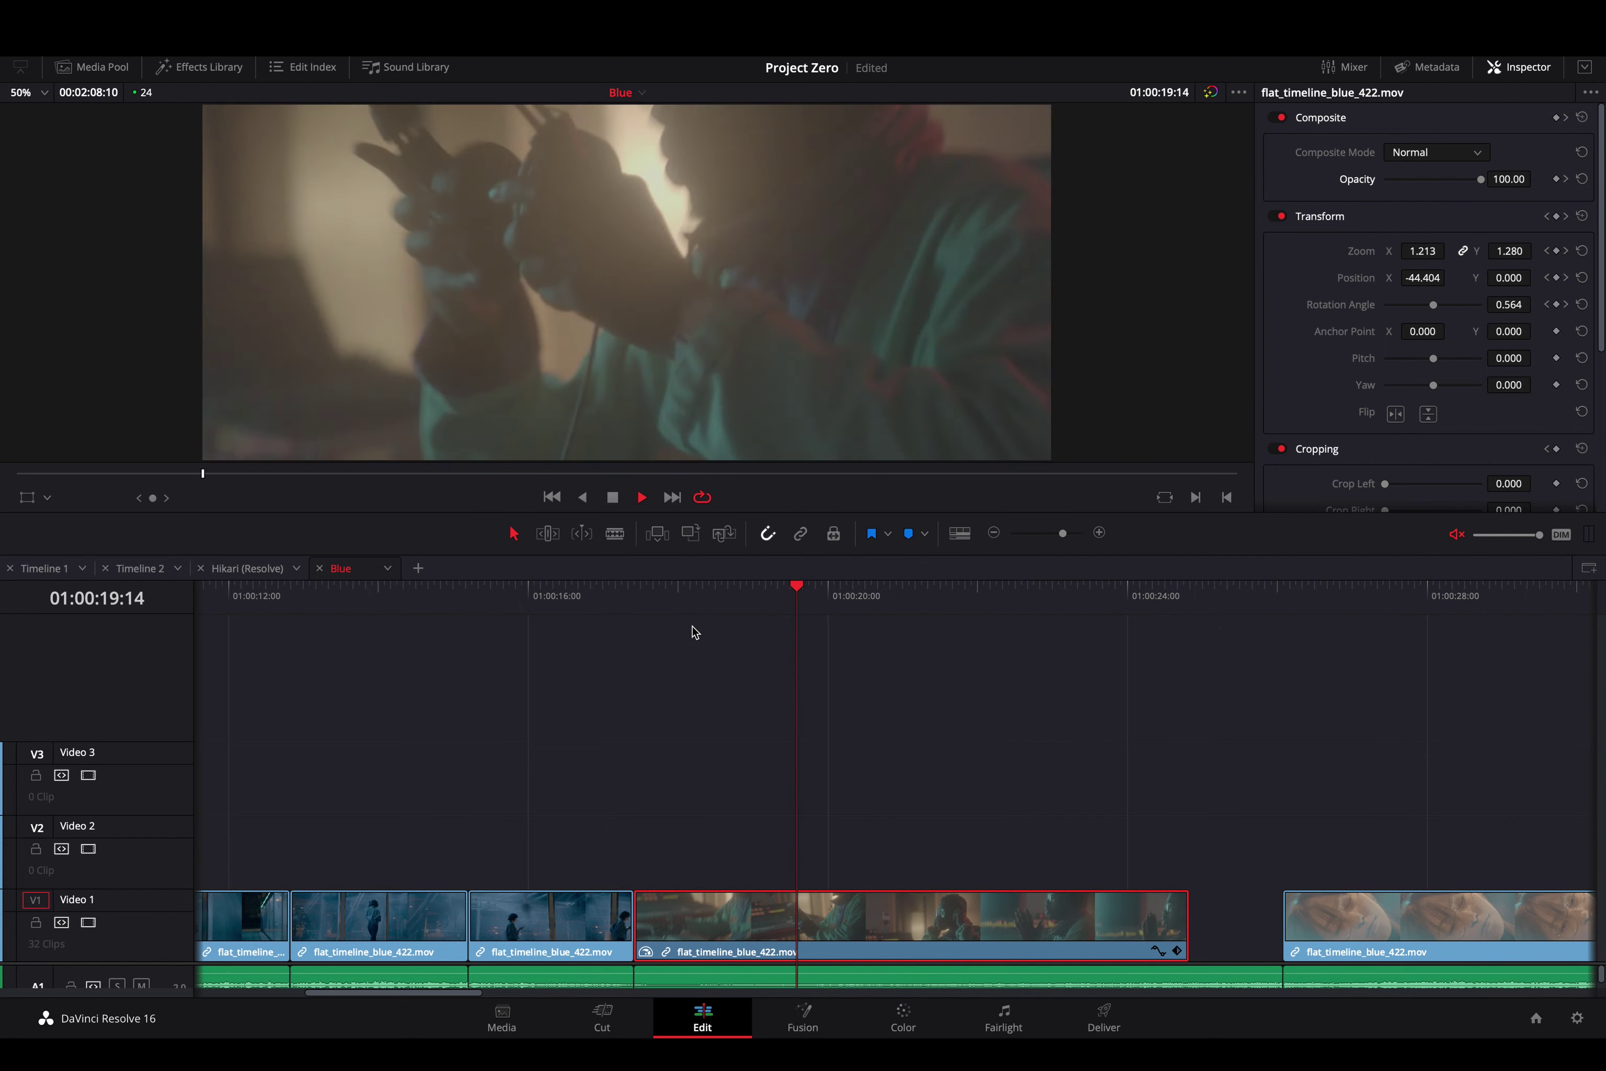
key(space)
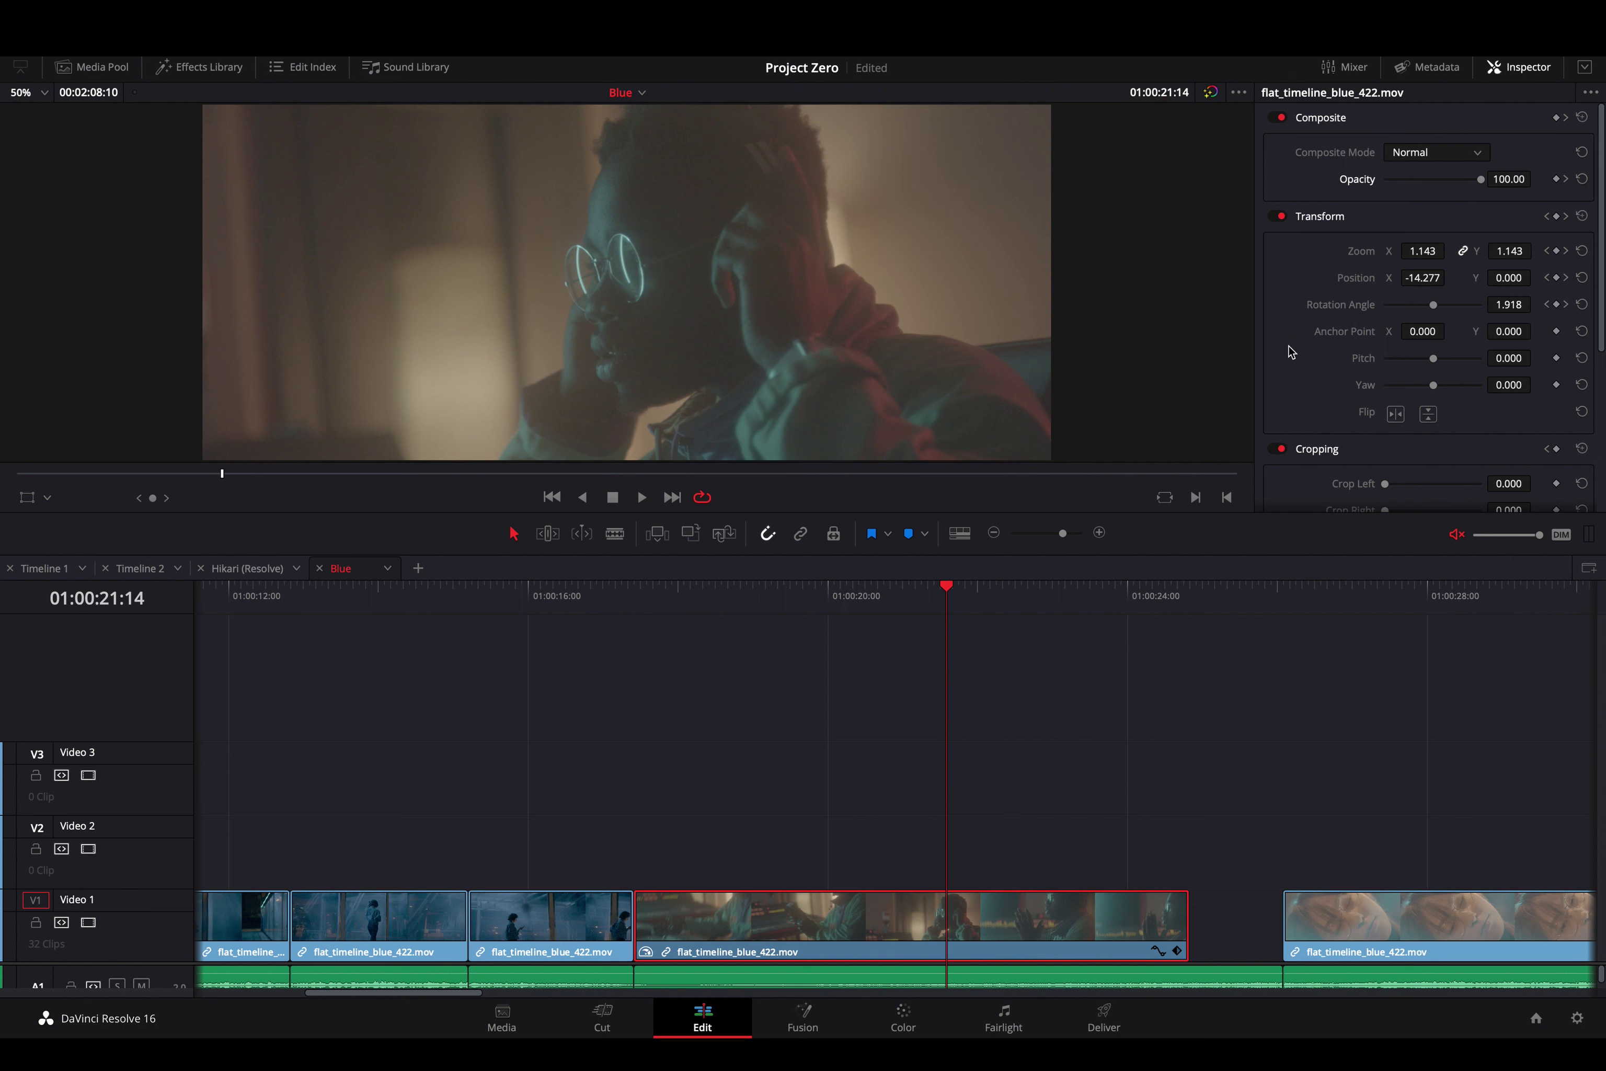
Jump through the Zoom keyframes back to the one at 01:00:18:02 and open the clip's keyframe and curve editors
click(1566, 251)
click(1546, 251)
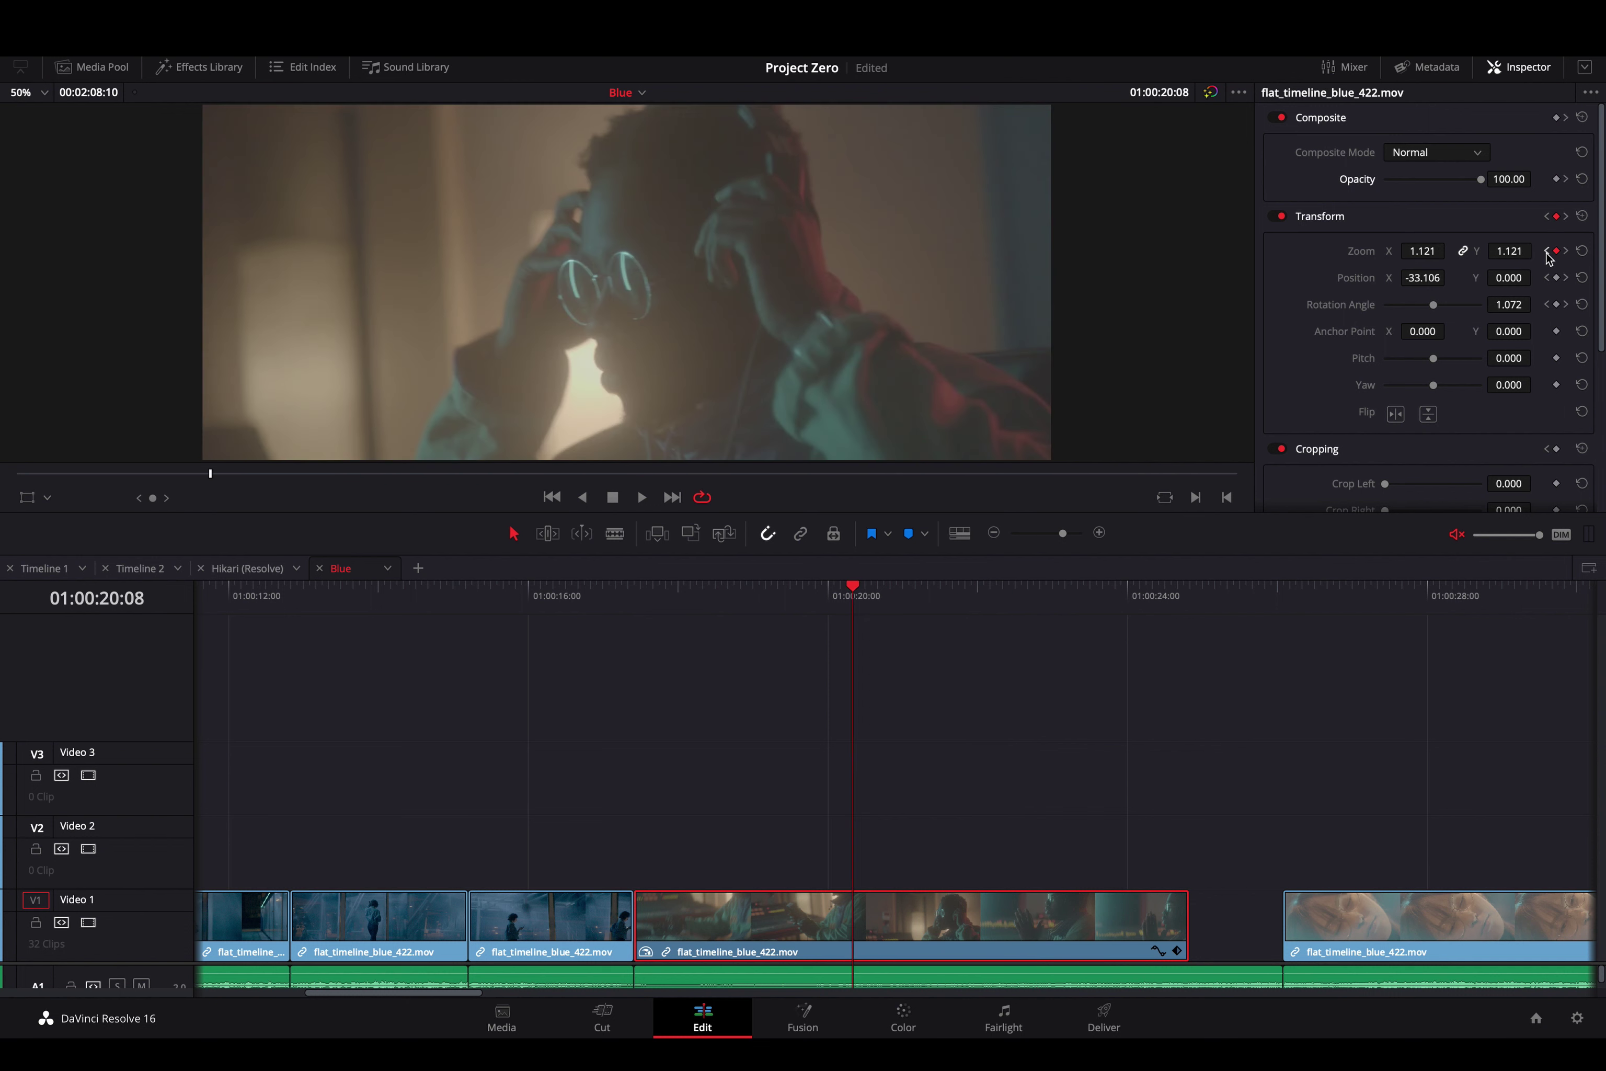
click(1546, 251)
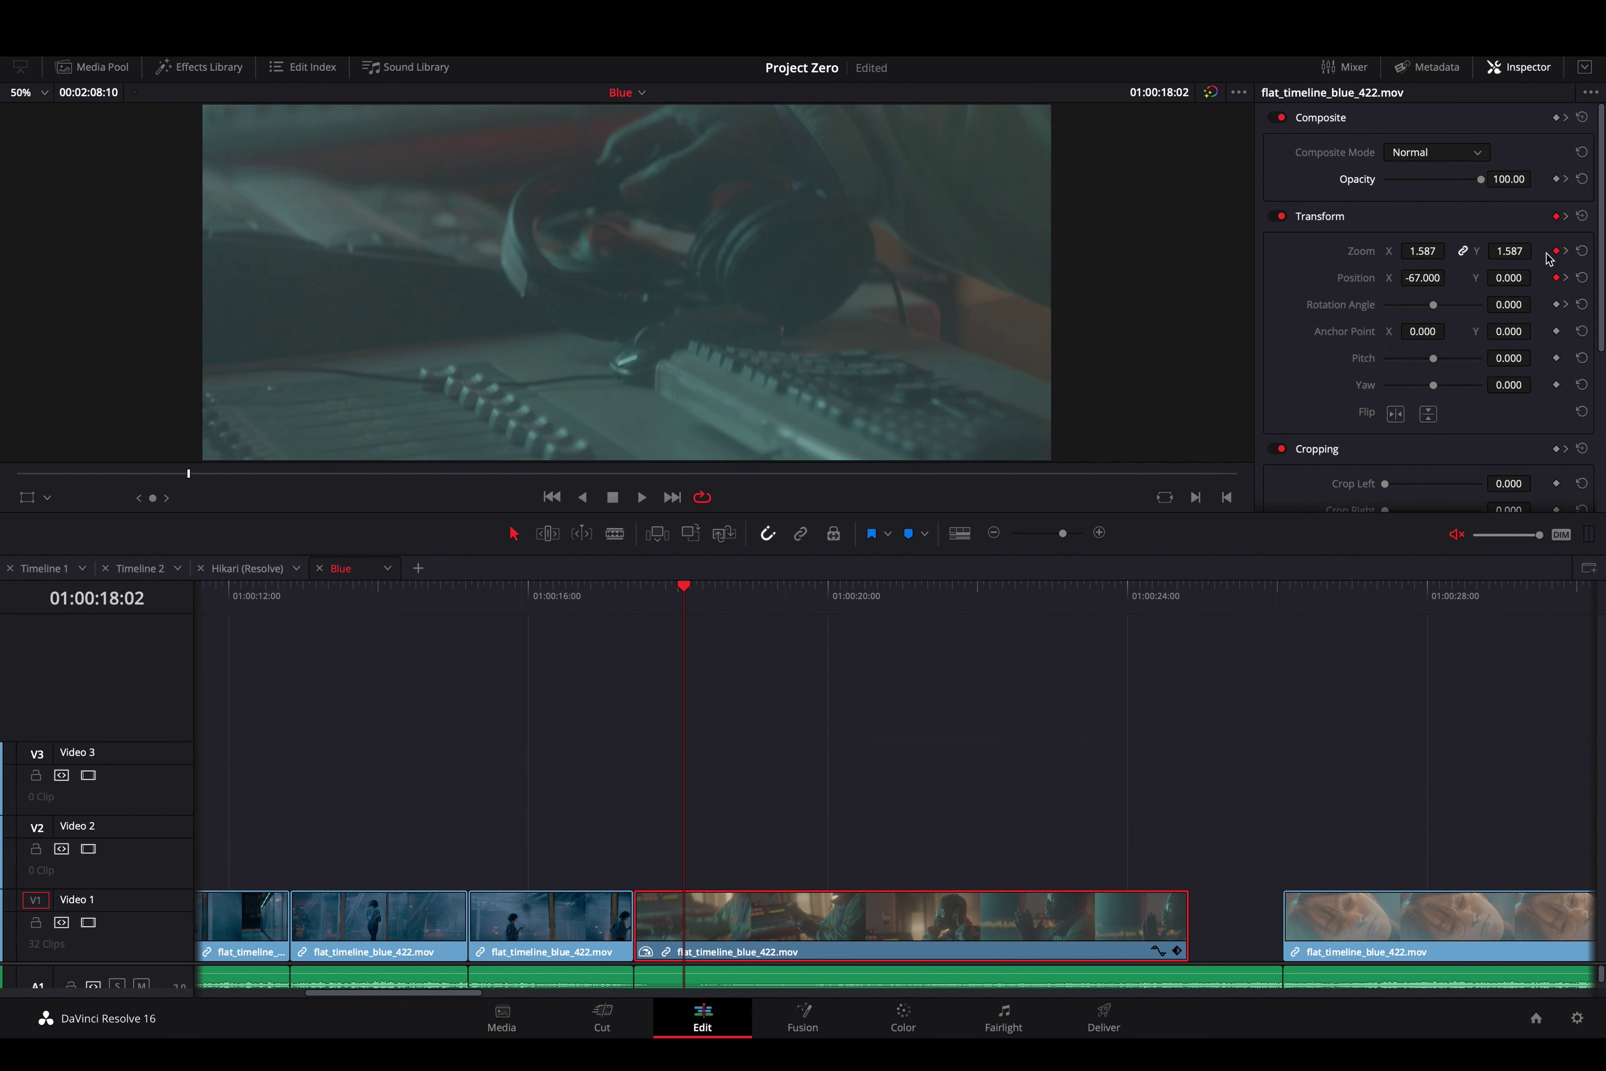
click(1178, 951)
click(1158, 861)
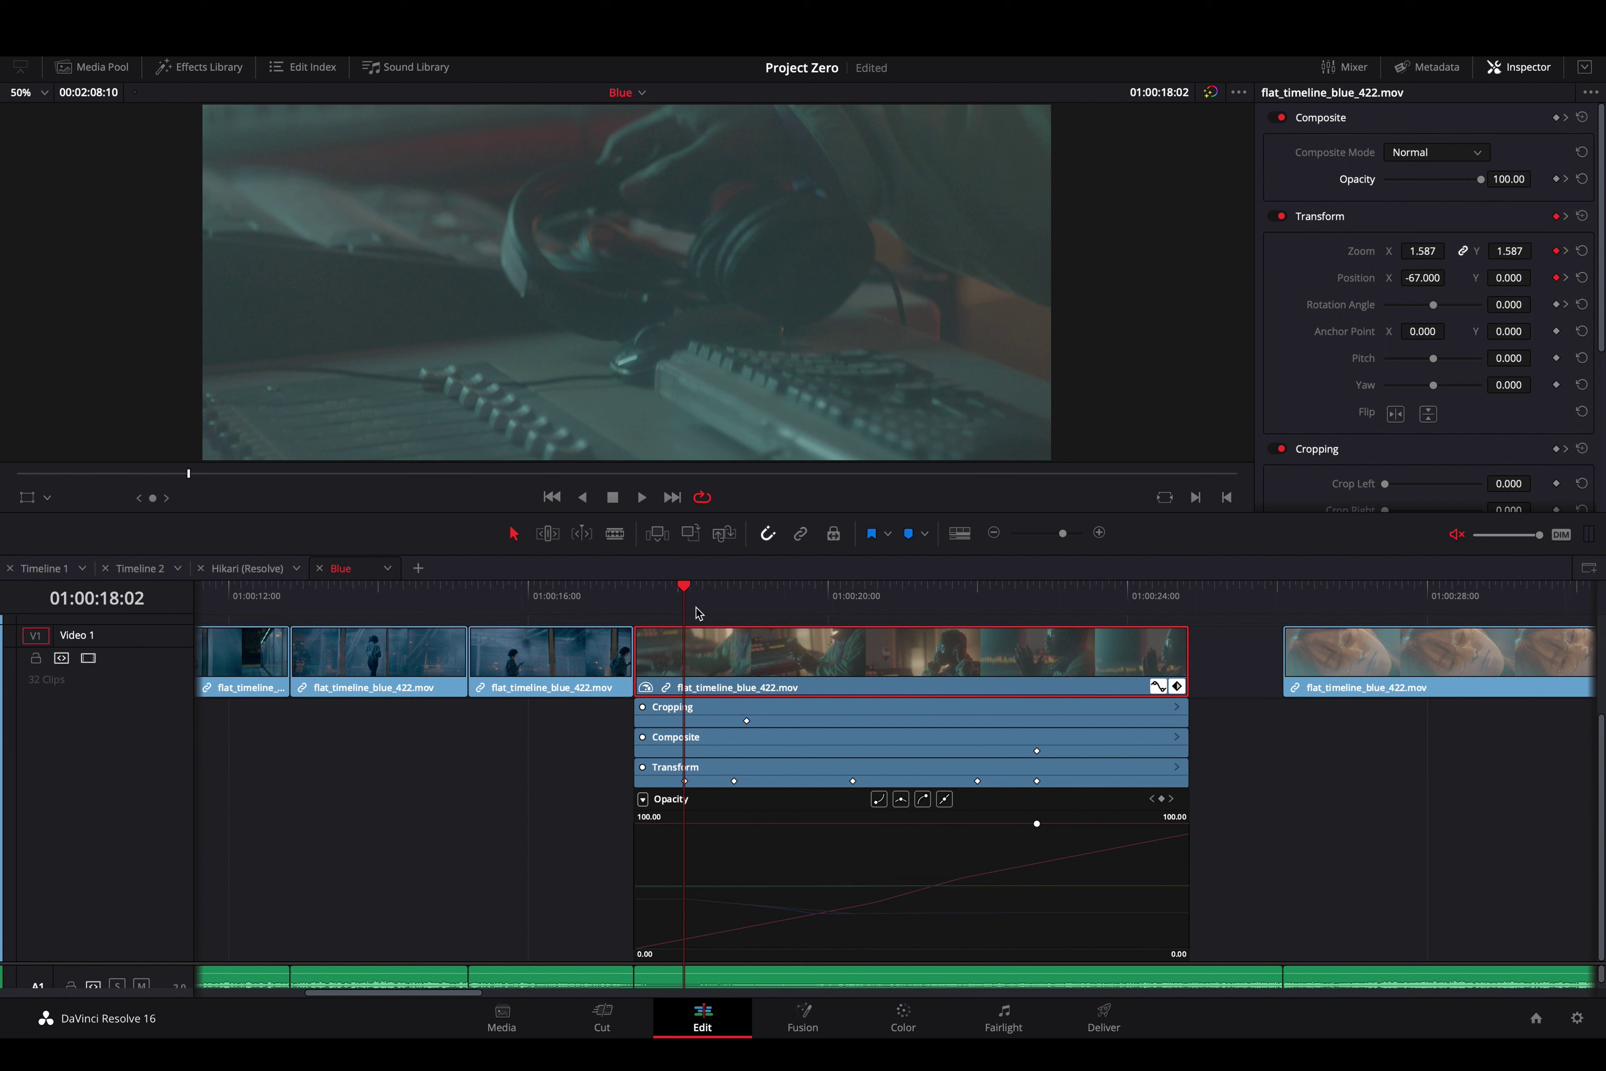
Move the playhead one frame off the first Transform keyframe and return it to 01:00:18:02
key(Right)
key(Left)
key(Right)
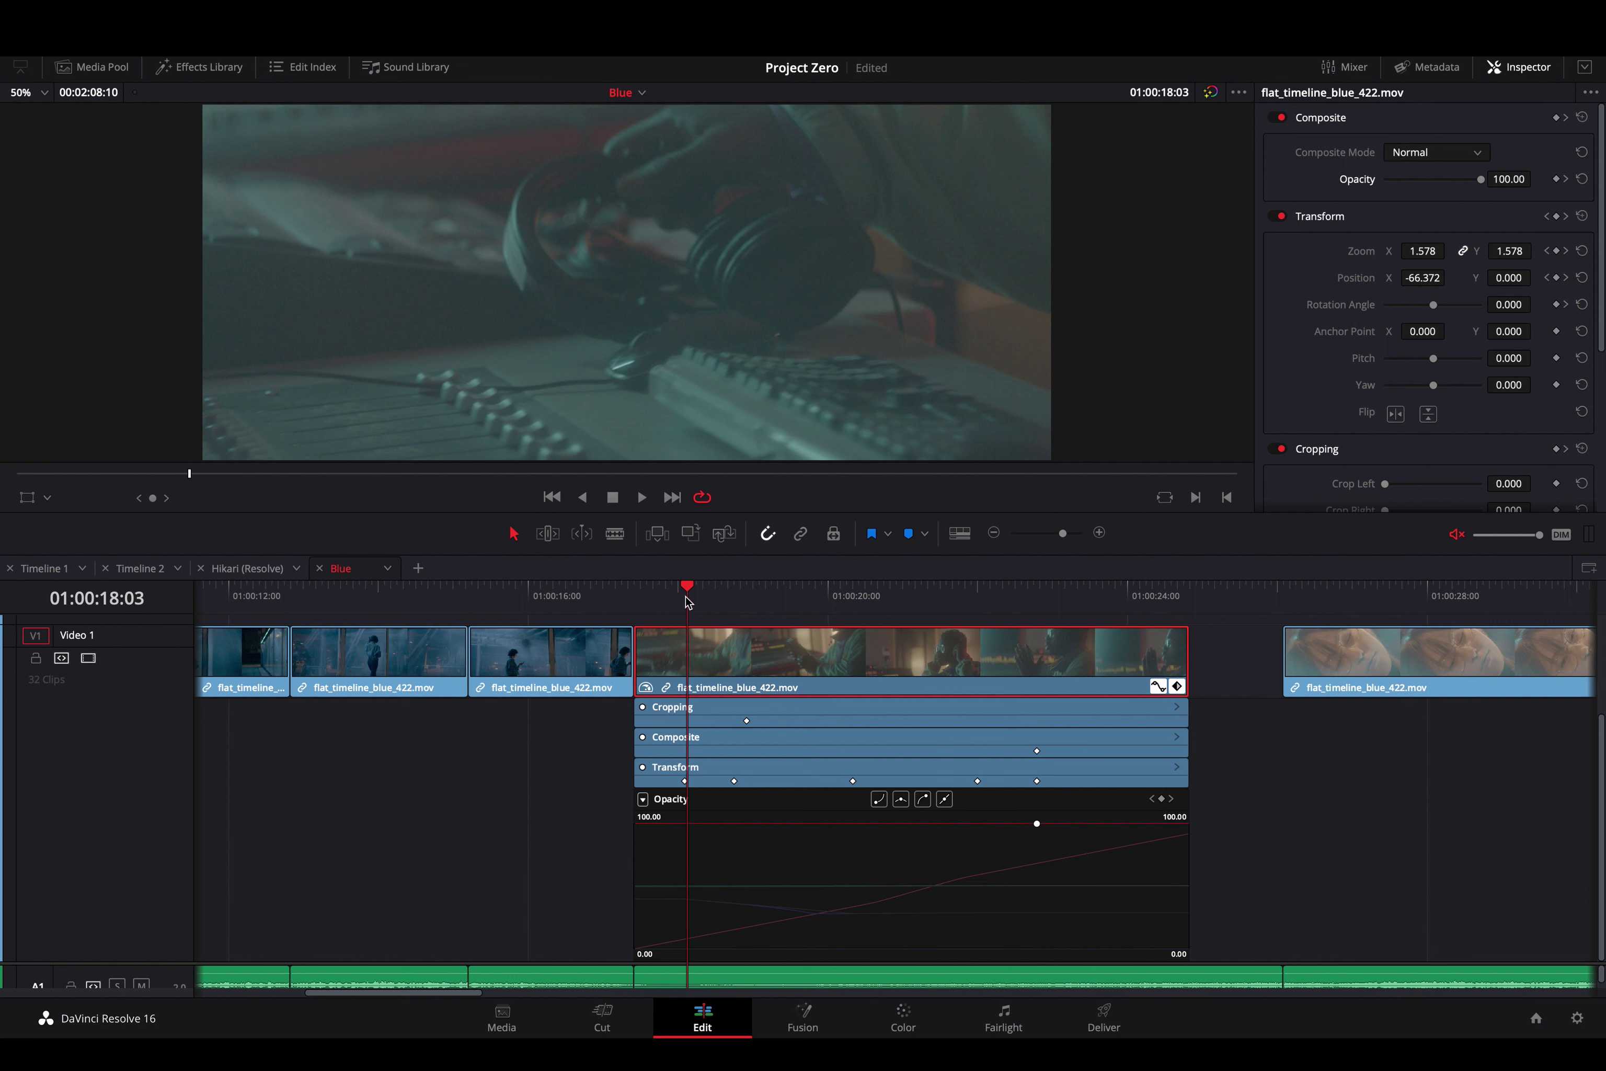
mouse_move(688, 598)
mouse_down()
mouse_move(713, 598)
mouse_move(683, 596)
mouse_up()
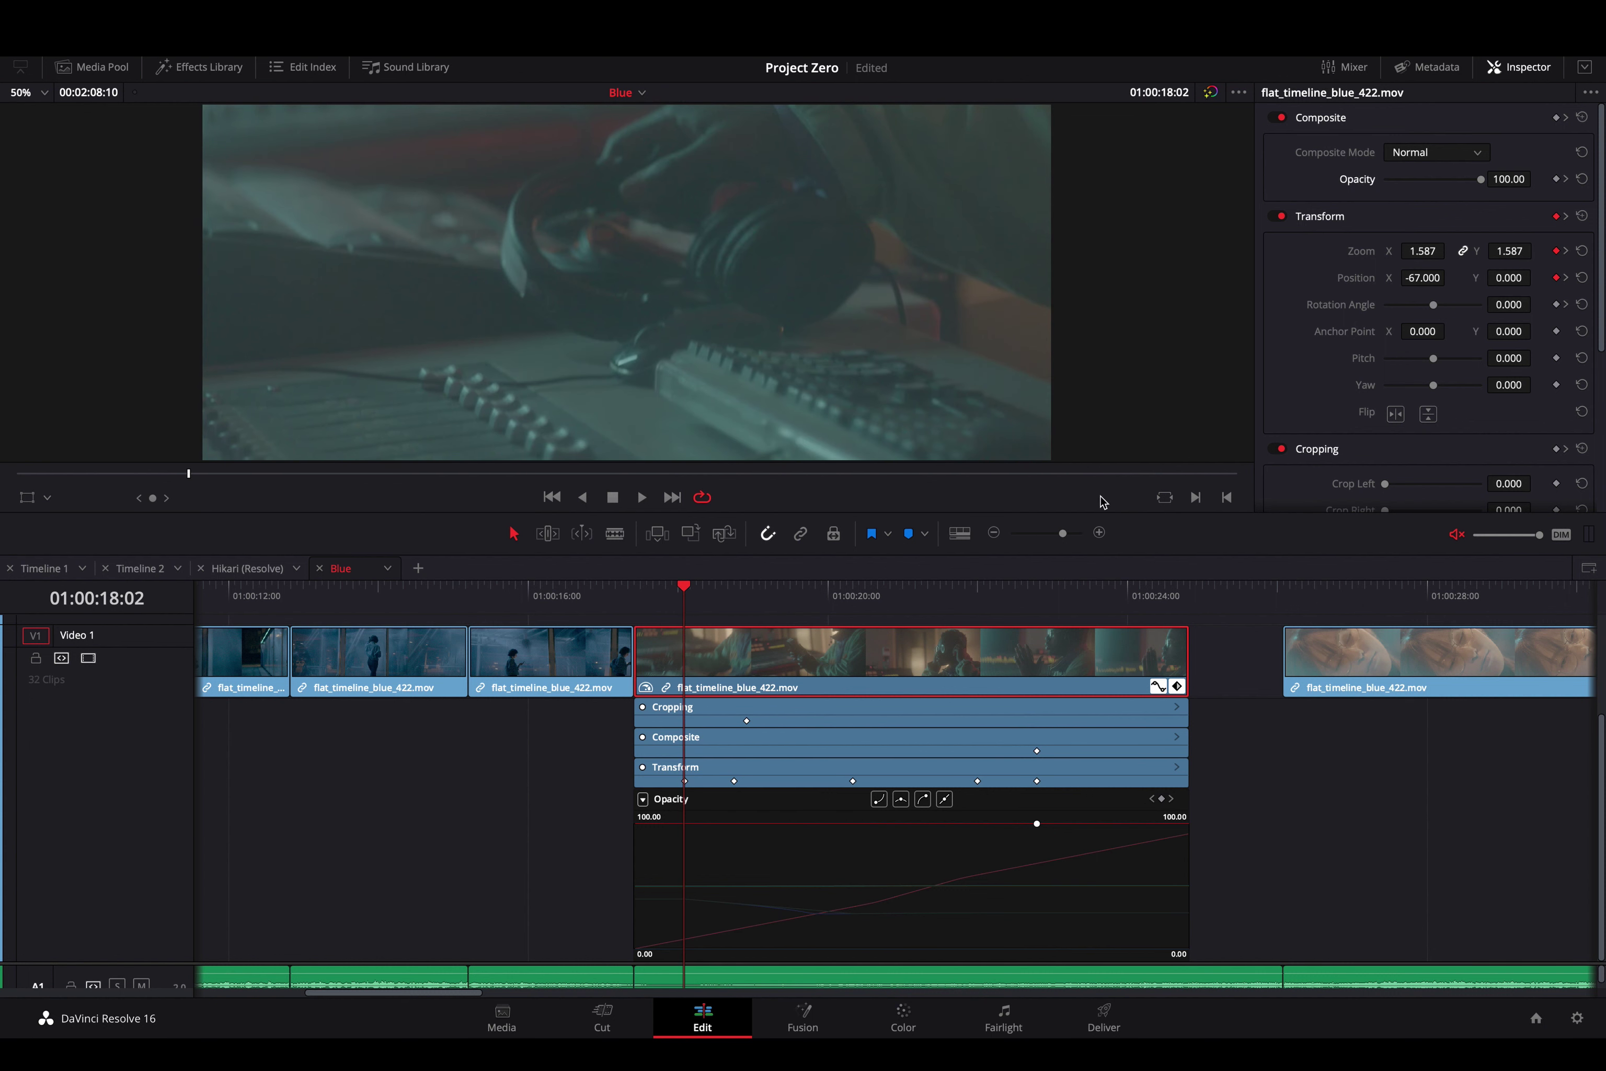
Jump through the Position and Zoom keyframes, return to 01:00:18:02, and select the Transform keyframe there
click(1567, 278)
click(1566, 250)
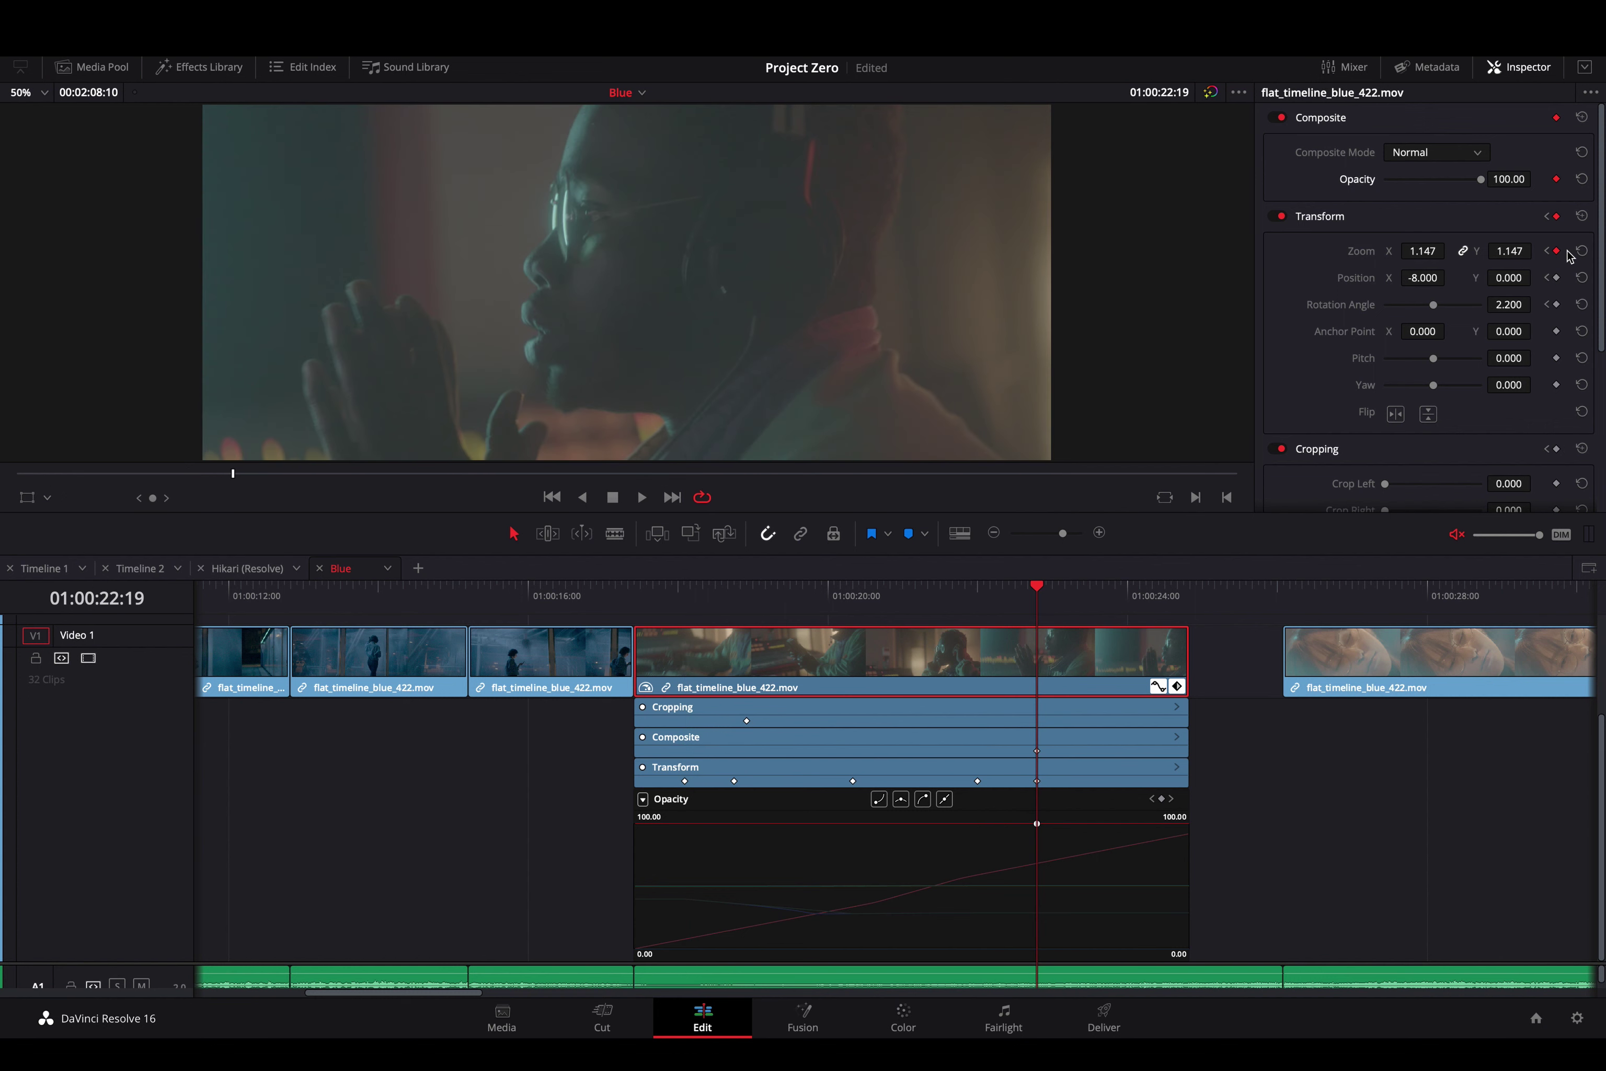
click(1547, 253)
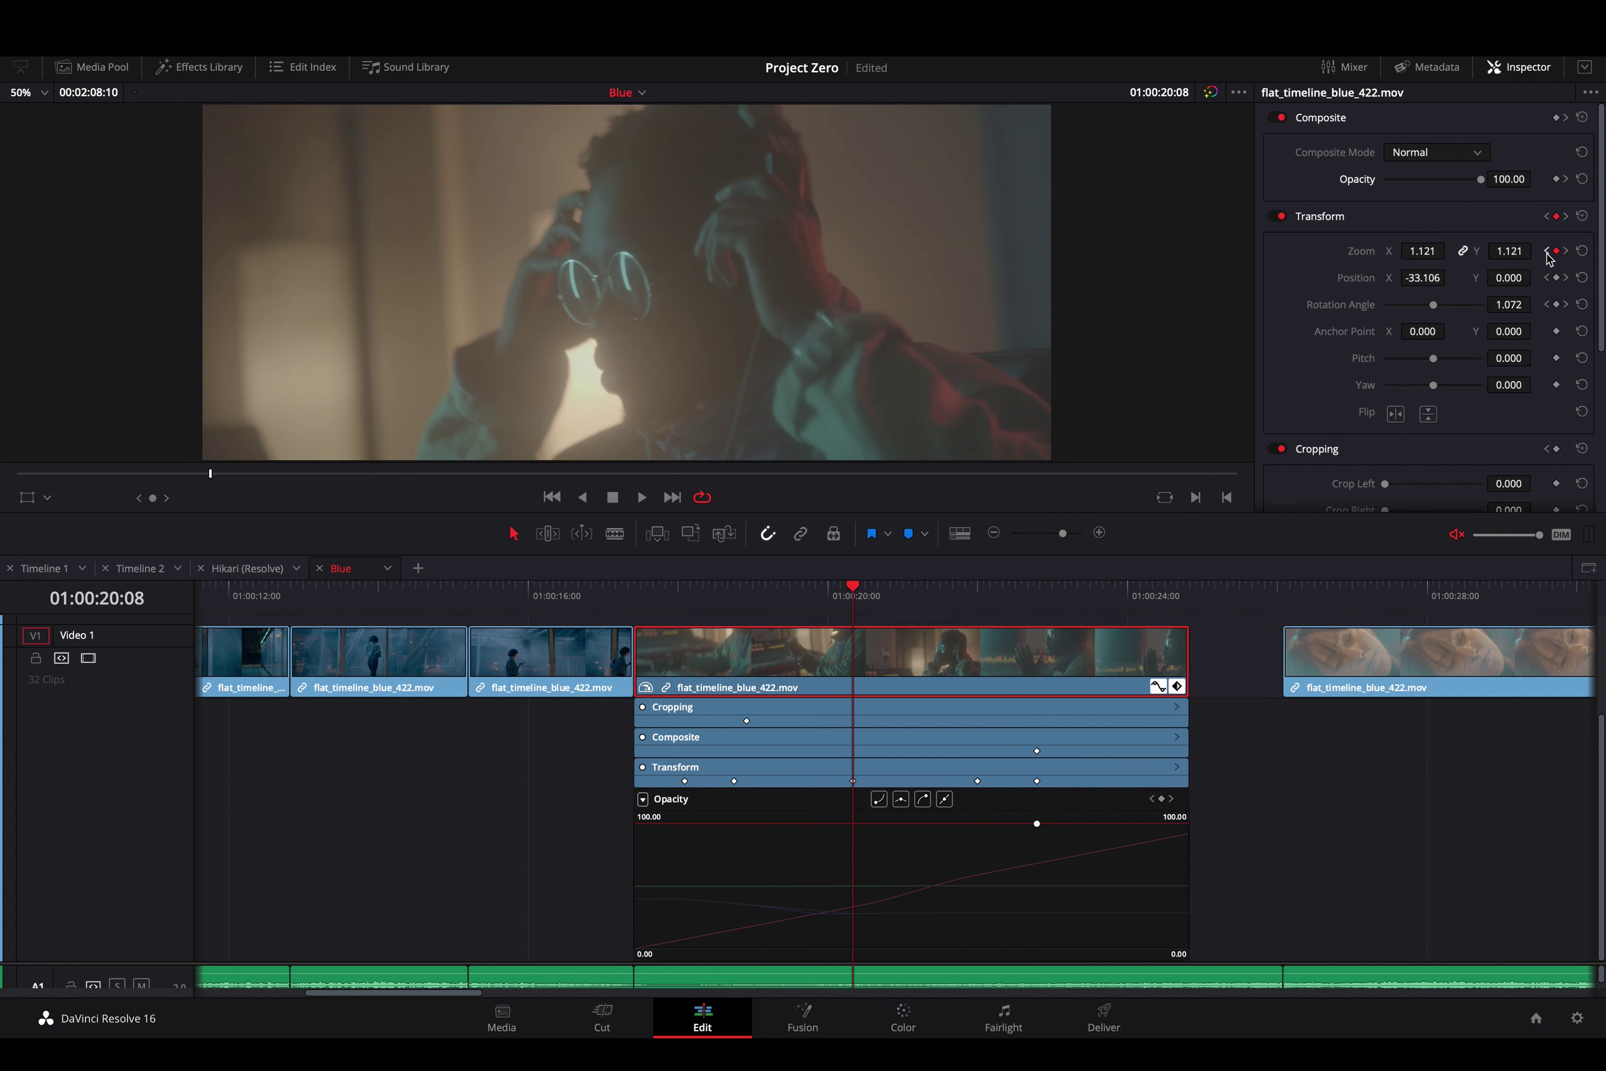
click(1548, 253)
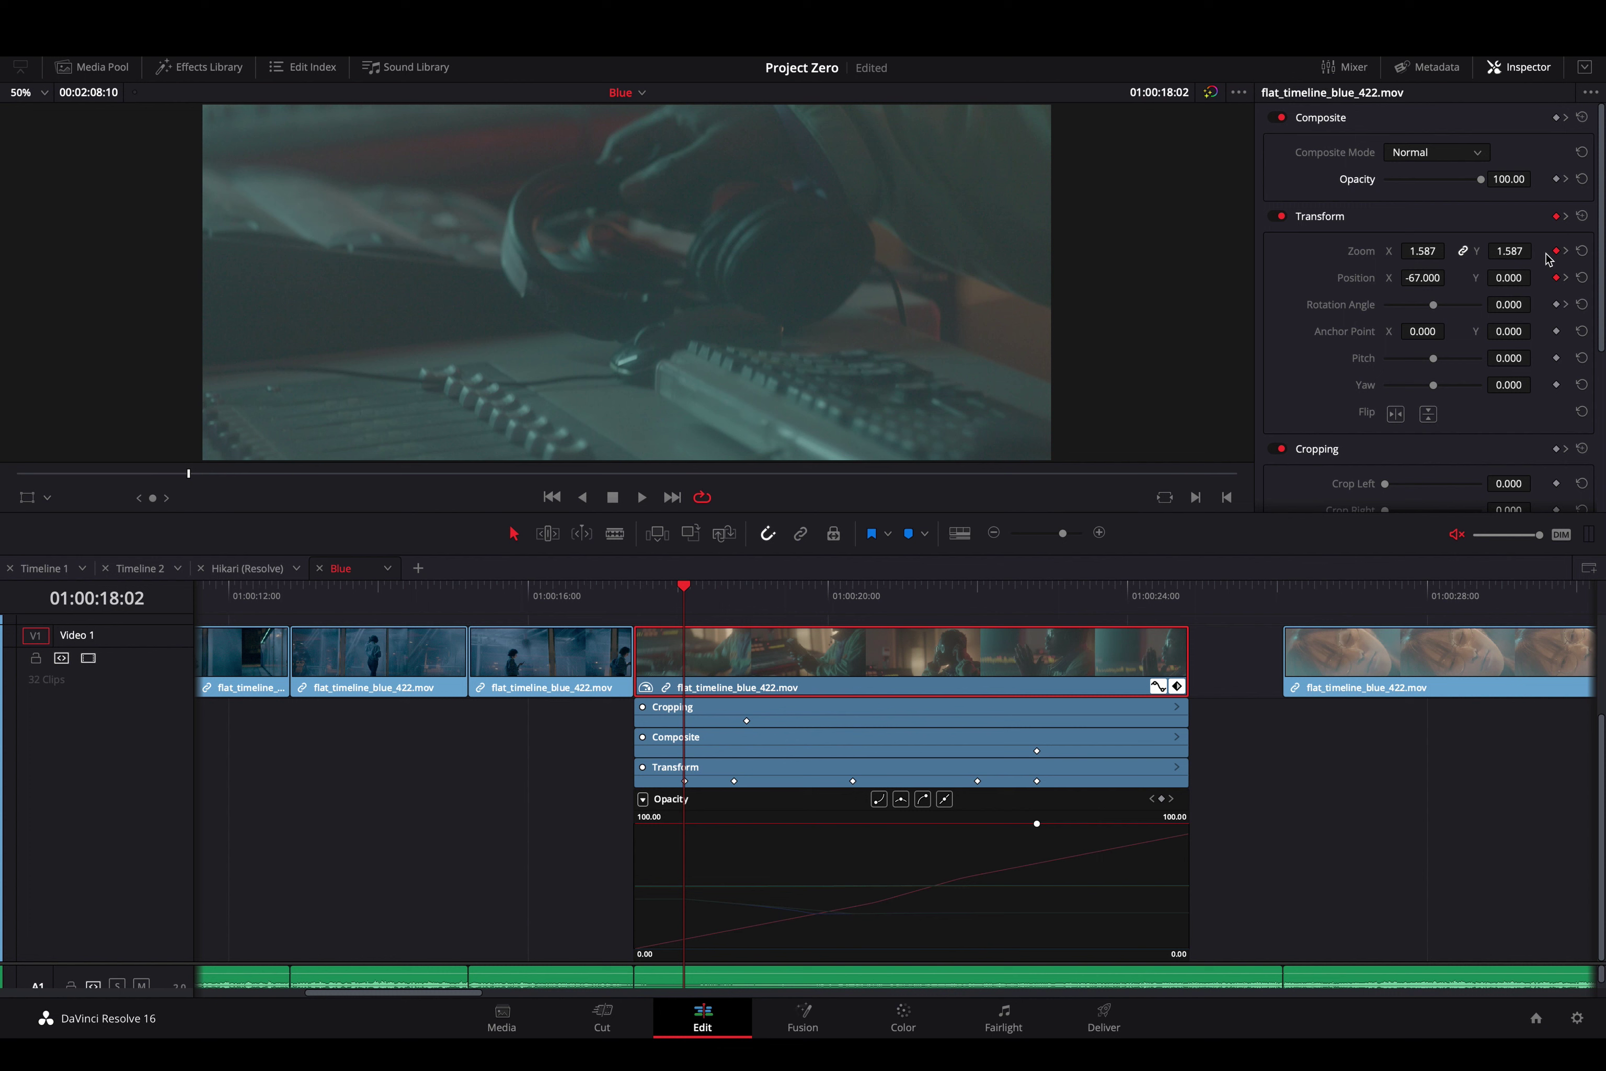
click(682, 780)
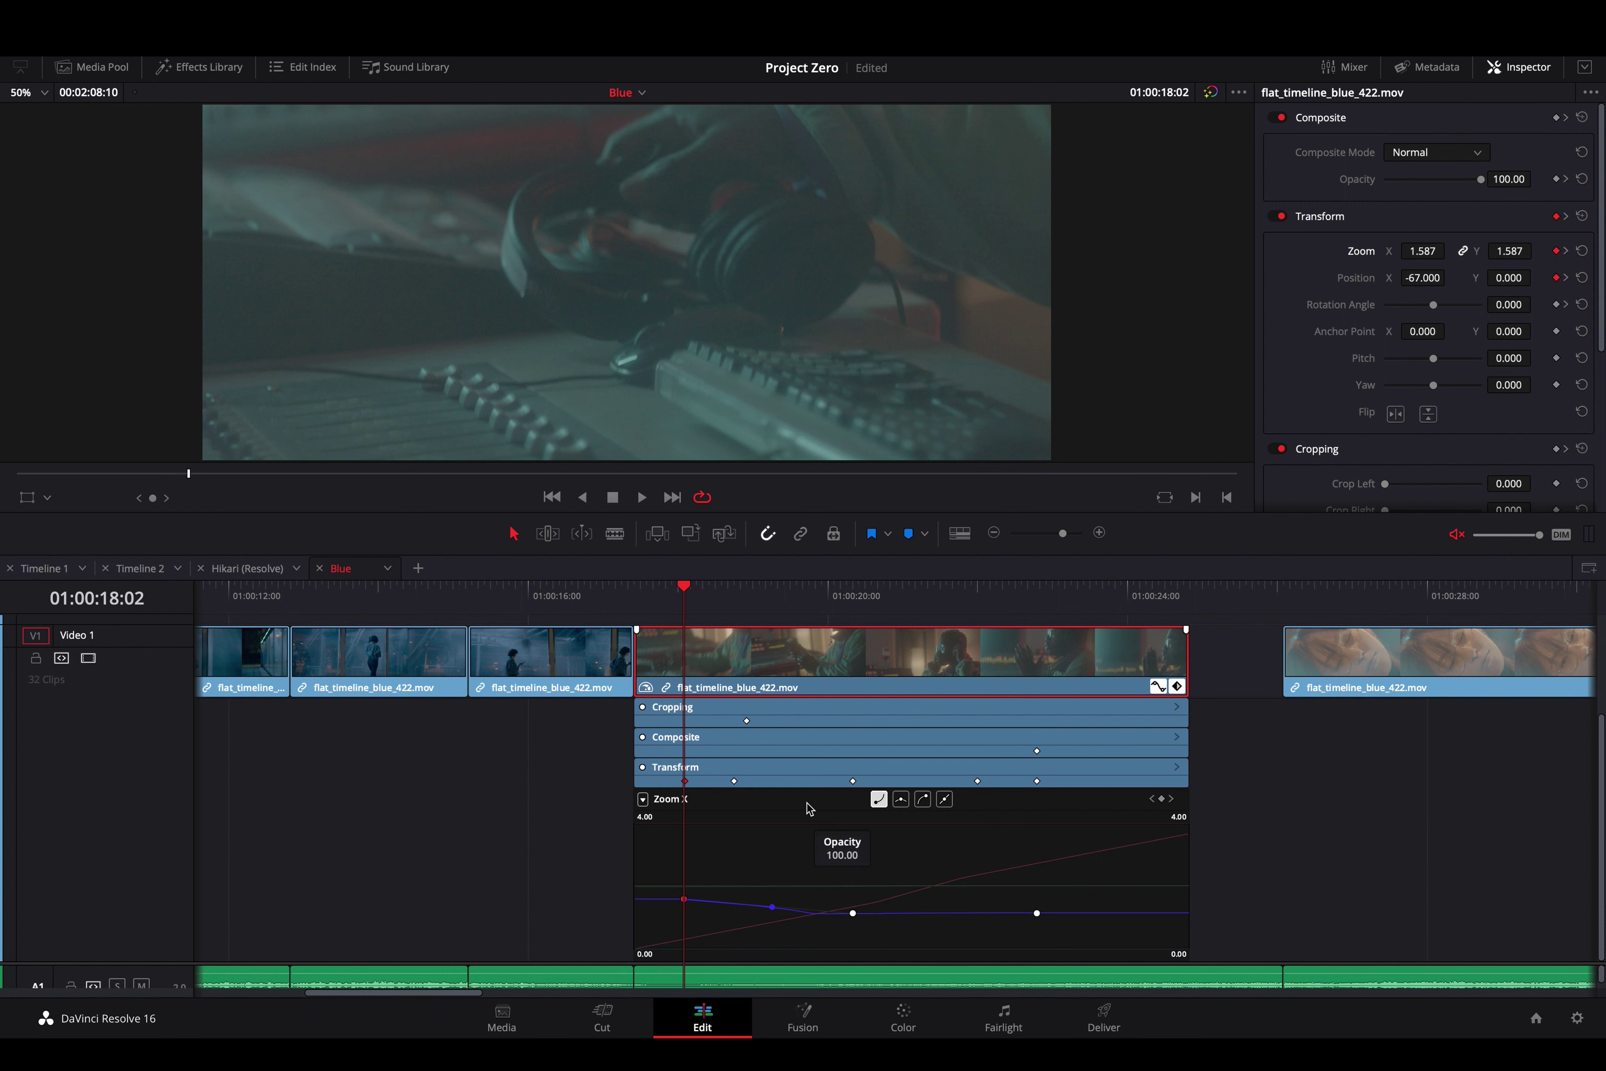
Close the clip's keyframe and curve editors and park the playhead at 01:00:20:16 with the clip deselected
click(1177, 686)
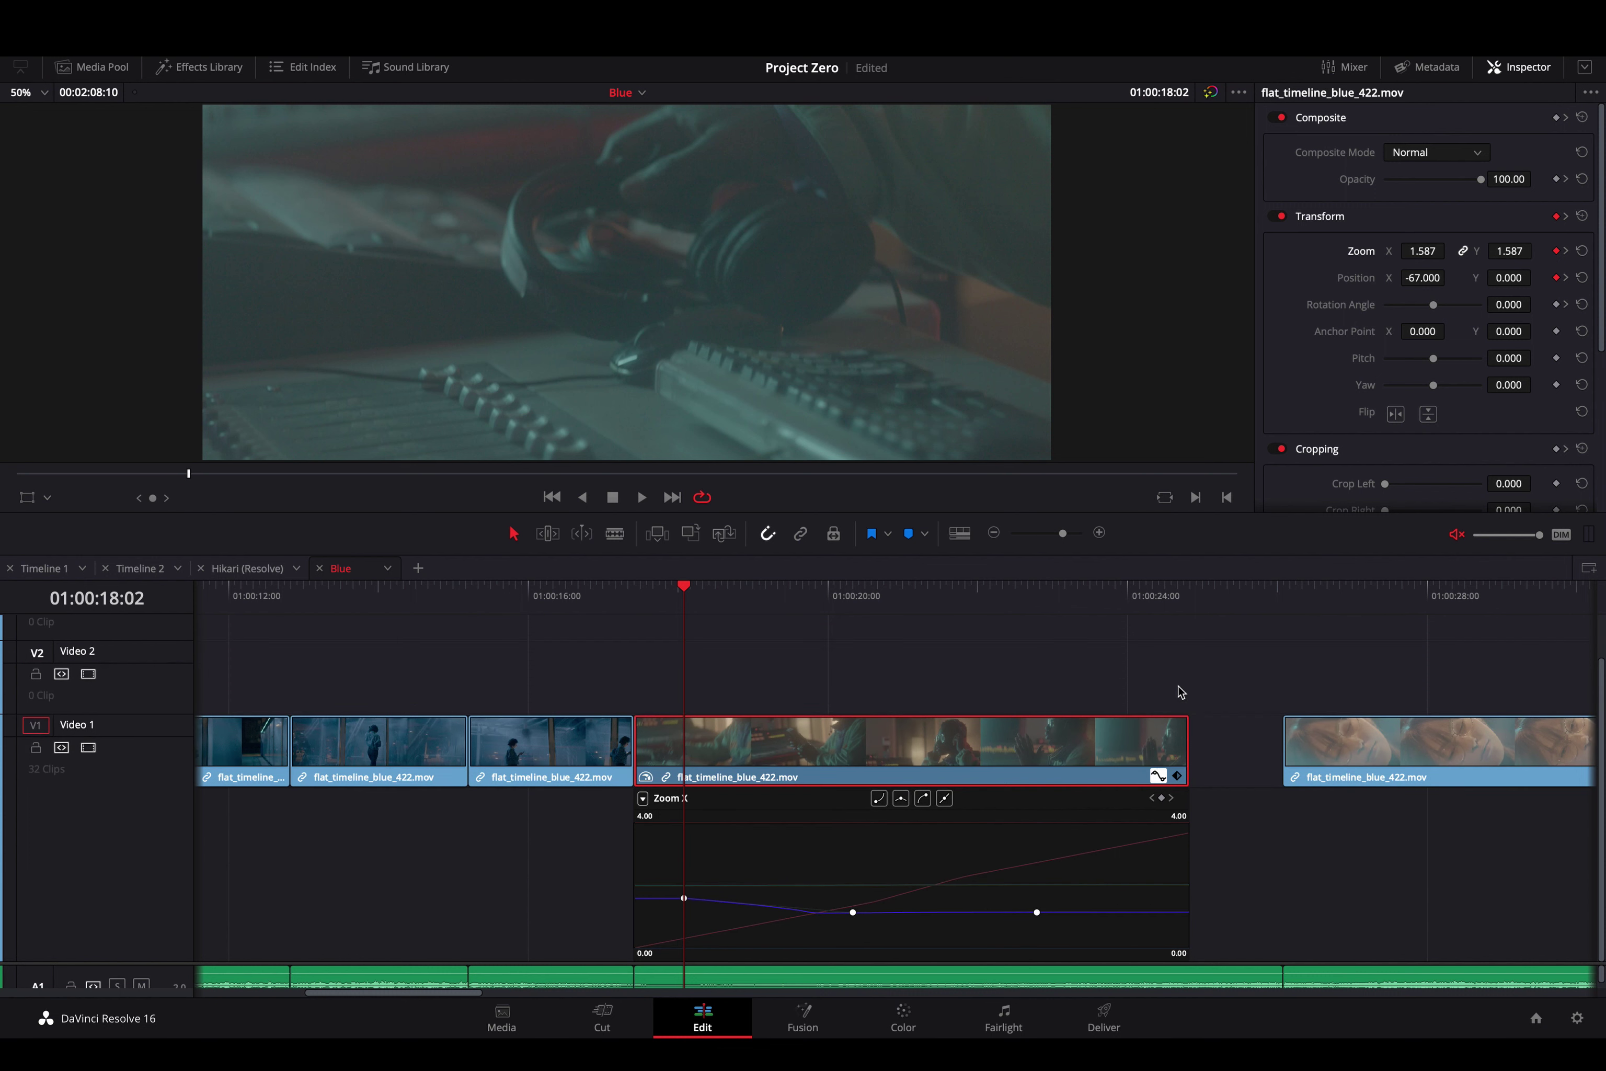
click(1155, 761)
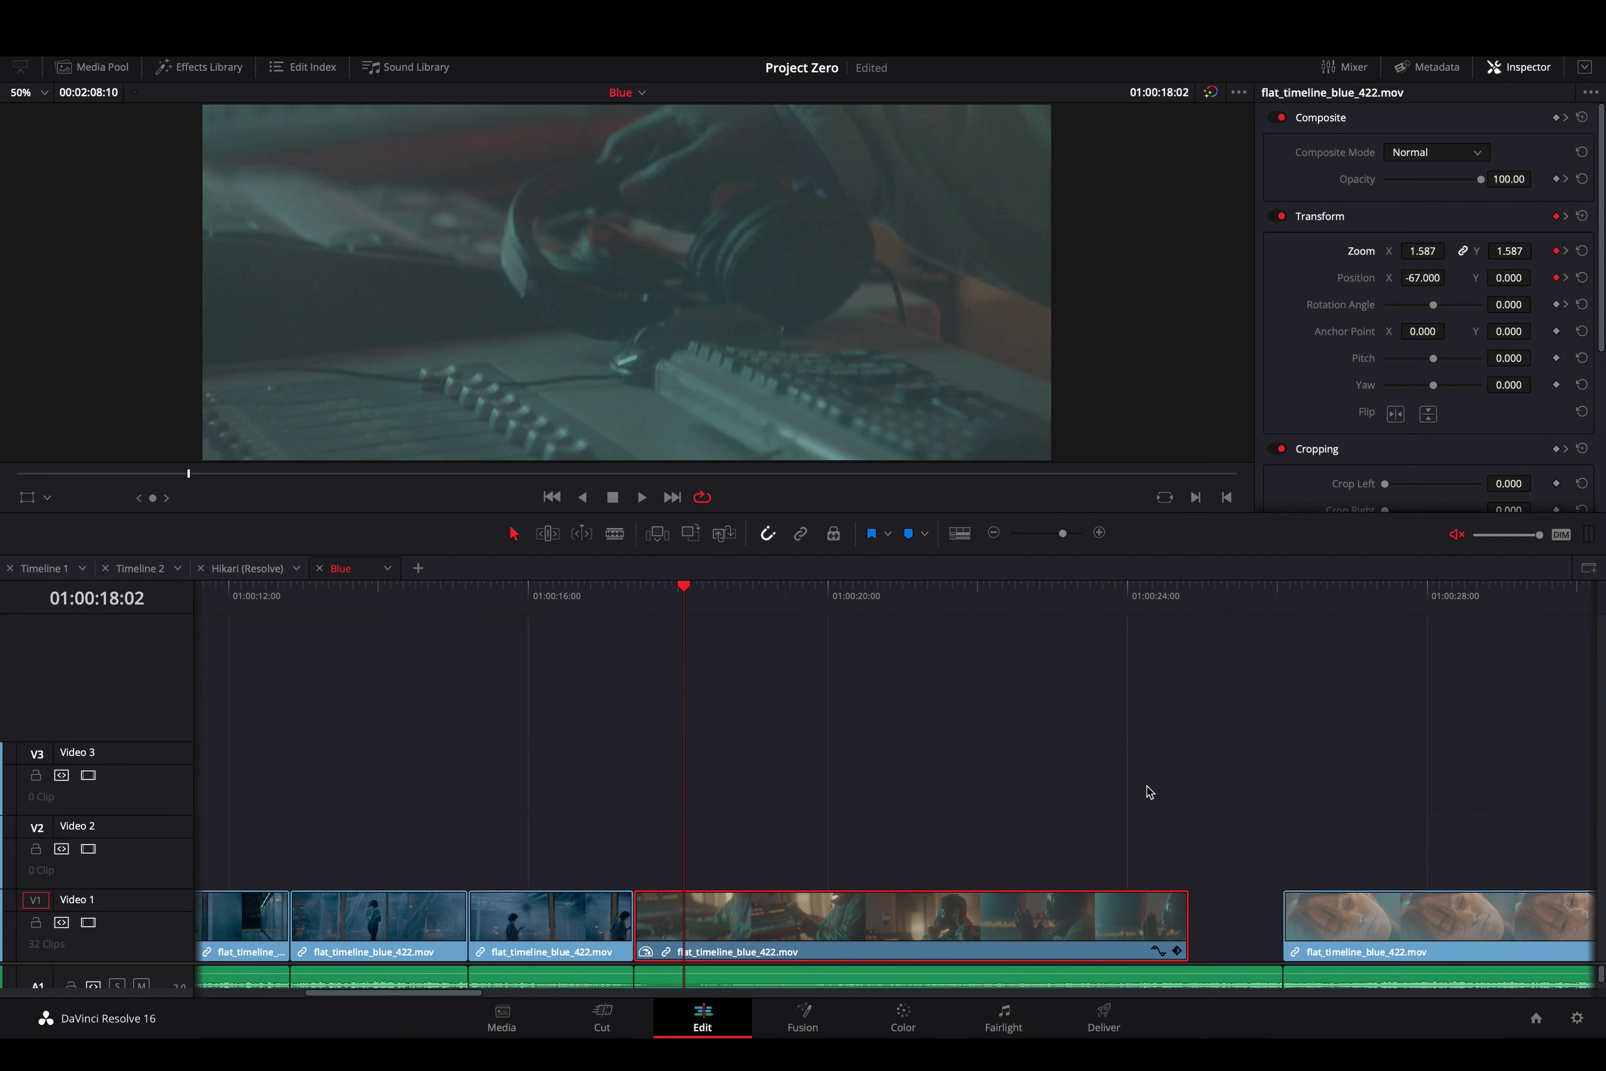
click(1150, 792)
drag(729, 592, 878, 596)
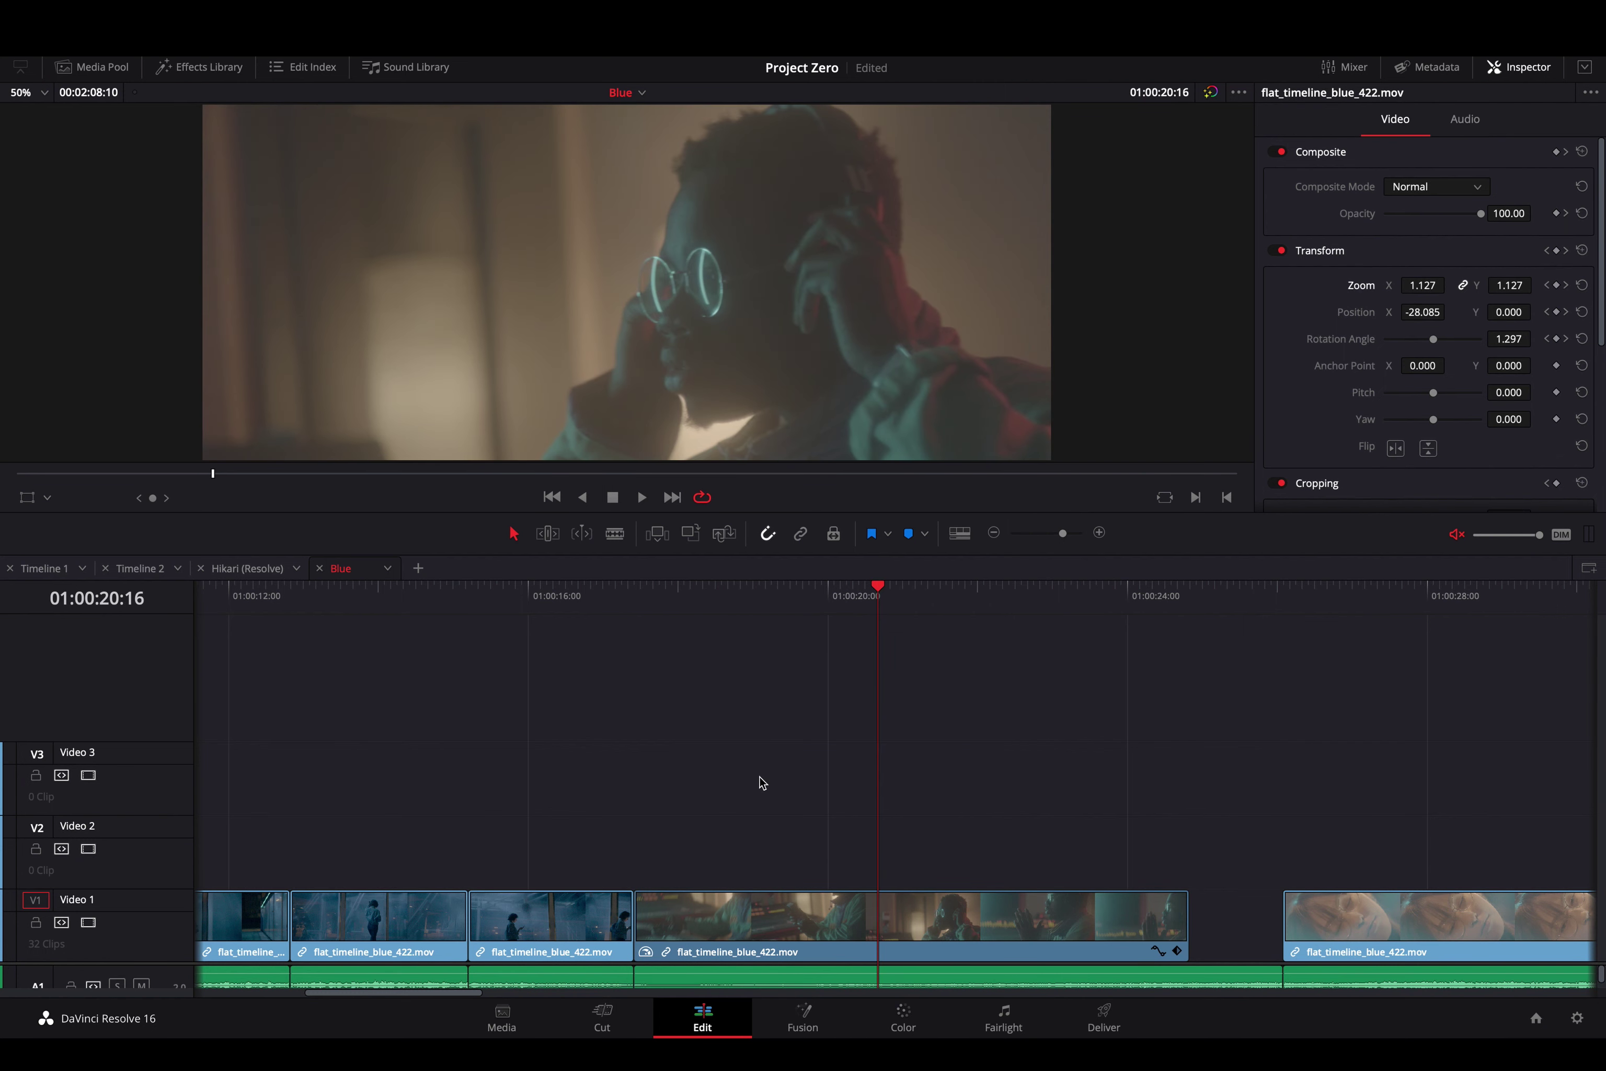